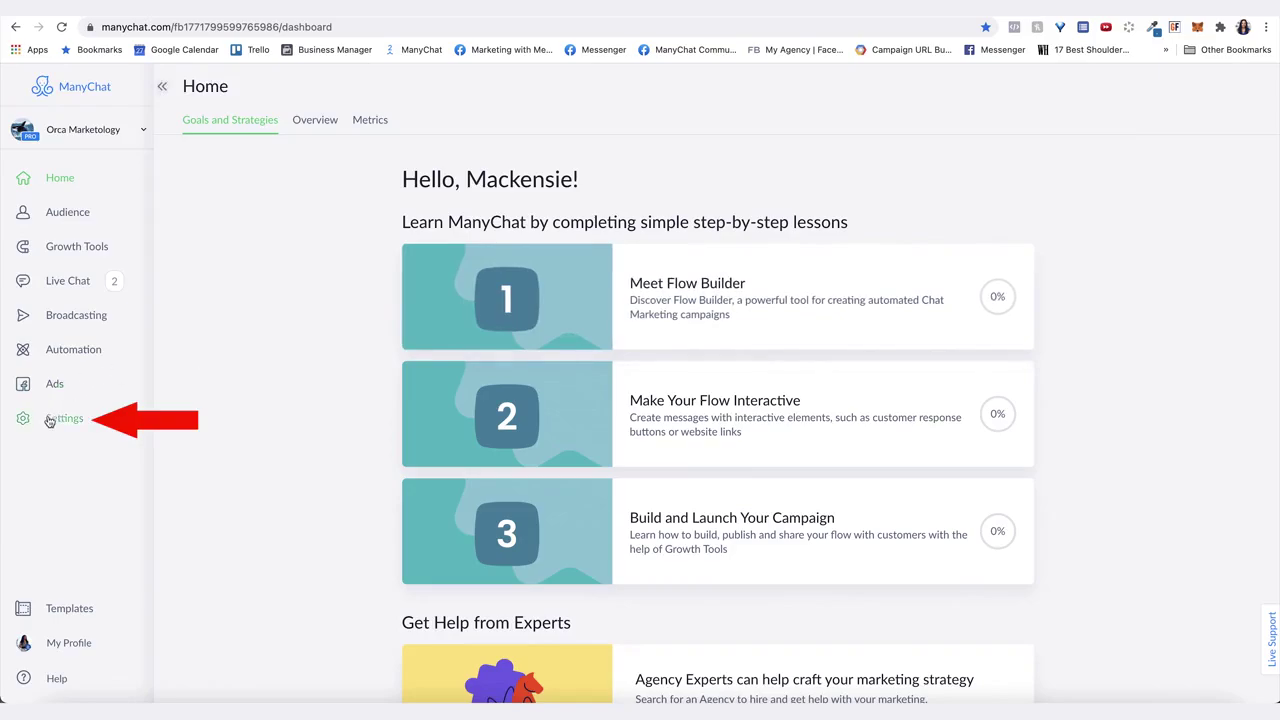
Connect the Orca Marketology Instagram account as a channel in the account settings
left_click(55, 419)
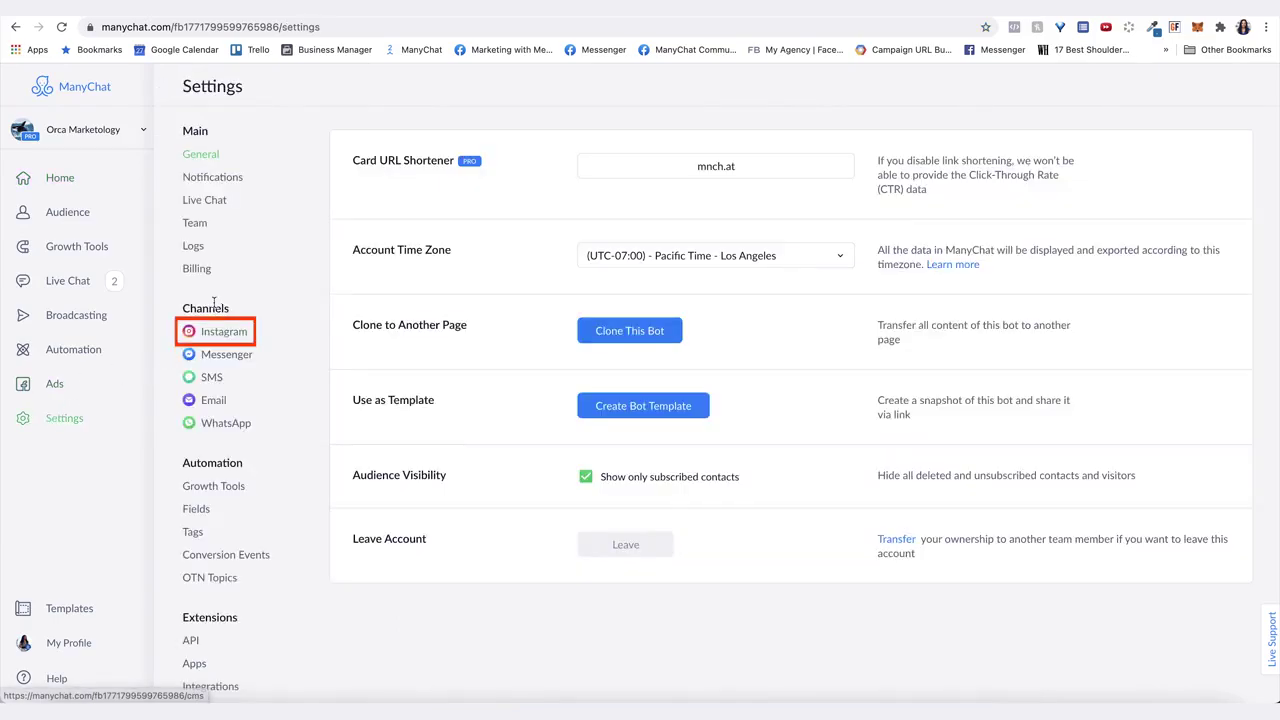
left_click(222, 333)
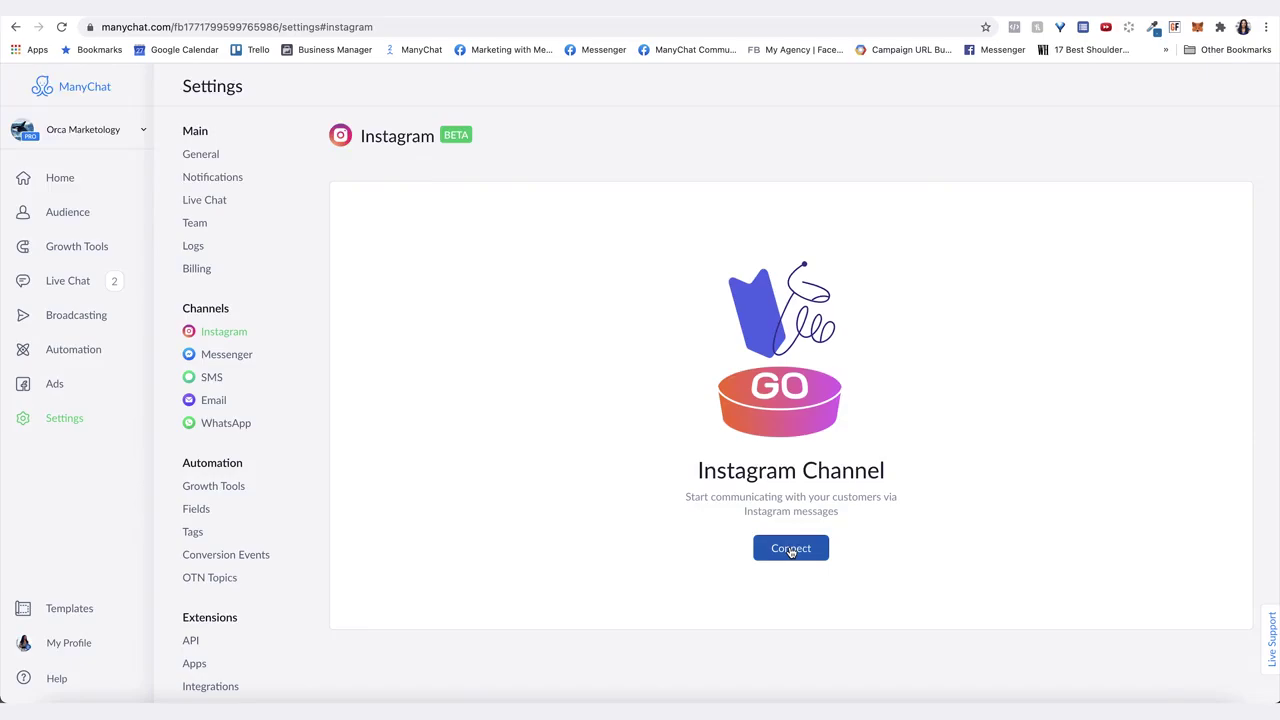
left_click(790, 550)
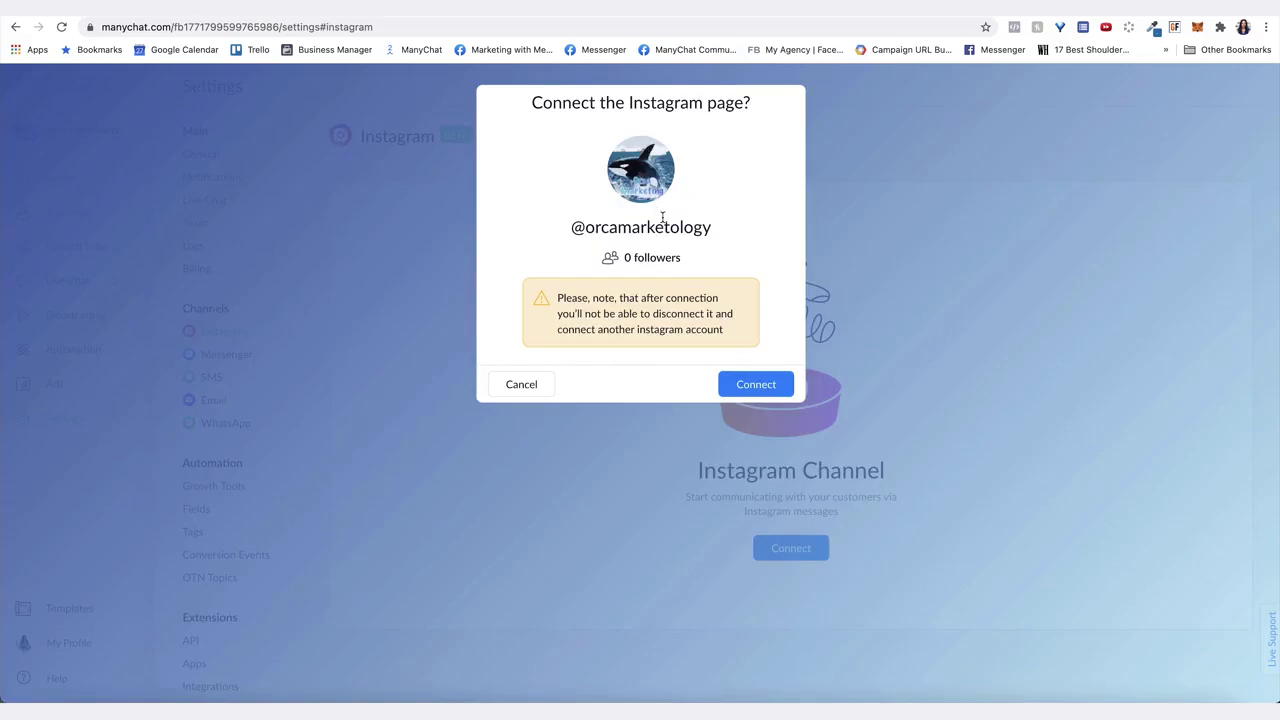
left_click(759, 382)
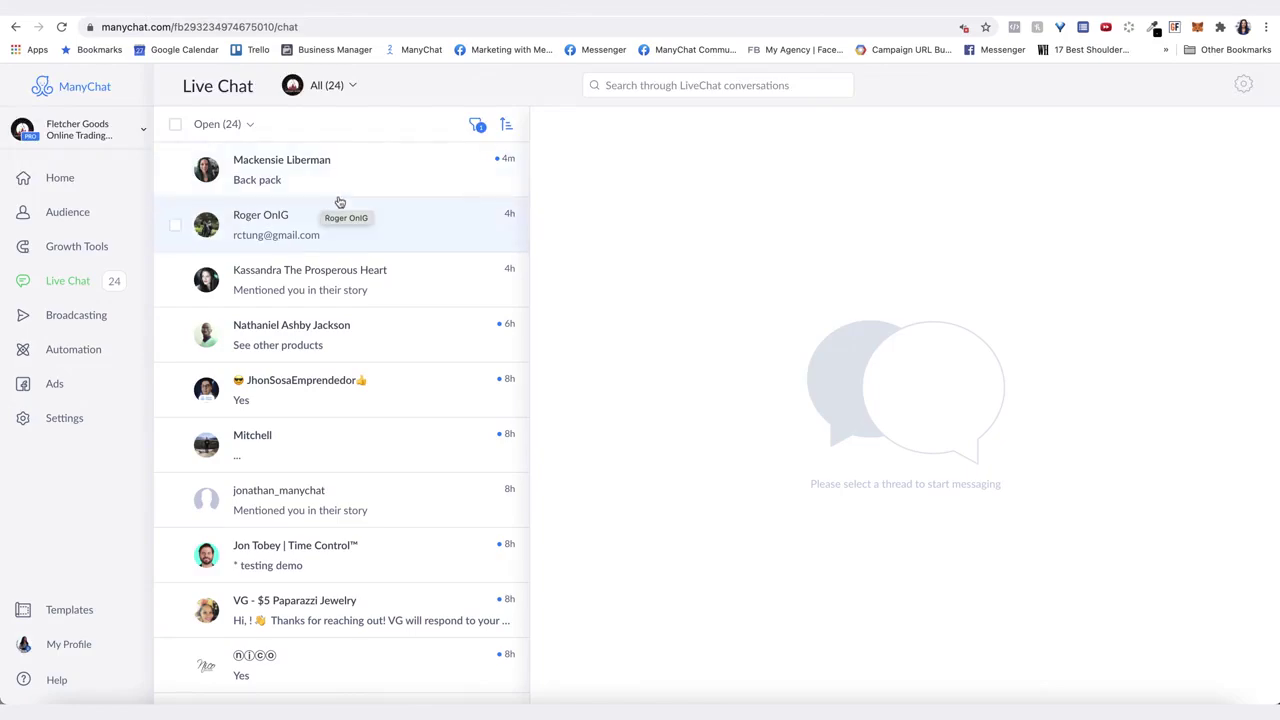
Remove the opted_in_for_IG tag condition from the Live Chat conversation filter and apply the change
left_click(478, 127)
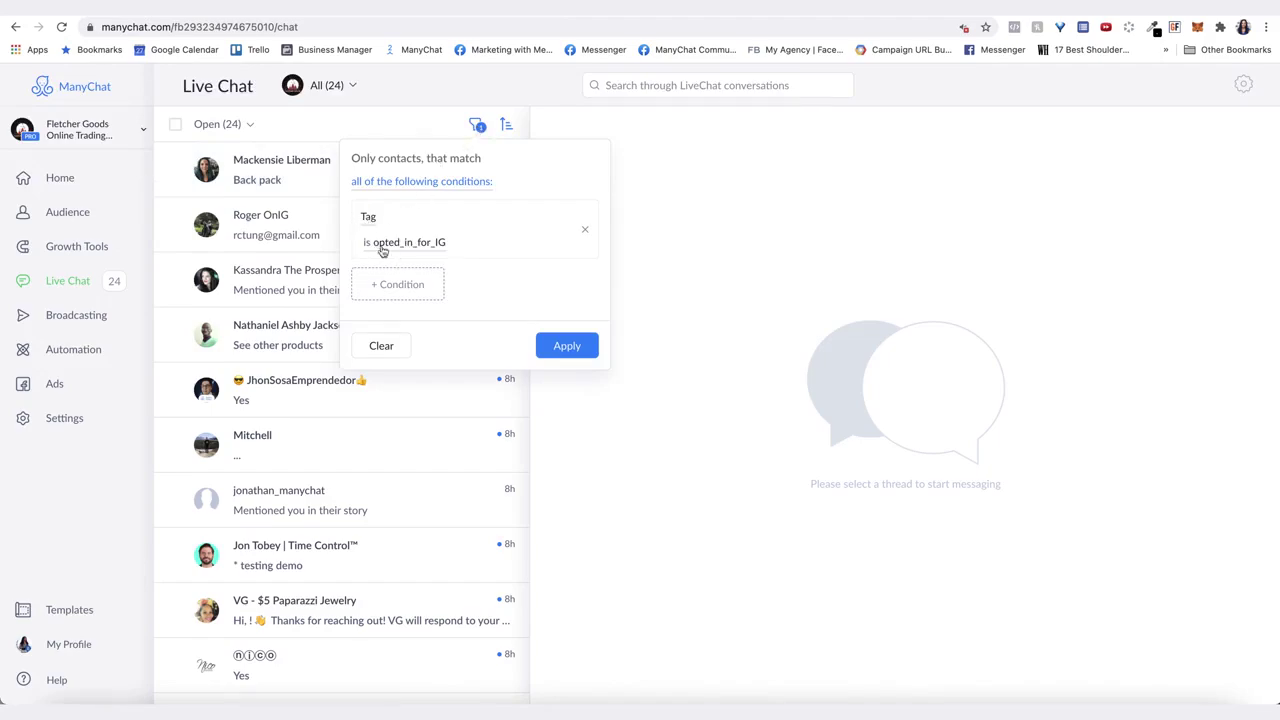
left_click(586, 232)
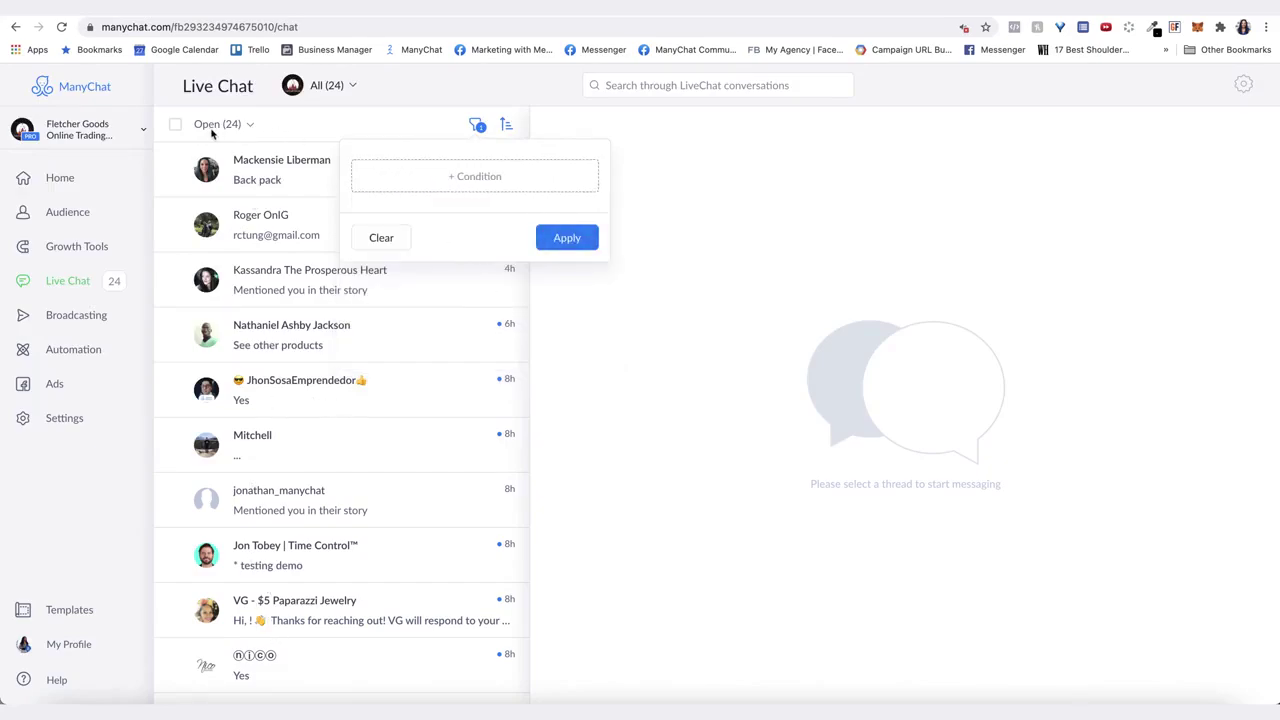
left_click(567, 238)
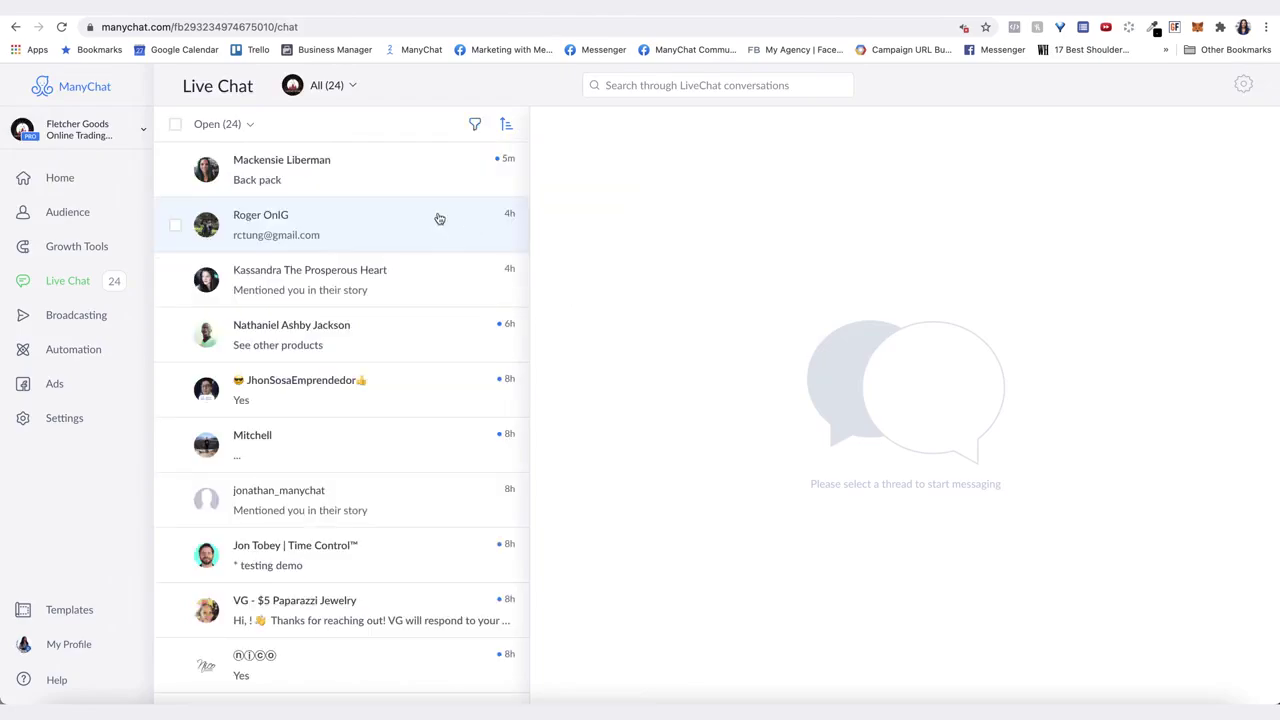
scroll(300, 455, "down", 15)
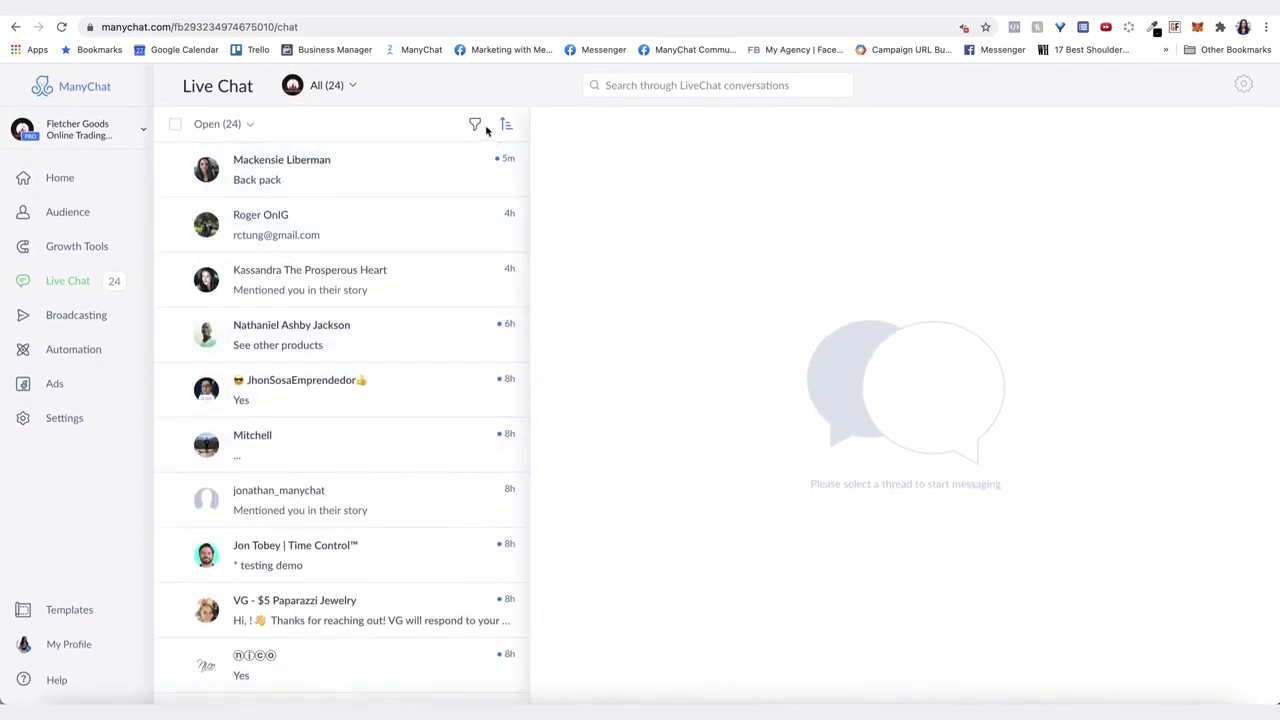
Examine the condition types and custom user fields available for filtering Live Chat conversations
left_click(475, 124)
left_click(448, 177)
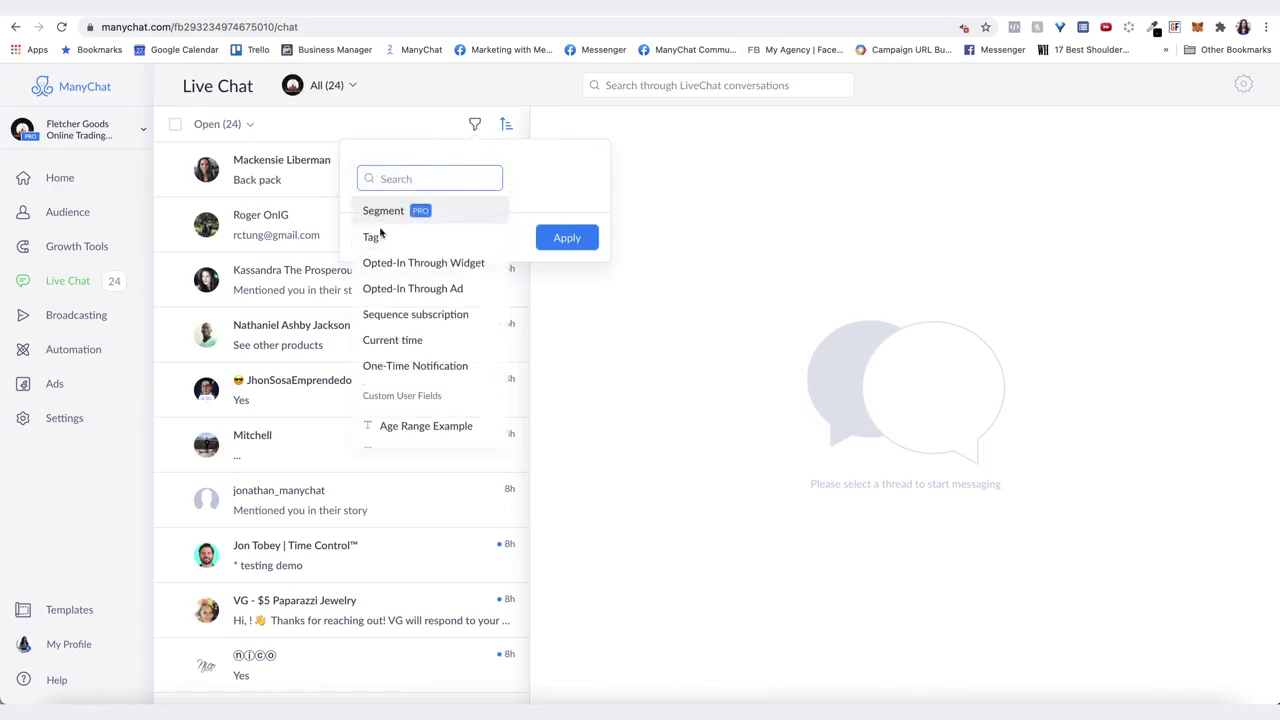
scroll(380, 377, "down", 5)
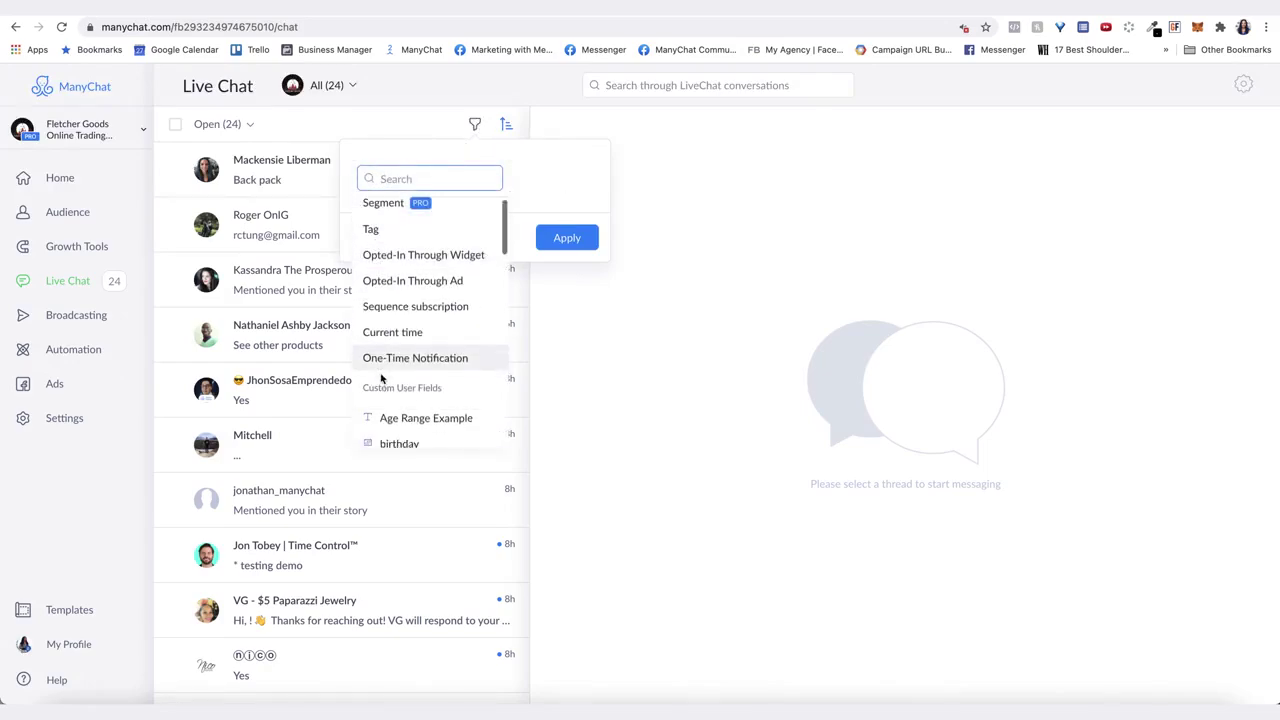
scroll(381, 377, "down", 2)
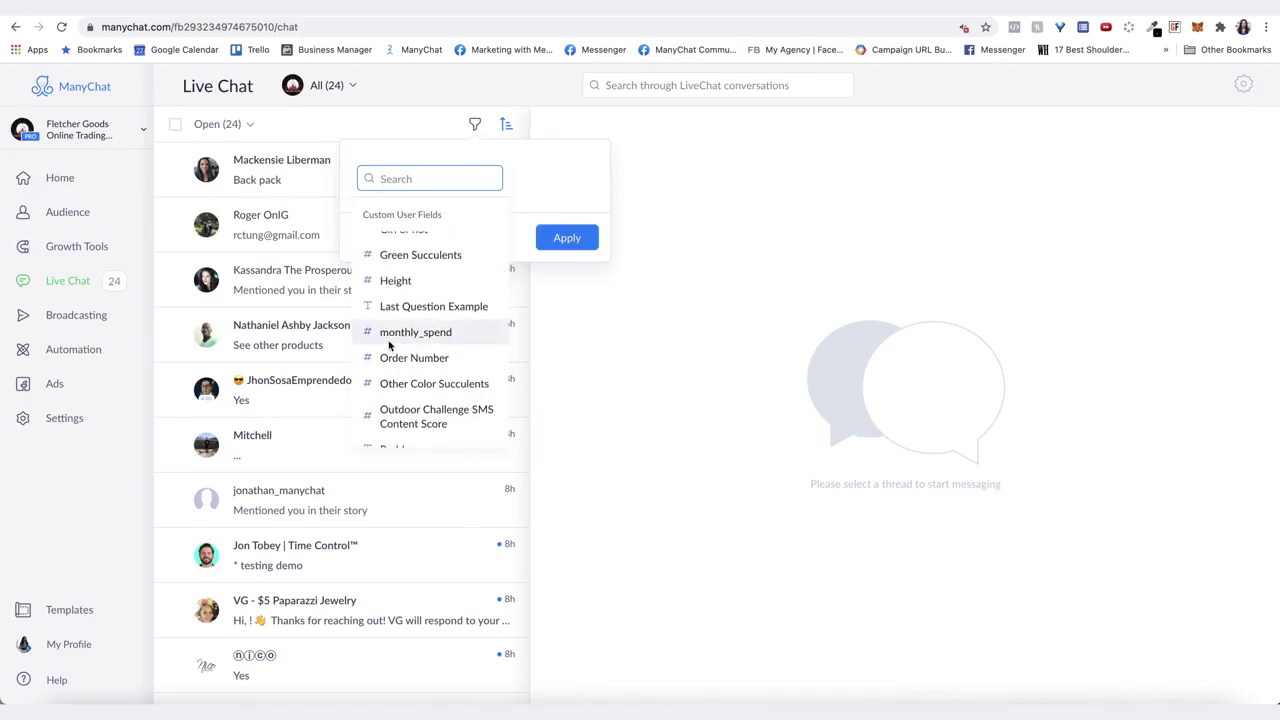
scroll(389, 345, "up", 5)
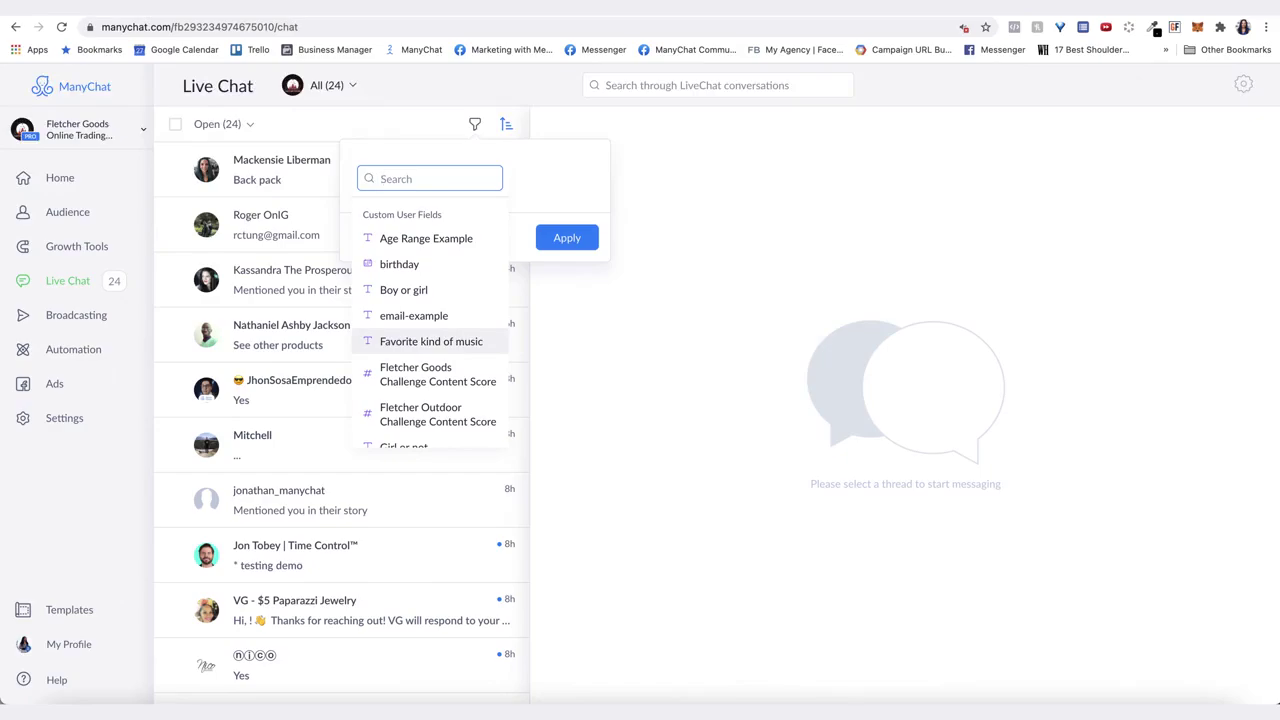
left_click(370, 540)
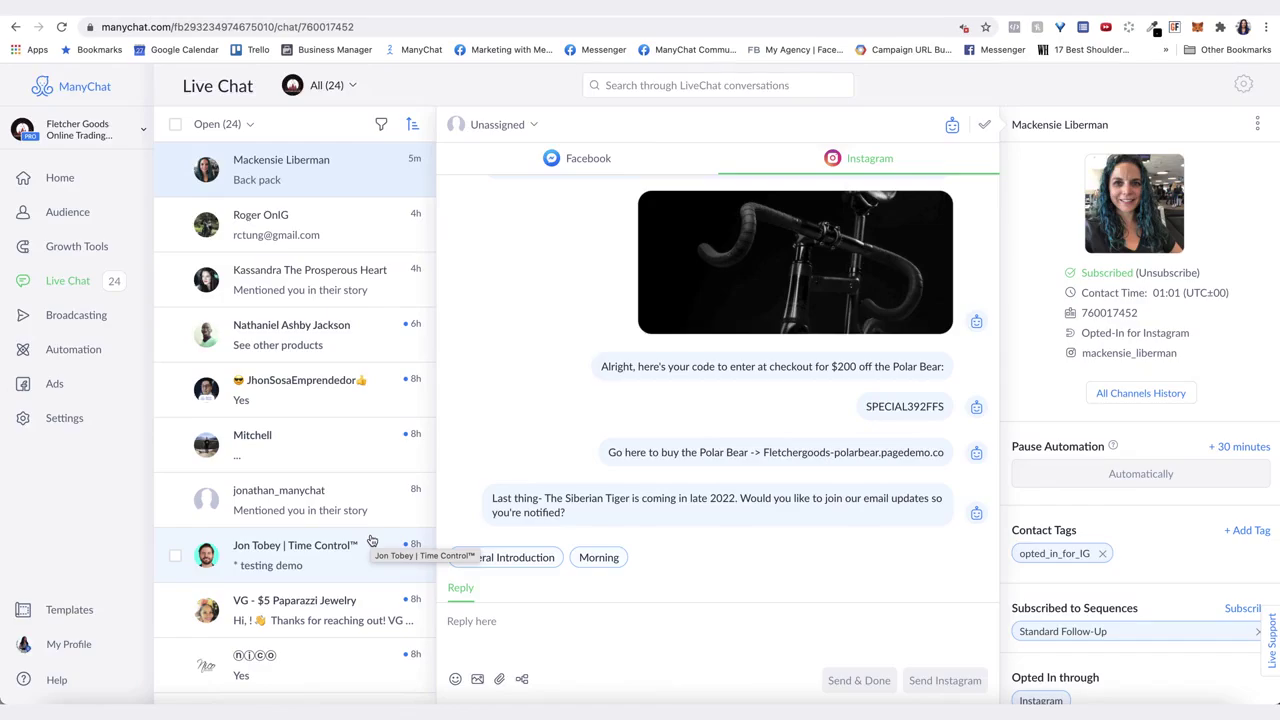
Send the "Message is ebook" flow that has an Instagram trigger to the contact in the open conversation
left_click(524, 680)
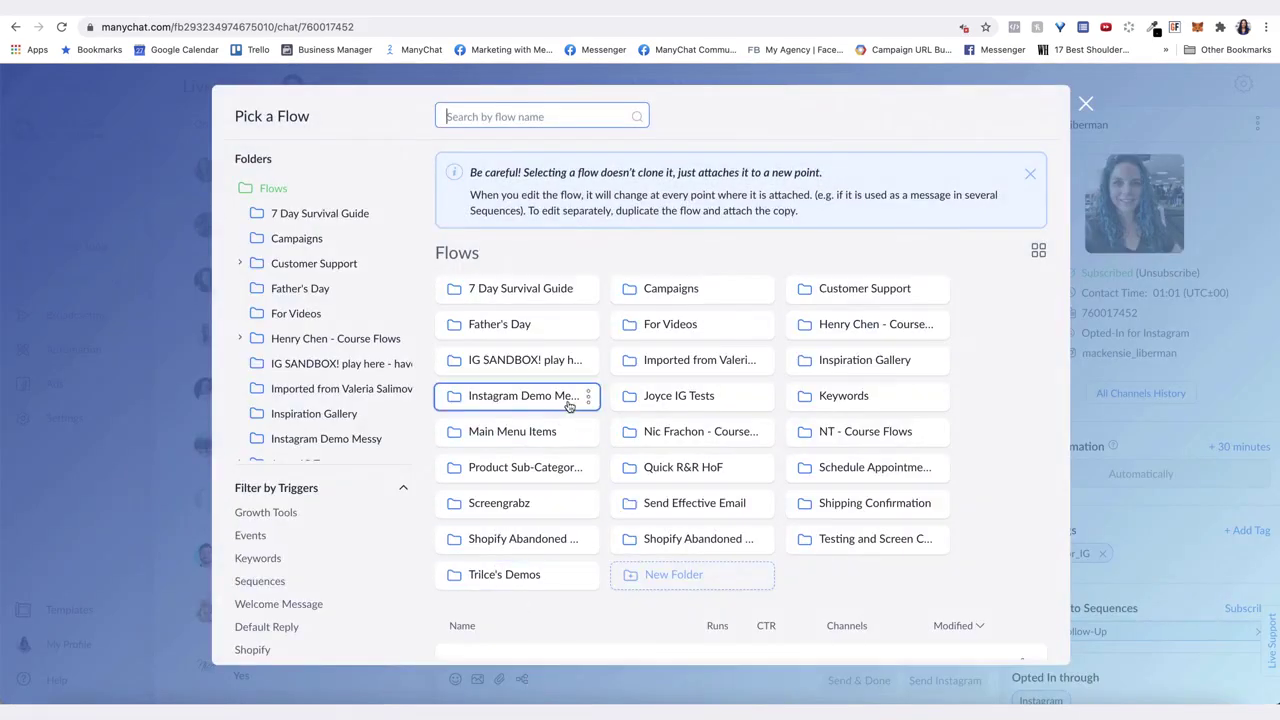
scroll(612, 436, "down", 3)
scroll(613, 440, "down", 3)
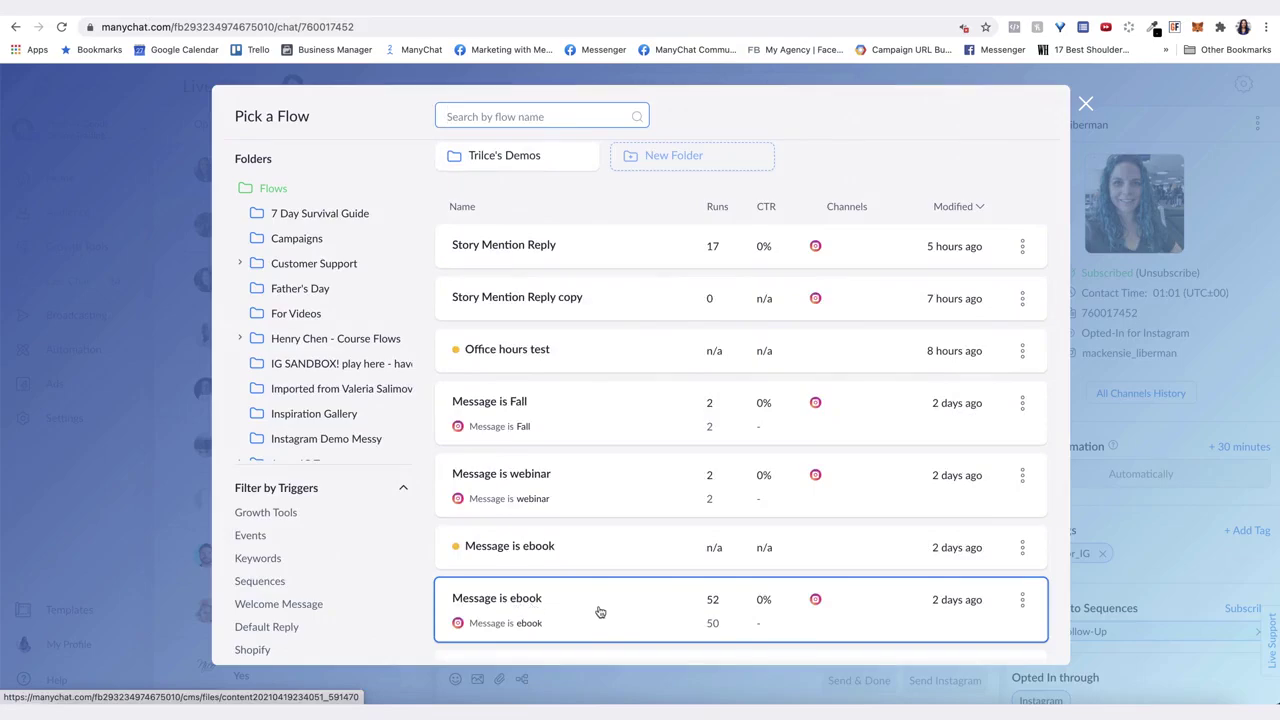
left_click(600, 612)
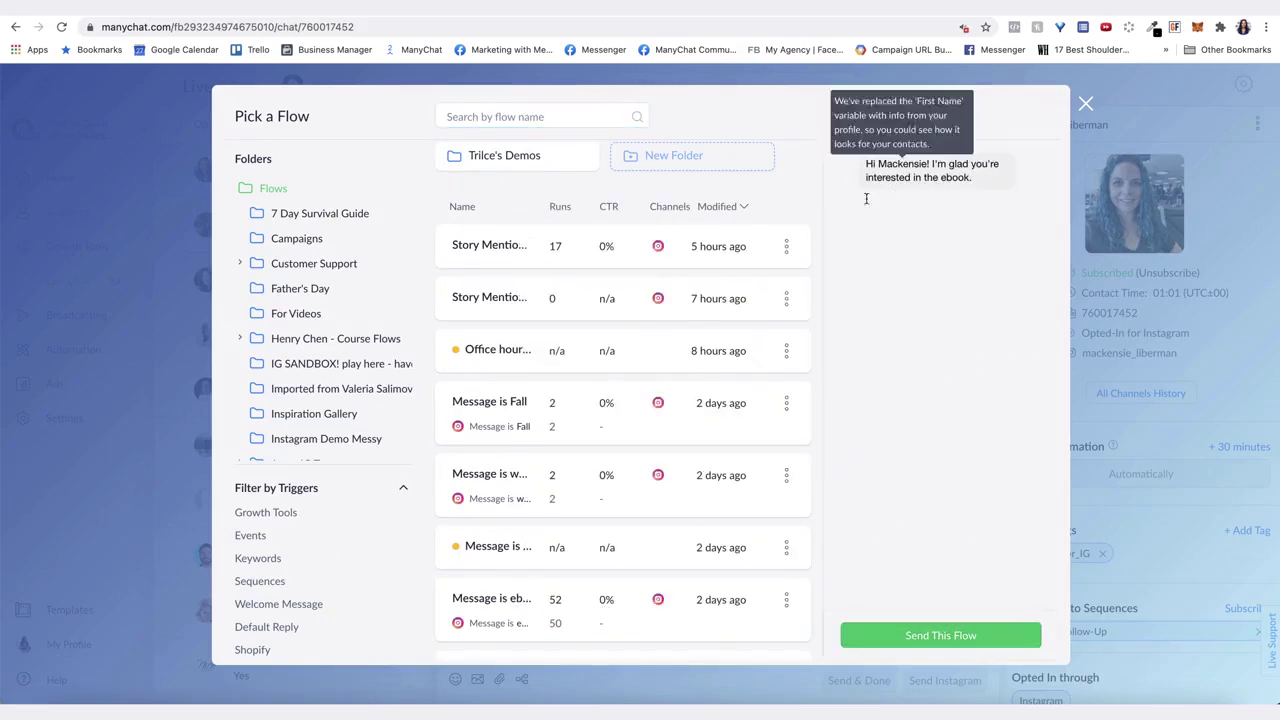
left_click(940, 636)
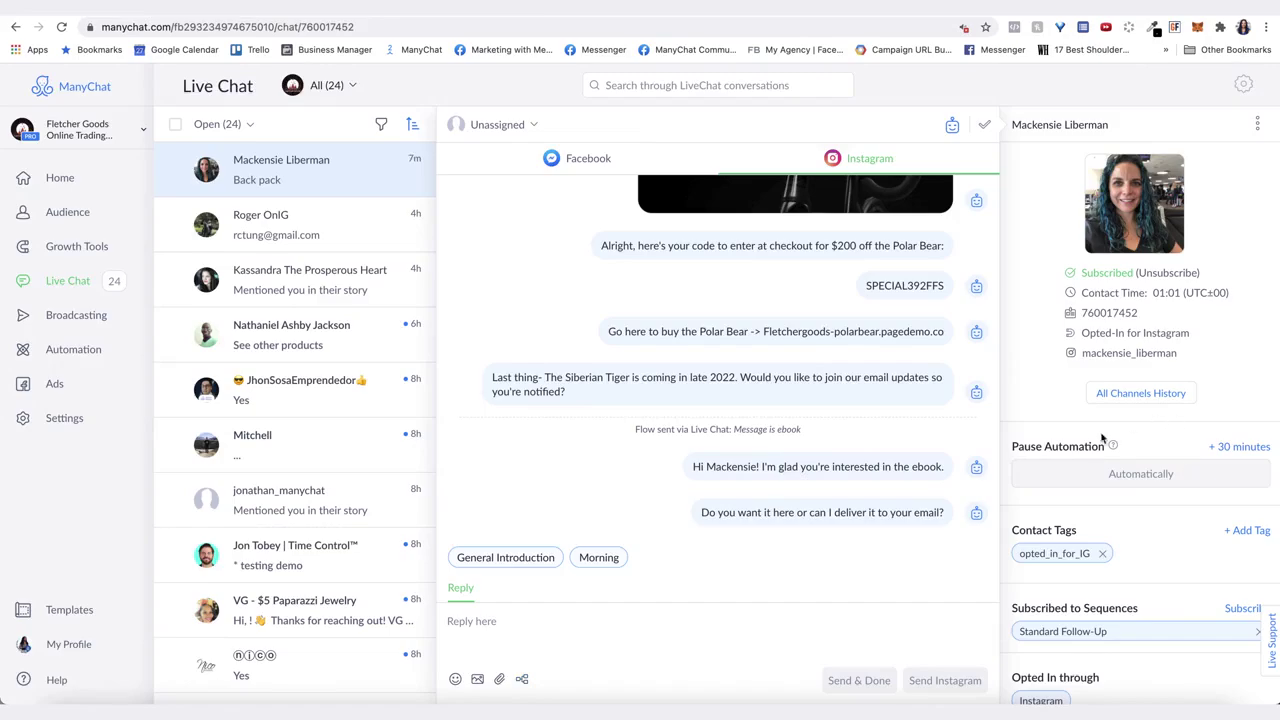
Pause automation for this contact for 30 minutes and check the flow picker's notice without sending a flow
left_click(1250, 450)
left_click(1250, 450)
left_click(1256, 474)
left_click(1234, 448)
left_click(521, 679)
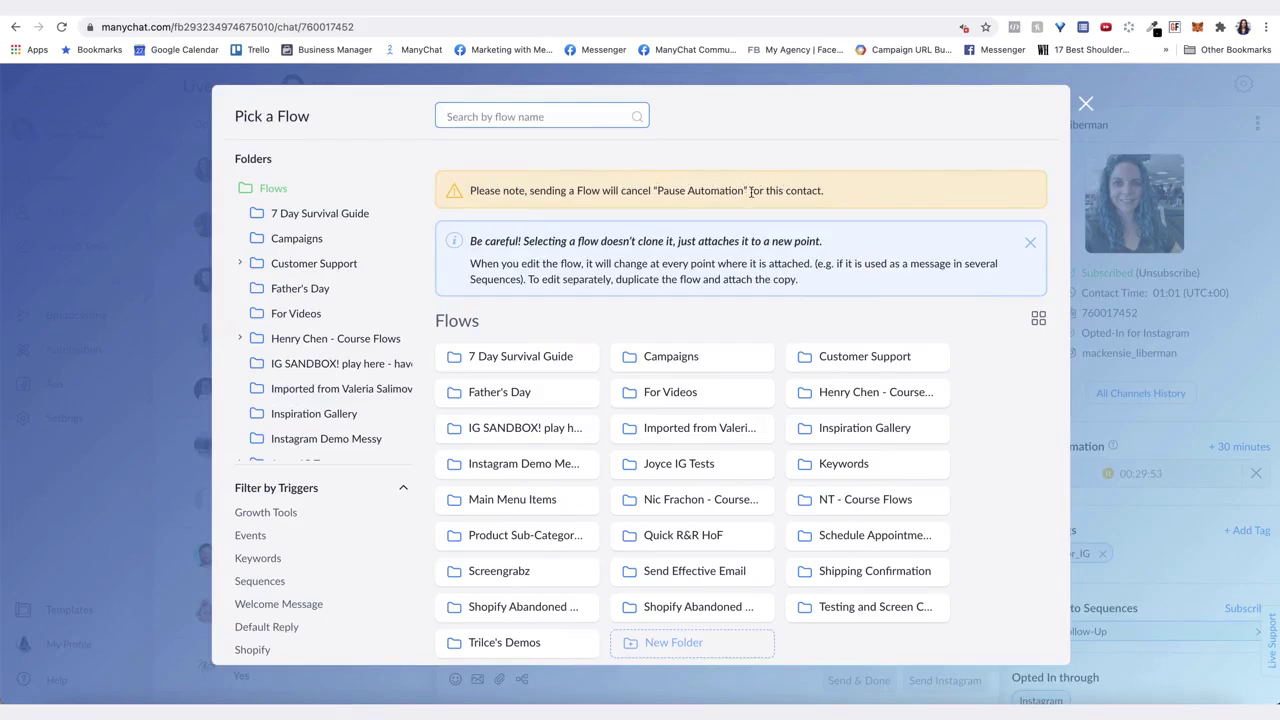
left_click(1086, 103)
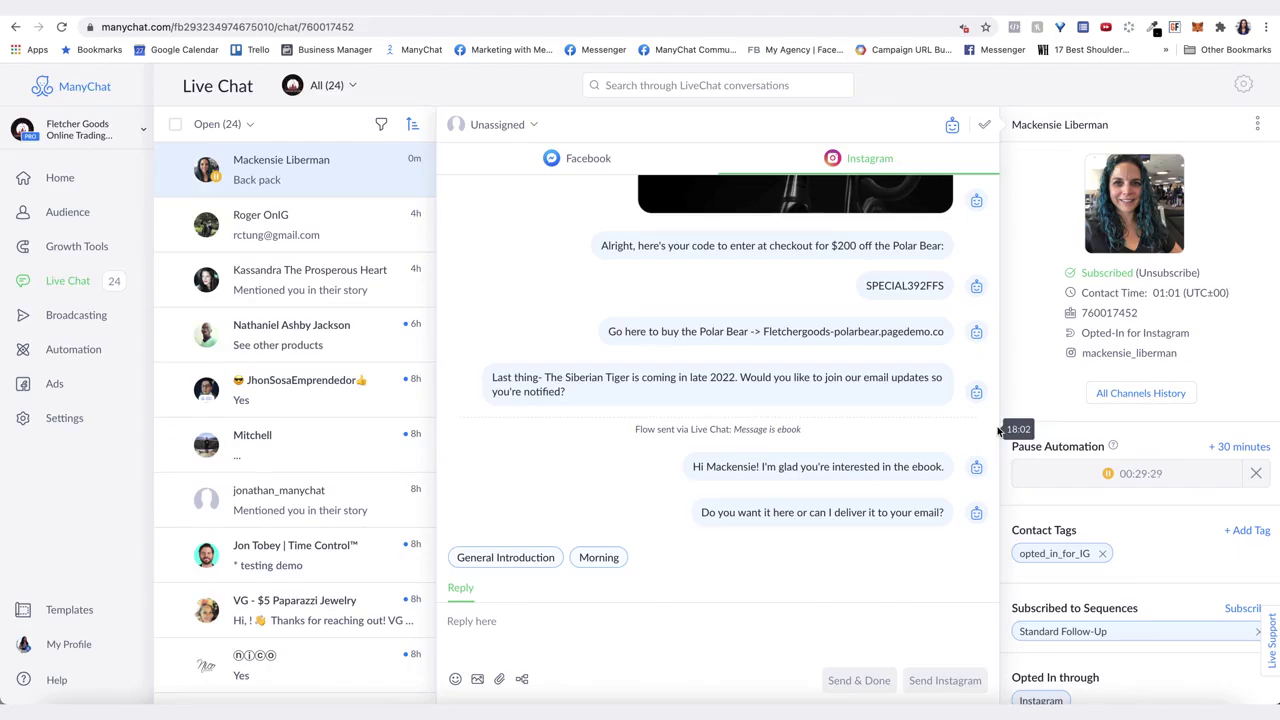
Extend the contact's automation pause in 30-minute increments to about 24 hours
left_click(1248, 451)
left_click(1248, 451)
left_click(1248, 451)
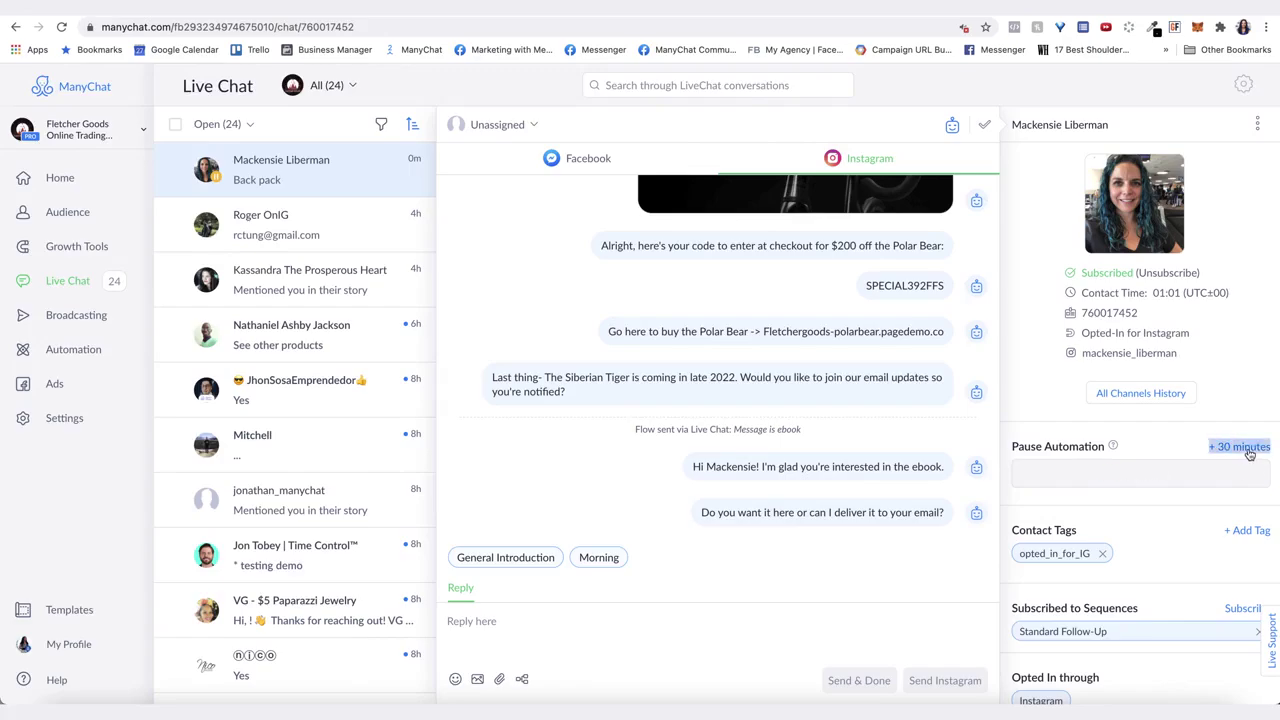
left_click(1241, 452)
left_click(1241, 452)
left_click(1240, 453)
double_click(1238, 453)
left_click(1236, 453)
left_click(1236, 453)
left_click(1236, 453)
left_click(1236, 453)
left_click(1236, 453)
double_click(1236, 453)
double_click(1236, 453)
left_click(1236, 453)
left_click(1236, 453)
left_click(1236, 453)
left_click(1236, 453)
left_click(1236, 453)
left_click(1236, 453)
triple_click(1236, 453)
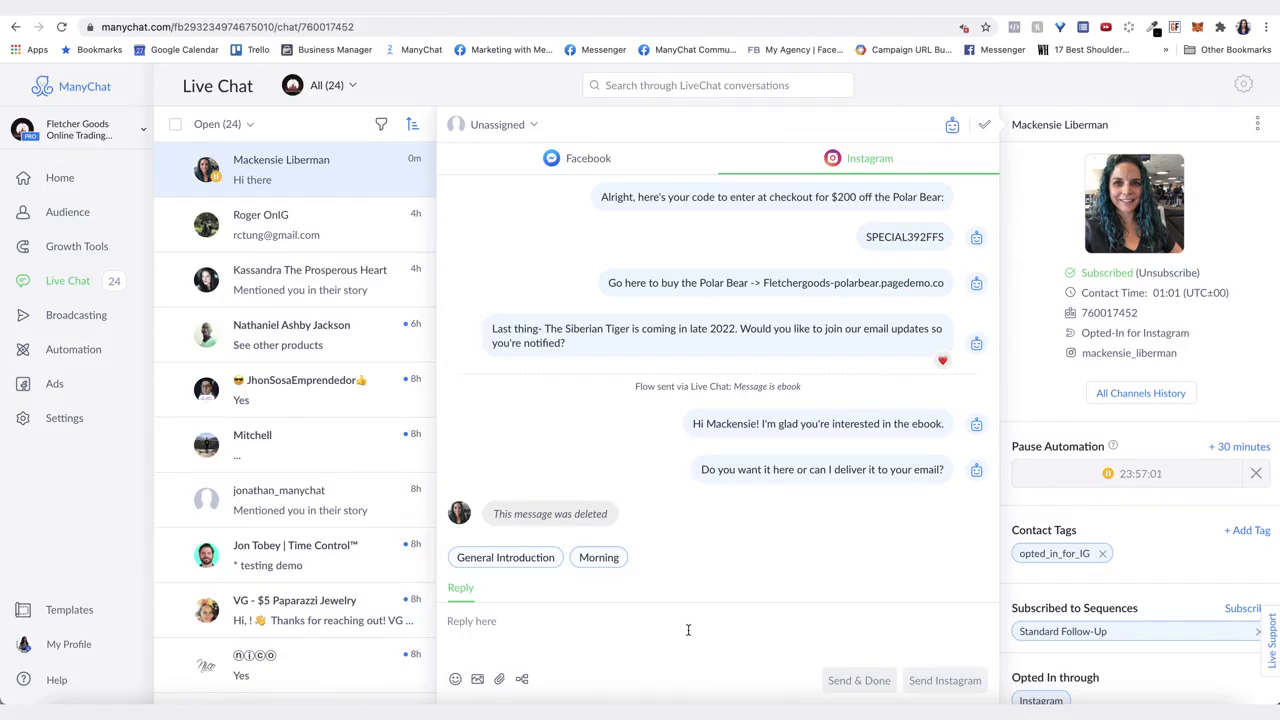
Open the team settings and bring up the invitation for a new team member
left_click(65, 418)
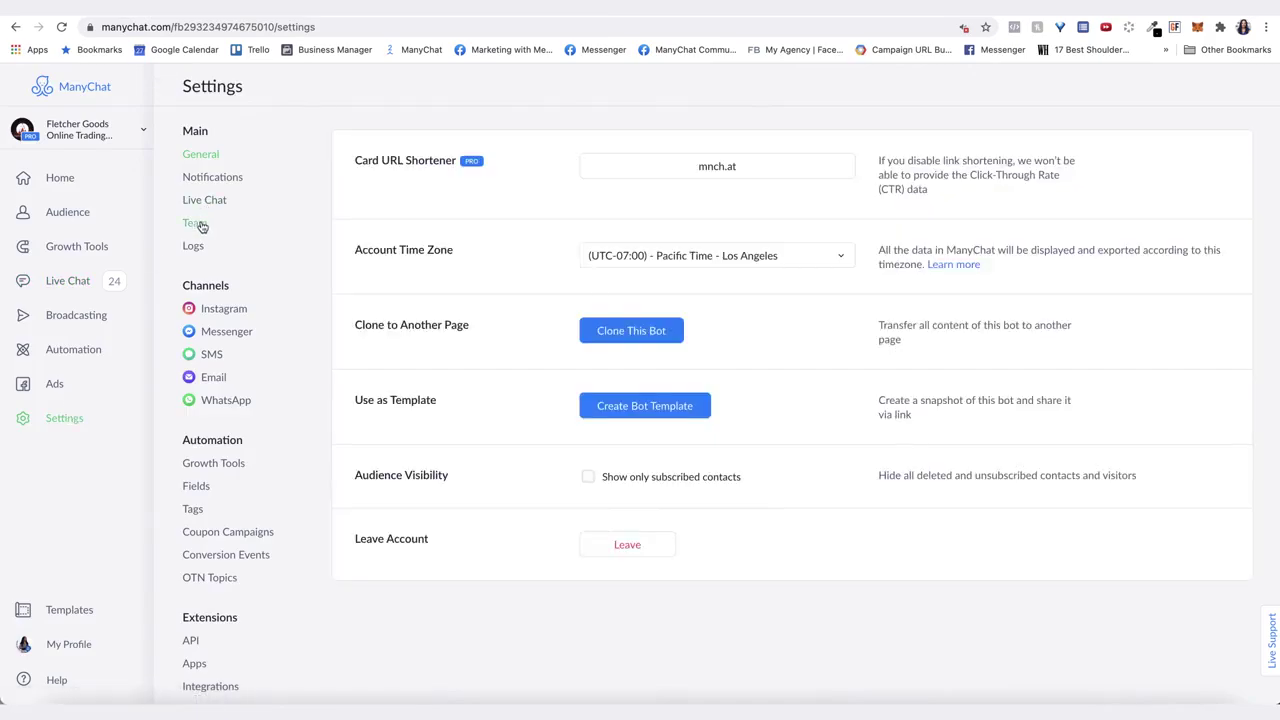
left_click(196, 223)
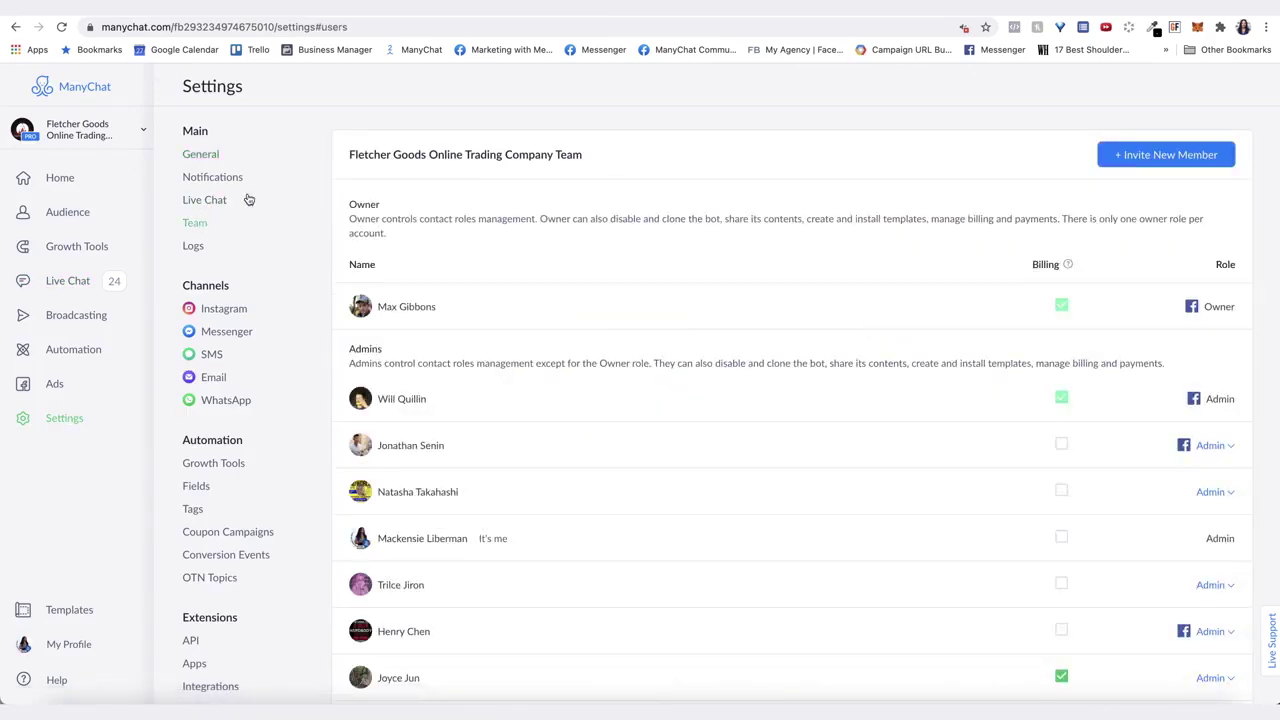
left_click(1154, 154)
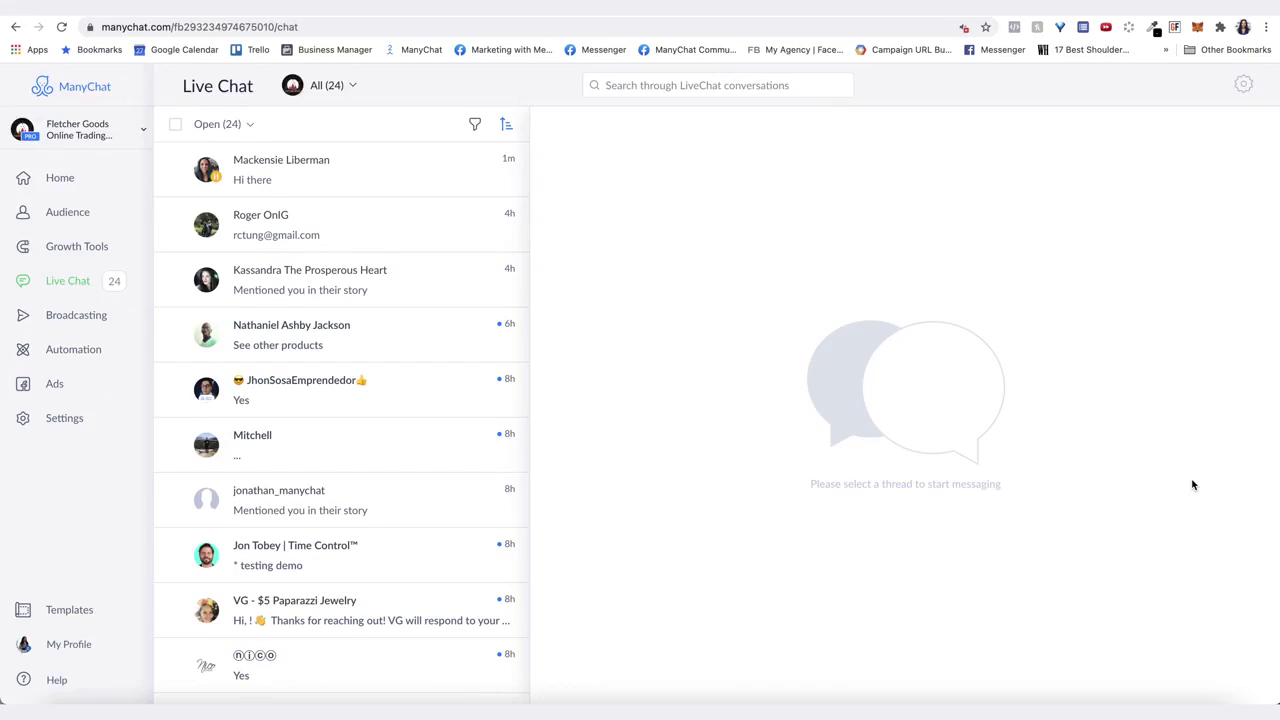
Open the first contact's conversation in the Live Chat list
left_click(311, 176)
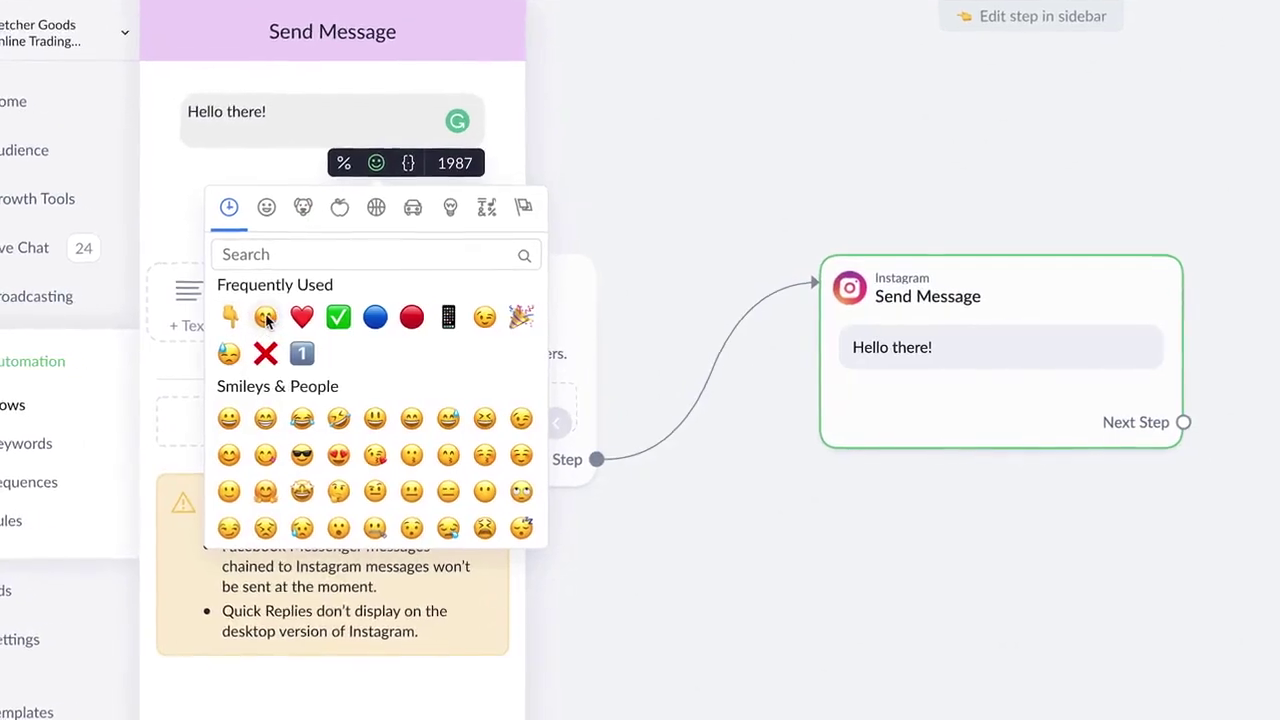
Add a smiling emoji to the "Hello there!" Instagram message and look through the available action types
left_click(251, 343)
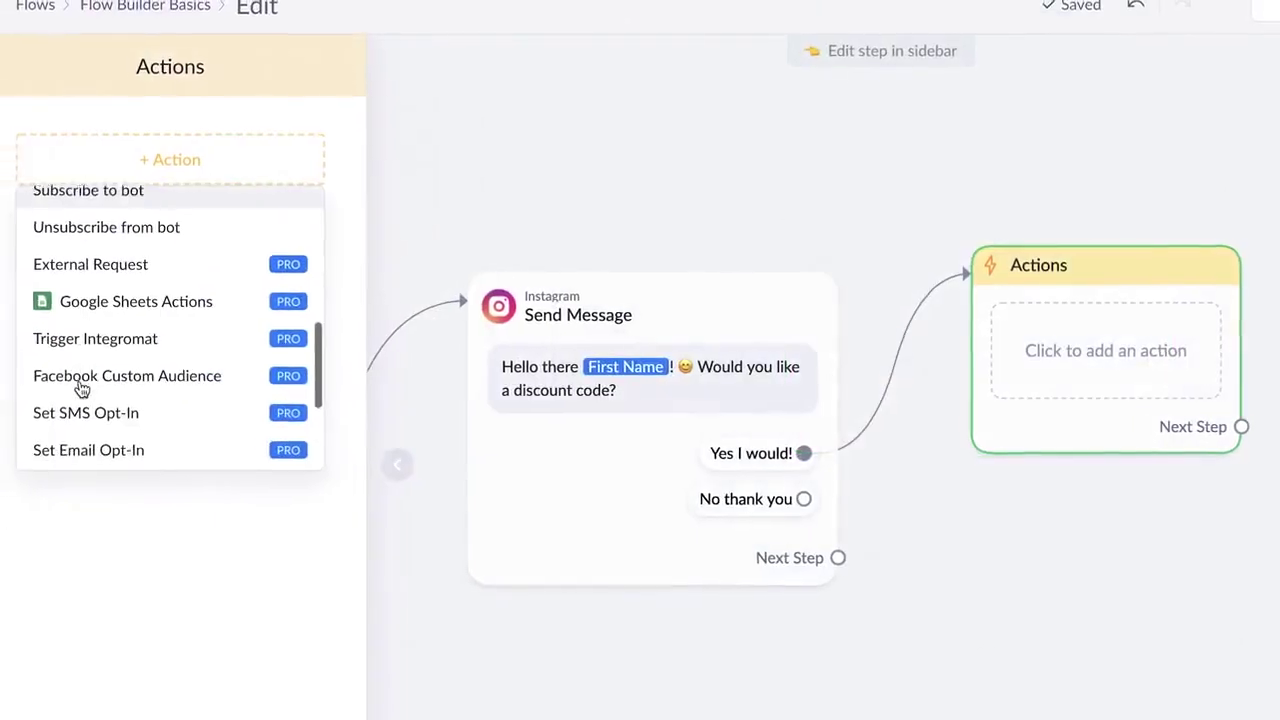
scroll(80, 466, "down", 2)
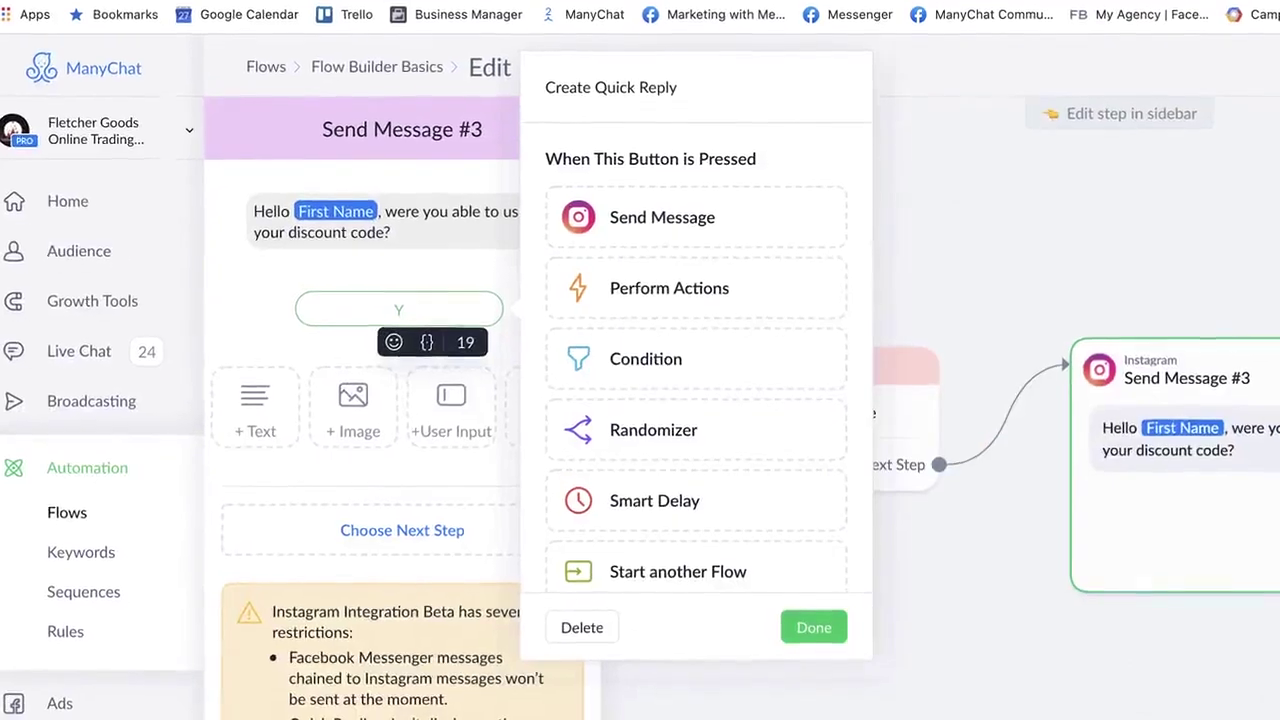
Label the discount code question's quick reply "Yes I did" and set the Smart Delay to 1 hour
type("es I did")
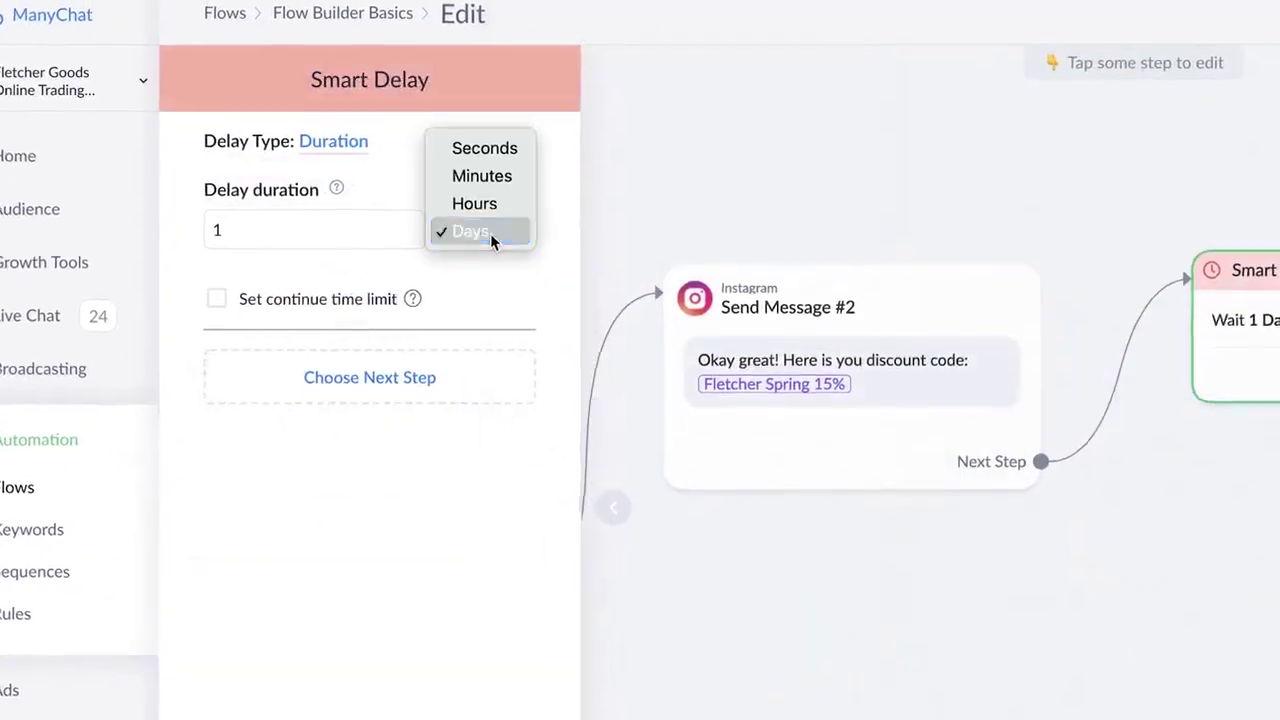
left_click(474, 203)
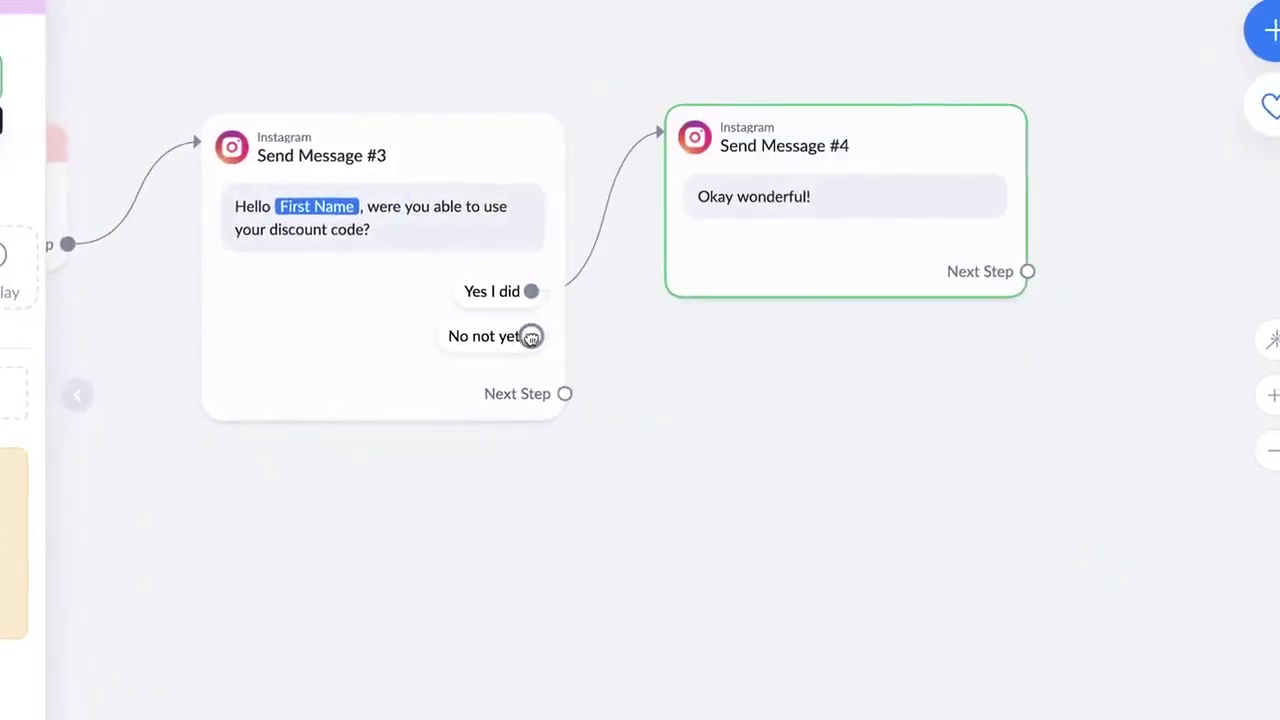
Draw a new branch from the "No not yet" reply and move the duplicated delay and message steps below the originals
left_click_drag(531, 336, 724, 466)
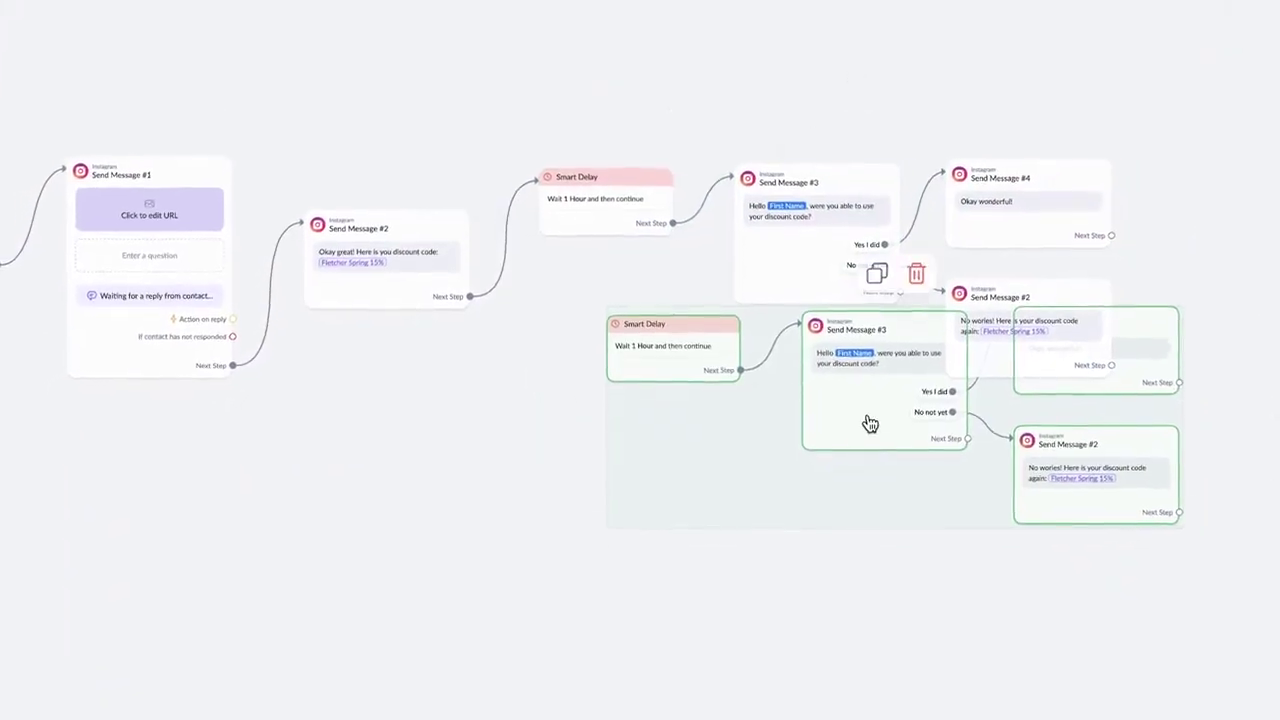
left_click_drag(869, 423, 783, 530)
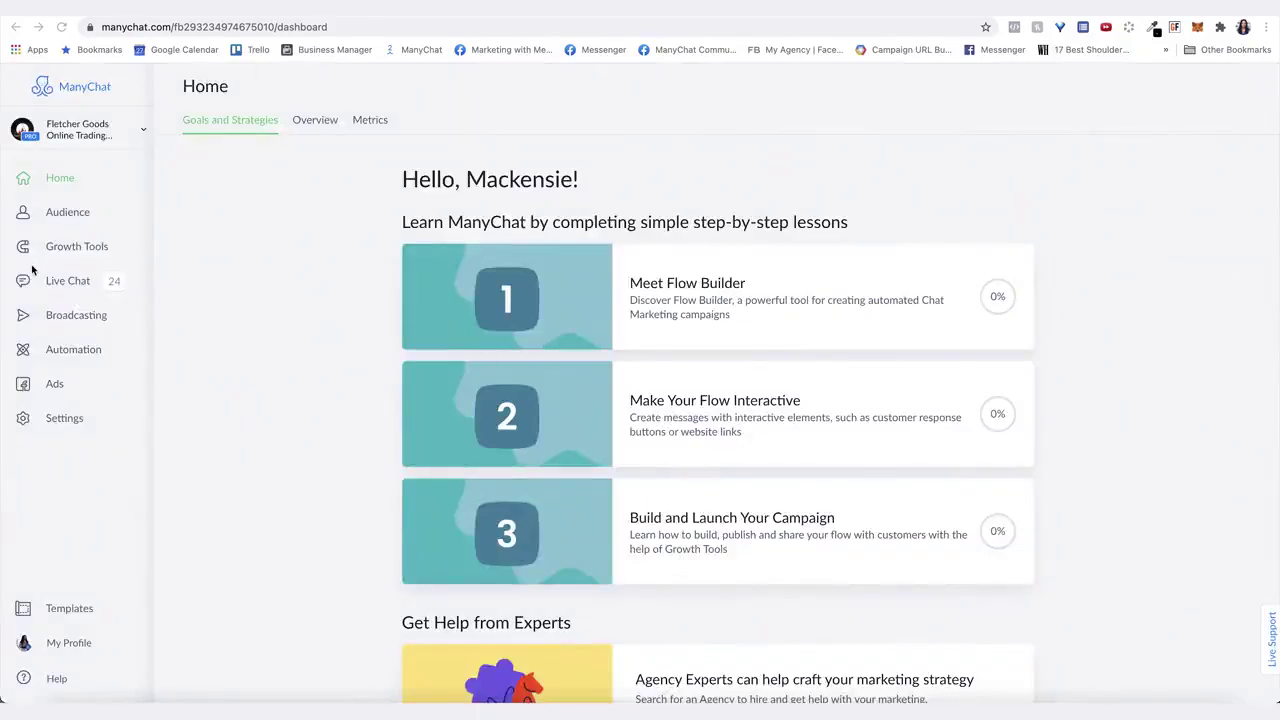
Create an empty automation flow named "Flow Builder Basics"
left_click(88, 353)
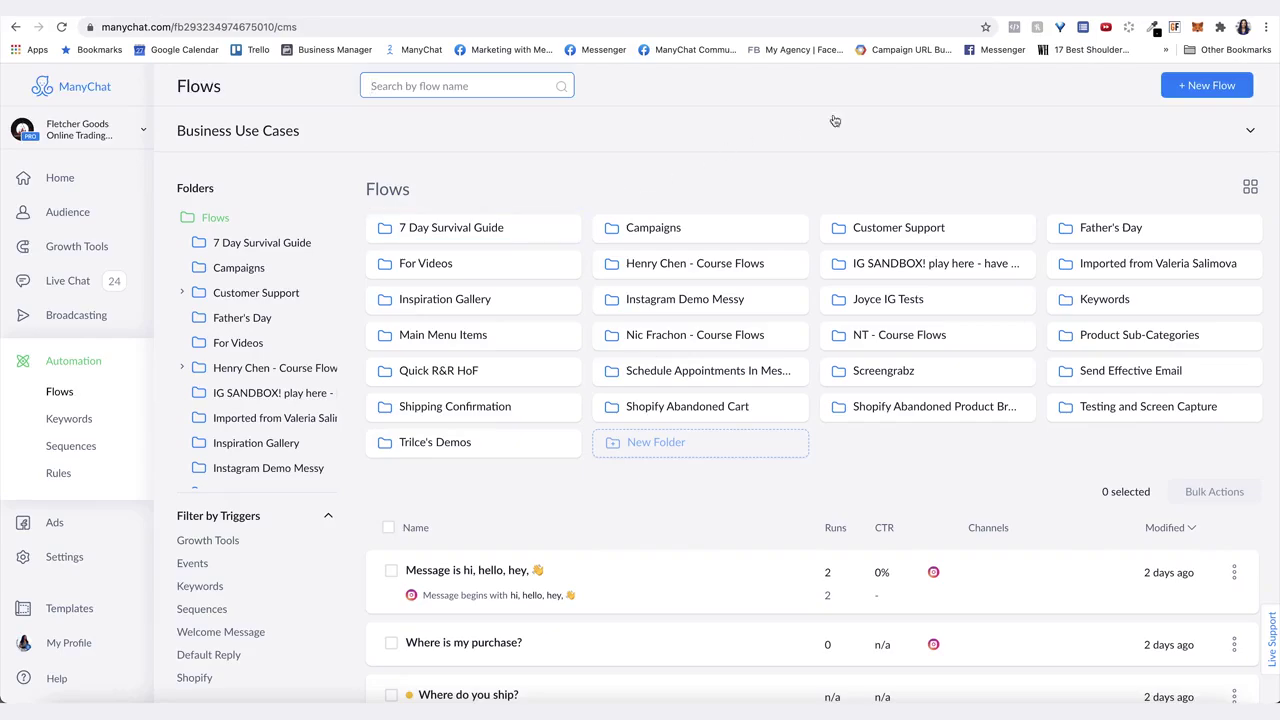
left_click(1201, 87)
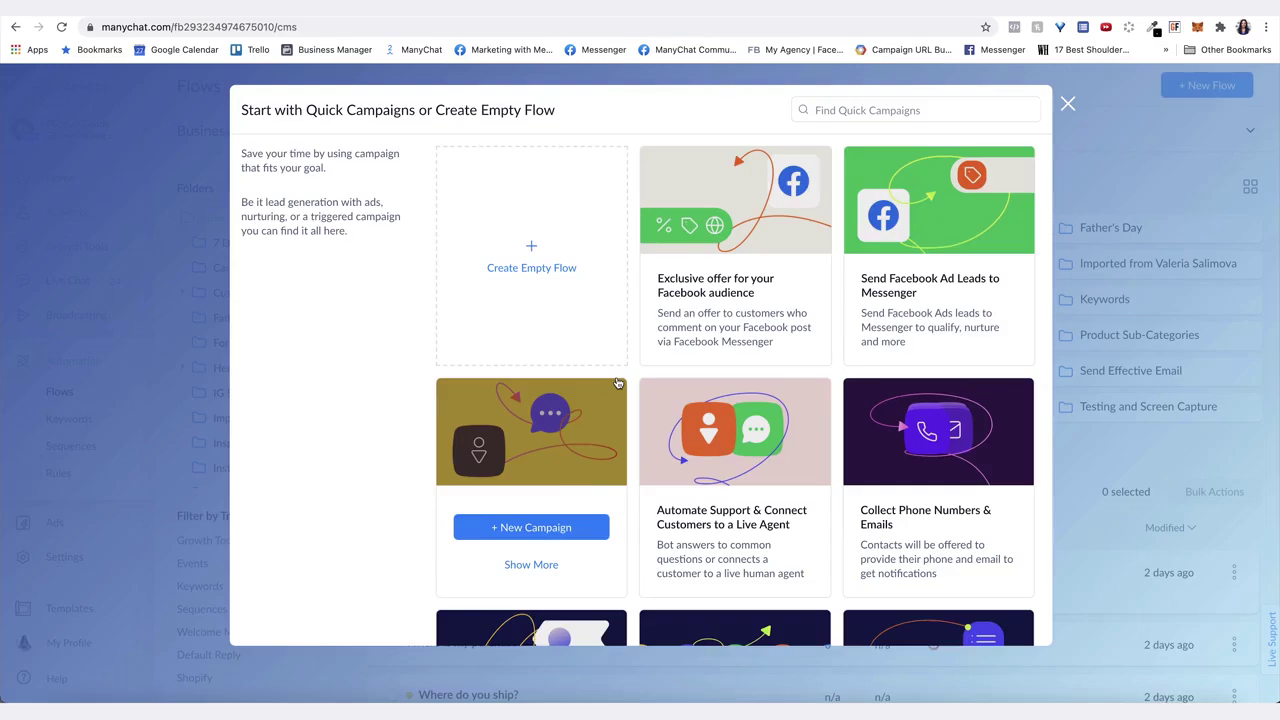
left_click(573, 267)
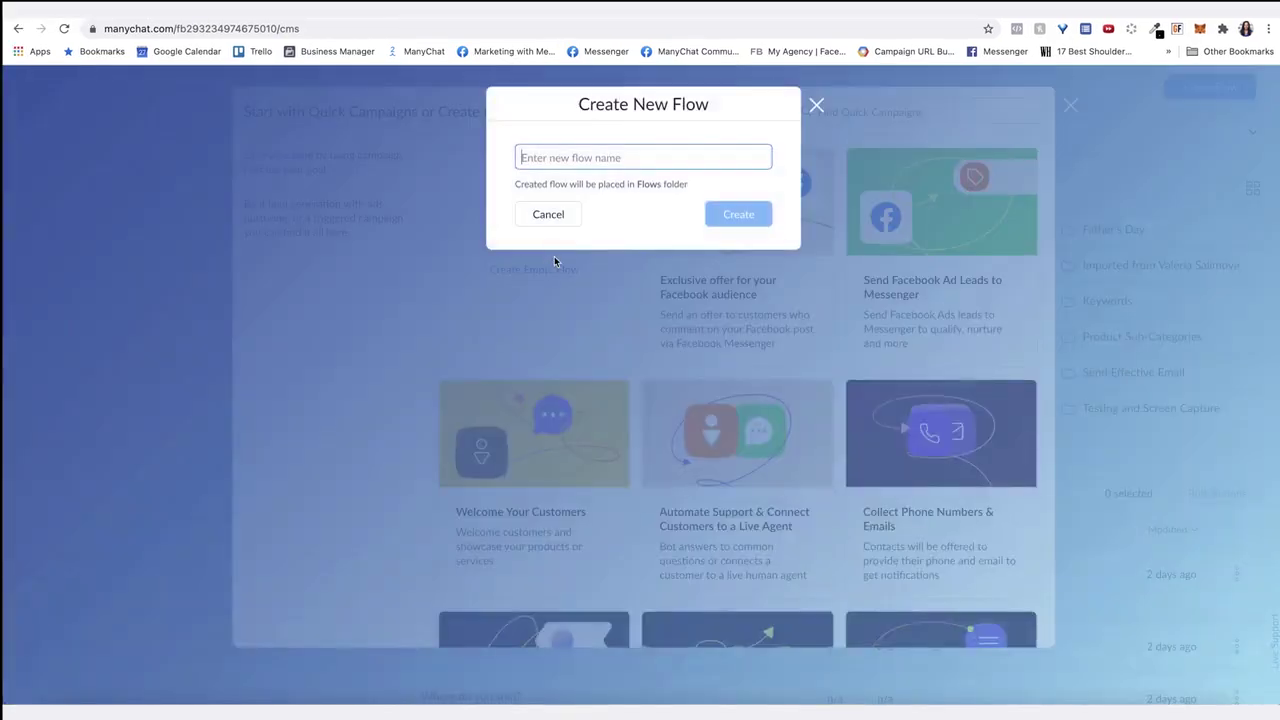
type("Flow Builder Basics")
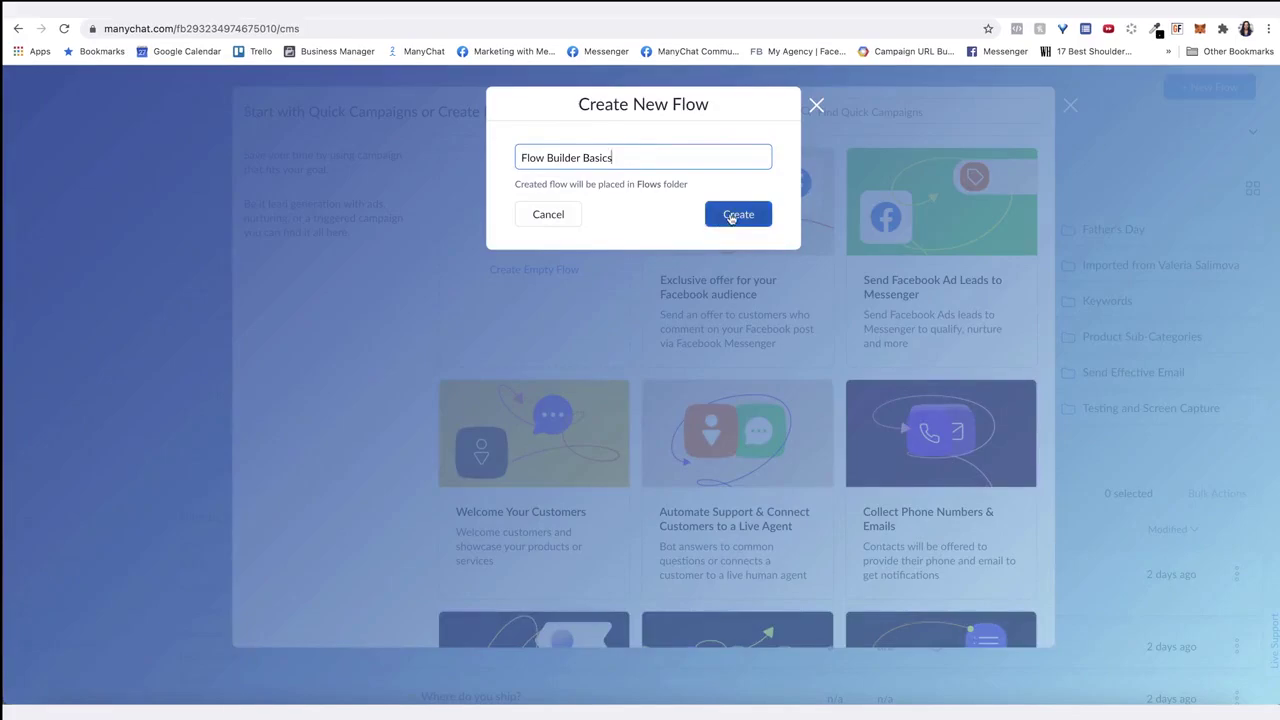
left_click(736, 215)
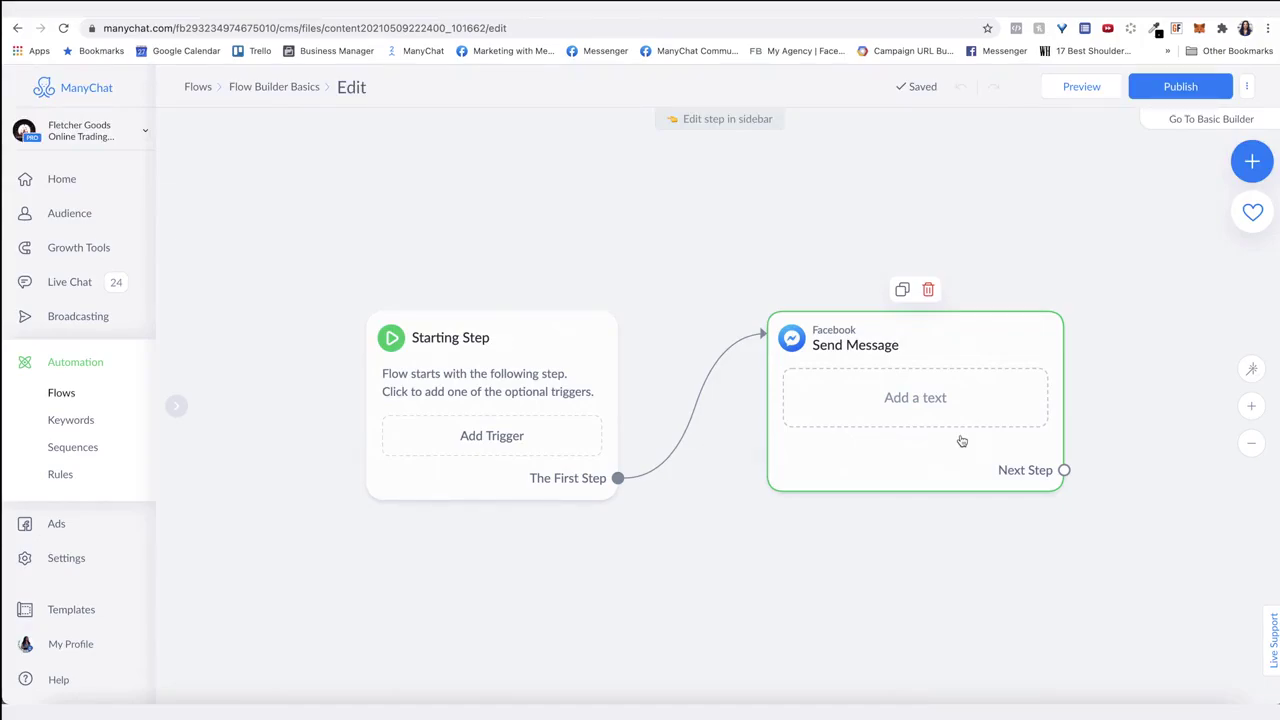
left_click(445, 460)
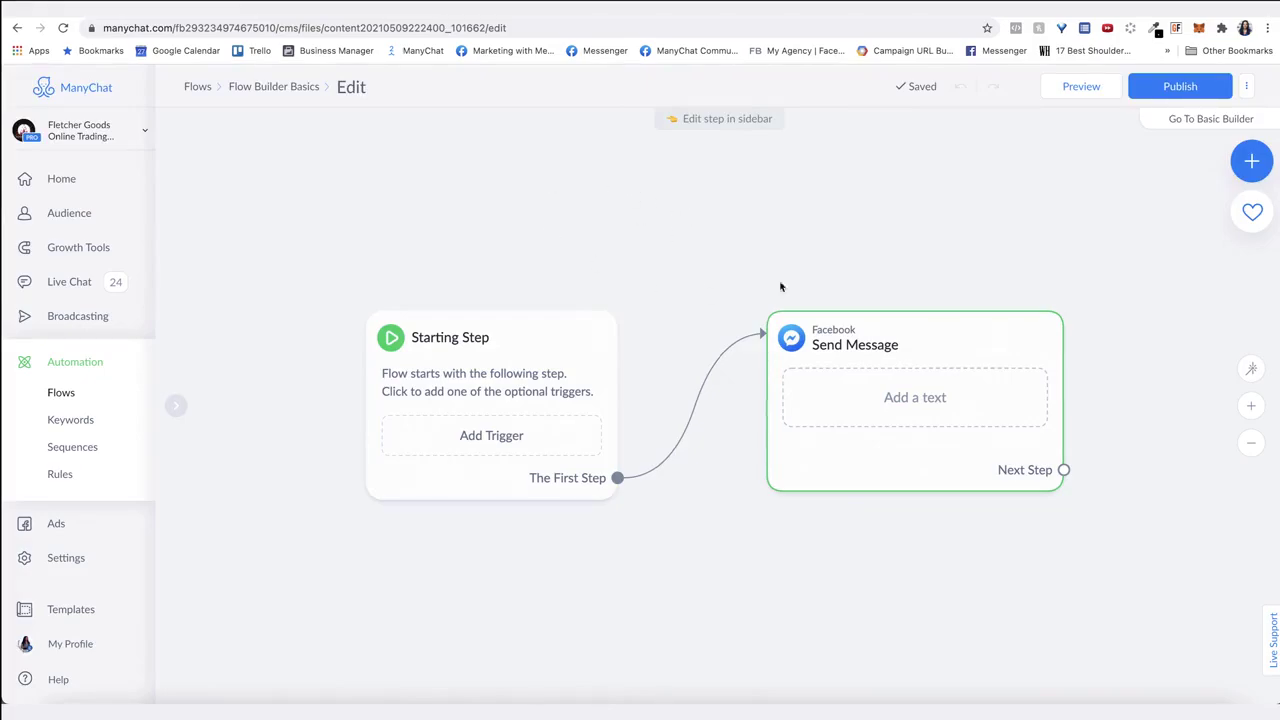
left_click(723, 229)
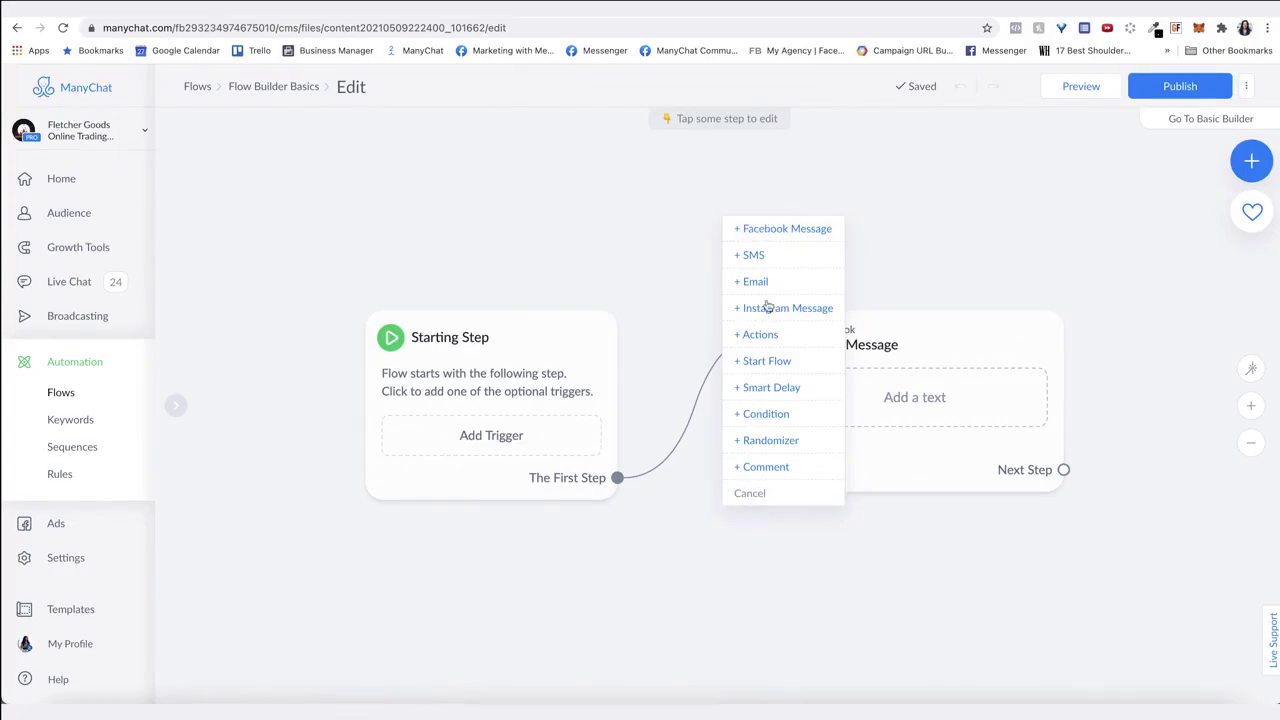
left_click(1103, 189)
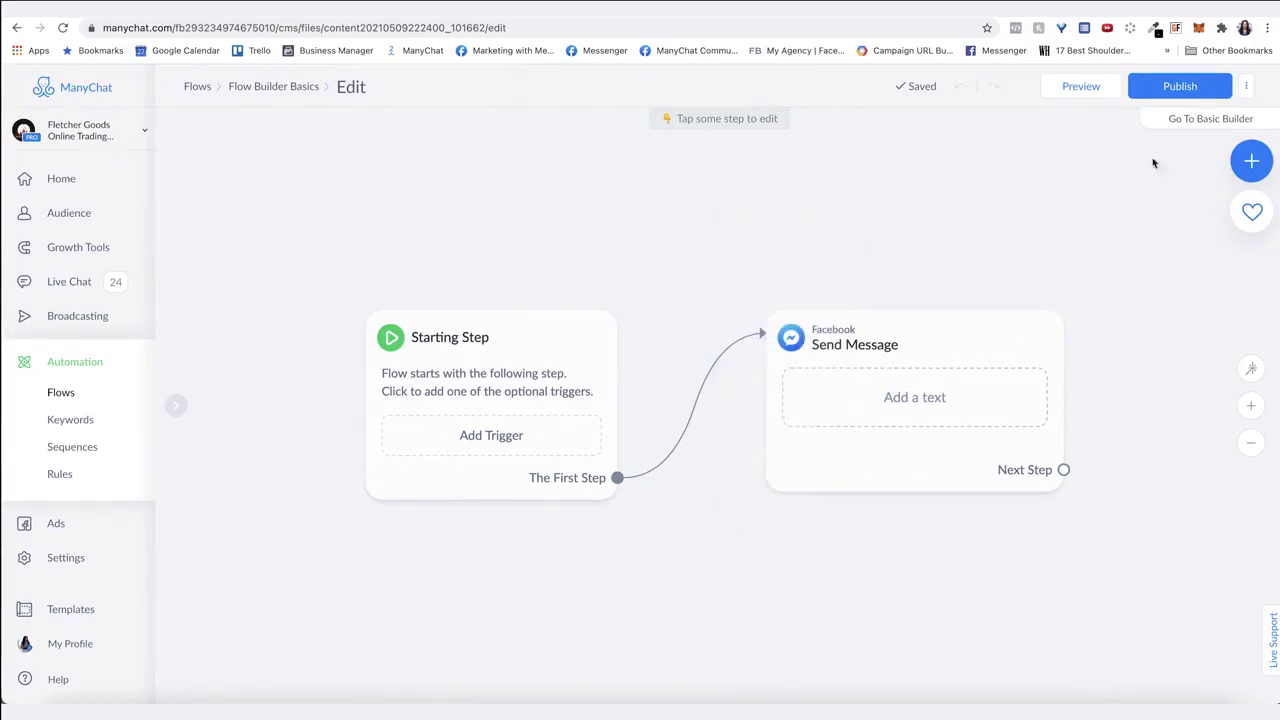
left_click(1260, 165)
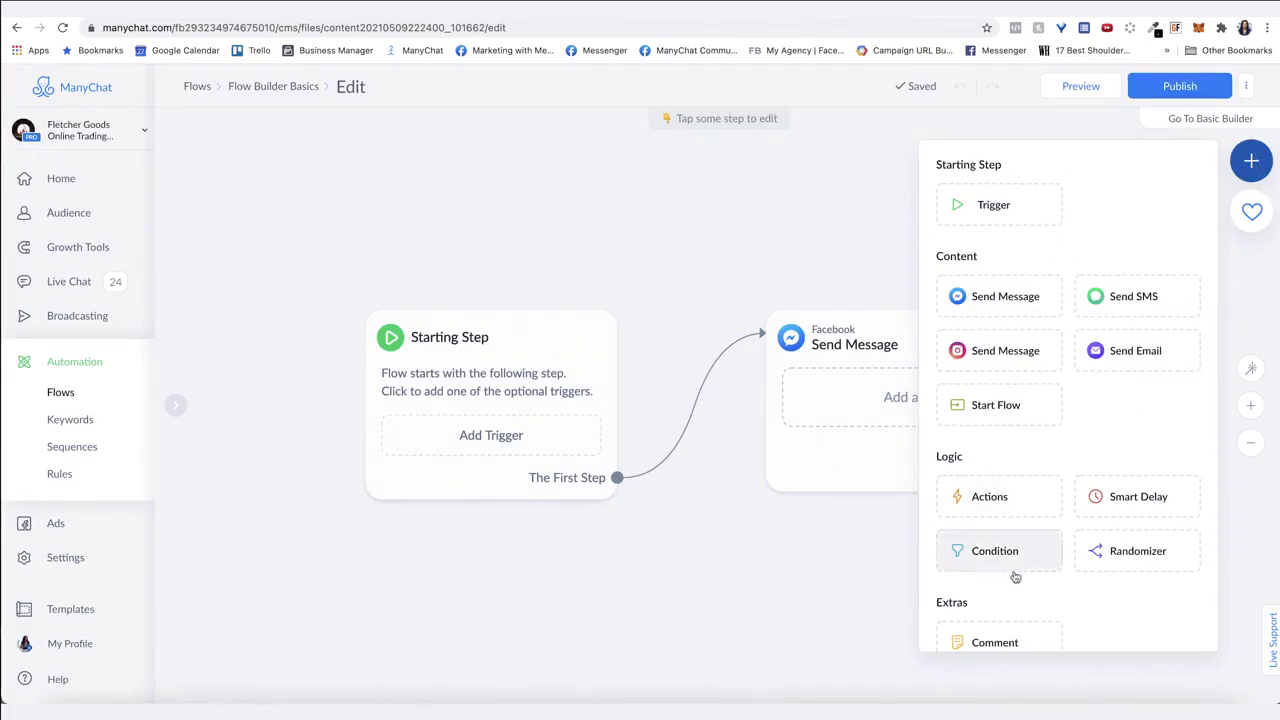
left_click(698, 238)
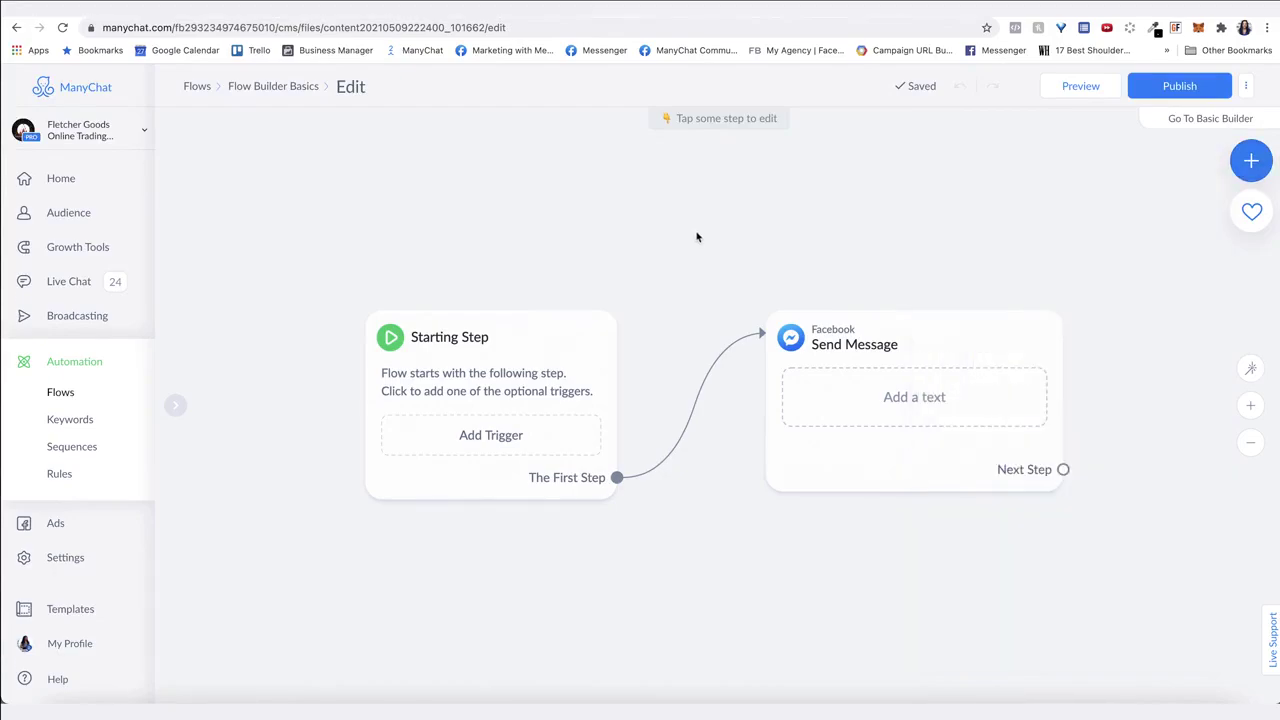
Add an Instagram Send Message step below the Facebook message and connect the Starting Step to it
scroll(764, 229, "down", 2)
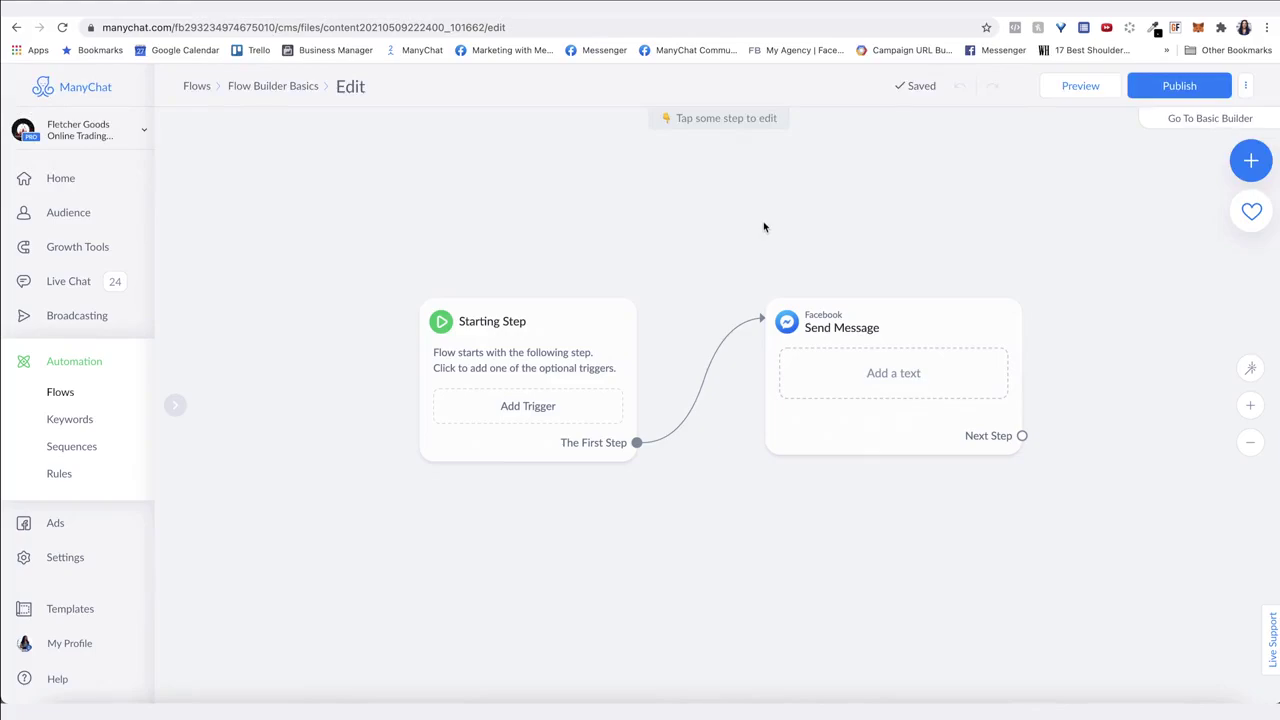
left_click_drag(764, 227, 604, 215)
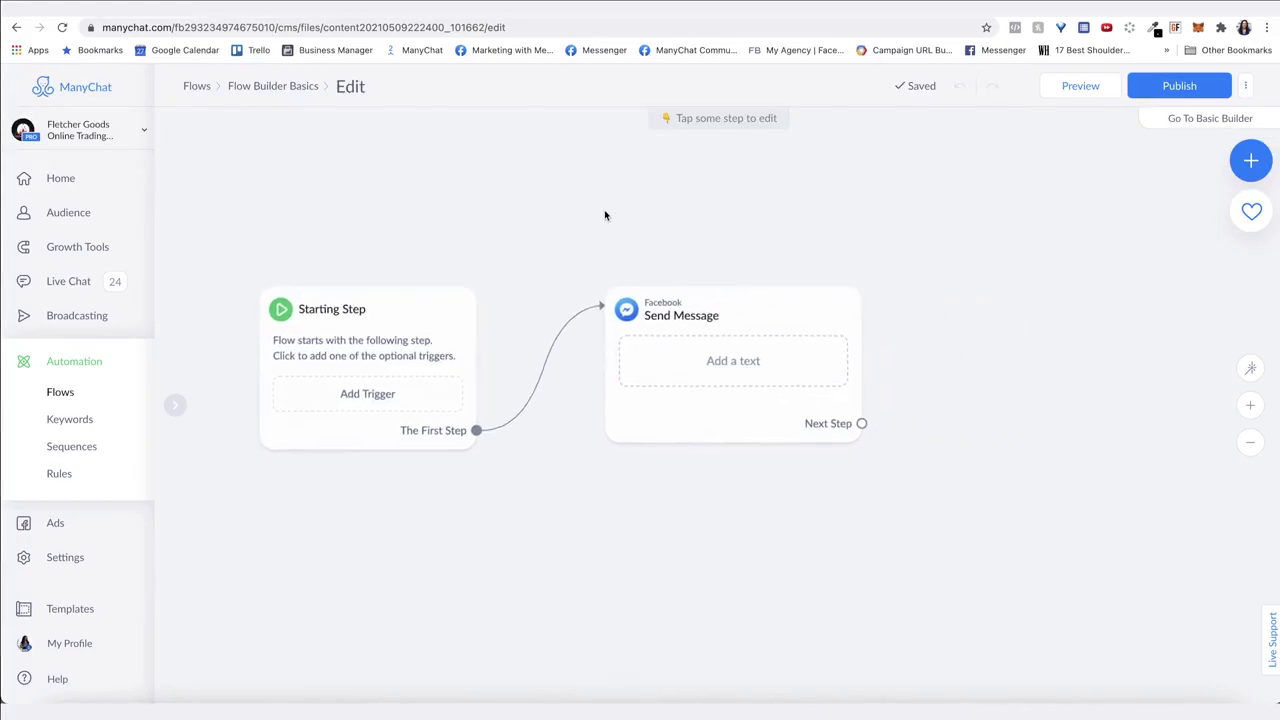
right_click(716, 349)
left_click(657, 303)
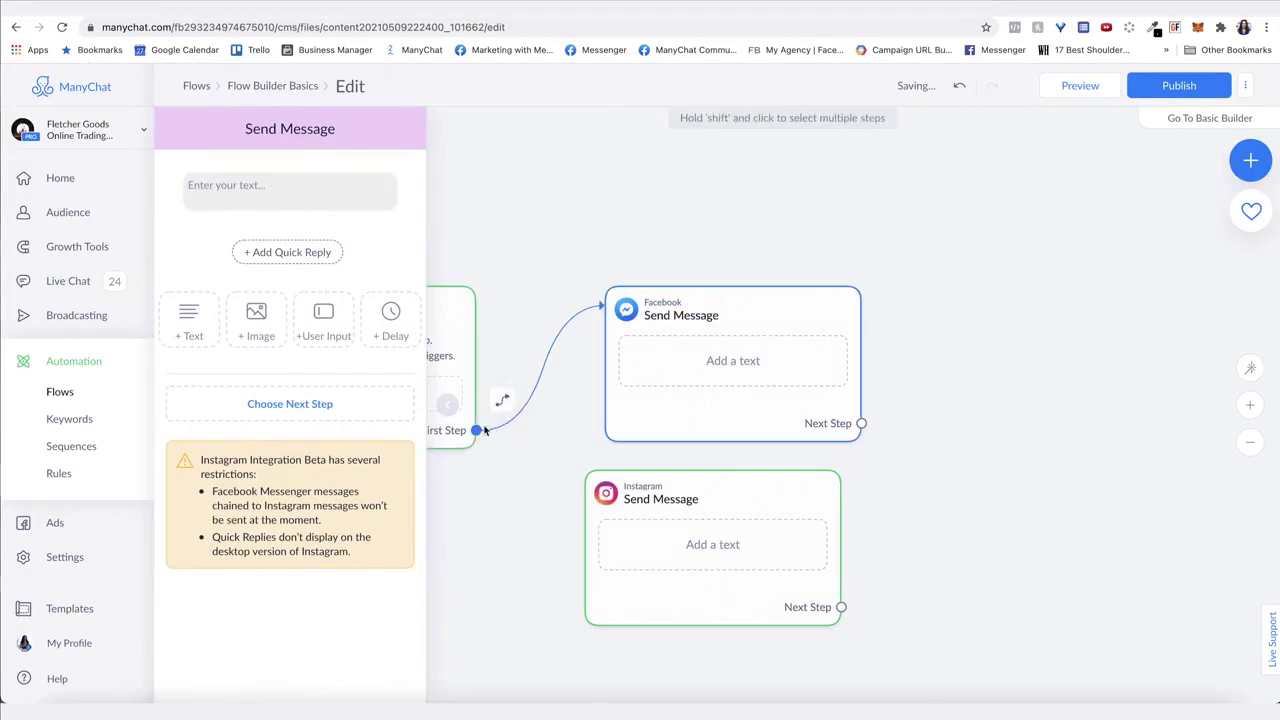
left_click_drag(477, 430, 600, 500)
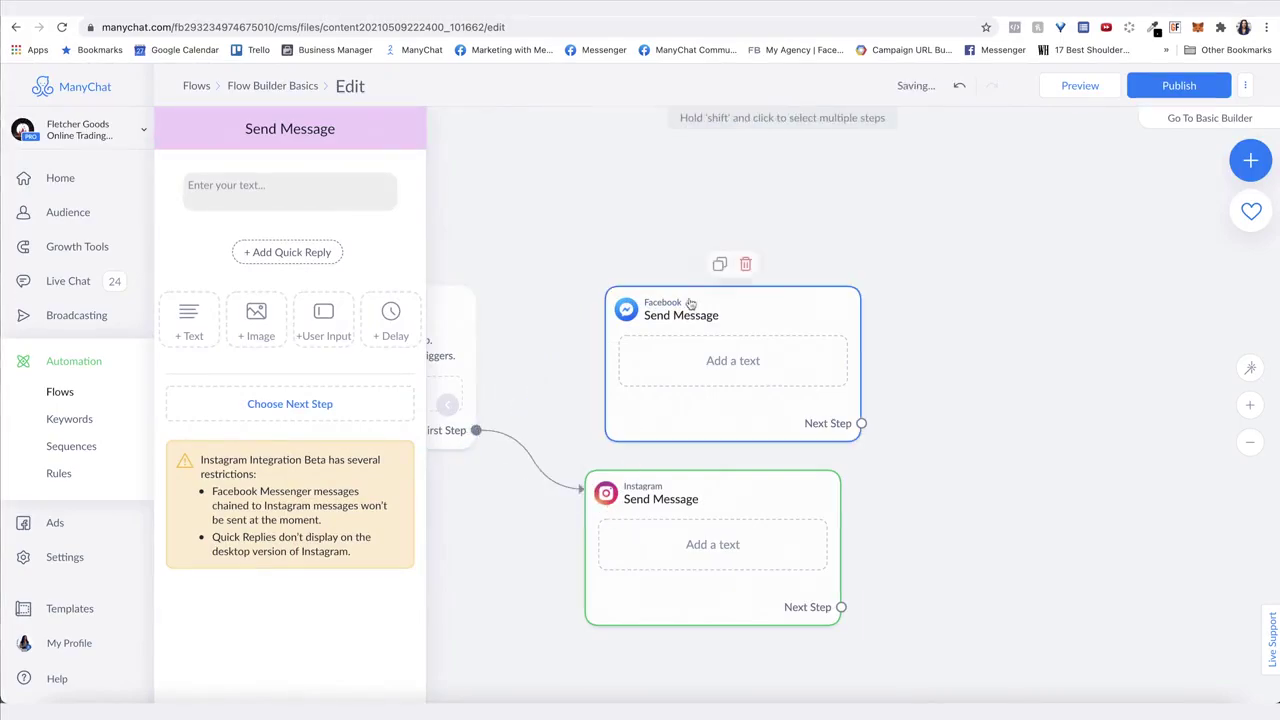
Delete the Facebook message step and move the Instagram message step into its place
left_click(745, 264)
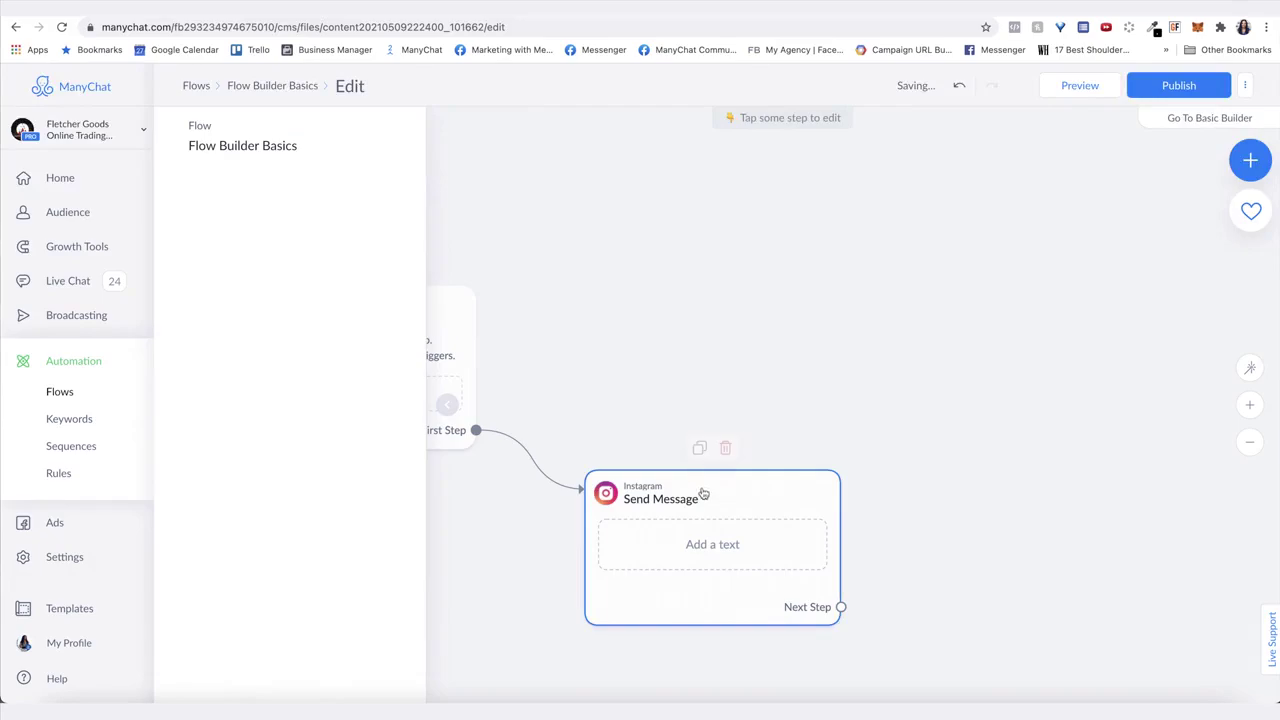
left_click_drag(703, 494, 752, 310)
left_click(949, 371)
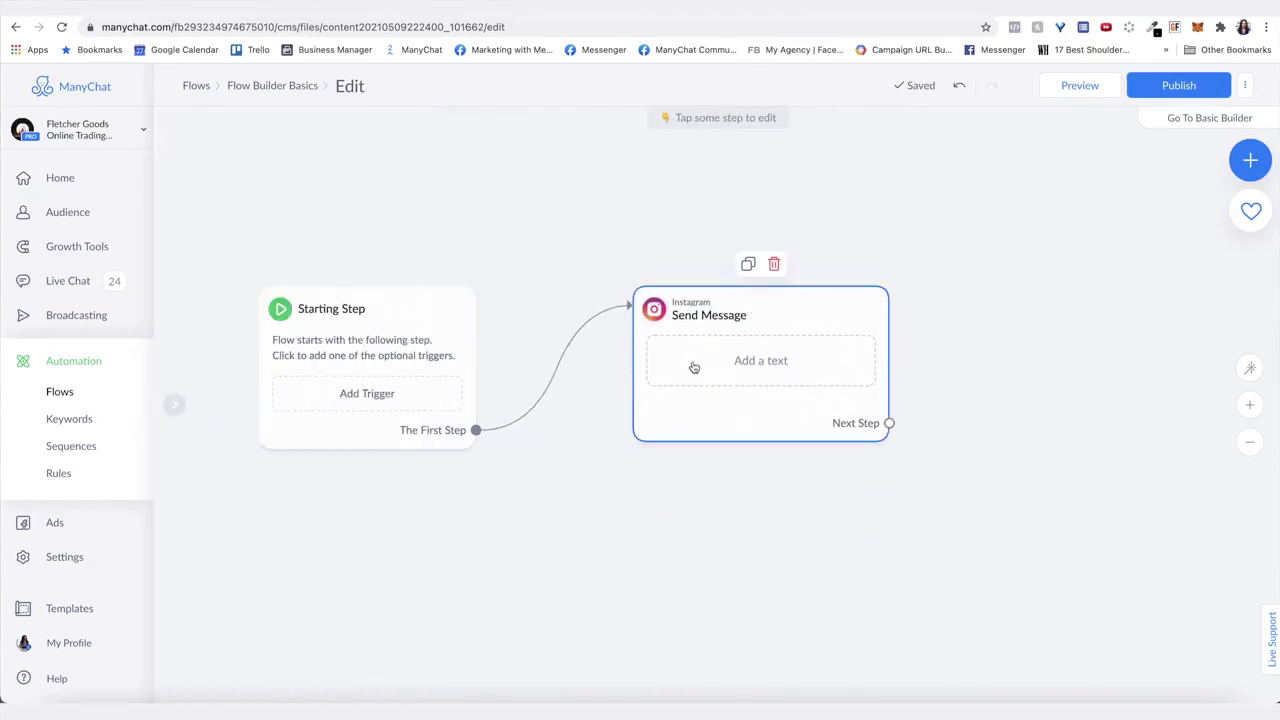
Write "Hello there!" with a smiling emoji in the Instagram message and insert the Fletcher Spring 15% coupon
left_click(694, 368)
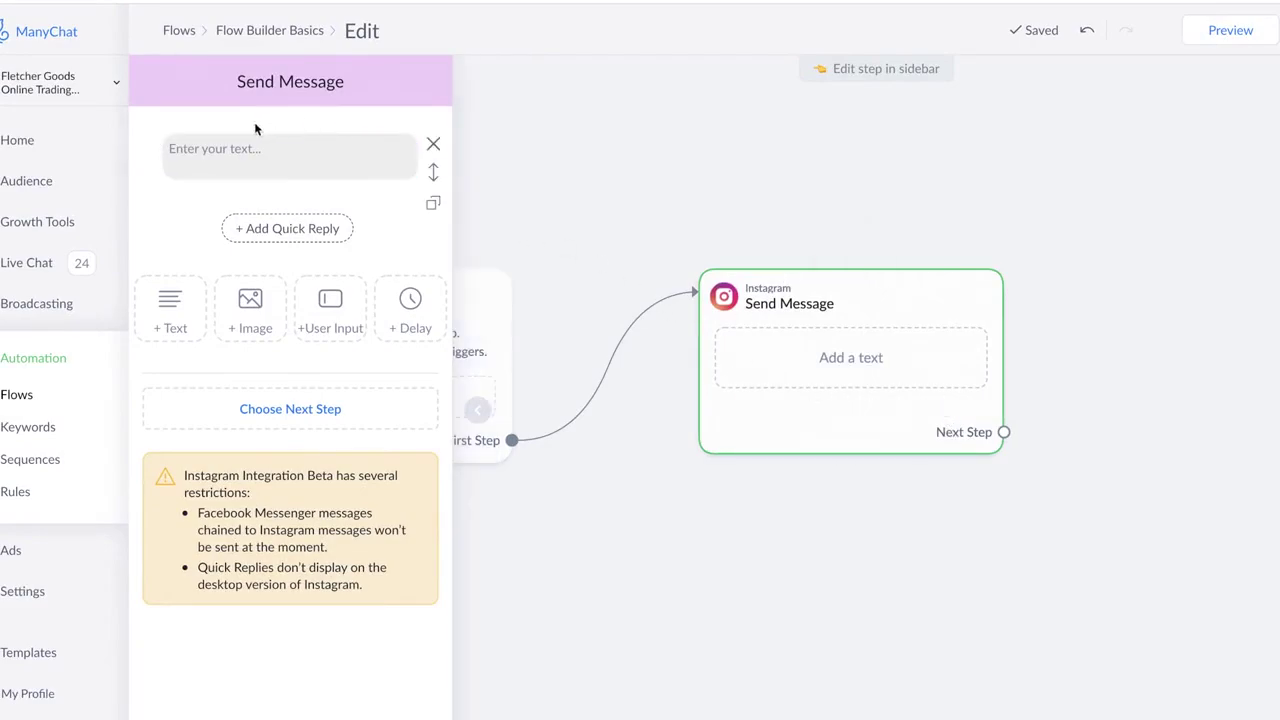
left_click(231, 149)
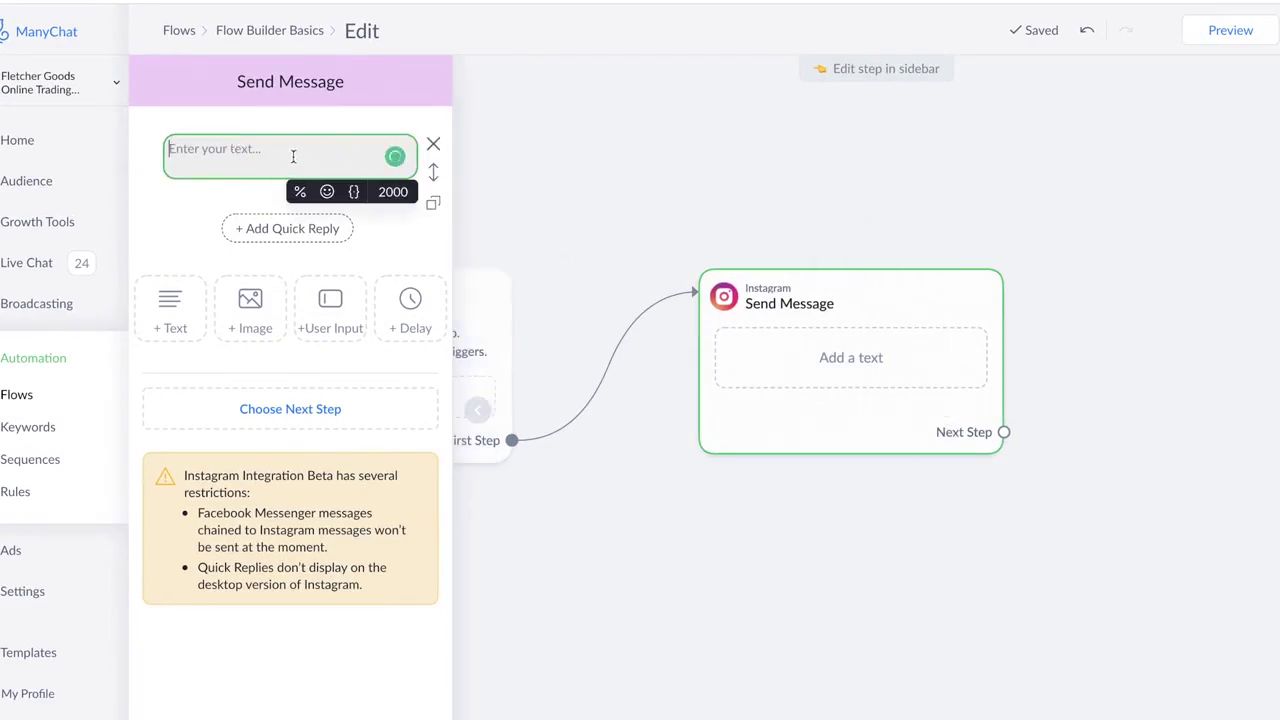
type("Hello there!")
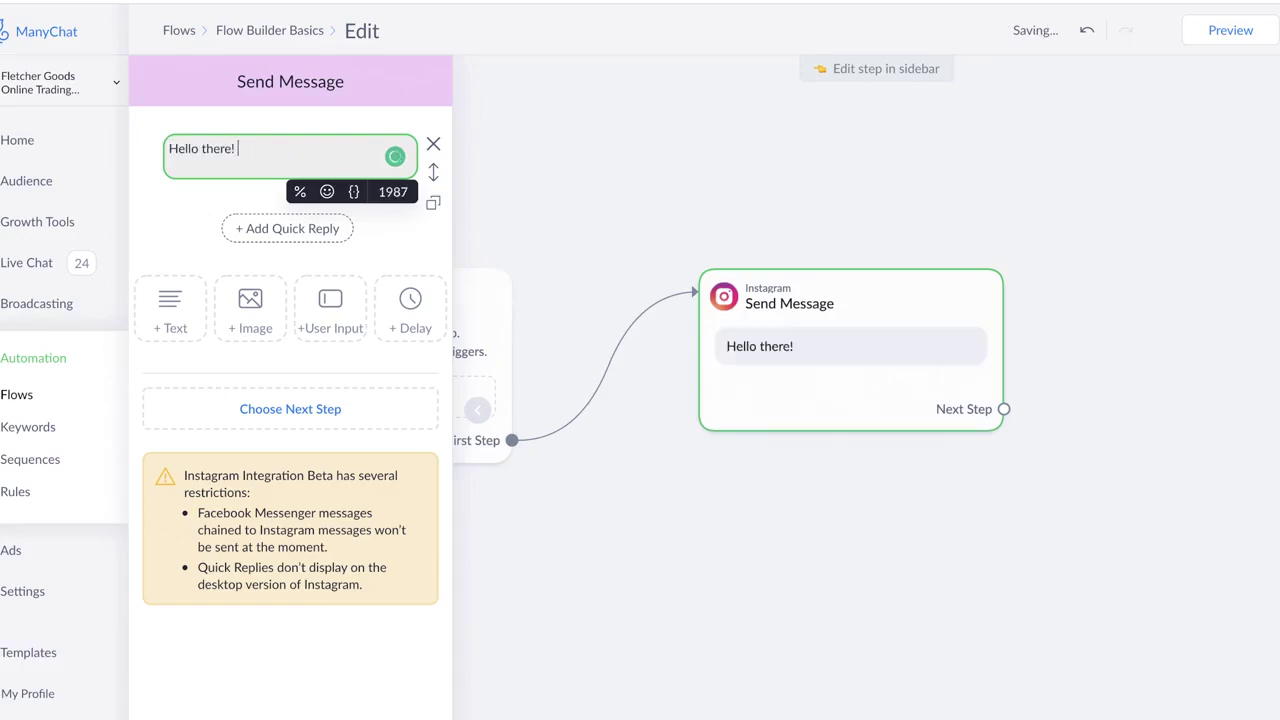
left_click(327, 191)
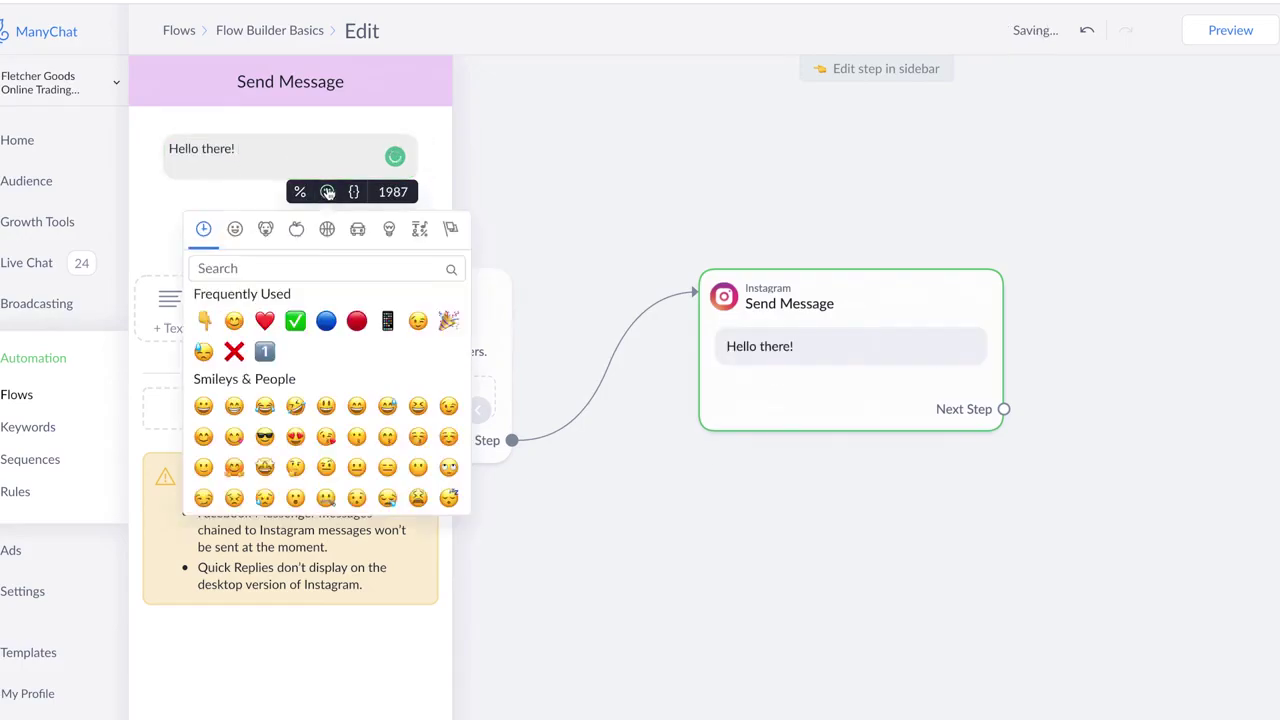
left_click(213, 326)
left_click(299, 193)
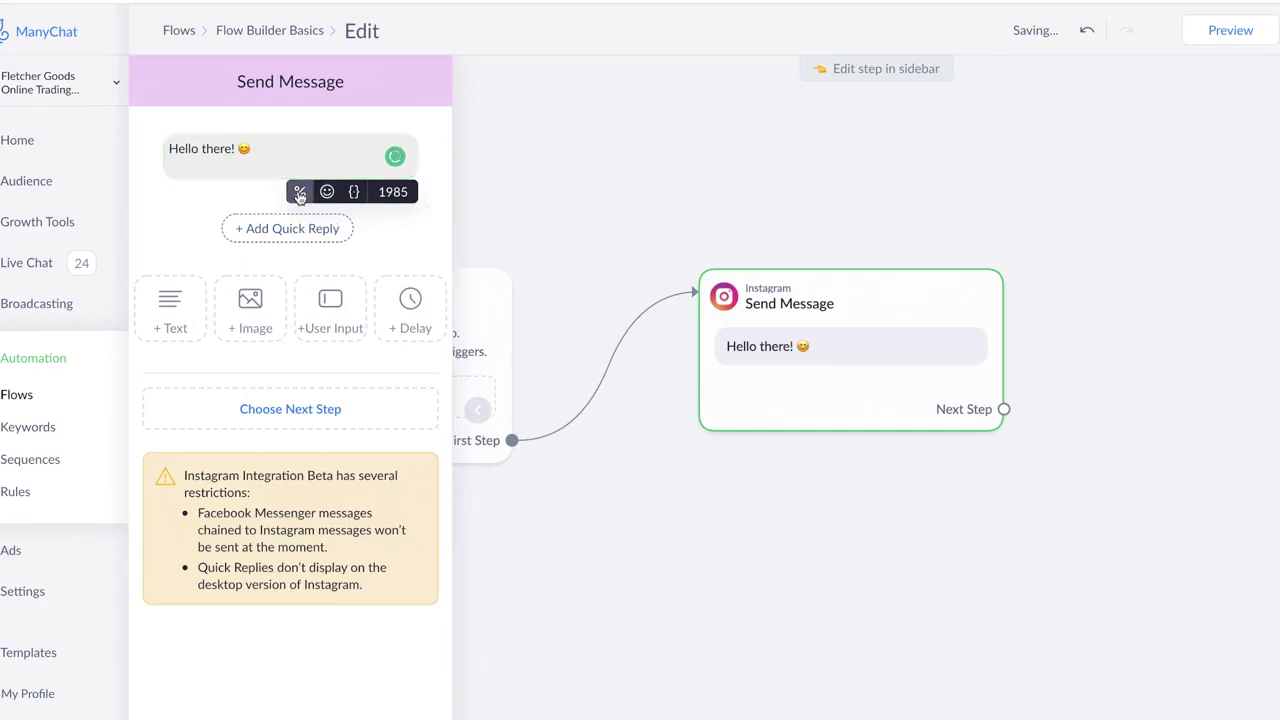
left_click(252, 306)
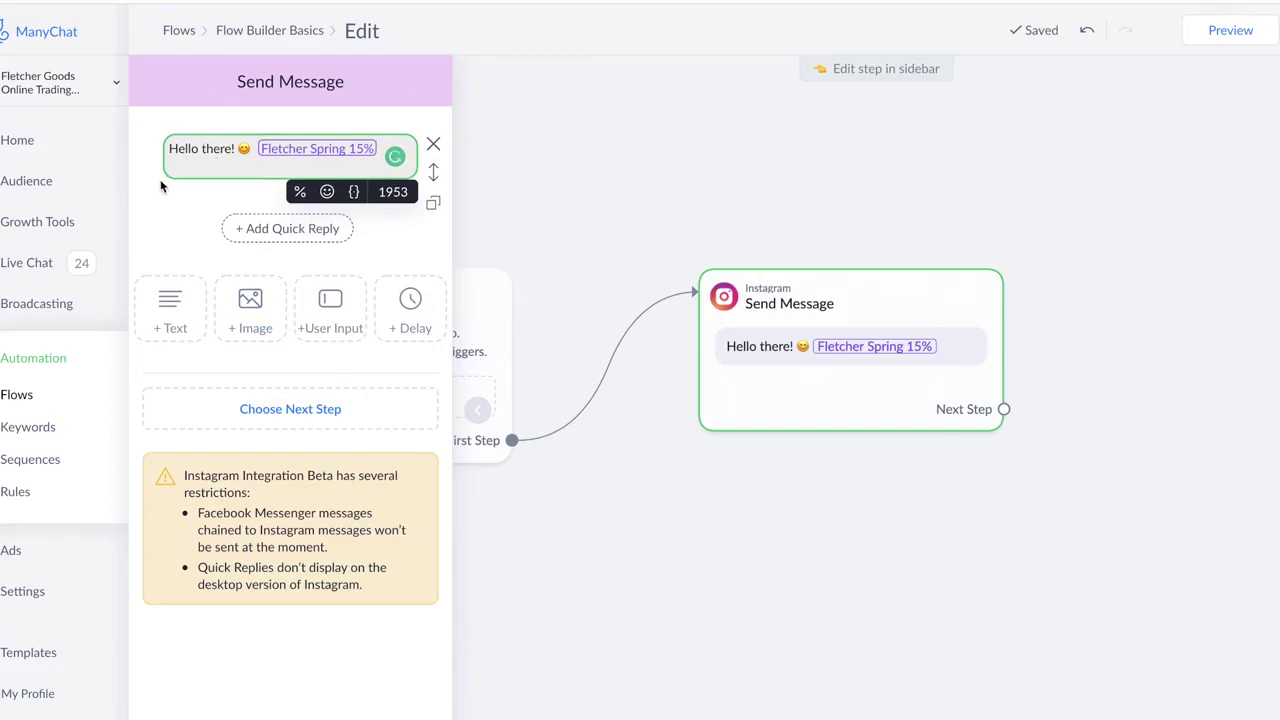
Insert the First Name variable after "Hello there" in the message and check its fallback setting
left_click(353, 191)
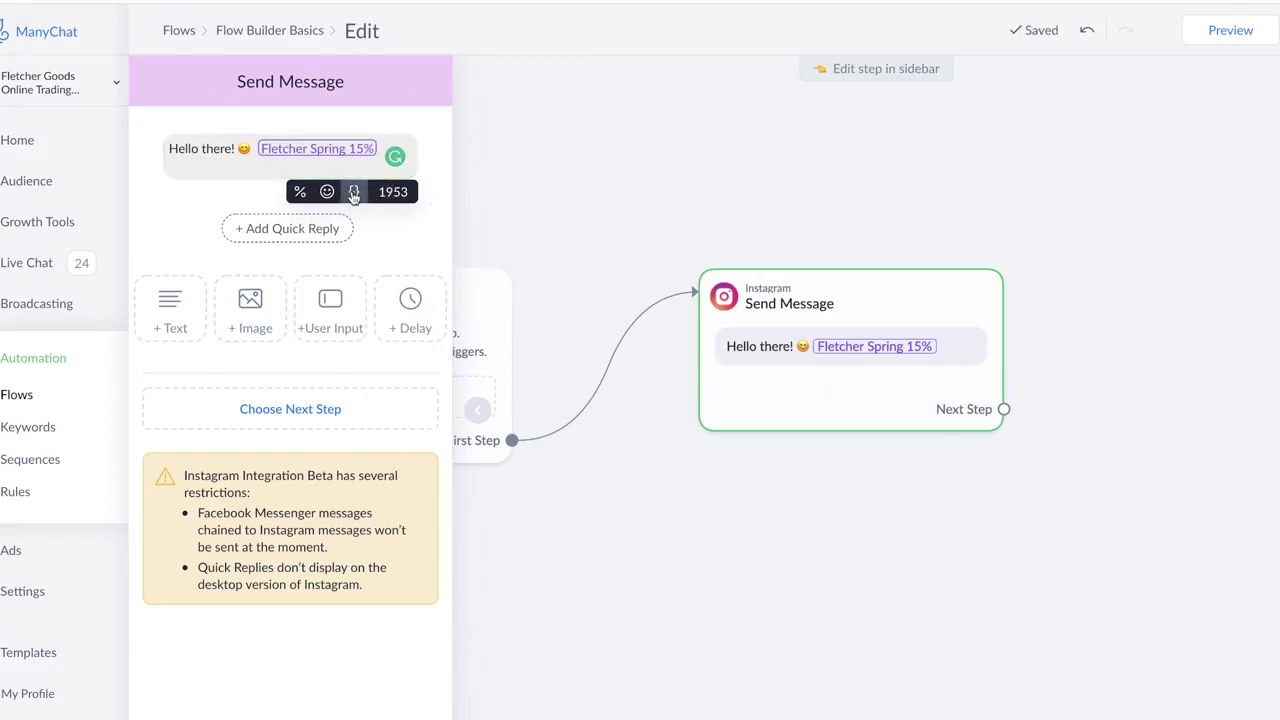
scroll(292, 388, "down", 2)
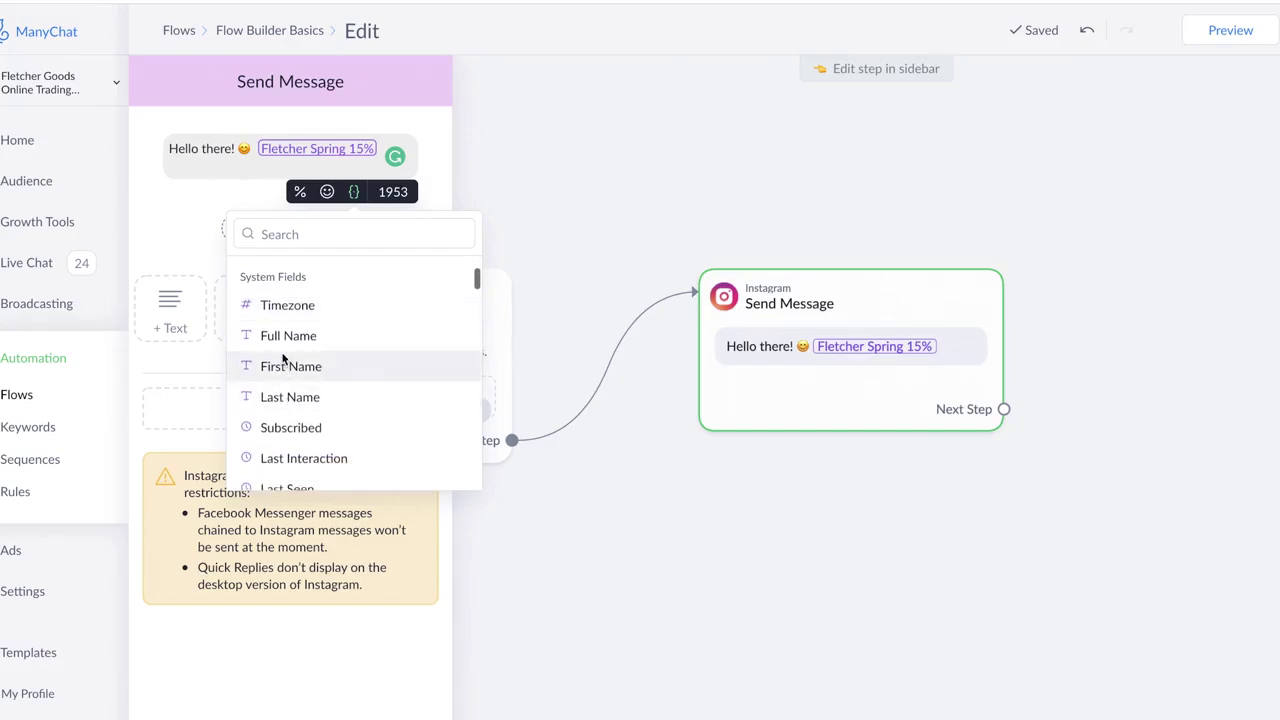
left_click(233, 150)
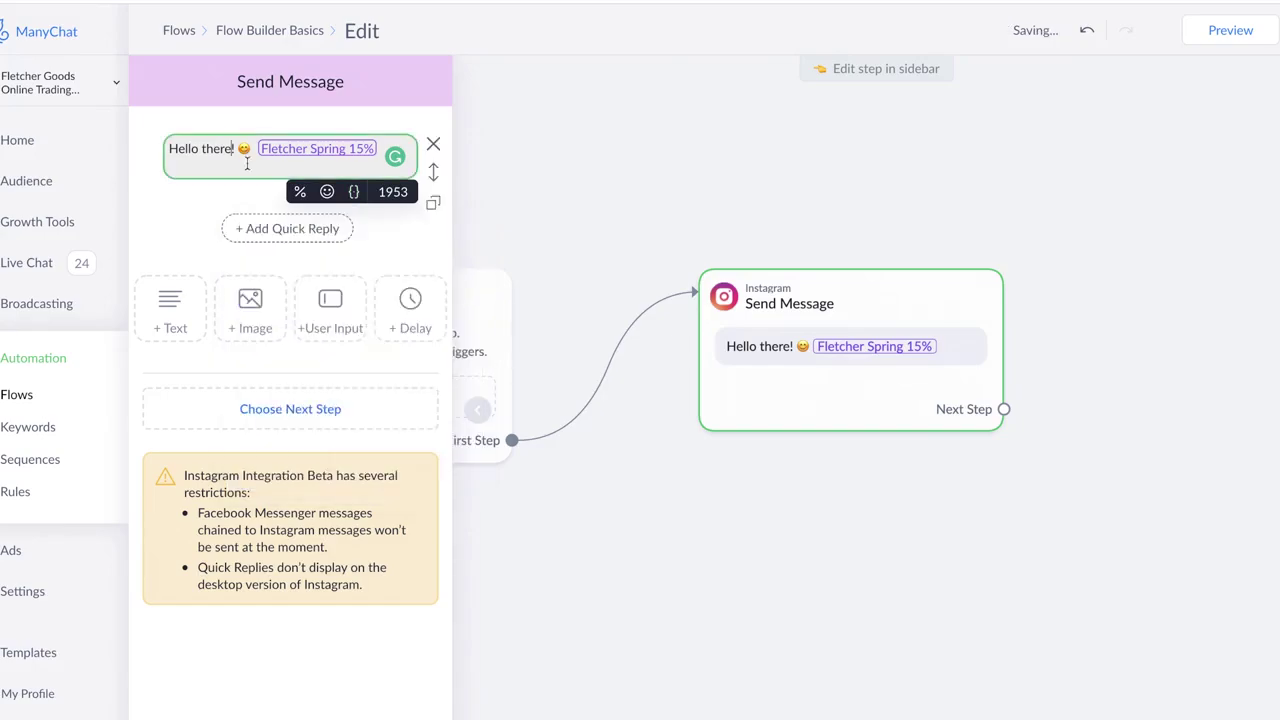
left_click(353, 191)
left_click(276, 465)
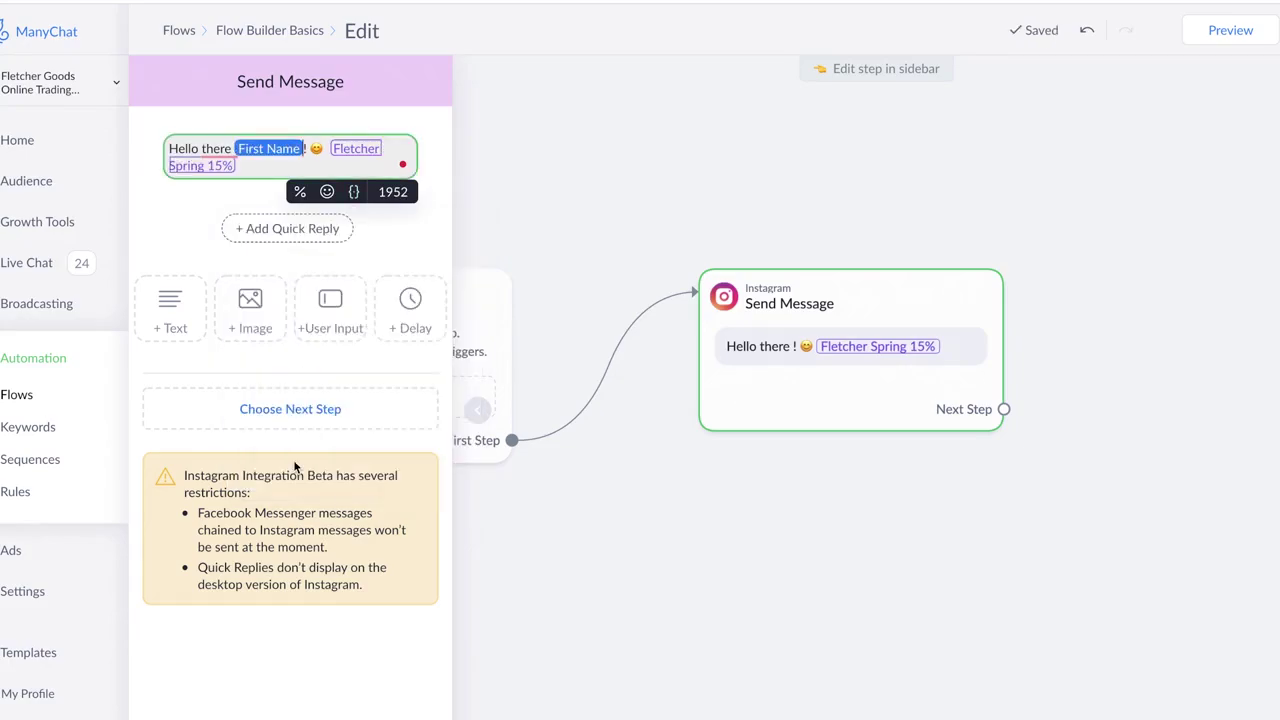
left_click(268, 149)
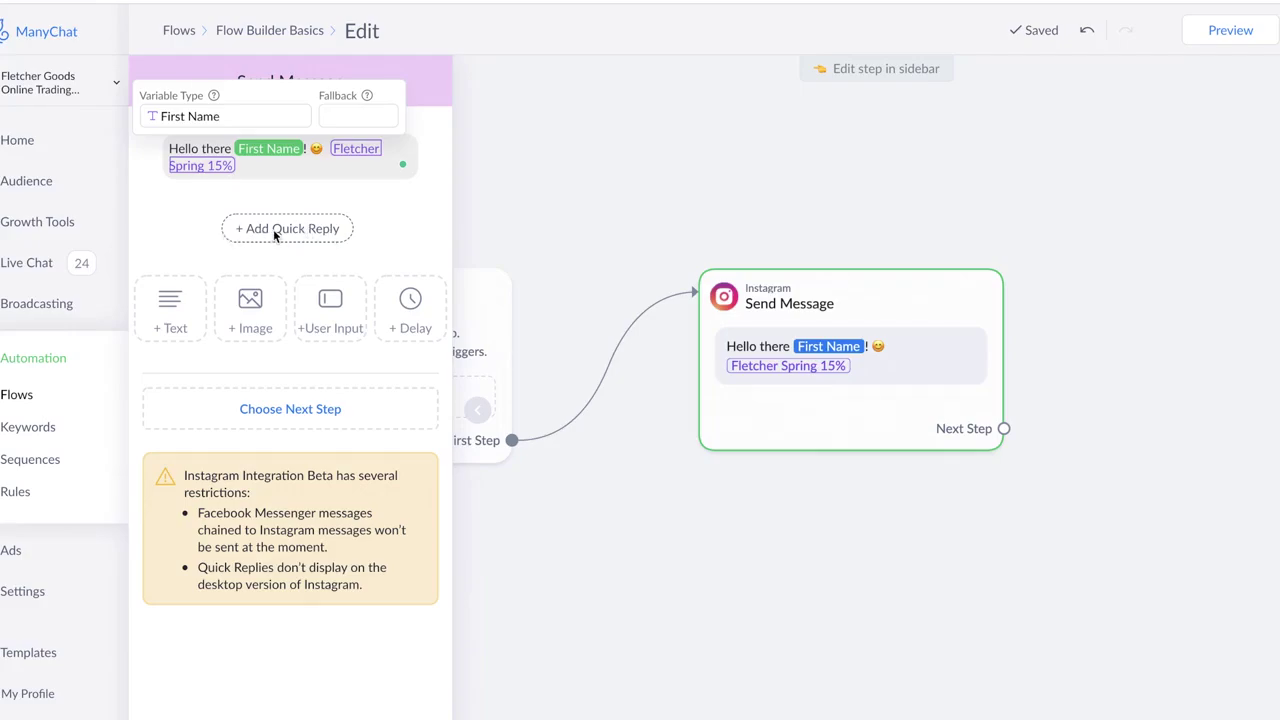
key("Escape")
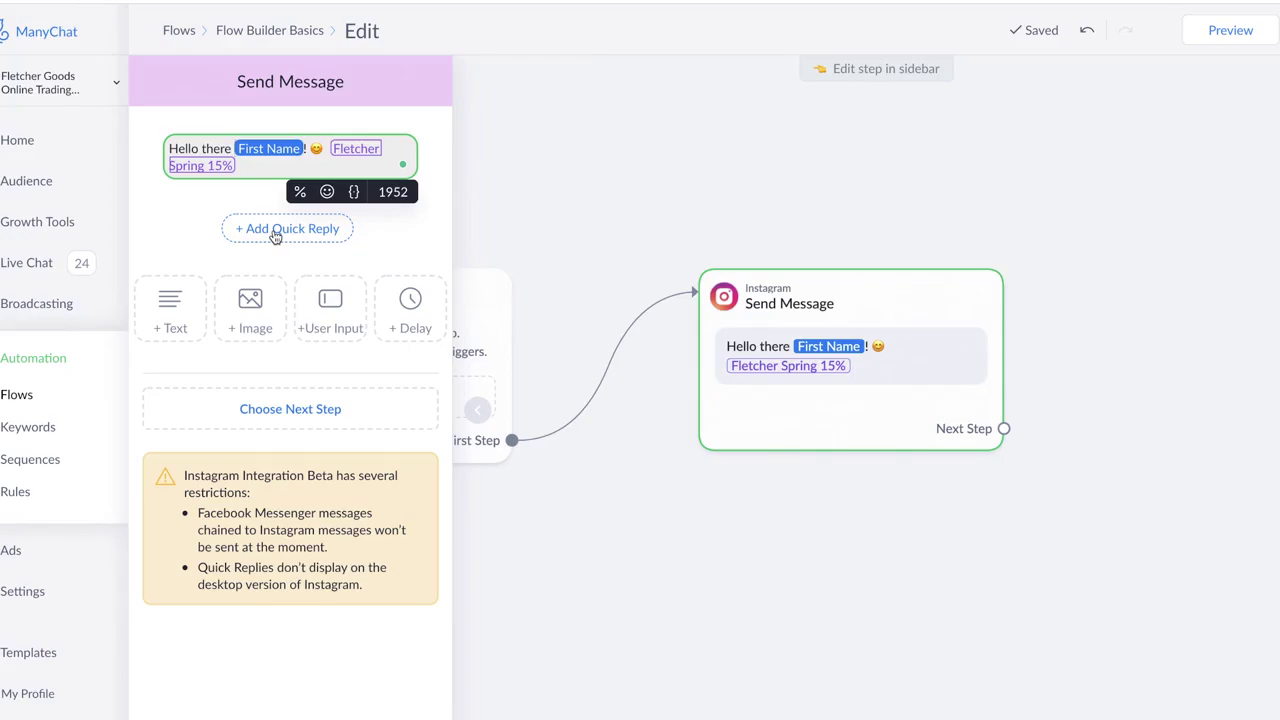
Replace the coupon with "Would you like a discount code?" and add the quick replies "Yes I would!" and "No thank you"
left_click(275, 231)
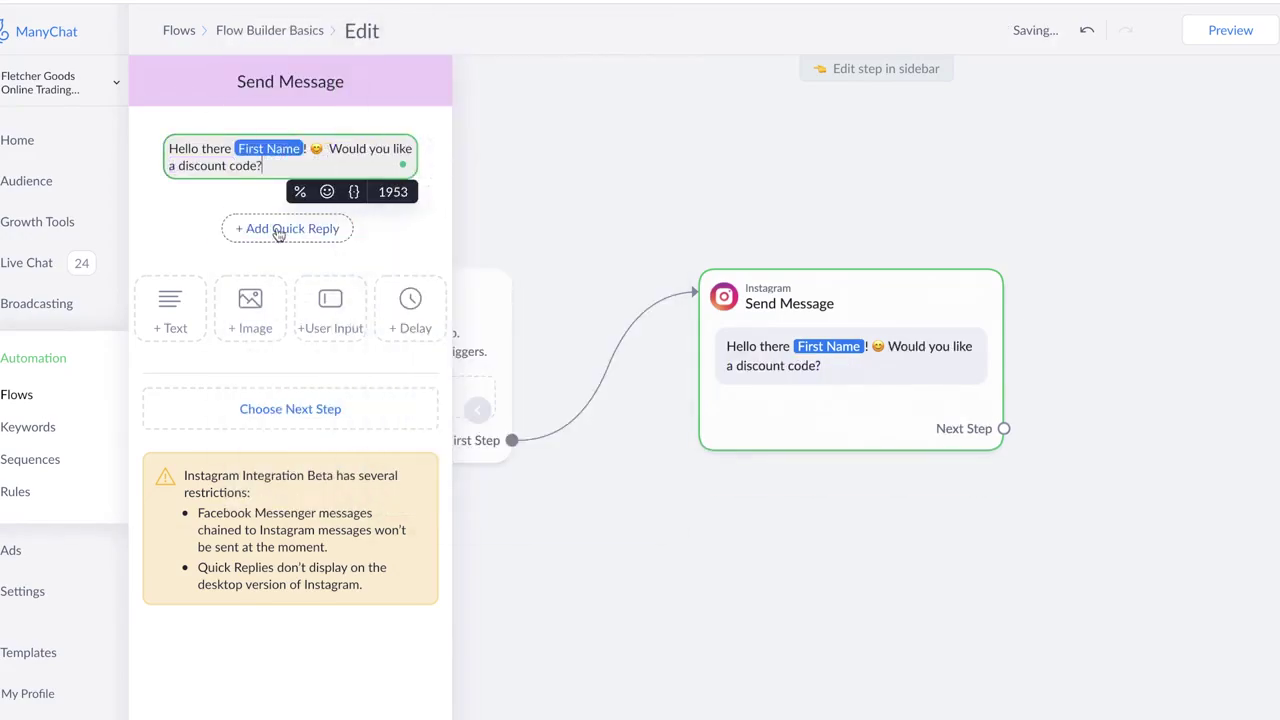
left_click(290, 228)
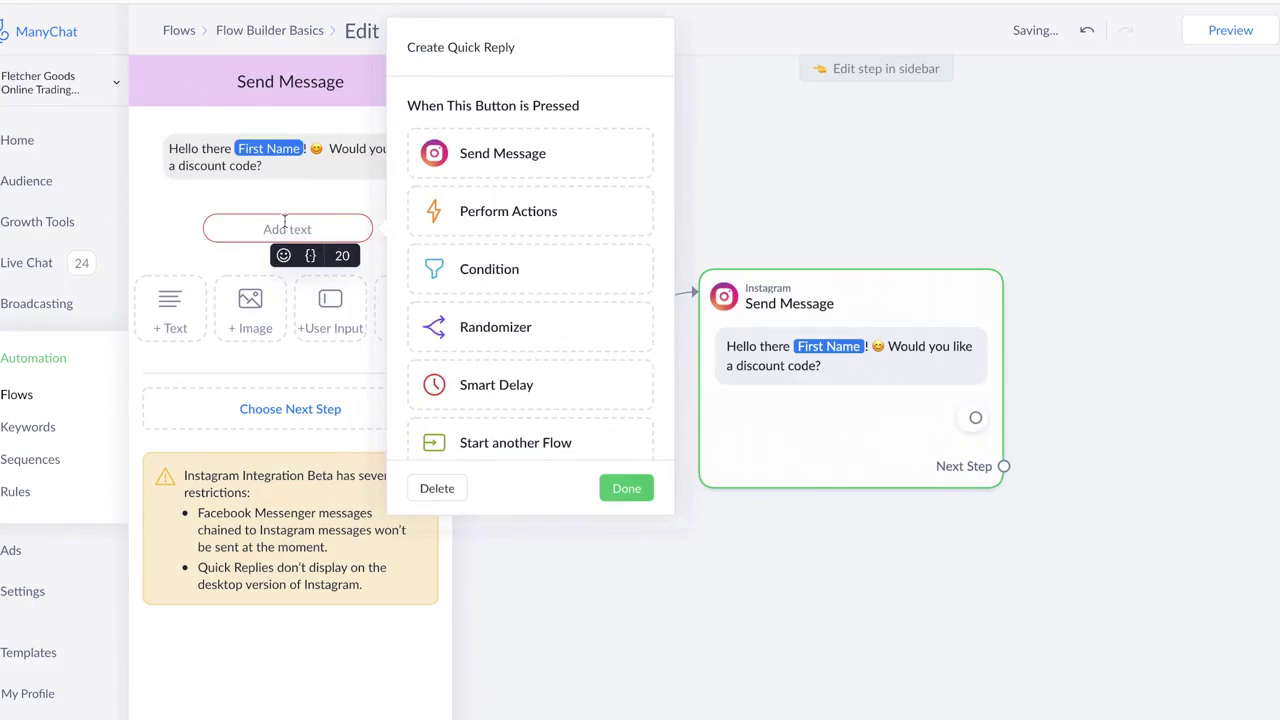
type("Yes I would!")
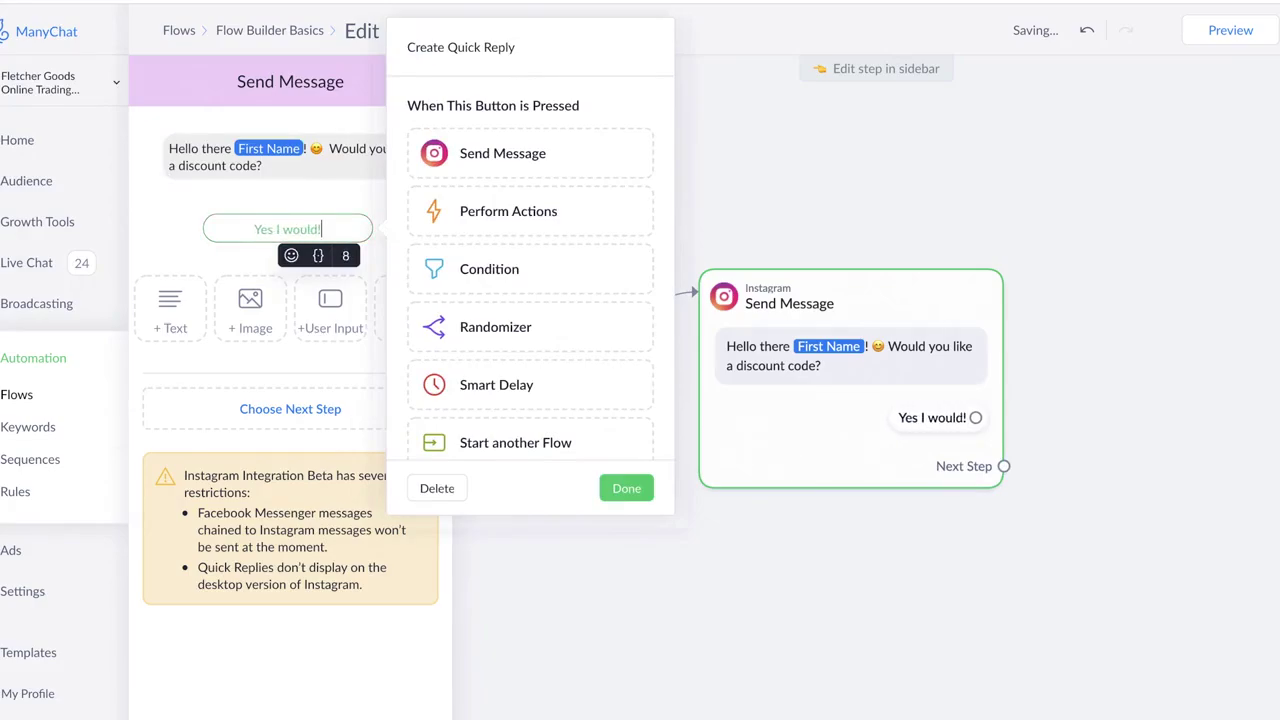
left_click(300, 267)
type("No thank you")
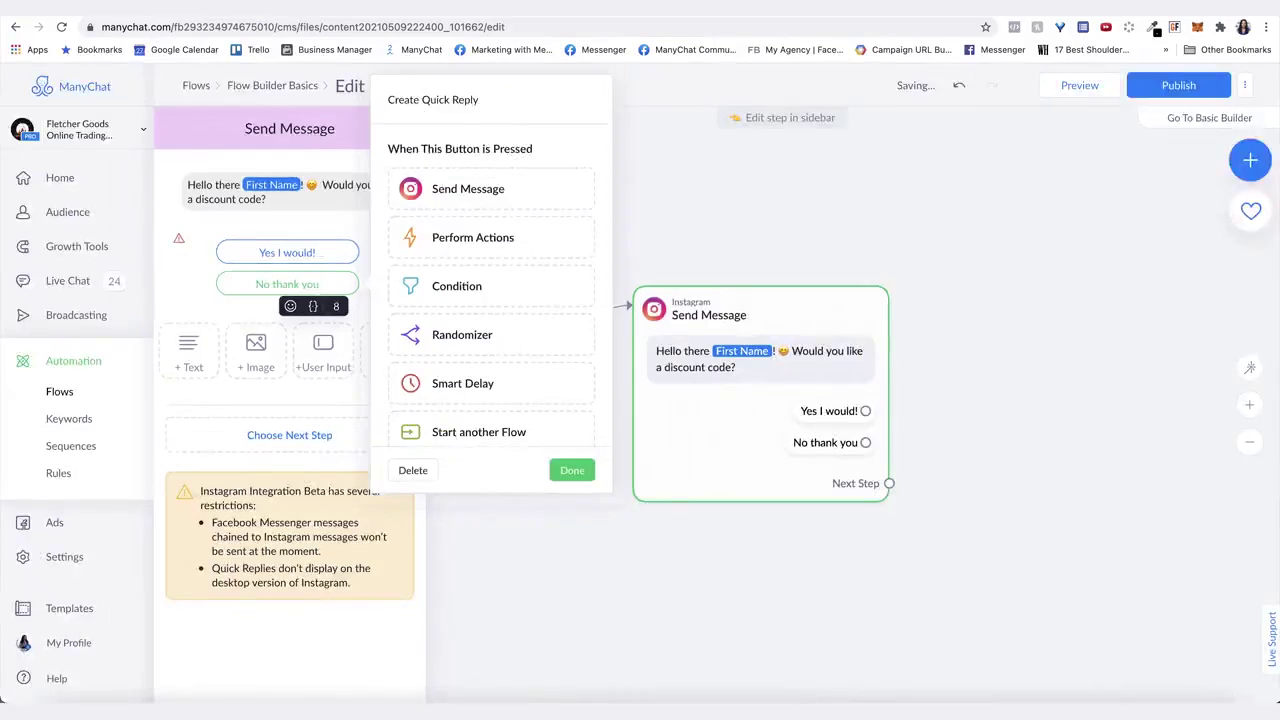
left_click(705, 559)
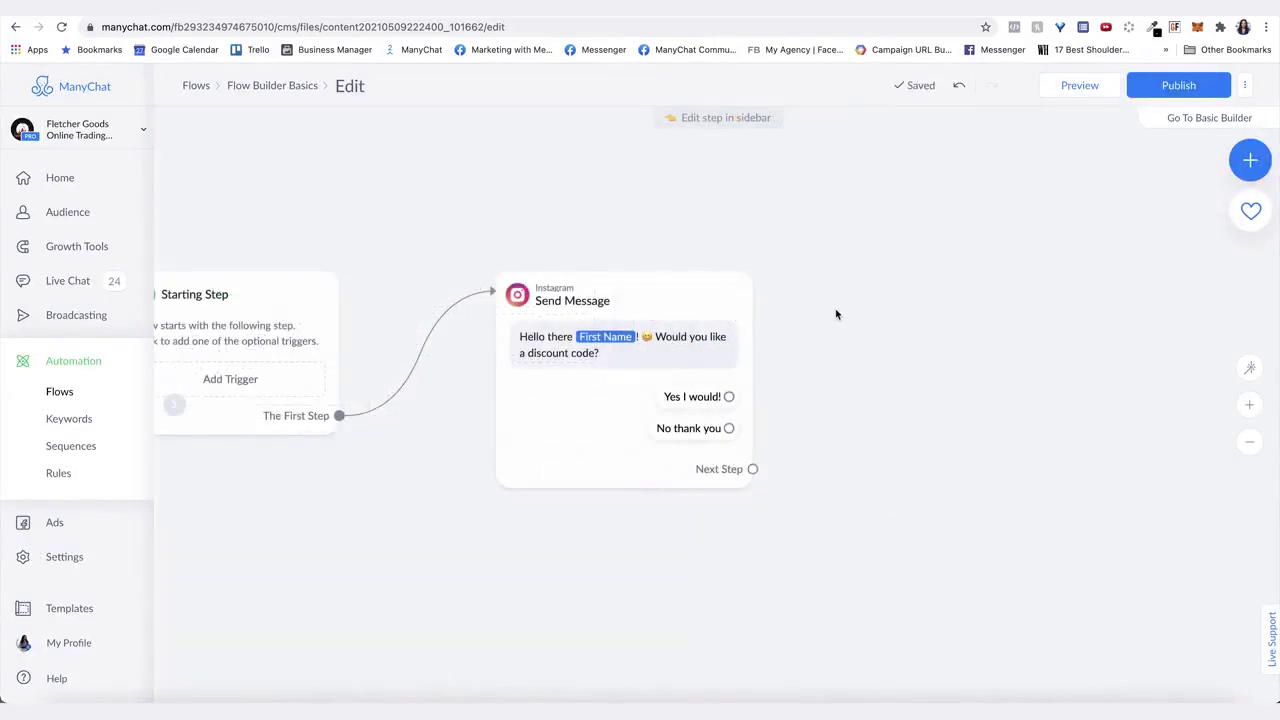
Connect the "Yes I would!" quick reply to a new Actions step and give it an Add Tag action
left_click_drag(729, 396, 840, 272)
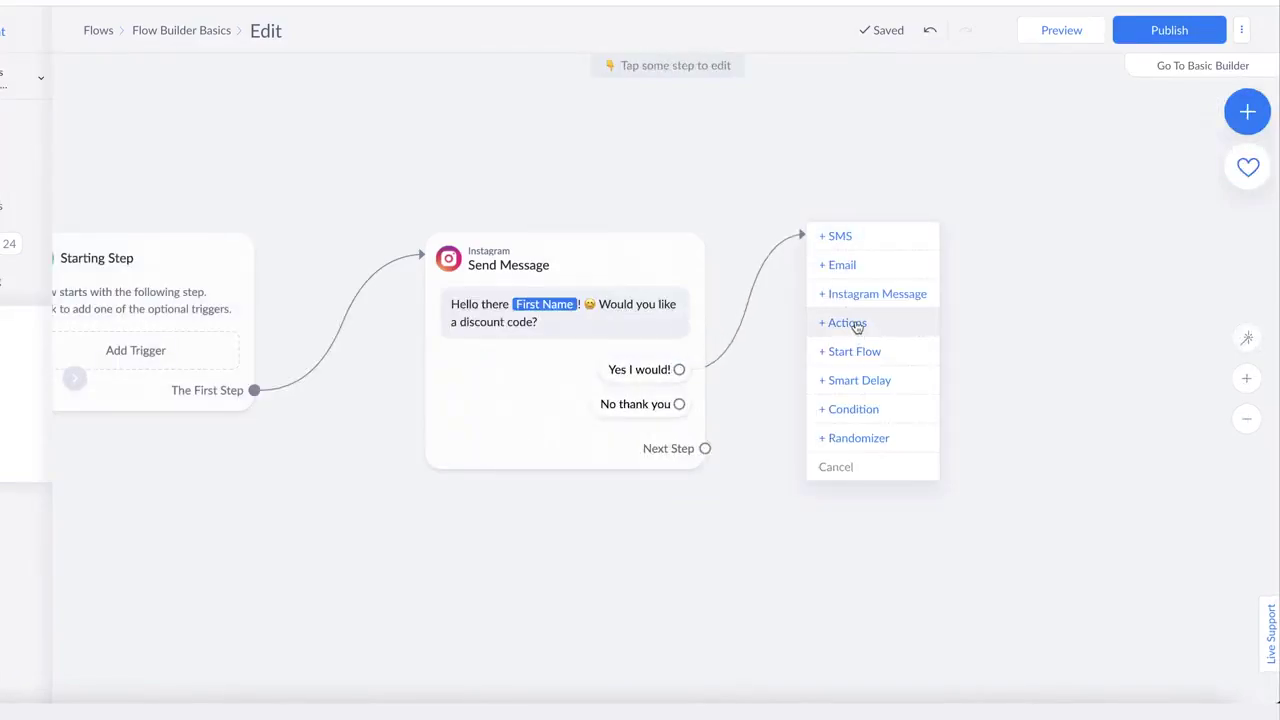
left_click(857, 324)
left_click(160, 146)
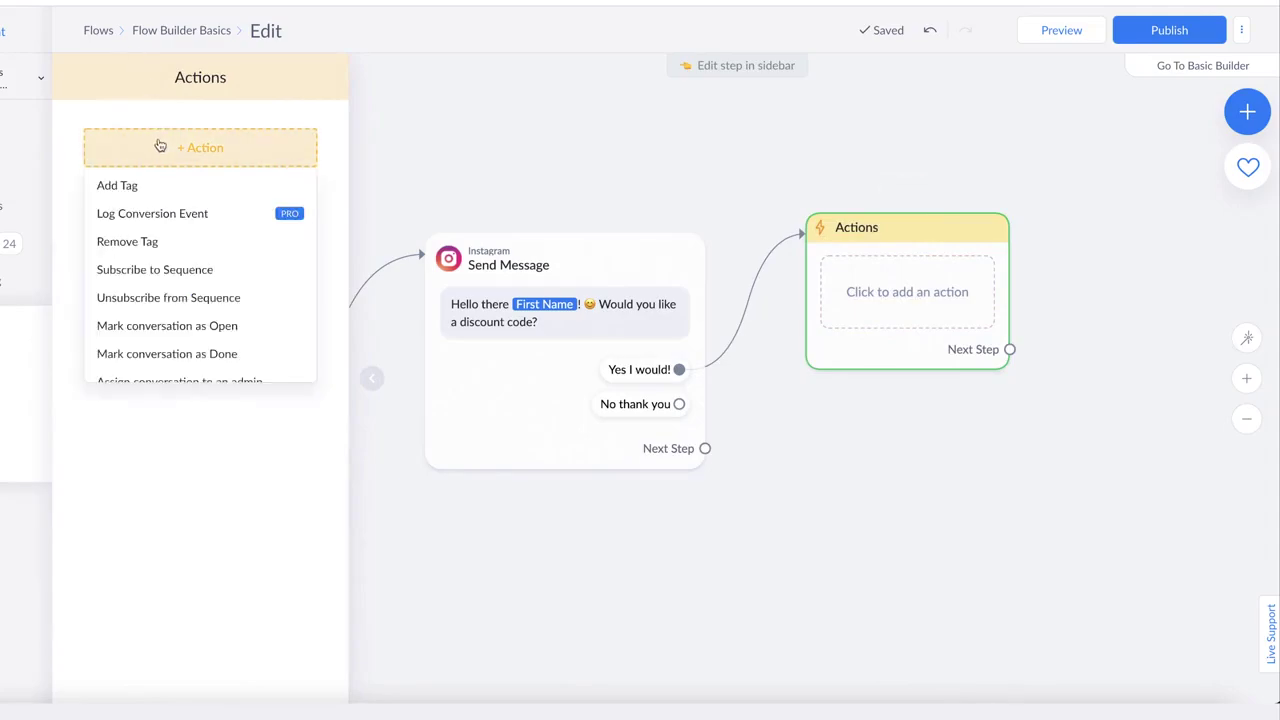
scroll(133, 319, "down", 1)
scroll(132, 320, "down", 5)
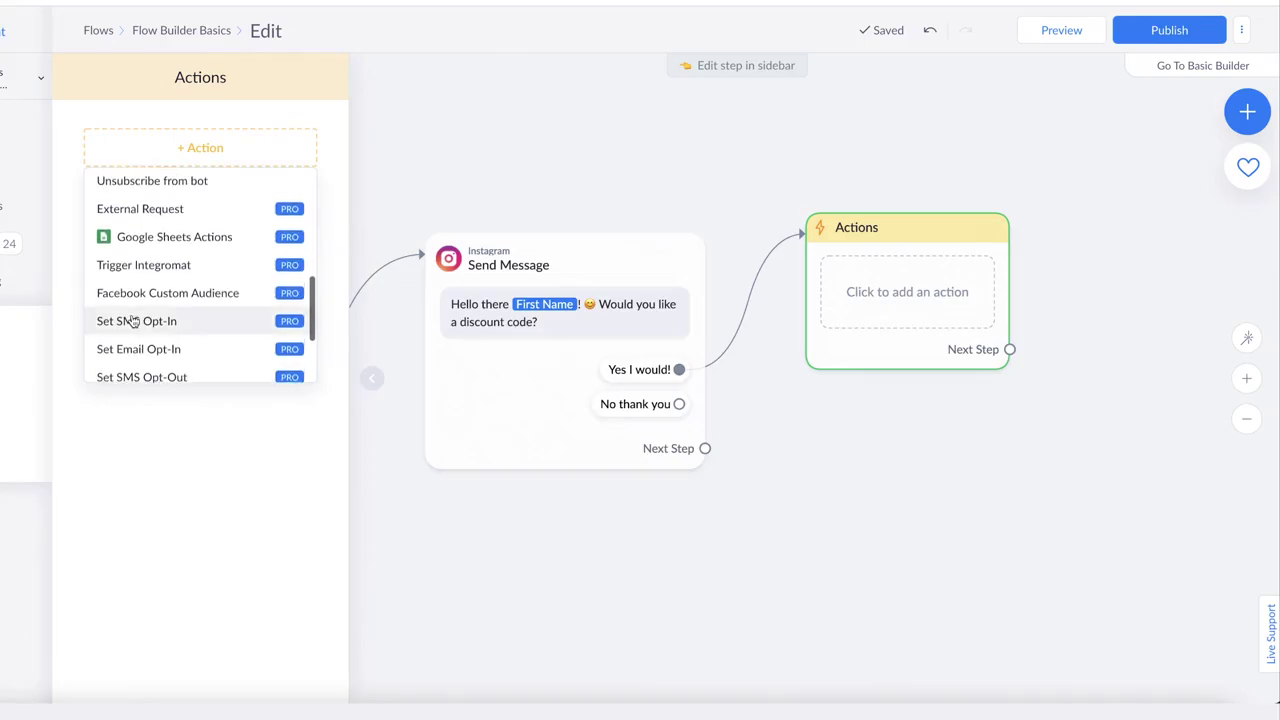
scroll(132, 320, "down", 3)
scroll(132, 320, "up", 4)
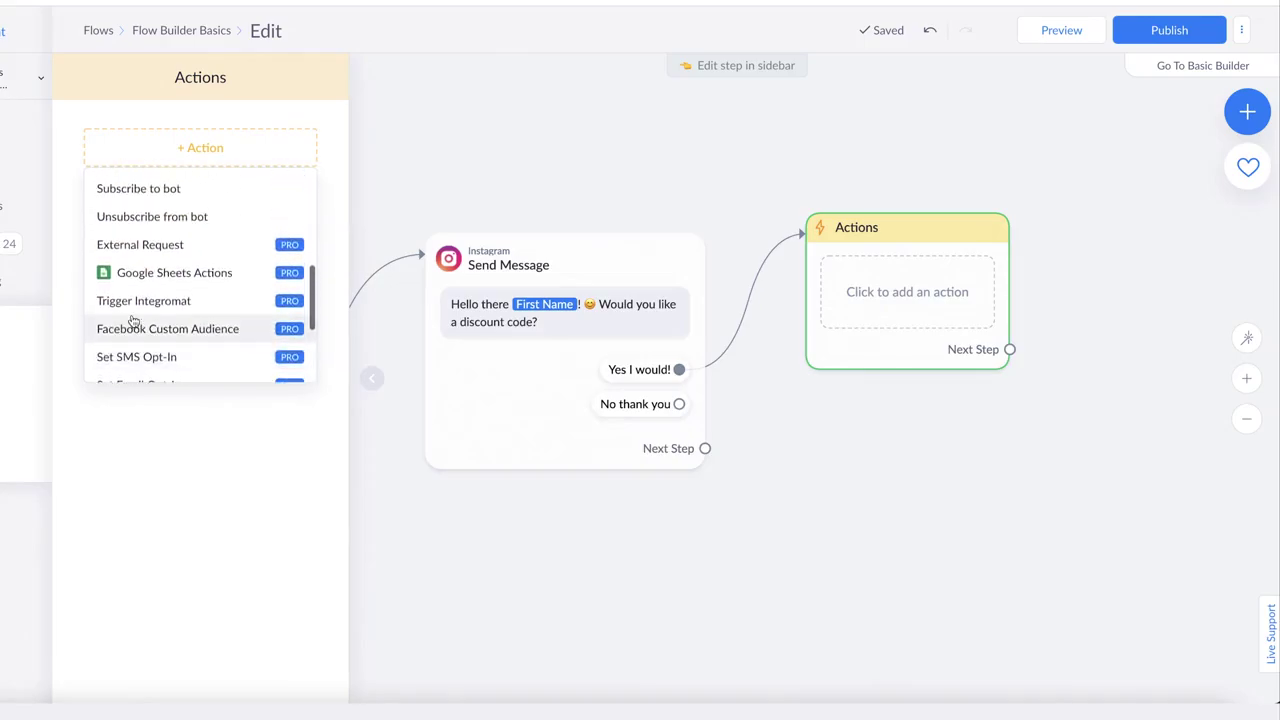
scroll(132, 320, "up", 3)
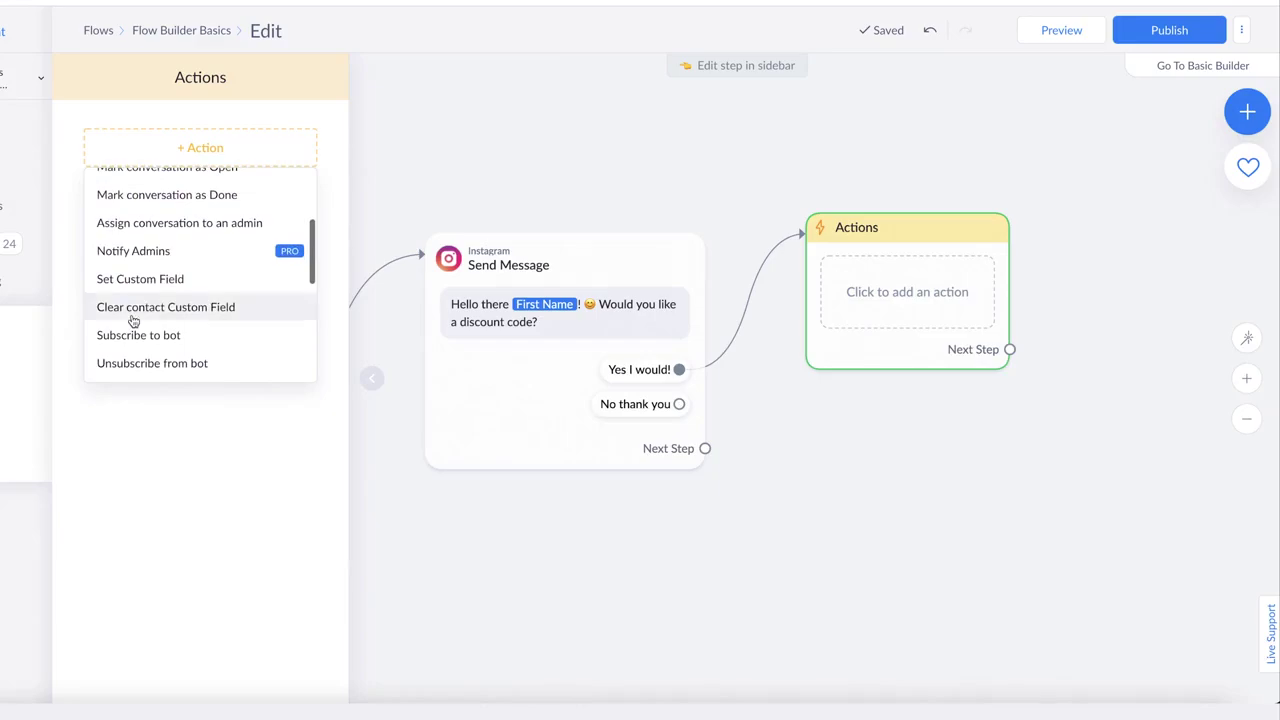
scroll(147, 265, "up", 3)
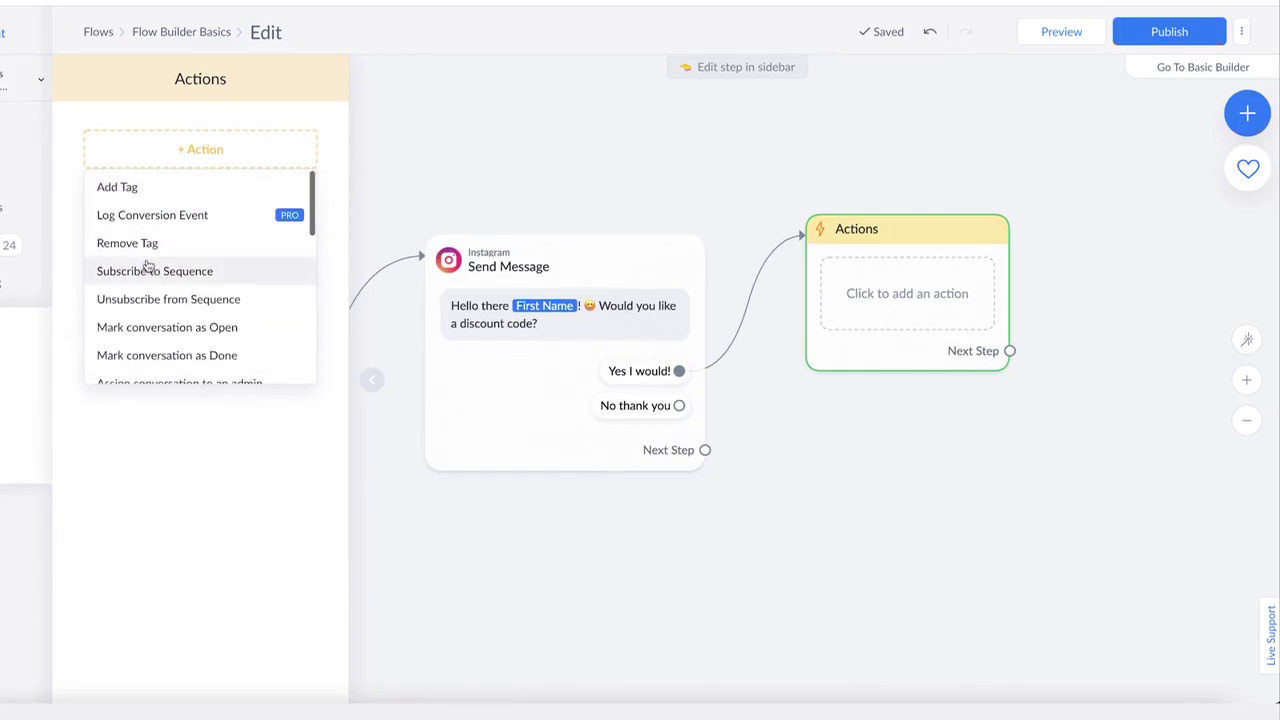
left_click(132, 187)
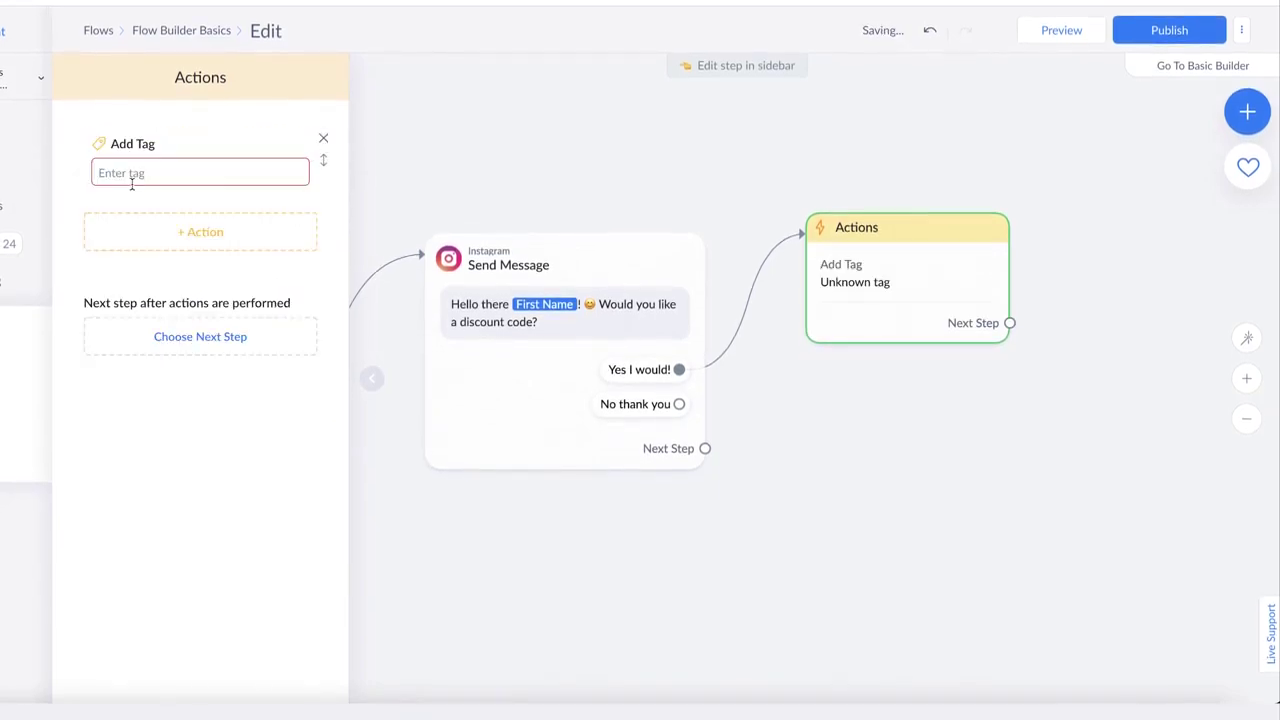
Add a "Mark conversation as Open" action below the Add Tag action
left_click(142, 236)
scroll(163, 354, "down", 3)
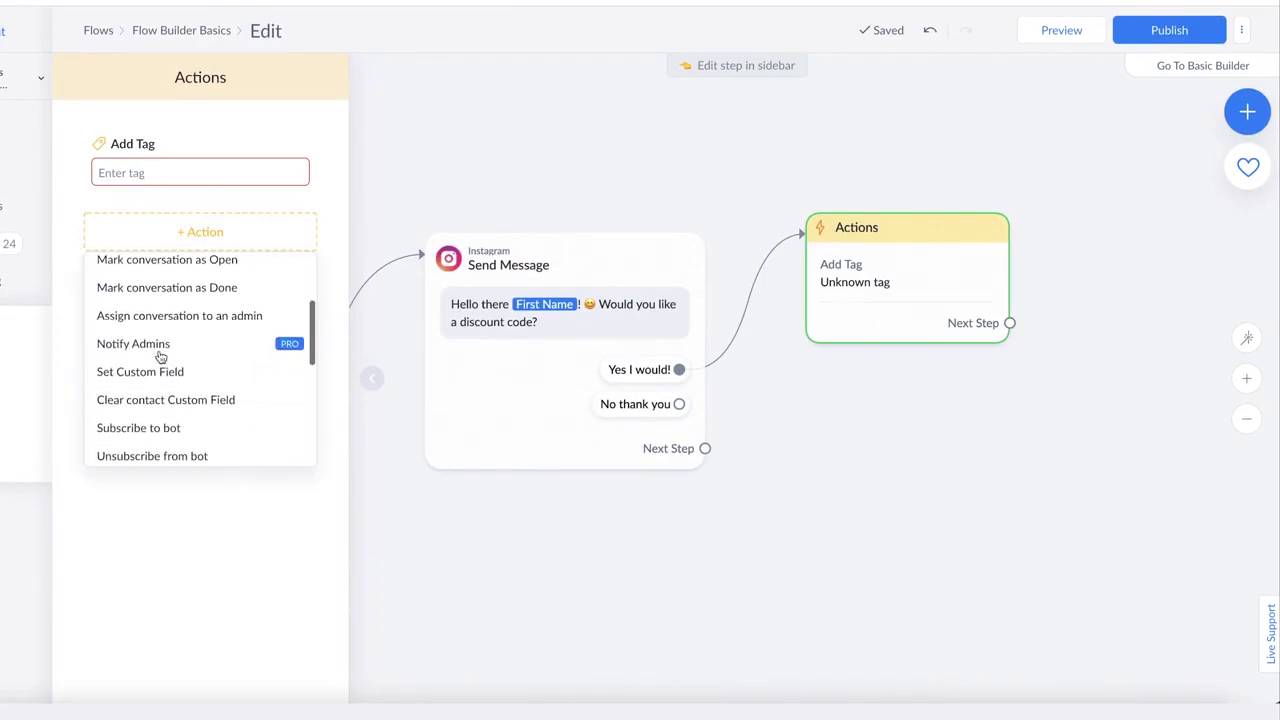
scroll(193, 264, "up", 3)
left_click(162, 410)
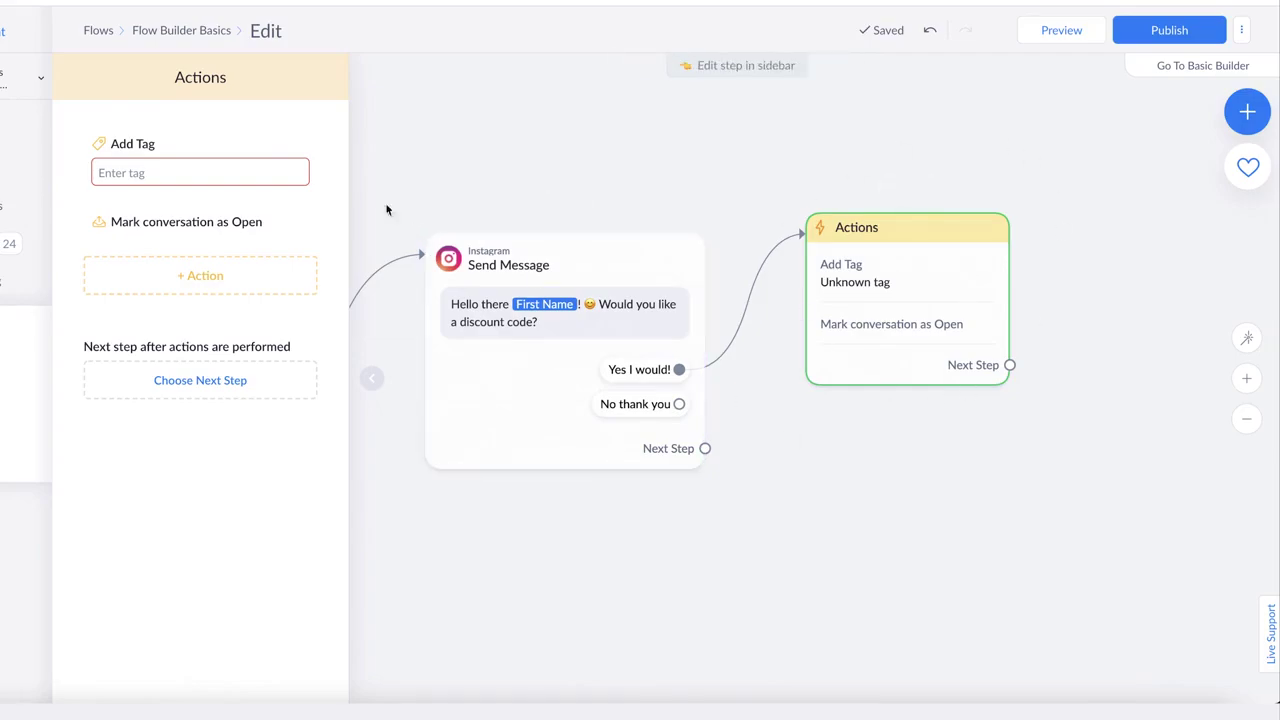
Create the new tag "Interested in Discount Code" in the Add Tag action
left_click(148, 173)
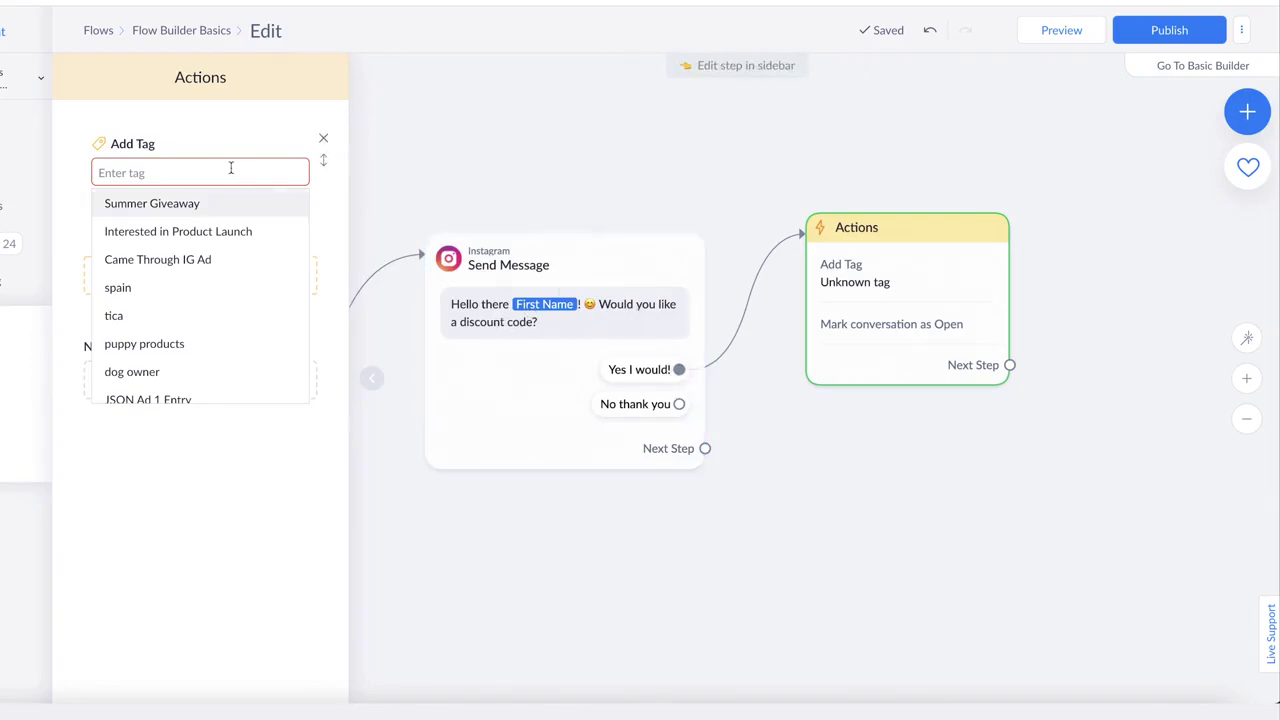
type("Interes")
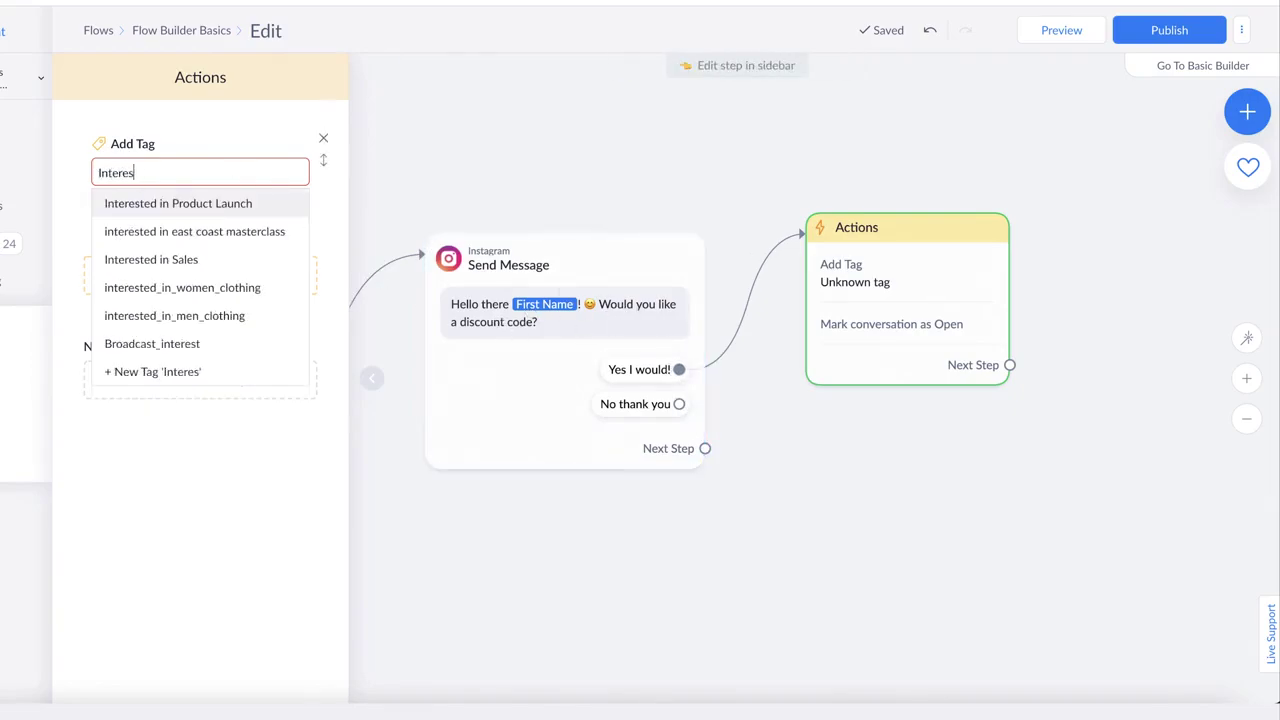
type("ted in Discount Code")
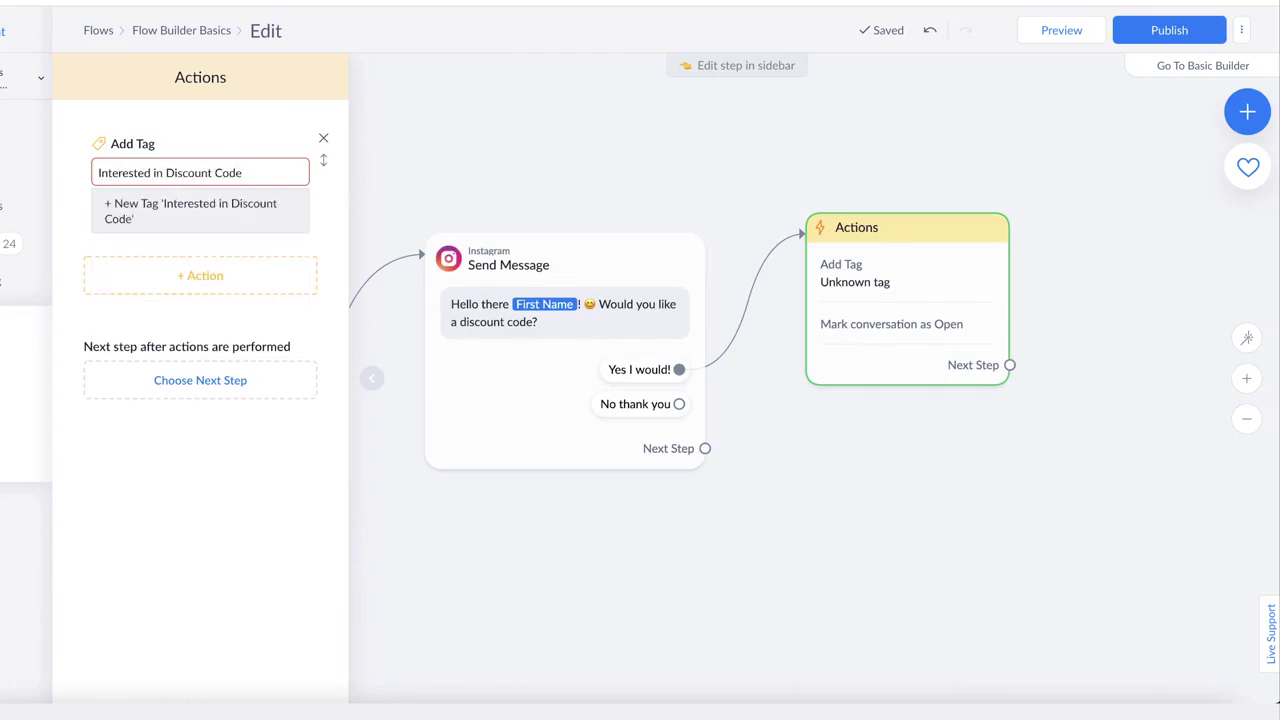
key("Return")
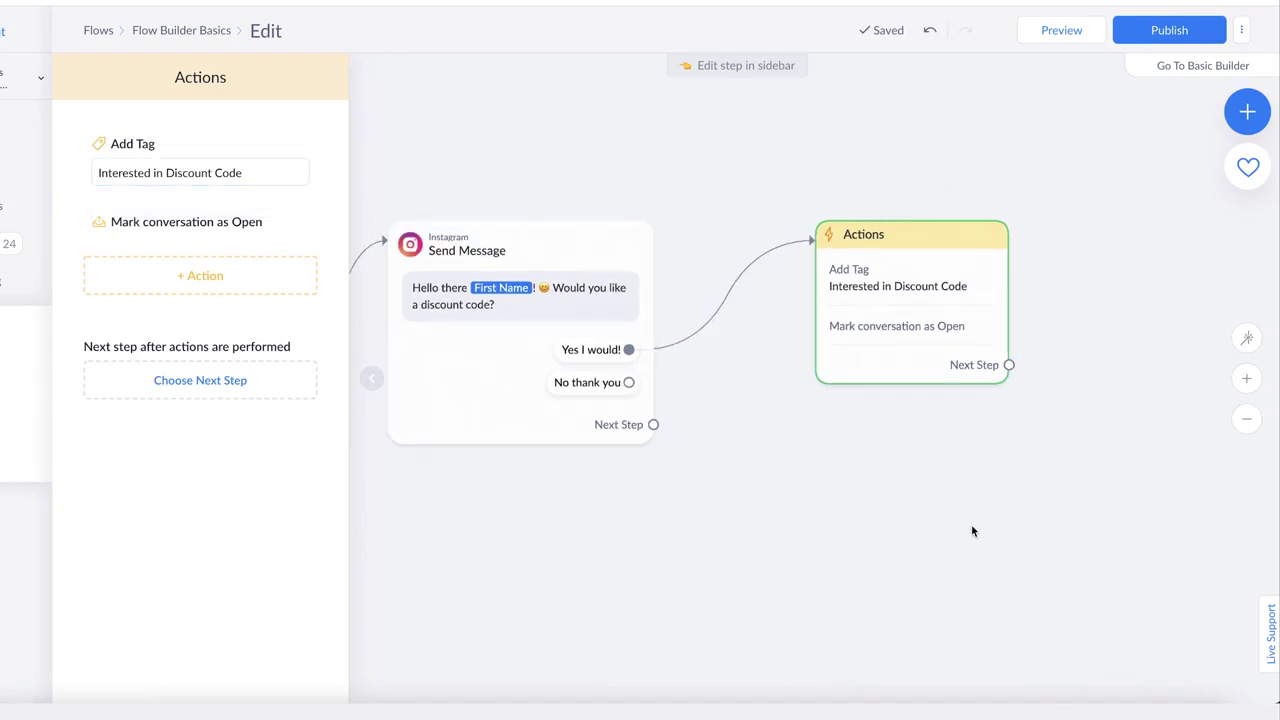
Connect the Actions step to a new Instagram message and place an image block above its text block
left_click_drag(971, 531, 627, 539)
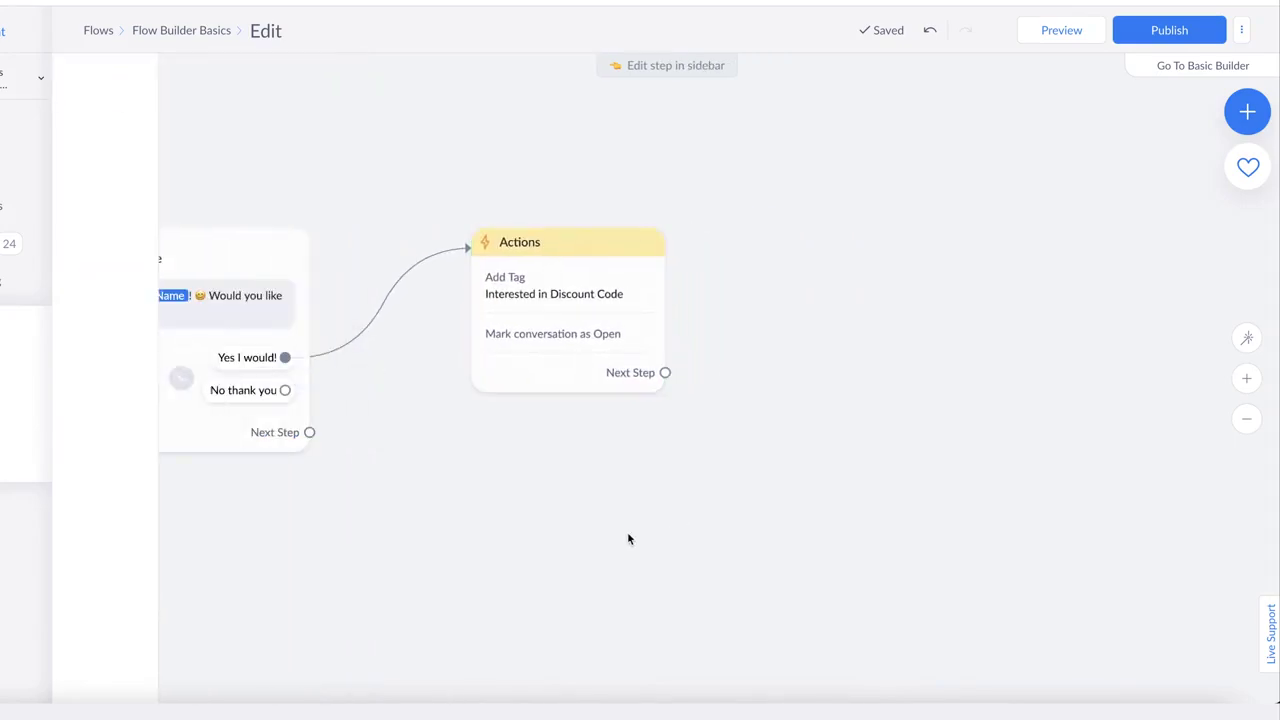
left_click_drag(665, 375, 774, 219)
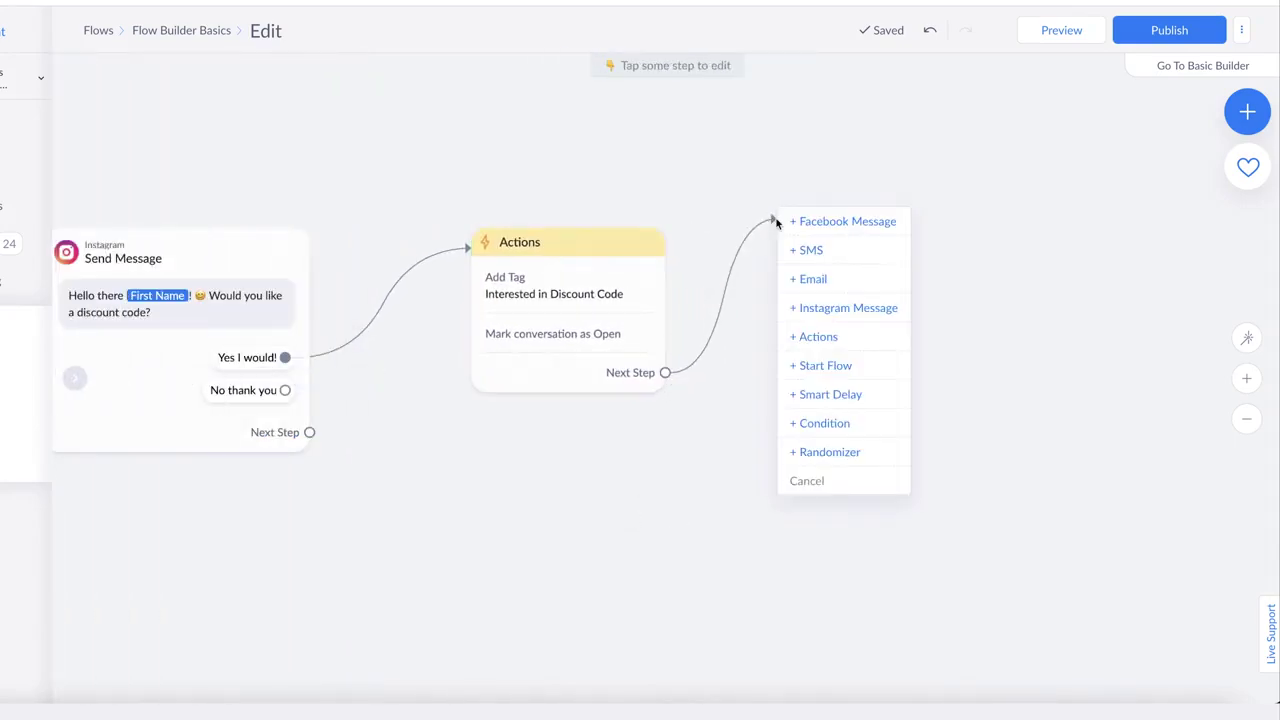
left_click(845, 309)
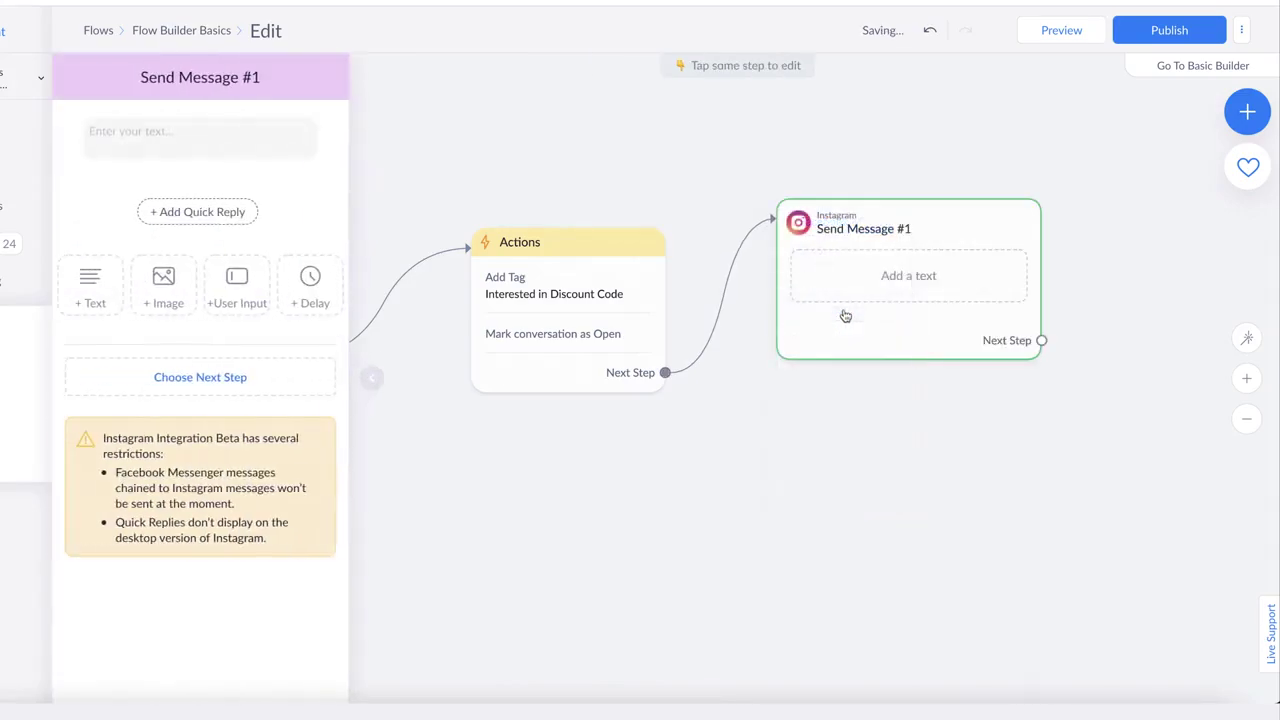
left_click(157, 310)
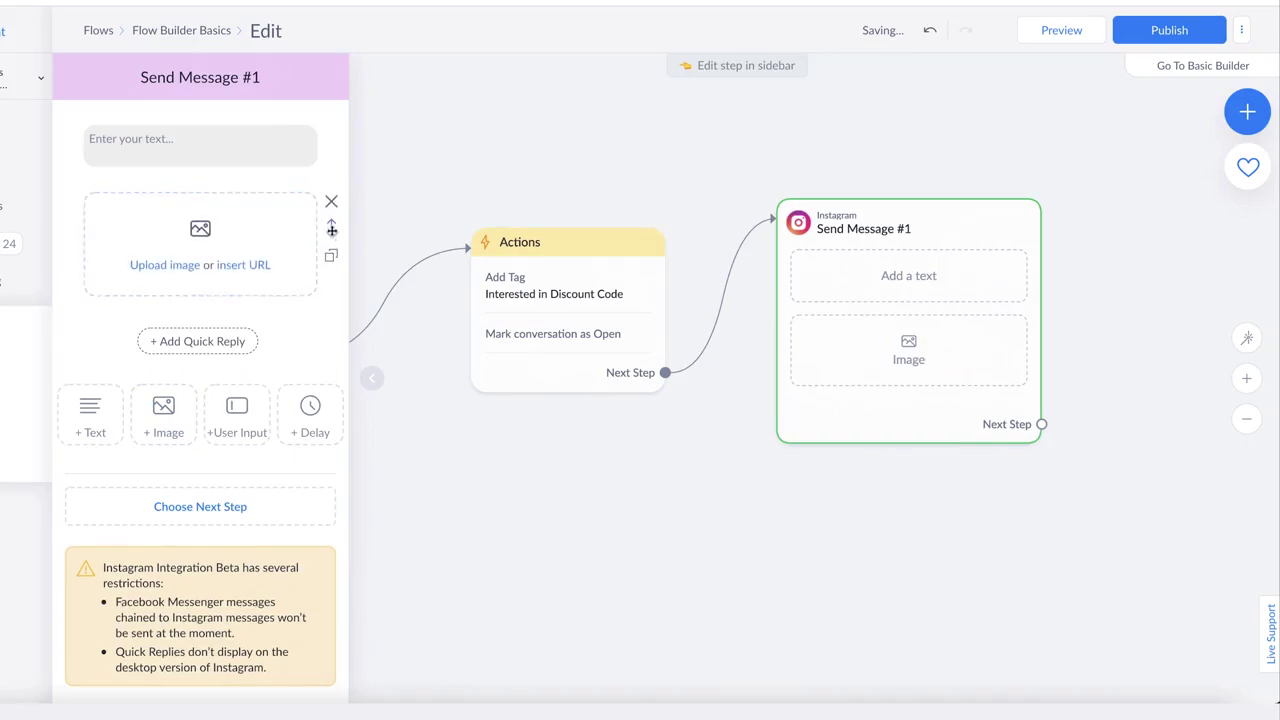
left_click_drag(332, 230, 330, 140)
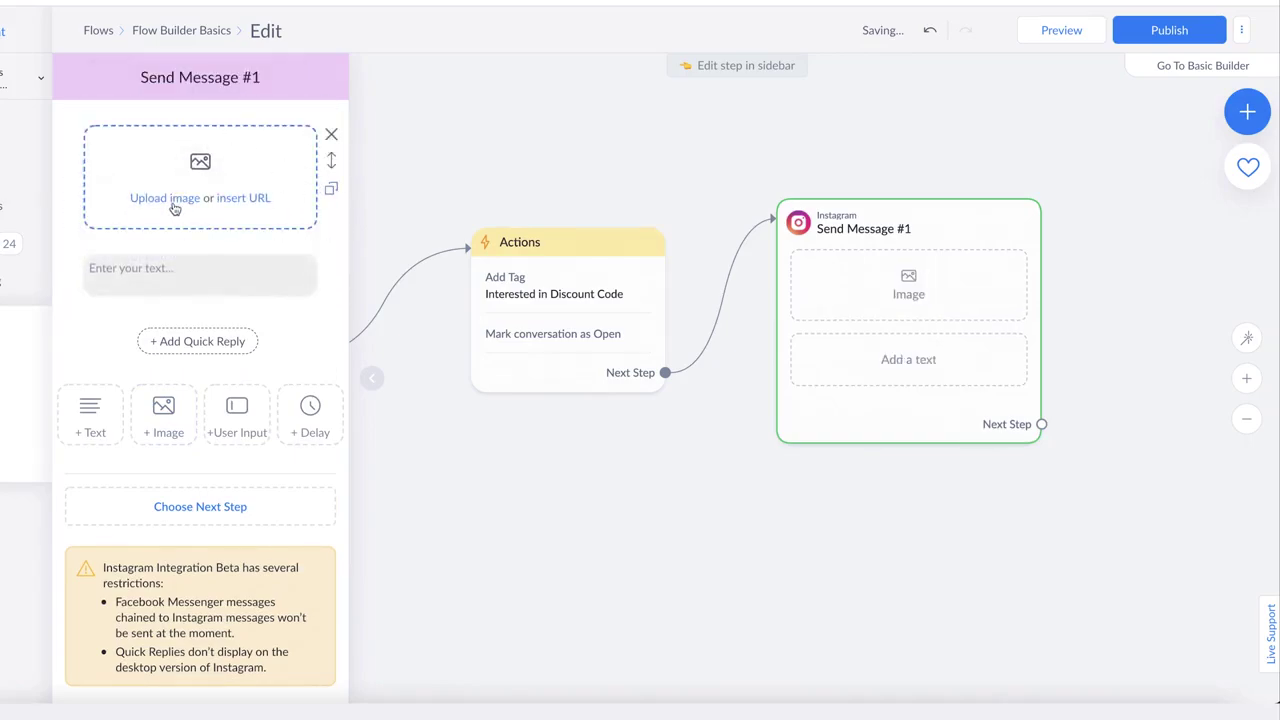
Switch the image block to use an image URL and delete the empty text block below it
left_click(245, 199)
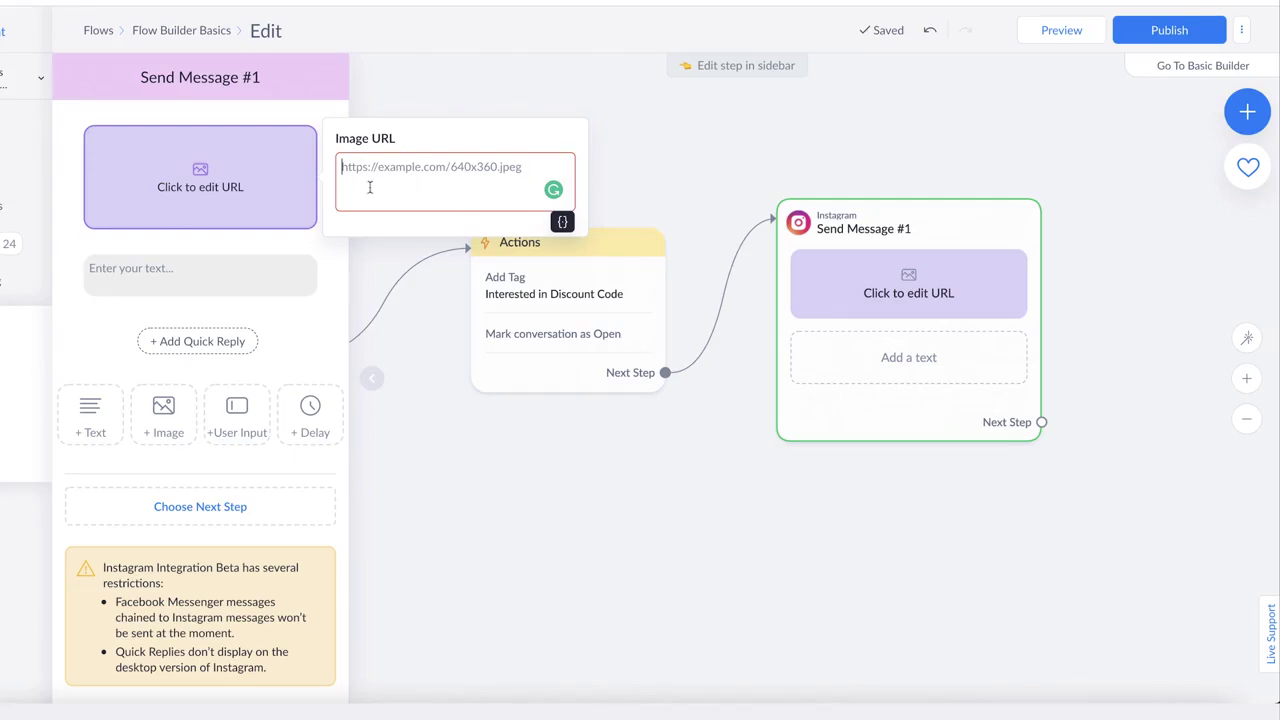
left_click(300, 271)
left_click(332, 265)
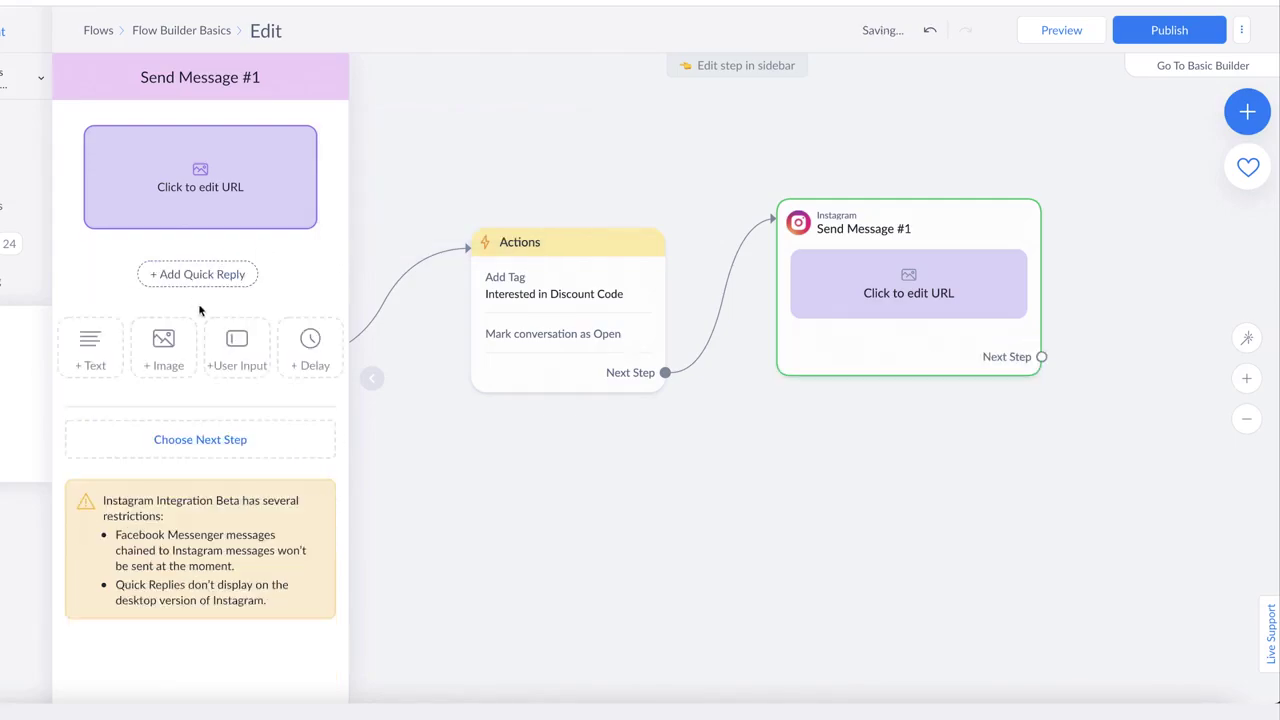
Add a user input block below the image and set its reply type to Email
left_click(247, 353)
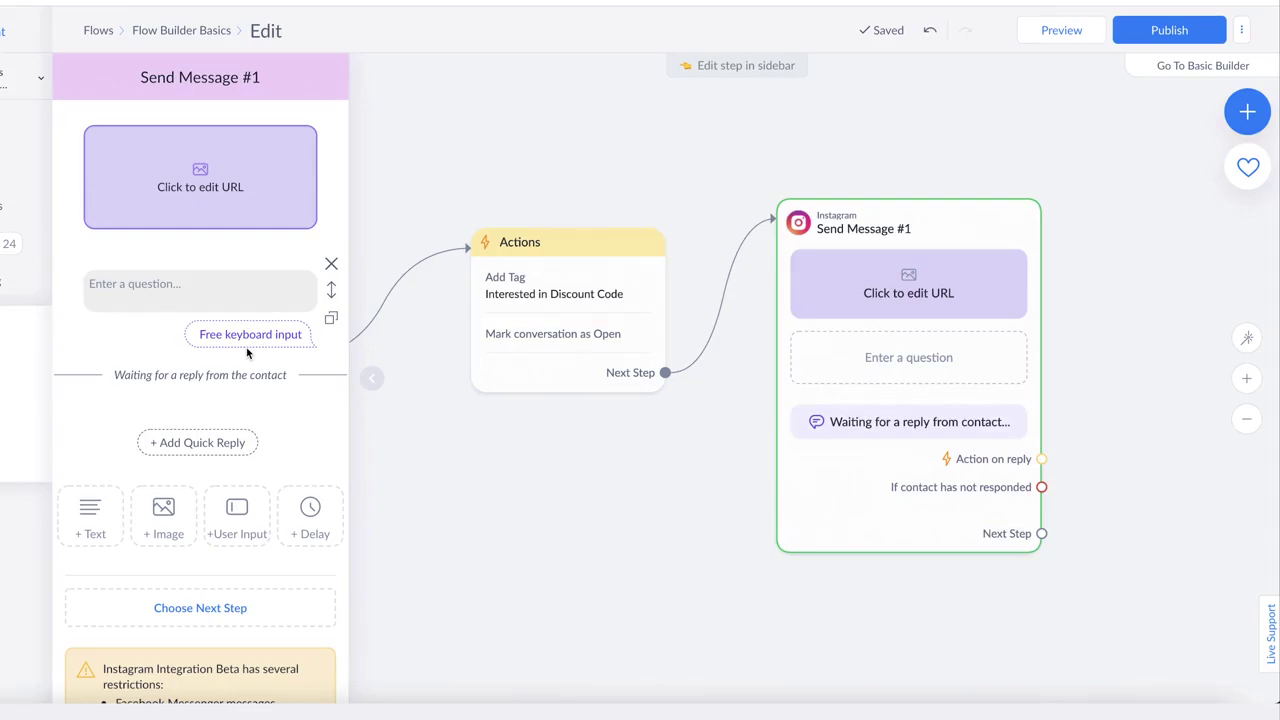
left_click(196, 289)
left_click(403, 62)
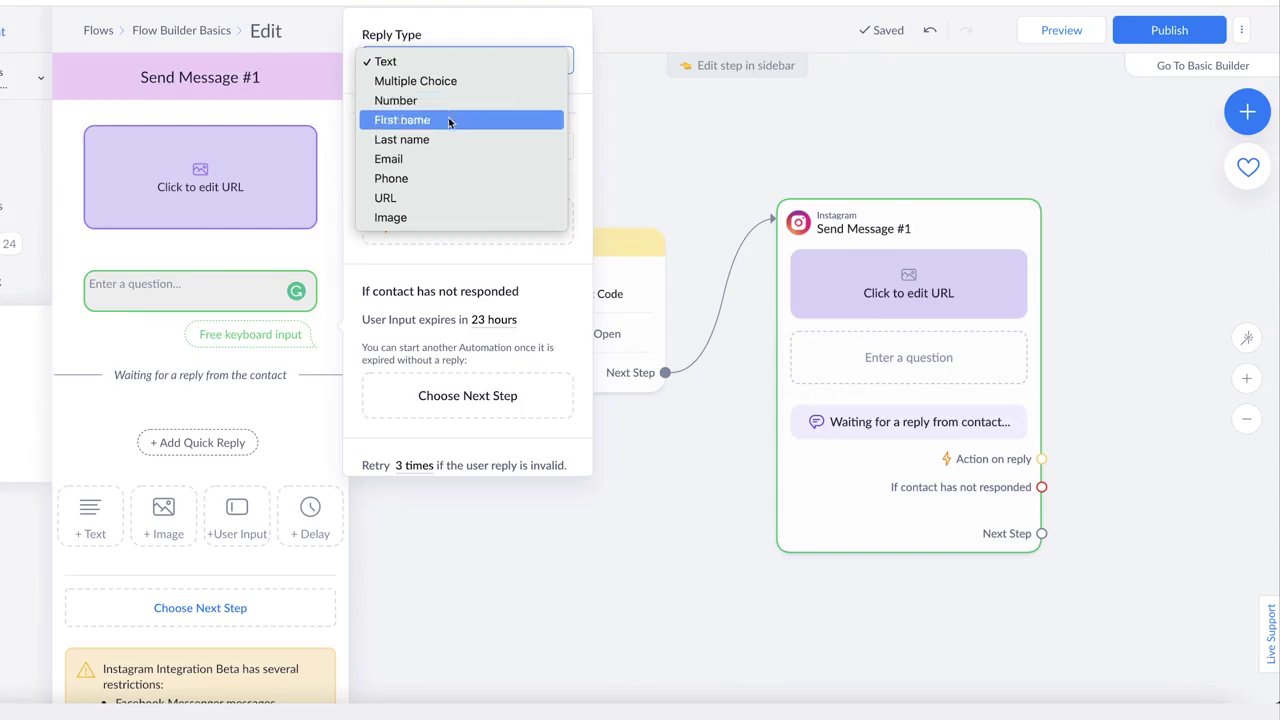
left_click(425, 159)
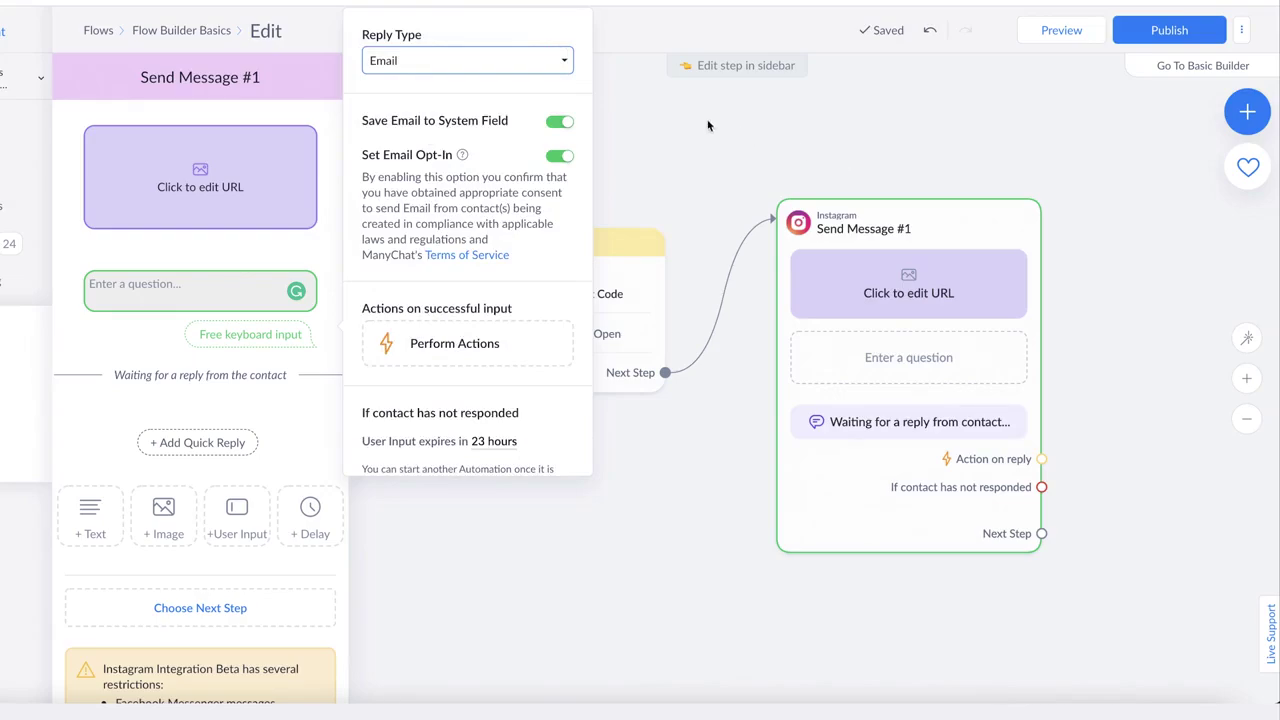
left_click(671, 497)
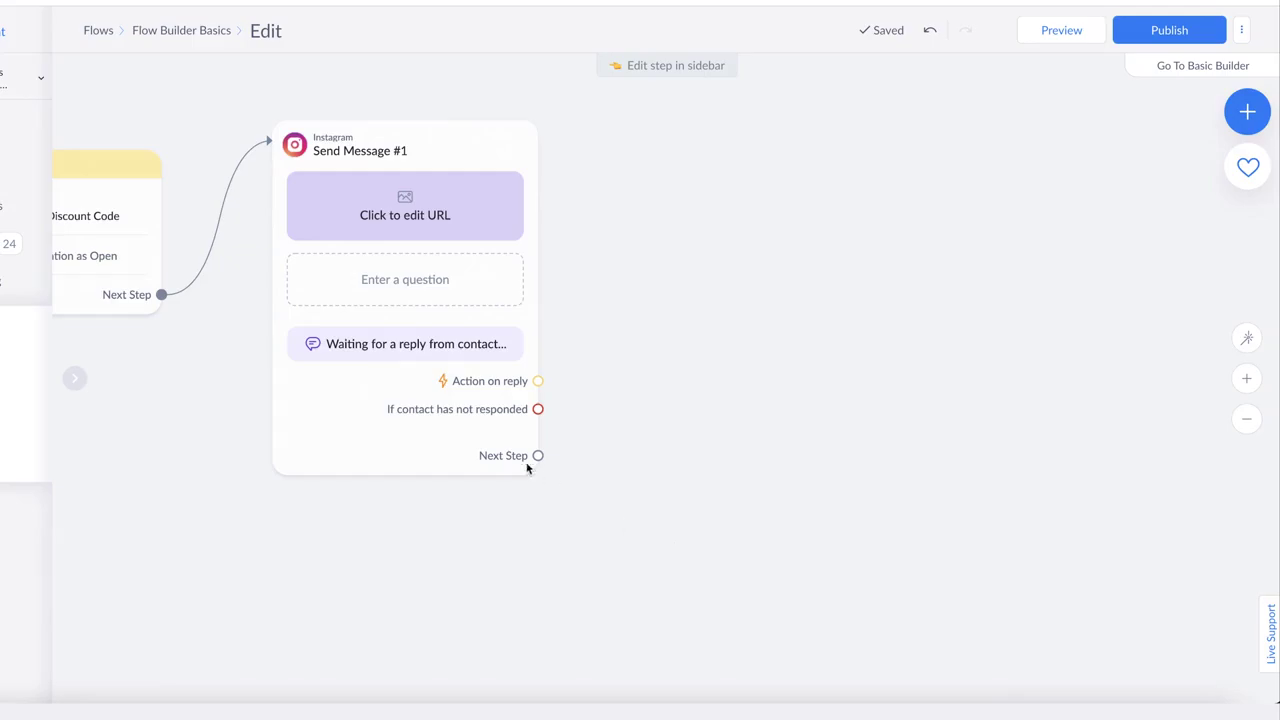
Connect Send Message #1 to a new Instagram message reading "Okay great! Here is you discount code:" followed by the Fletcher Spring 15% coupon
left_click_drag(537, 455, 650, 229)
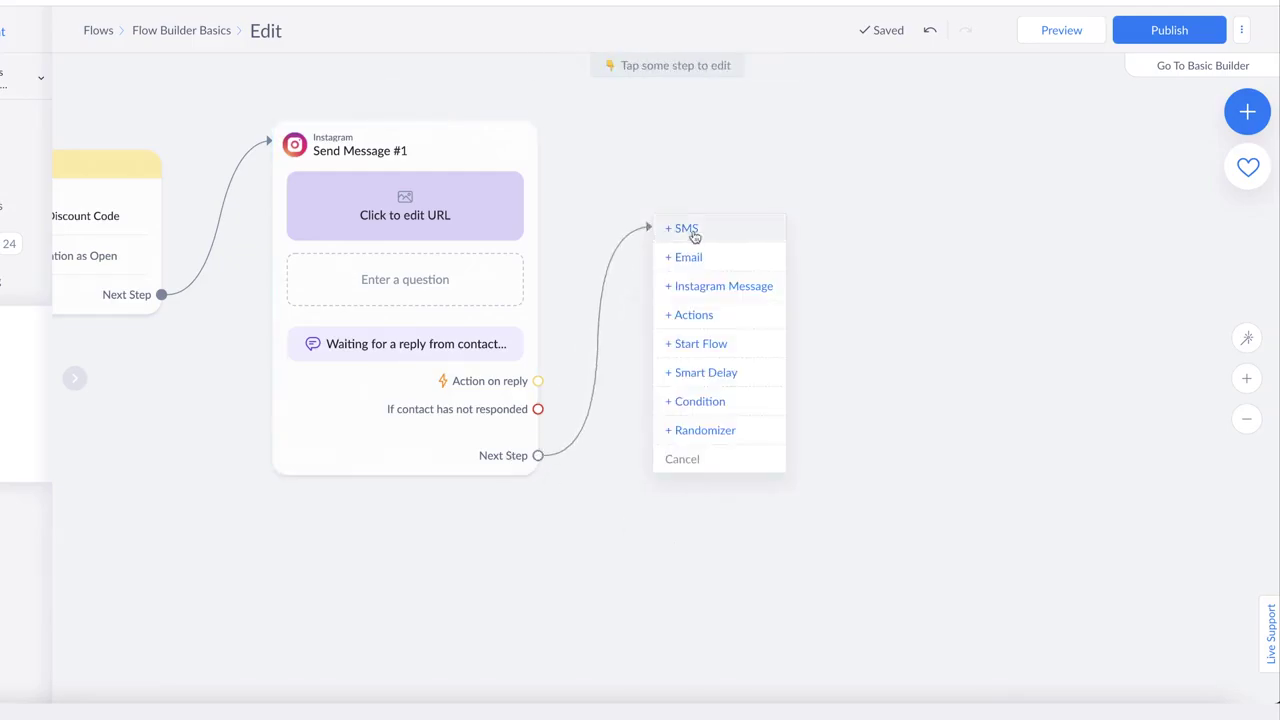
left_click(700, 294)
left_click(195, 142)
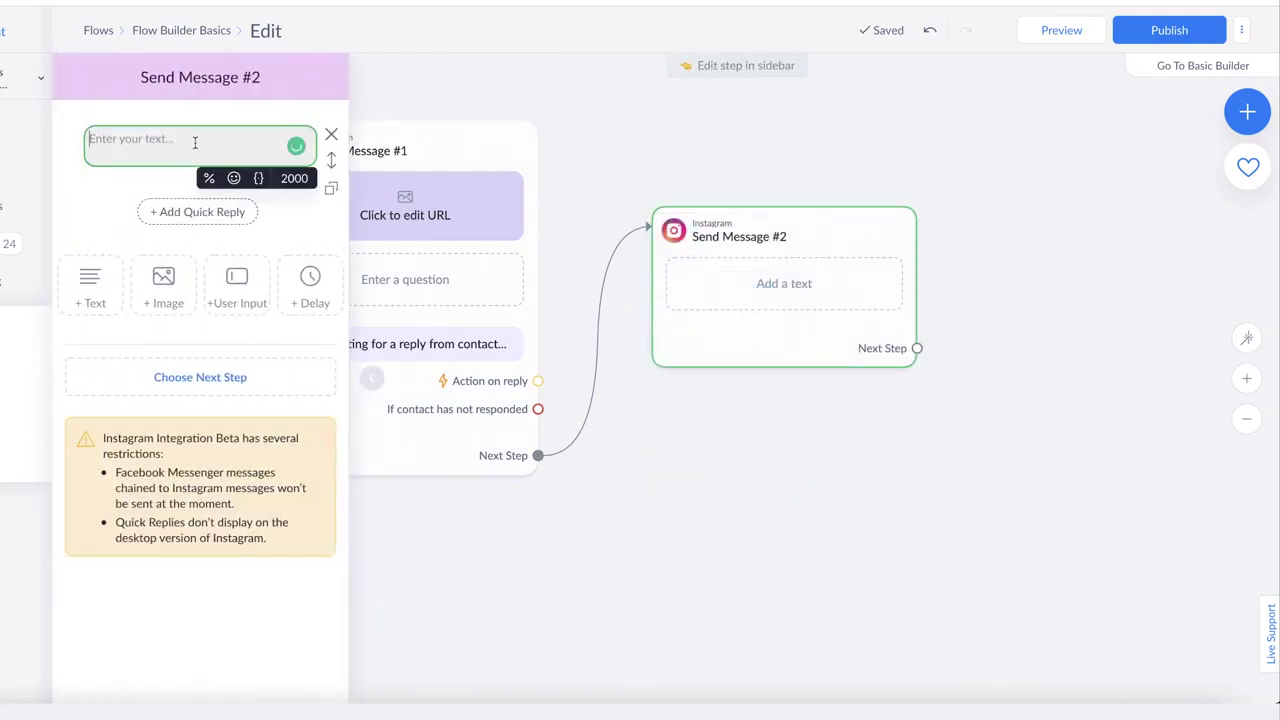
type("Okay great! Here is you discount code:")
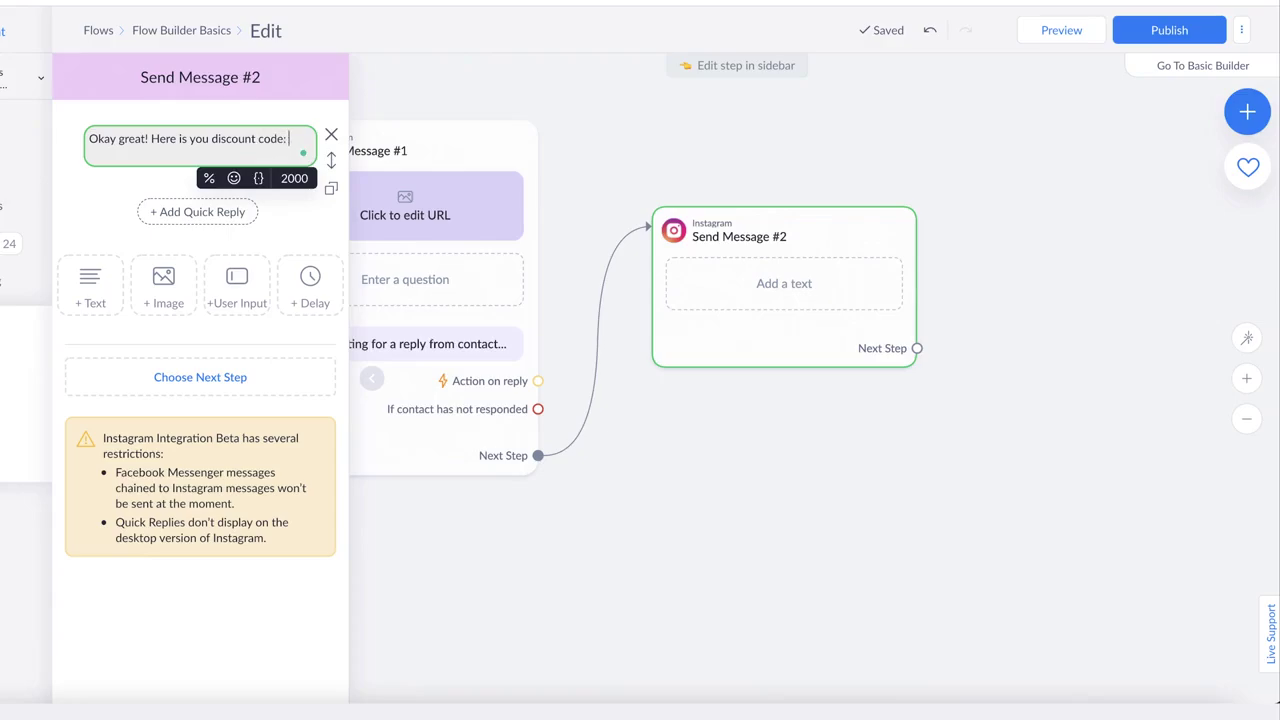
left_click(209, 178)
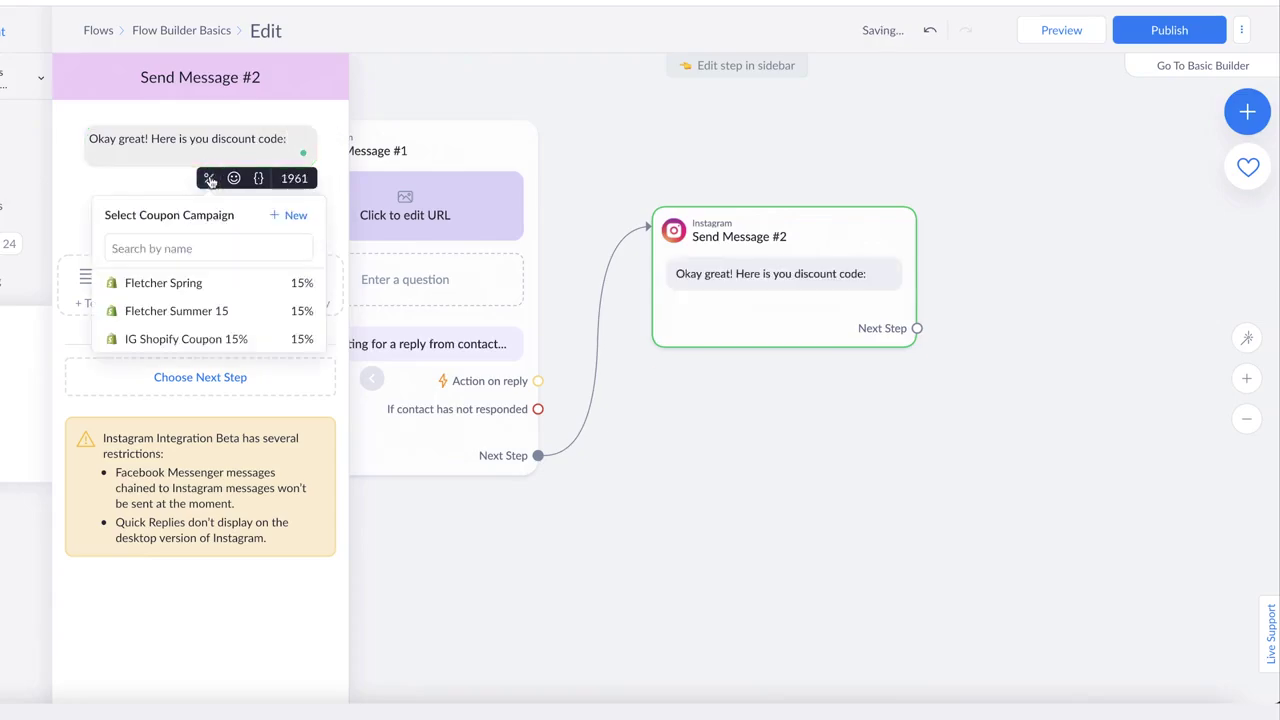
left_click(163, 283)
left_click(717, 505)
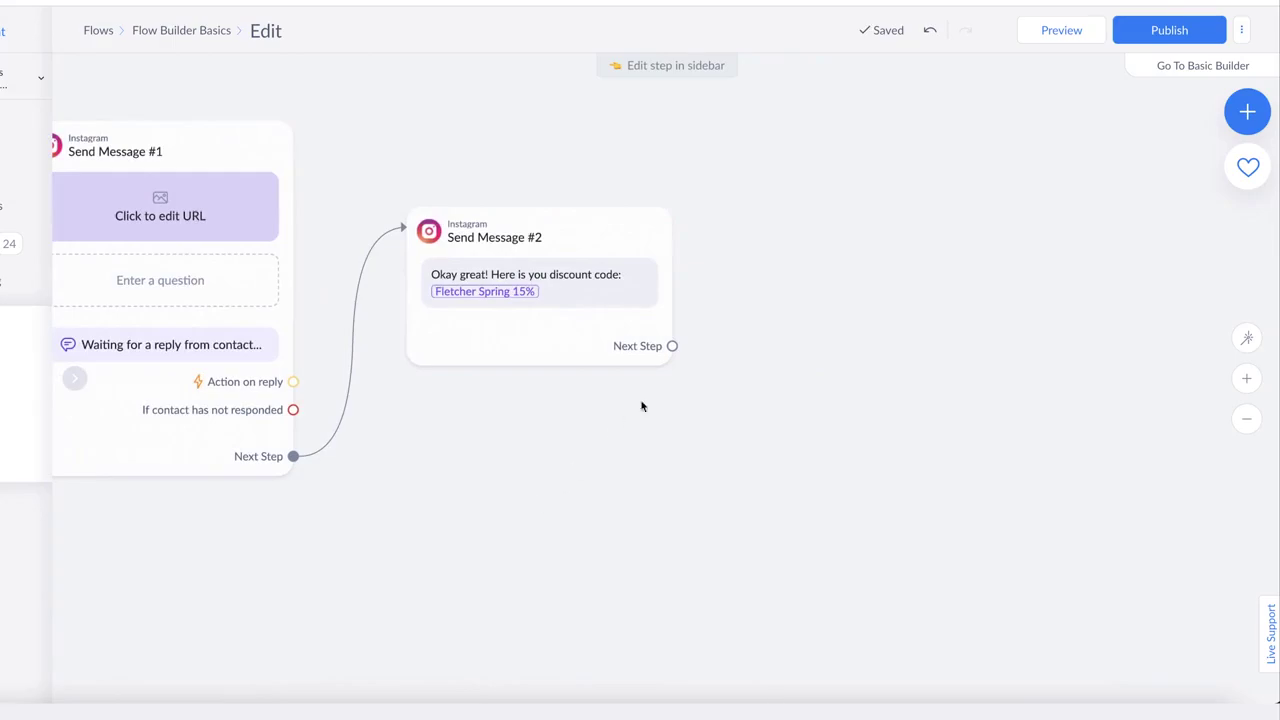
Connect the discount code message to a Smart Delay and set the delay duration to 1 hour
left_click(672, 345)
left_click(778, 218)
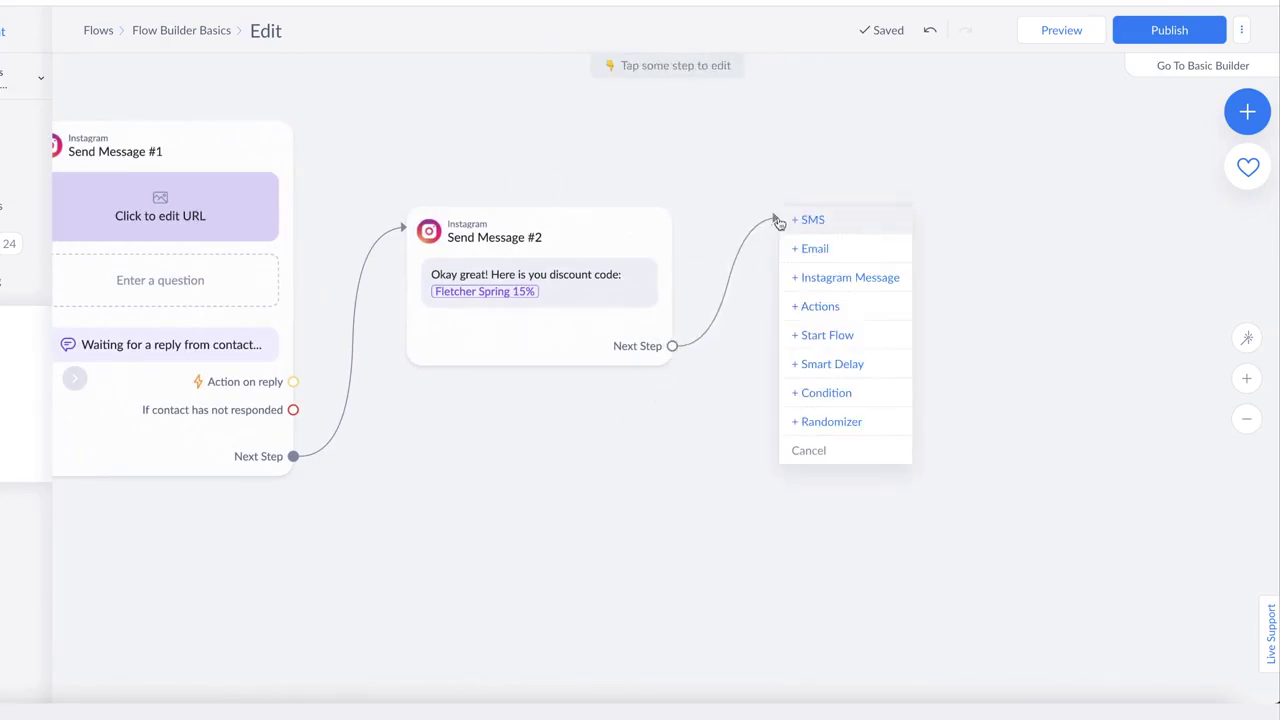
left_click(829, 364)
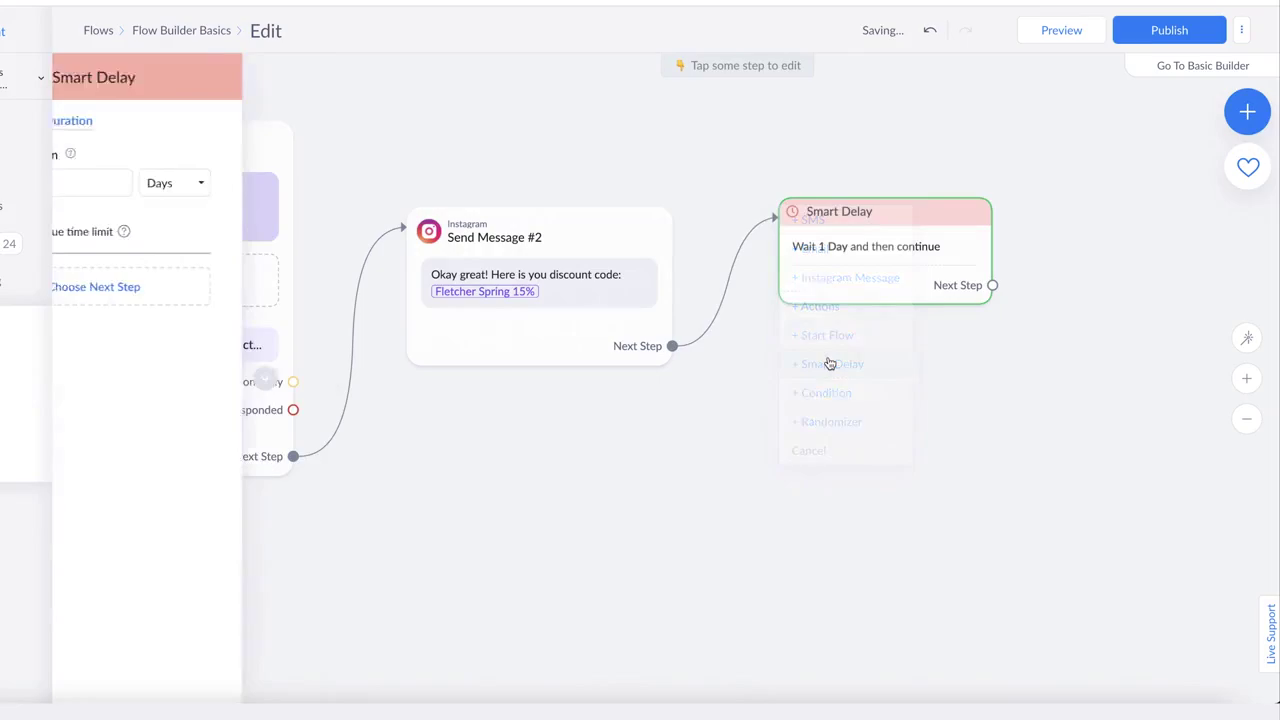
left_click(285, 184)
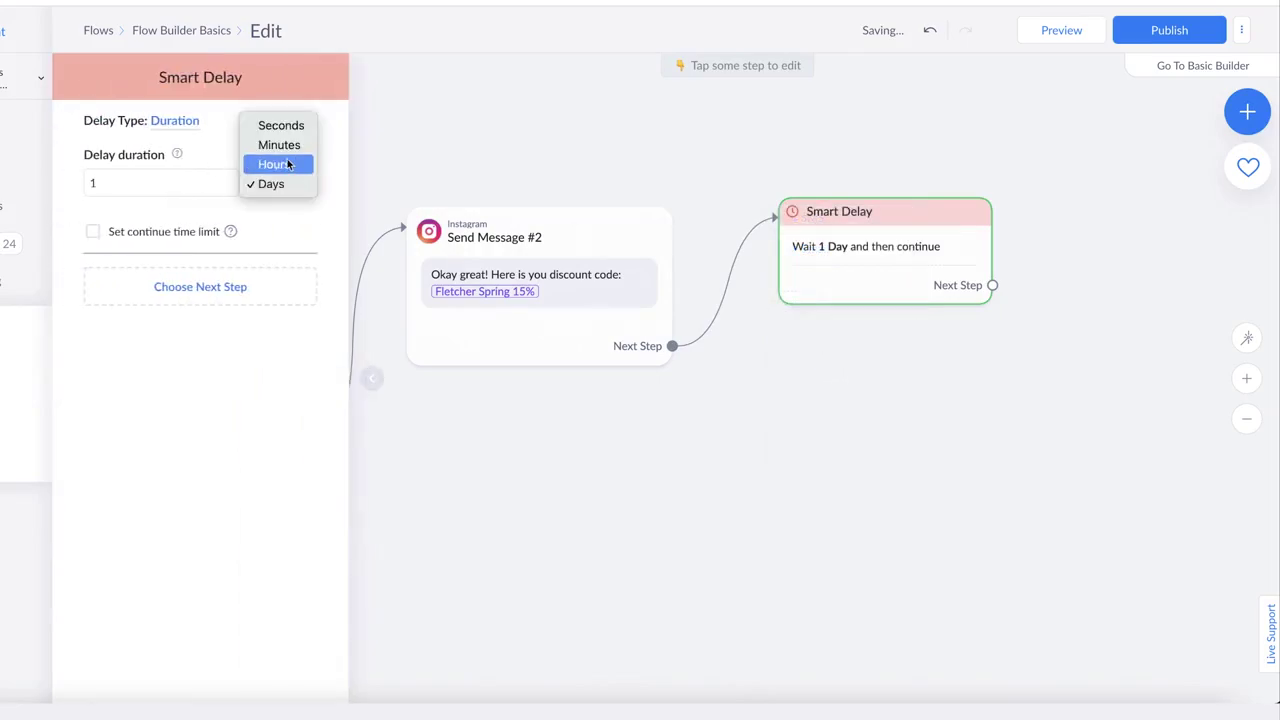
left_click(287, 160)
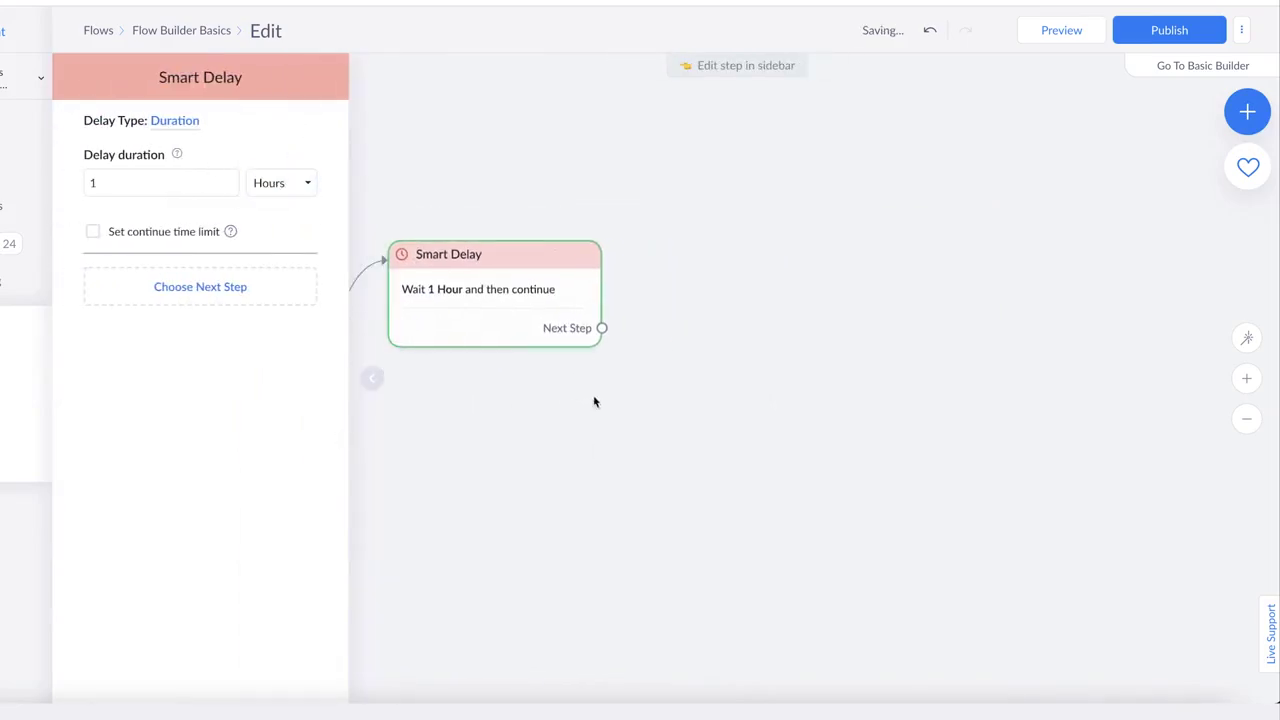
Connect the Smart Delay to a new Instagram message reading "Hello {First Name}, were you able to use your discount code?"
left_click(600, 328)
left_click(700, 254)
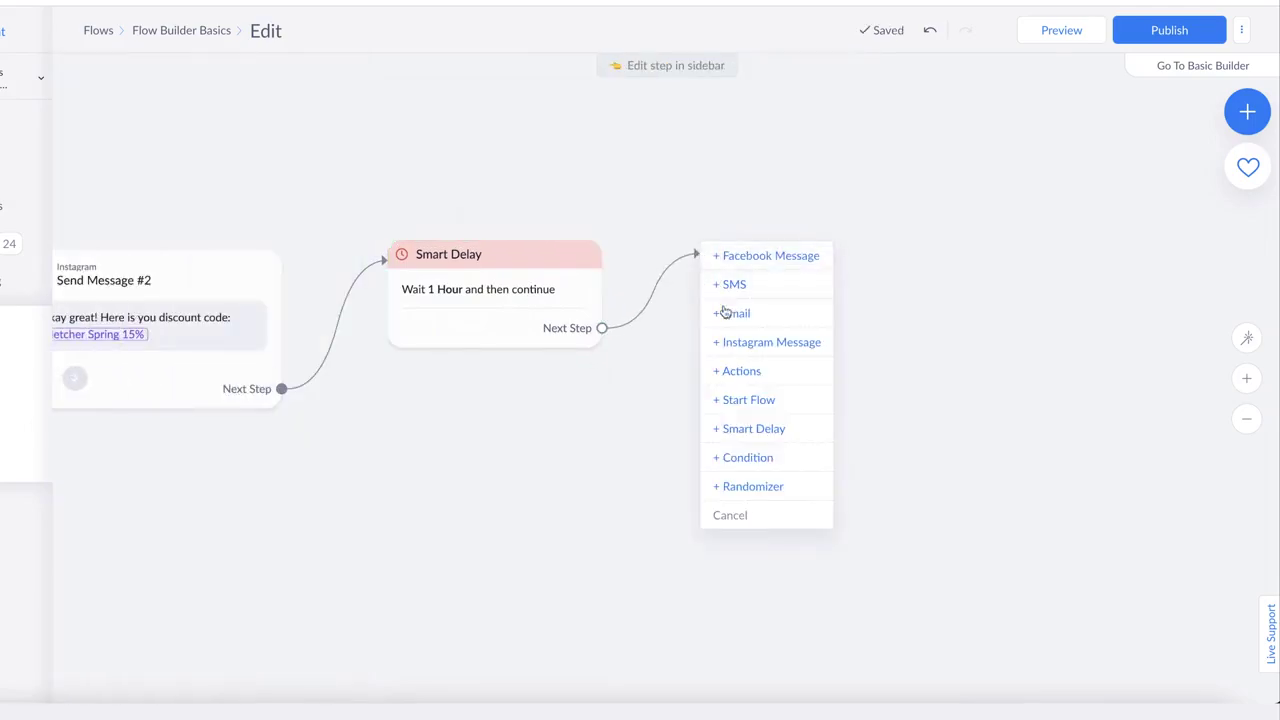
left_click(731, 343)
left_click(190, 146)
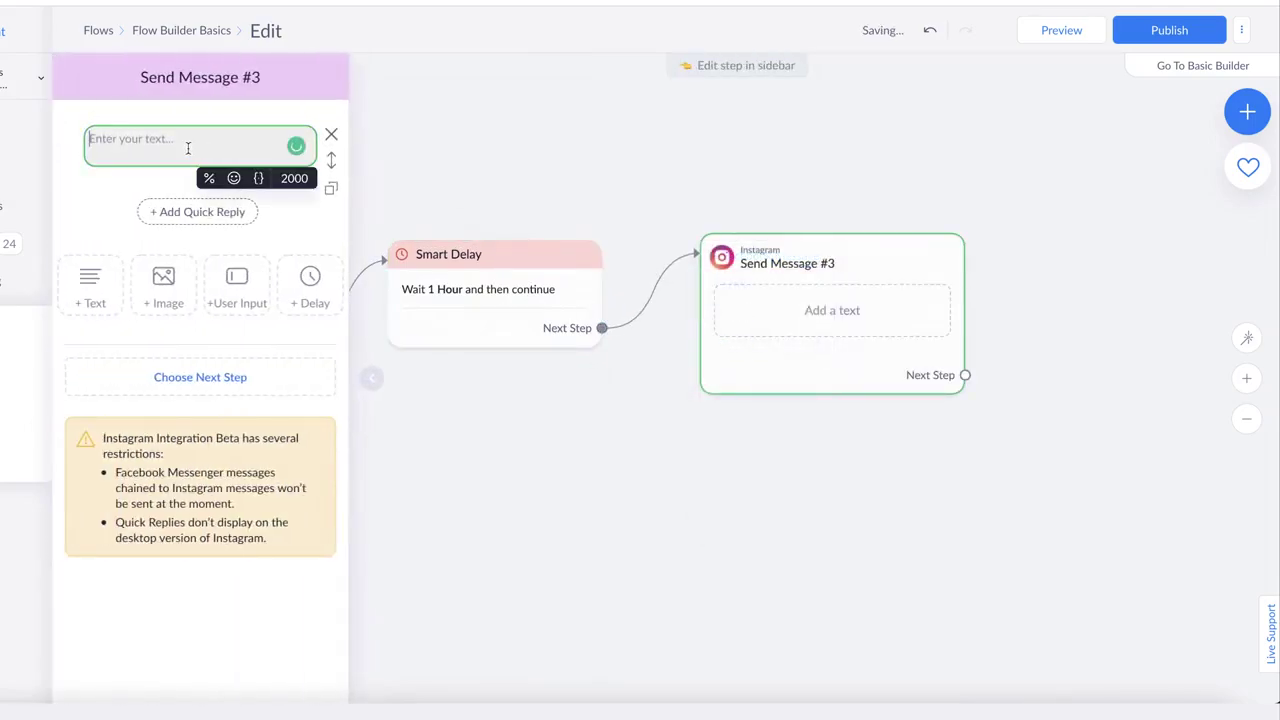
type("Hello {first")
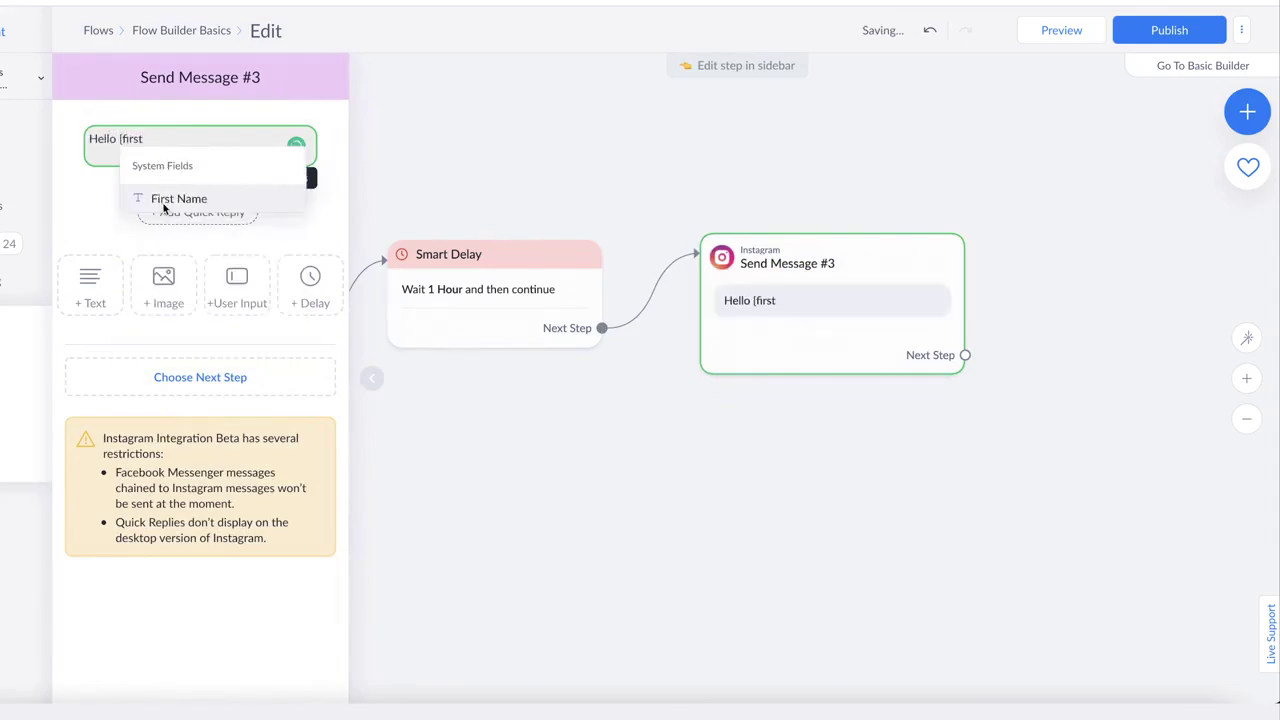
left_click(165, 202)
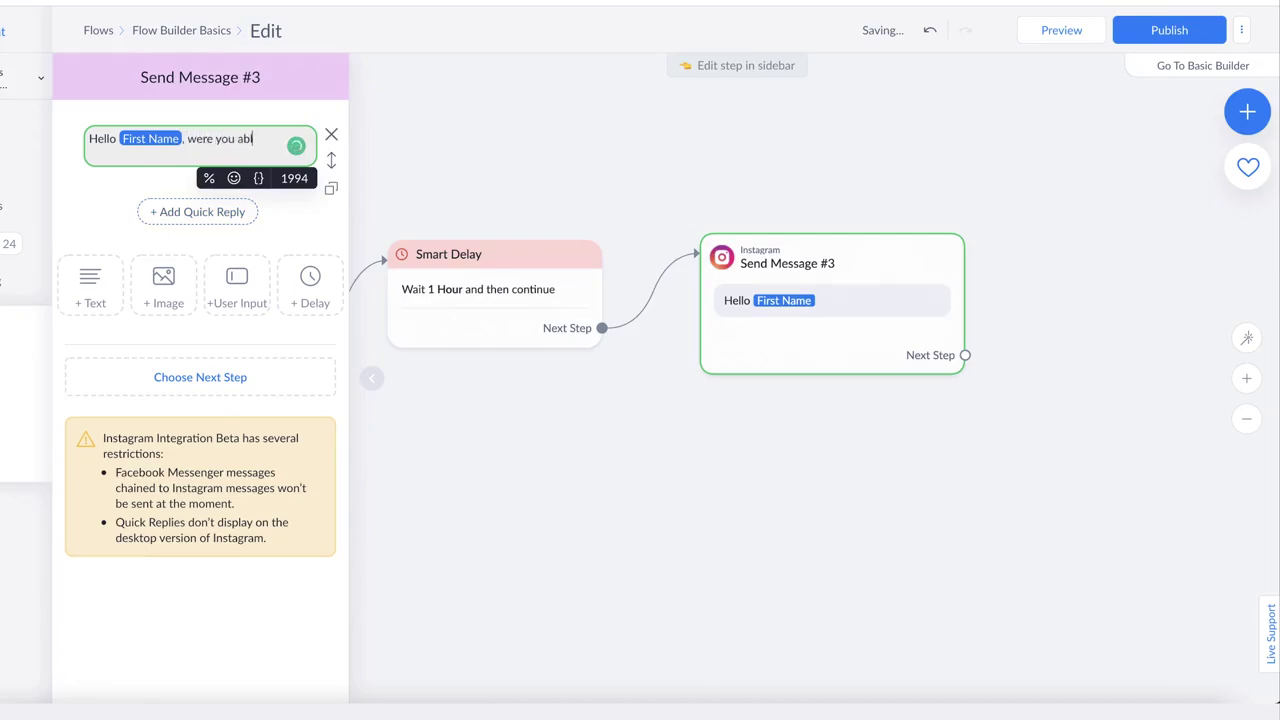
type(", were you able to use your discount")
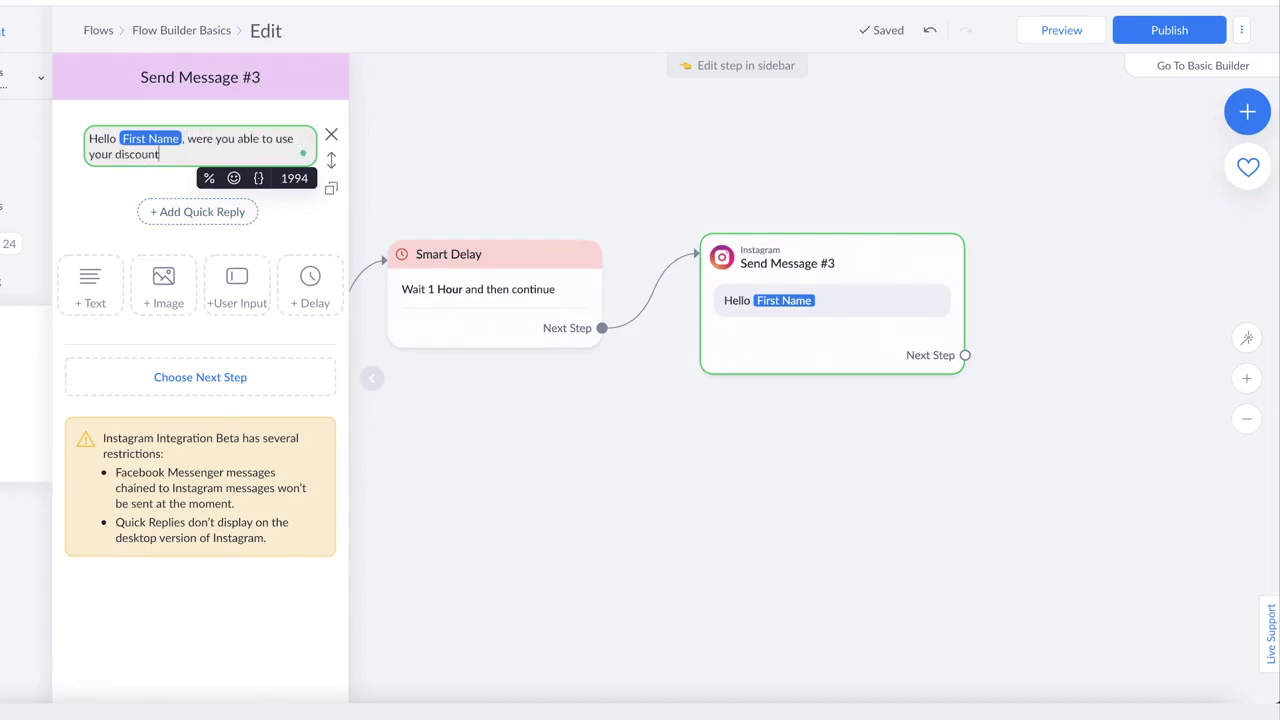
type(" code")
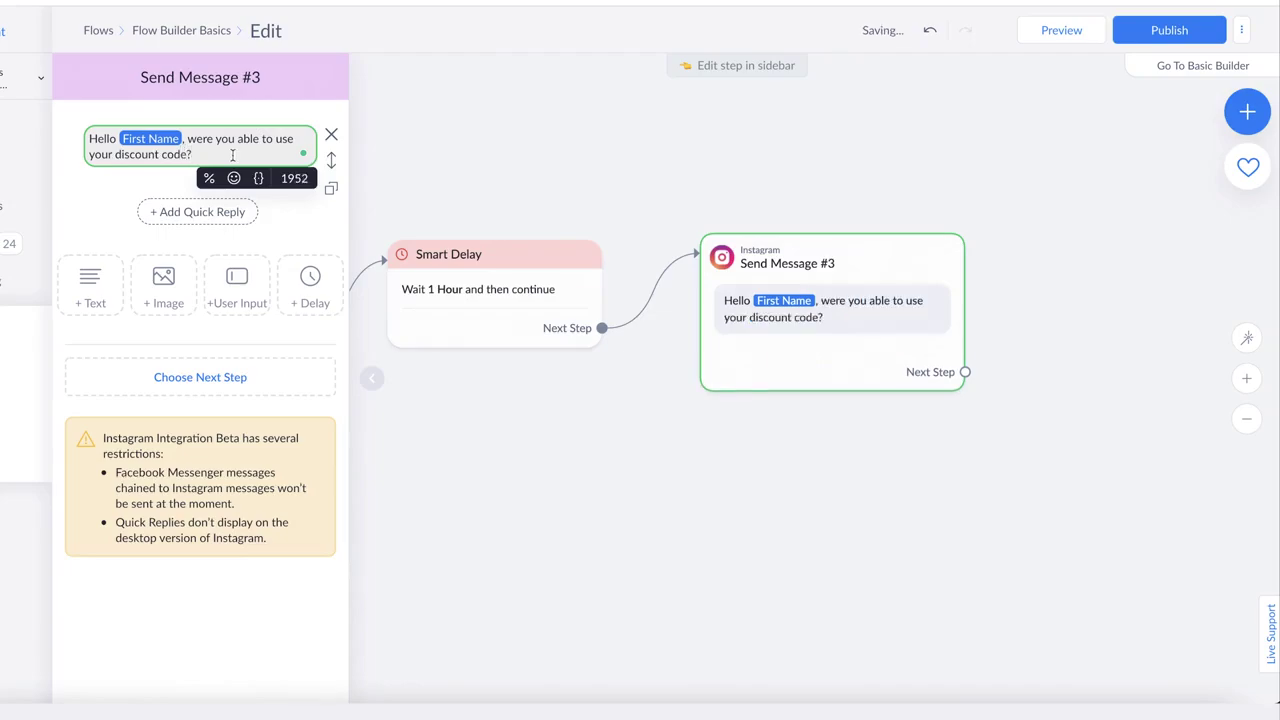
type("?")
Add the quick replies "Yes I did" and "No not yet" to the follow-up message
left_click(198, 212)
type("Ys I")
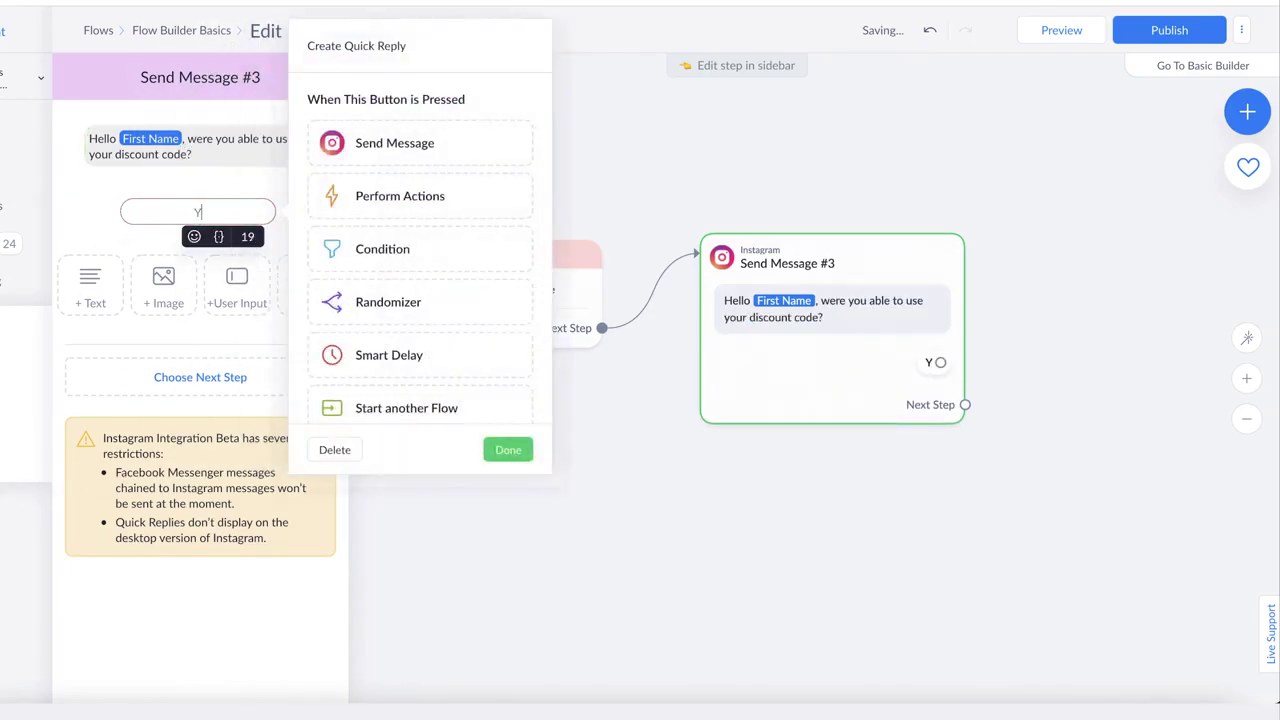
key("BackSpace")
key("BackSpace")
key("BackSpace")
key("BackSpace")
type("Yes I did")
left_click(161, 256)
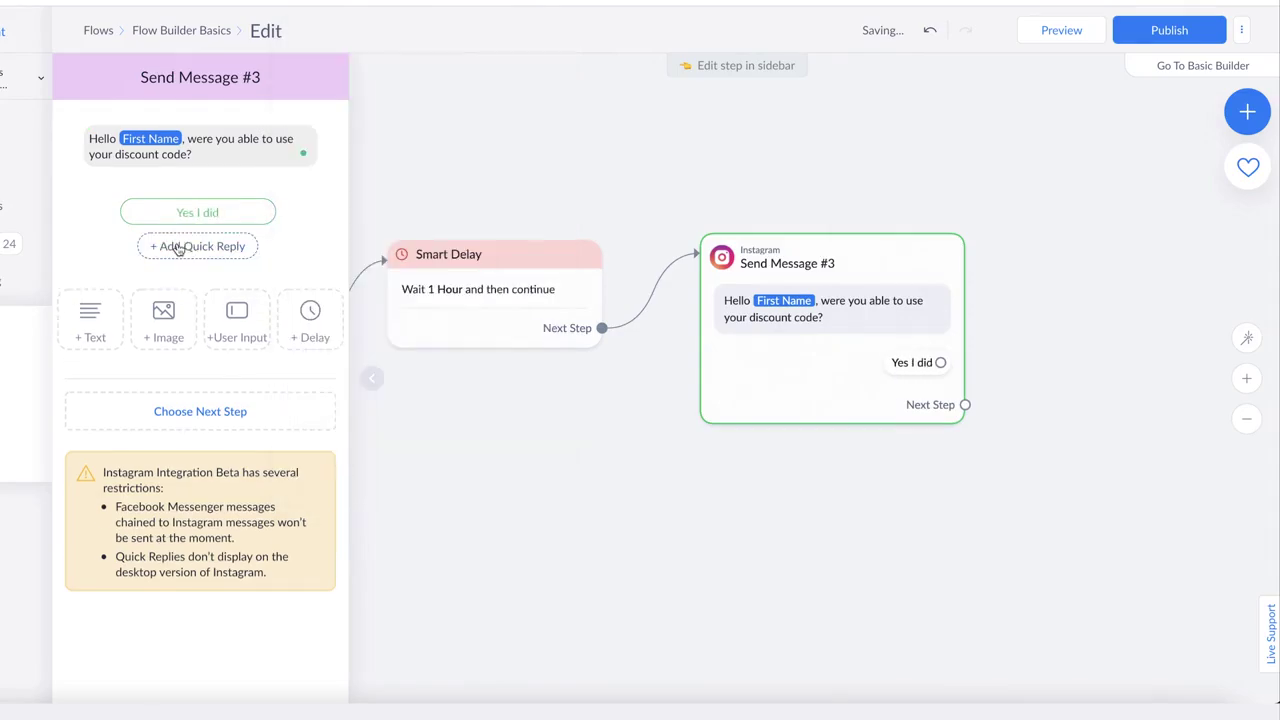
left_click(196, 247)
type("No not yet")
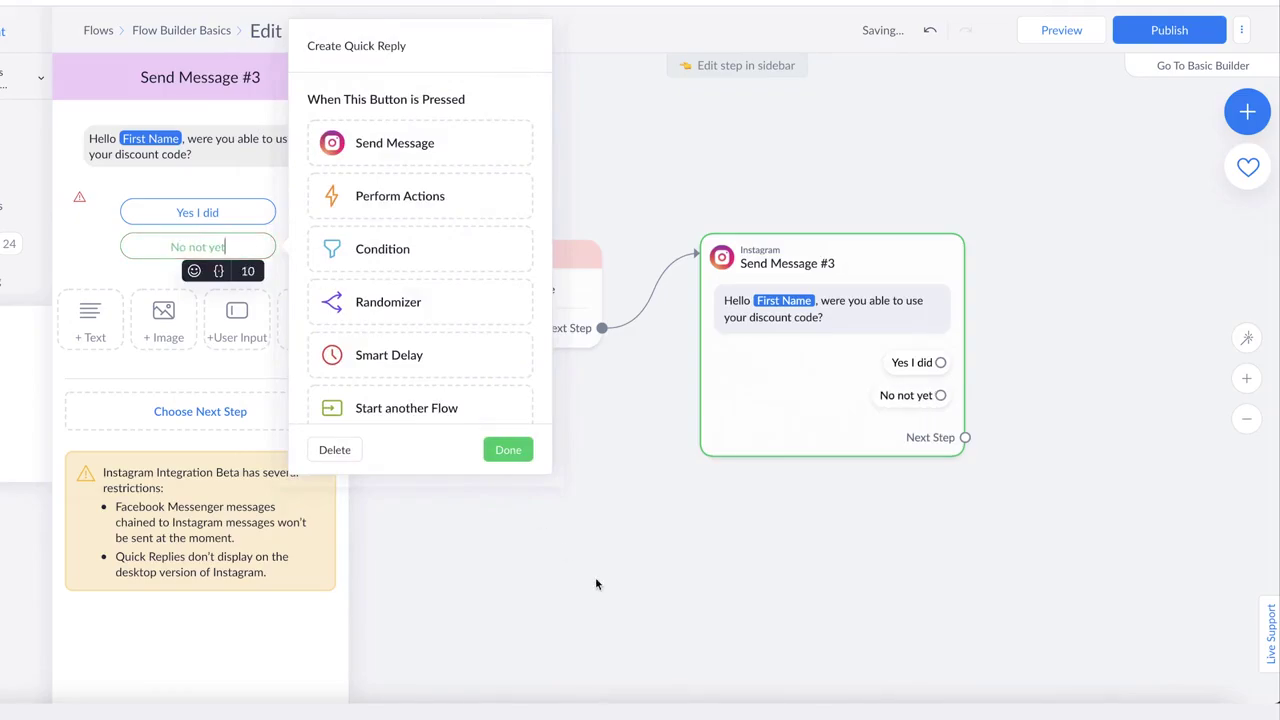
left_click(663, 552)
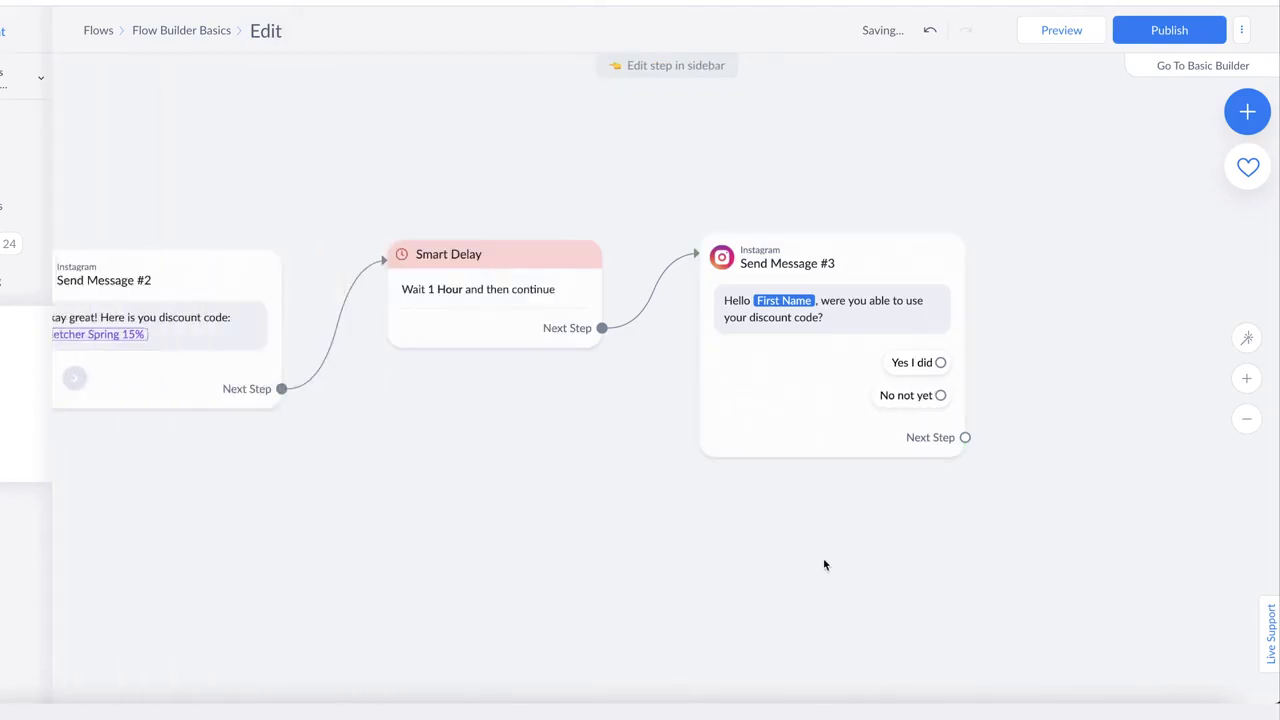
Connect the "Yes I did" reply to a new Instagram message reading "Okay wonderful!"
left_click(703, 302)
left_click(800, 187)
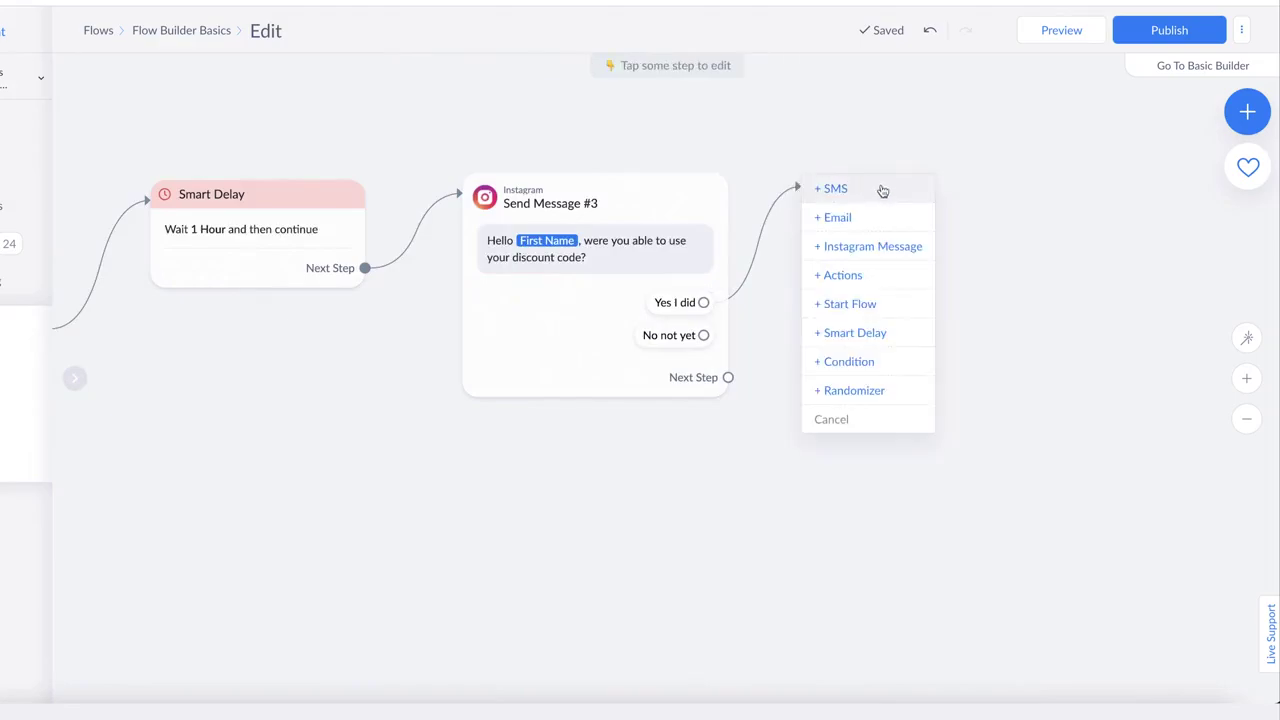
left_click(870, 250)
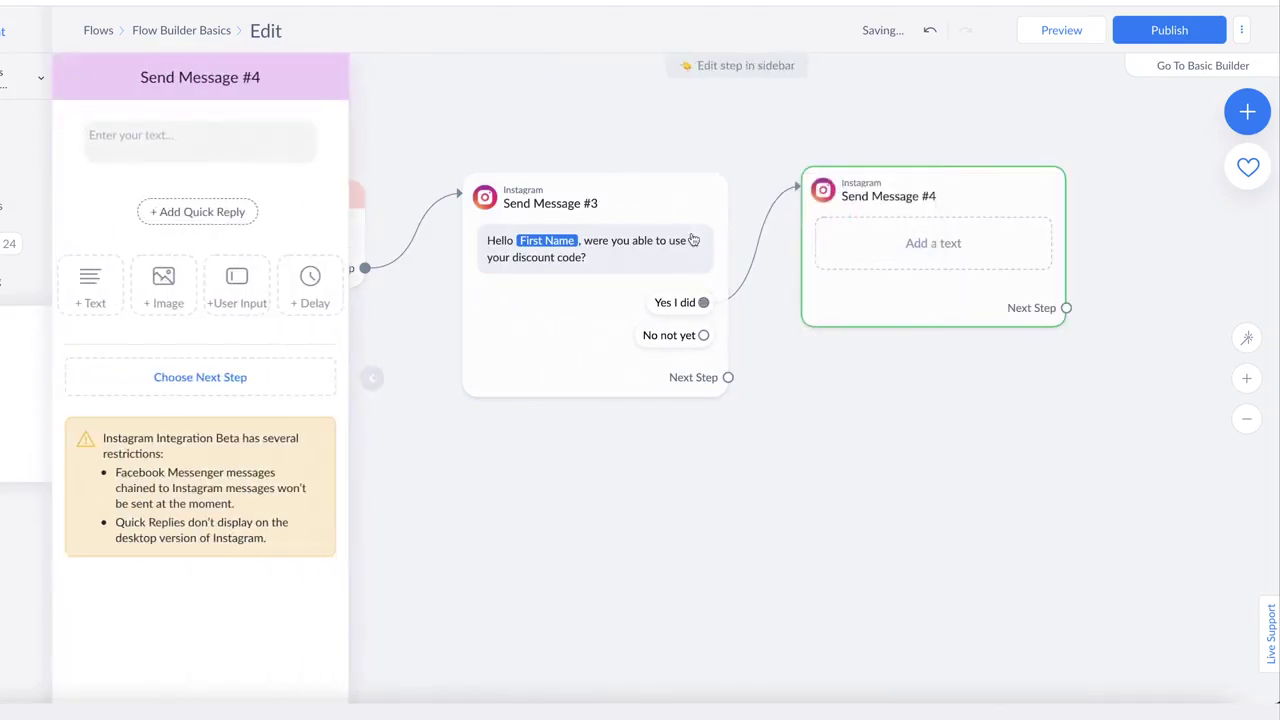
left_click(166, 141)
type("Okay")
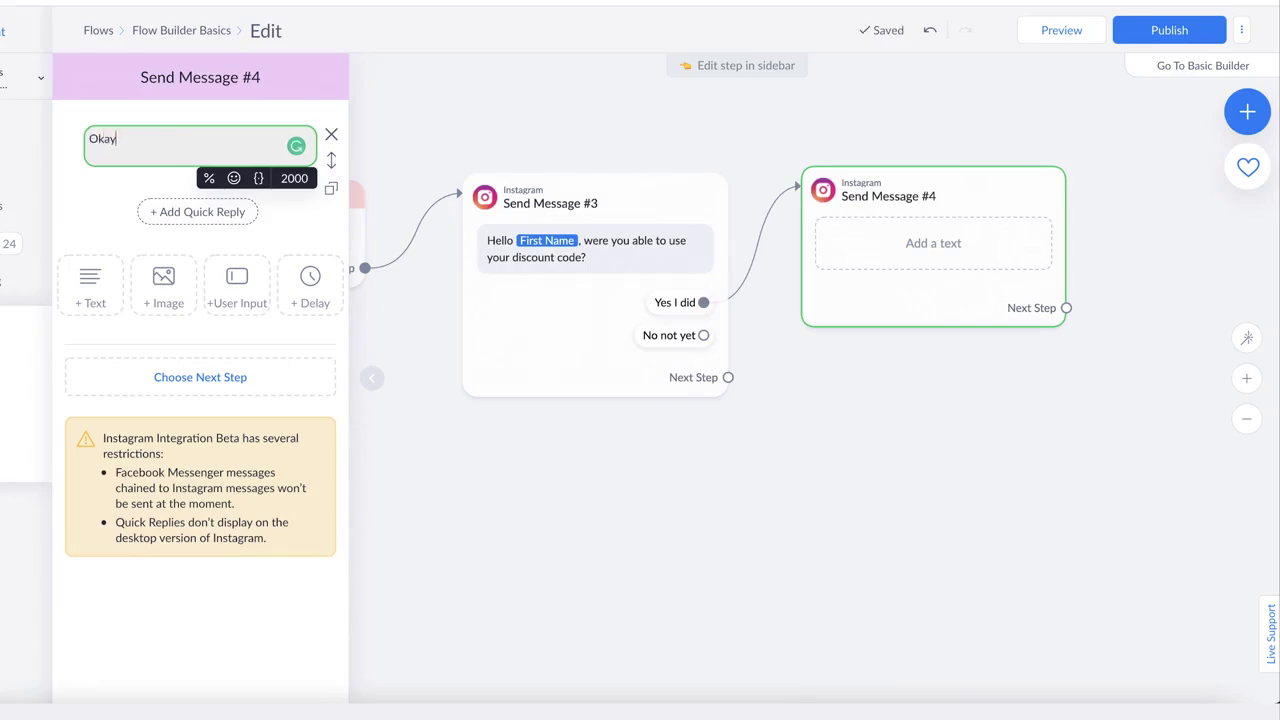
type(" wonderful!")
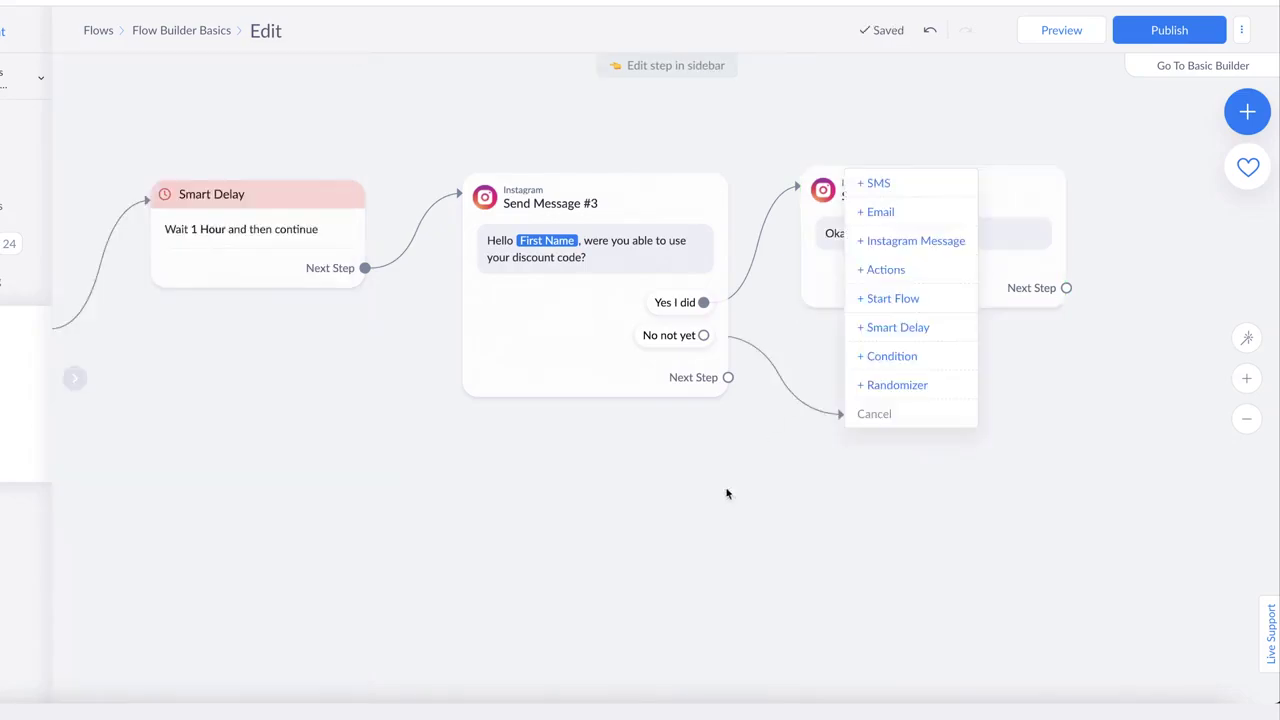
Duplicate the discount code message, place the copy below Send Message #4 and connect the "No not yet" reply to it
left_click(726, 491)
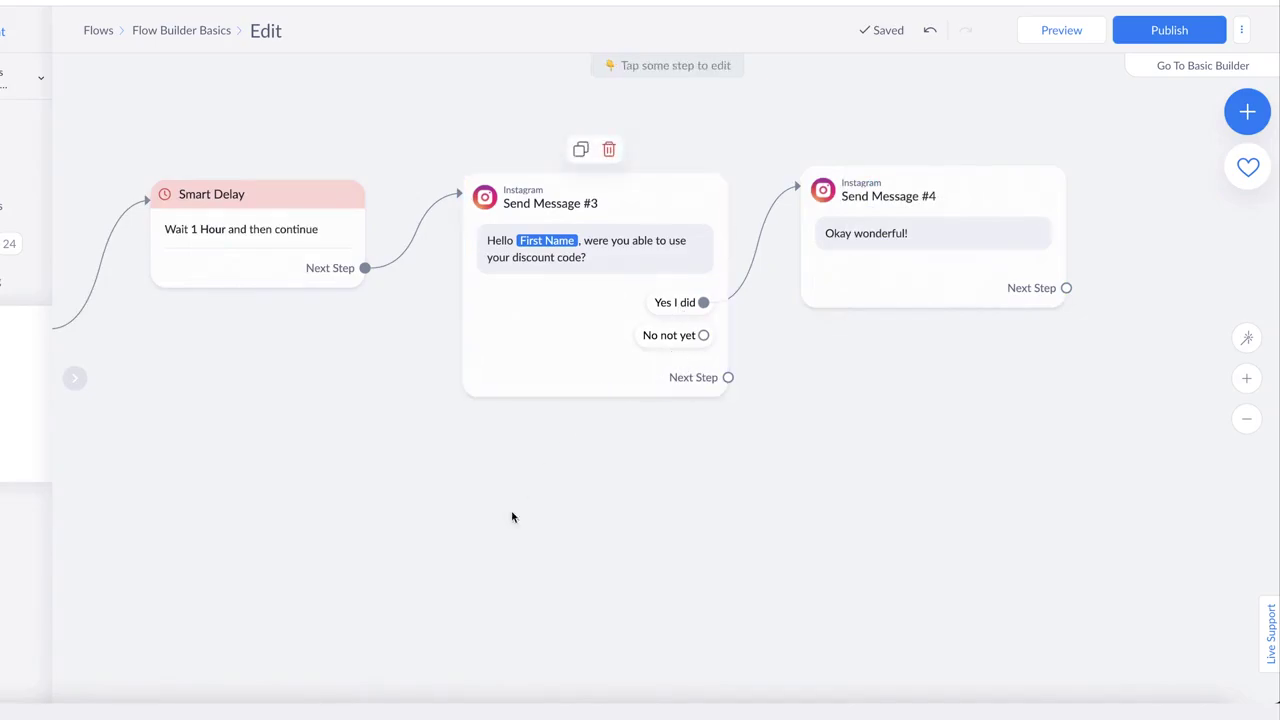
scroll(511, 517, "down", 3)
mouse_move(316, 324)
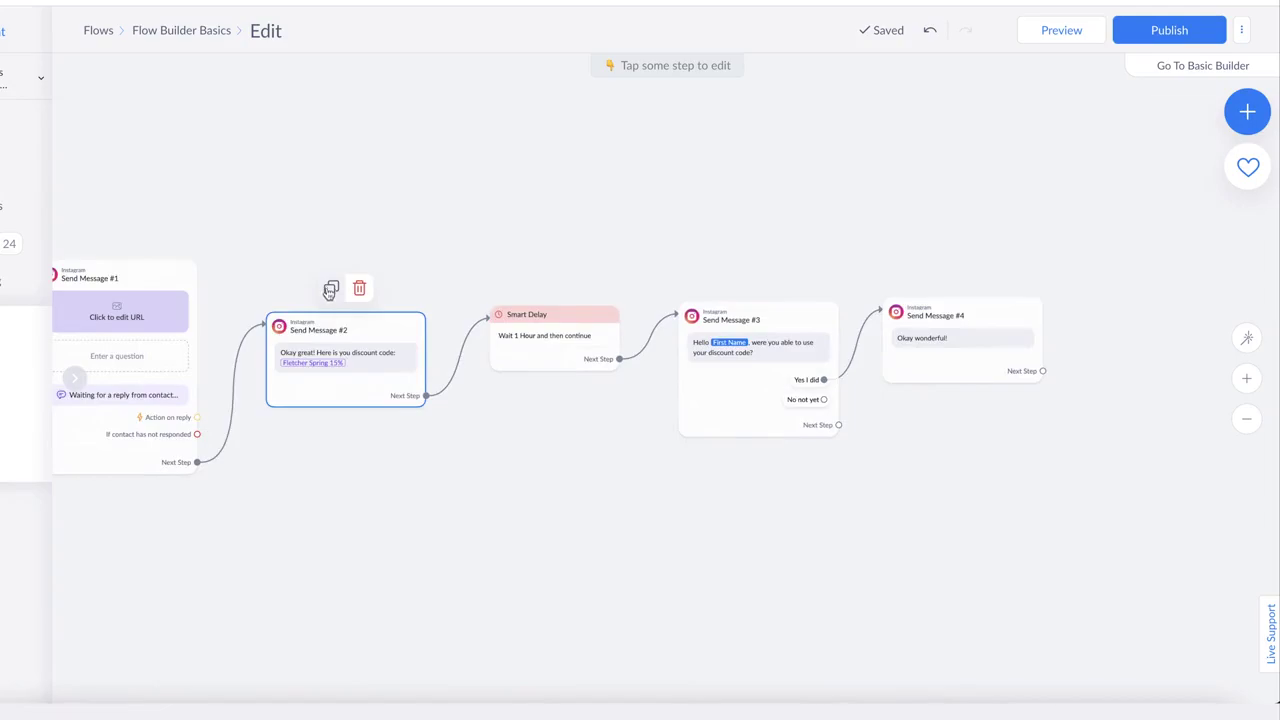
left_click(329, 293)
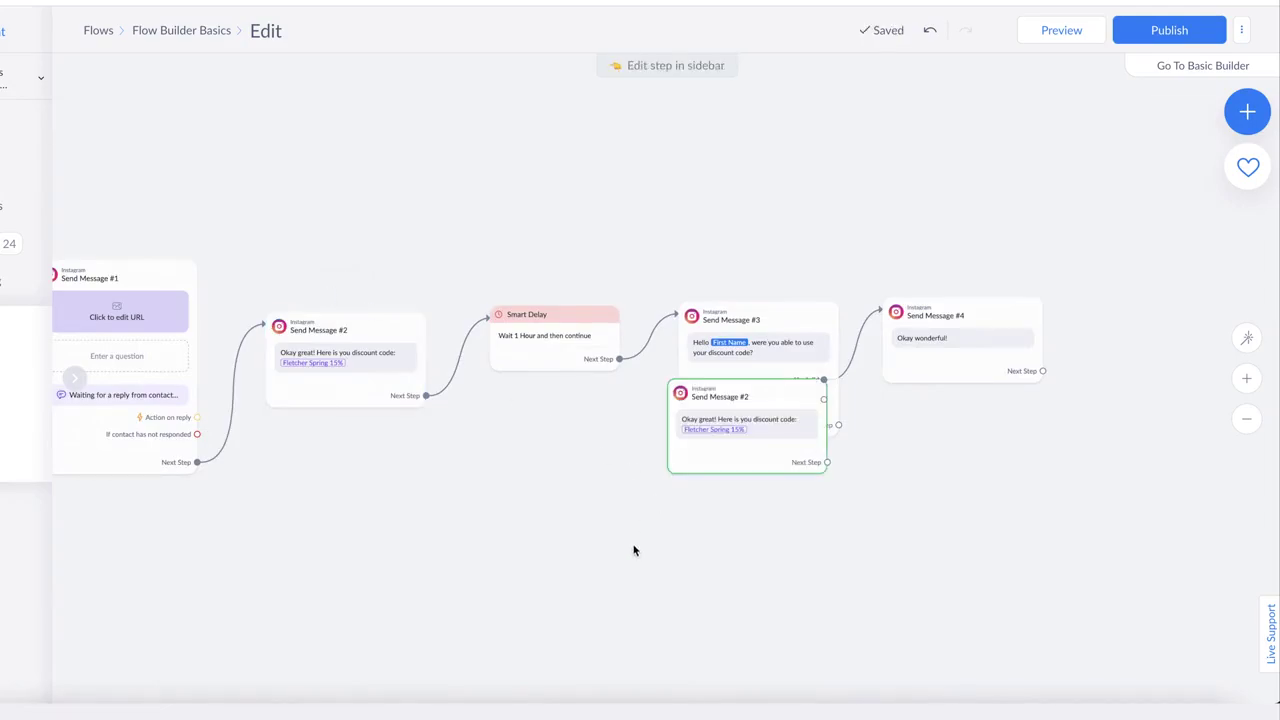
left_click_drag(636, 550, 323, 550)
left_click_drag(405, 450, 600, 480)
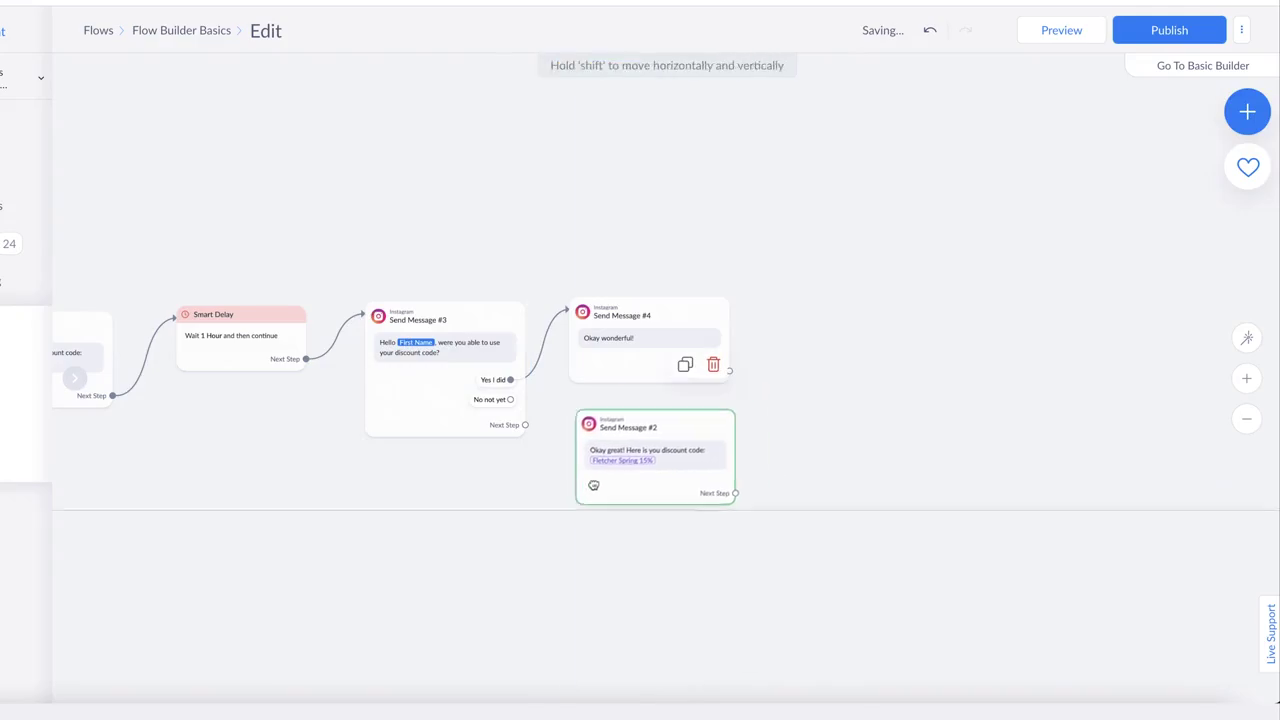
left_click(510, 399)
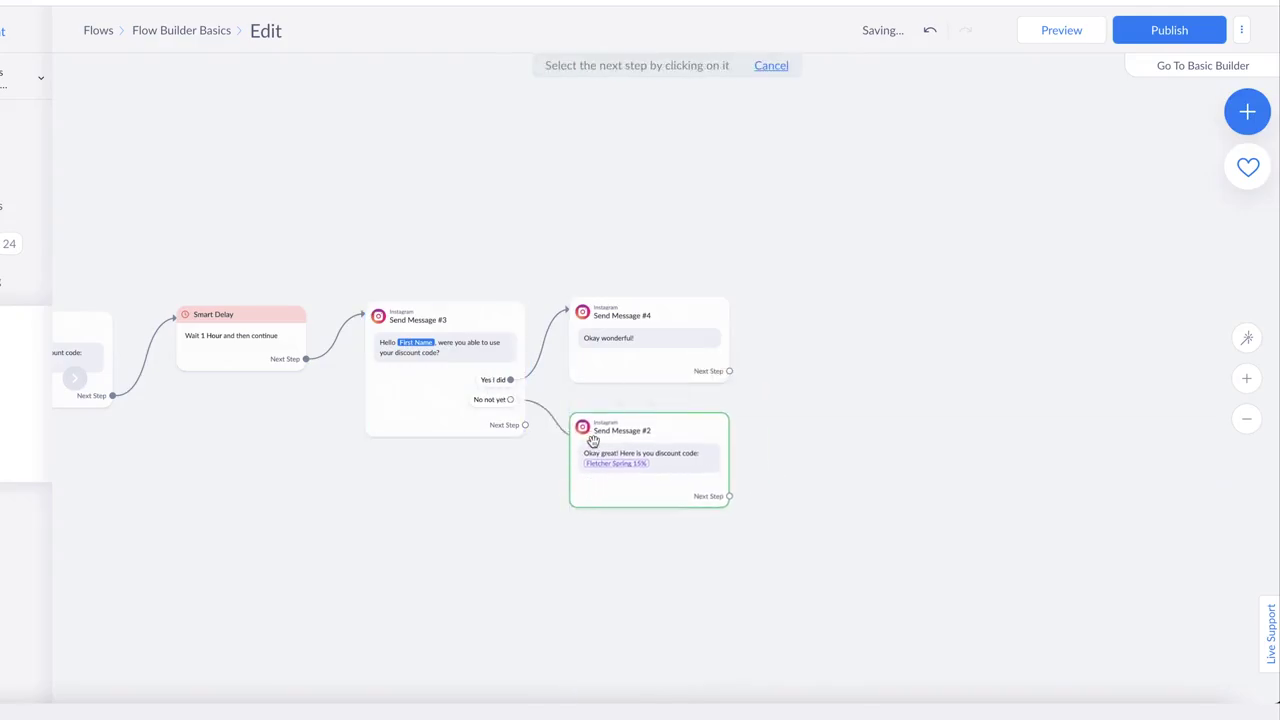
left_click(643, 470)
Reword the duplicated message to "No worries! Here is your discount code again:" before the Fletcher Spring 15% coupon
left_click(152, 140)
left_click_drag(152, 140, 75, 138)
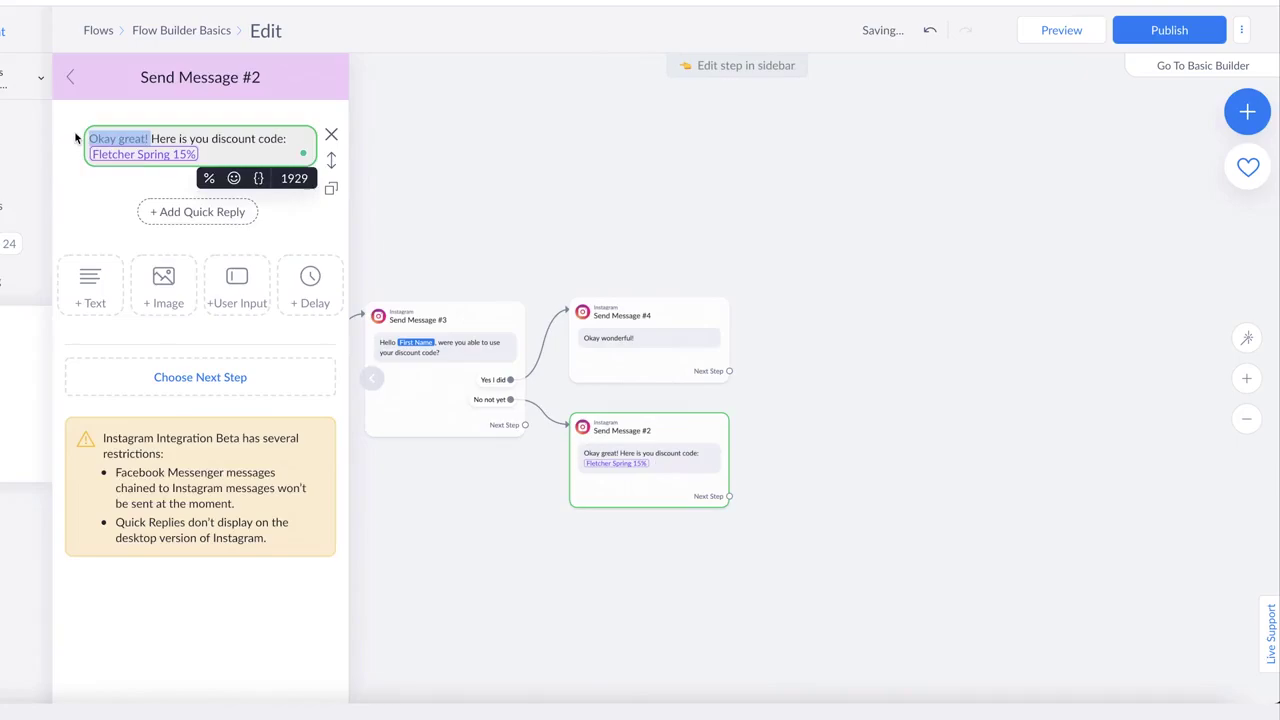
type("No wories!")
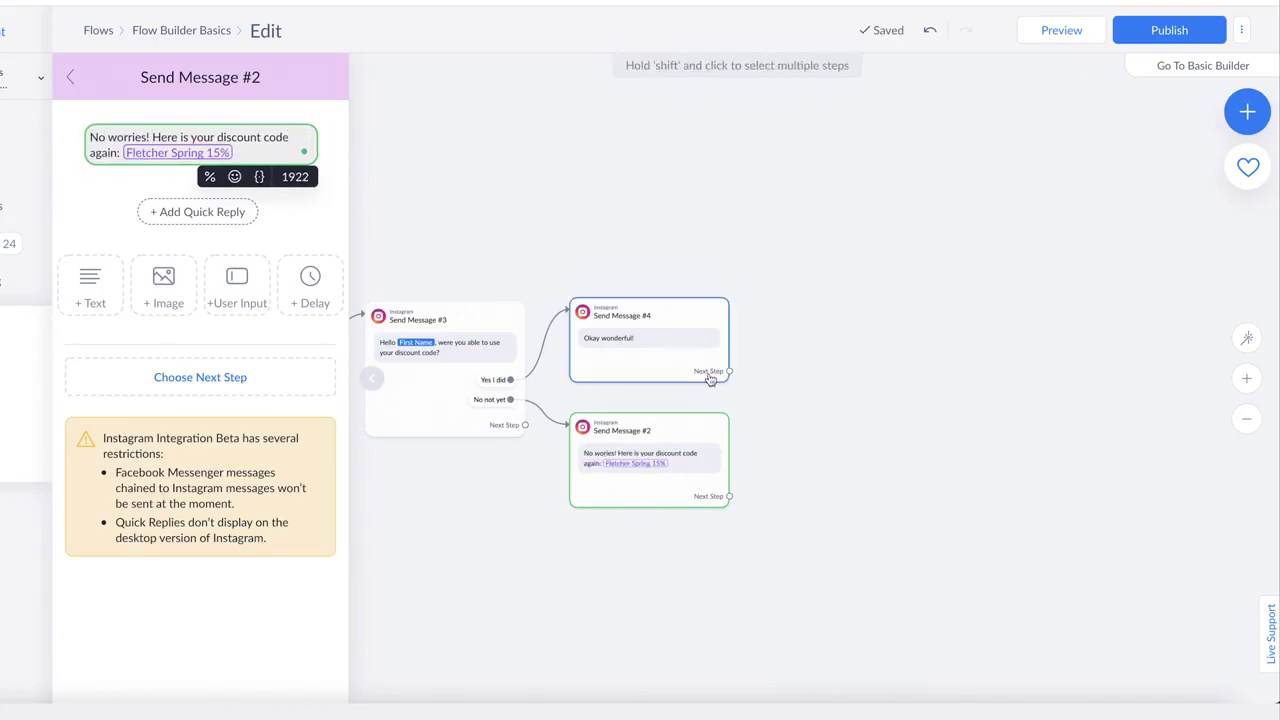
left_click(856, 540)
Select the Smart Delay and the three messages after it, duplicate them as a group and move the copies below the originals
left_click_drag(623, 609, 946, 531)
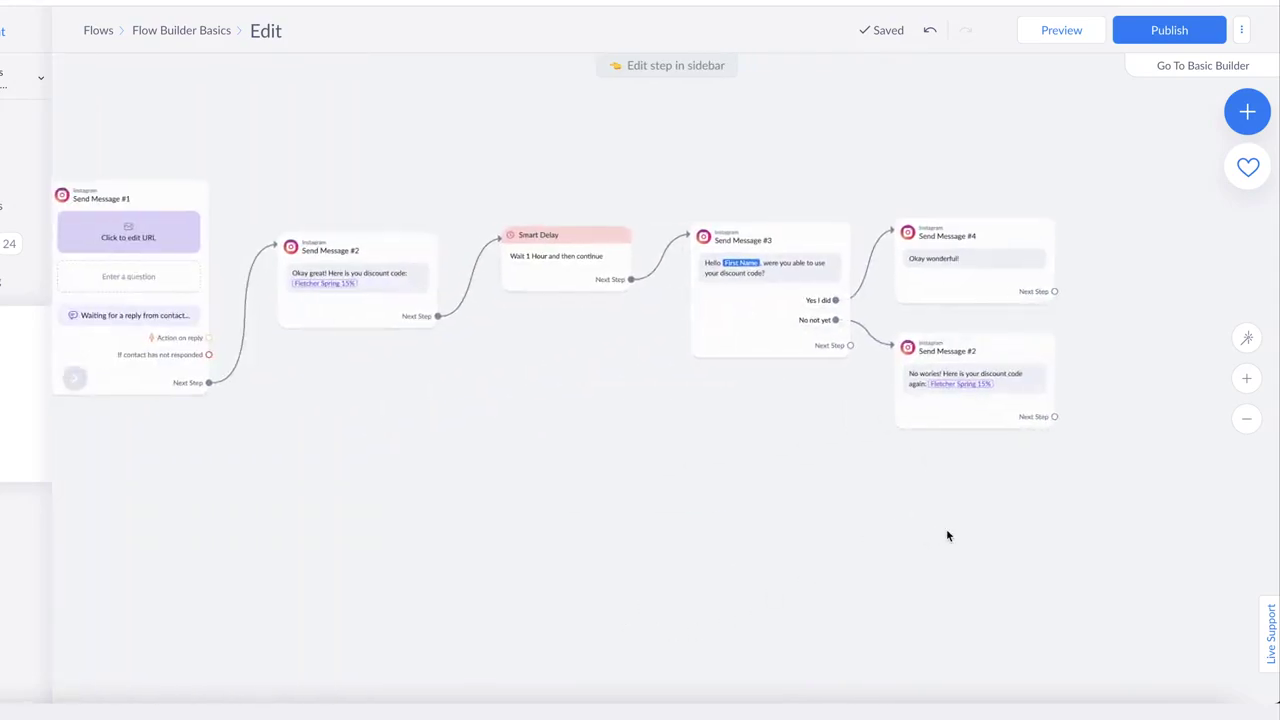
scroll(946, 531, "down", 3)
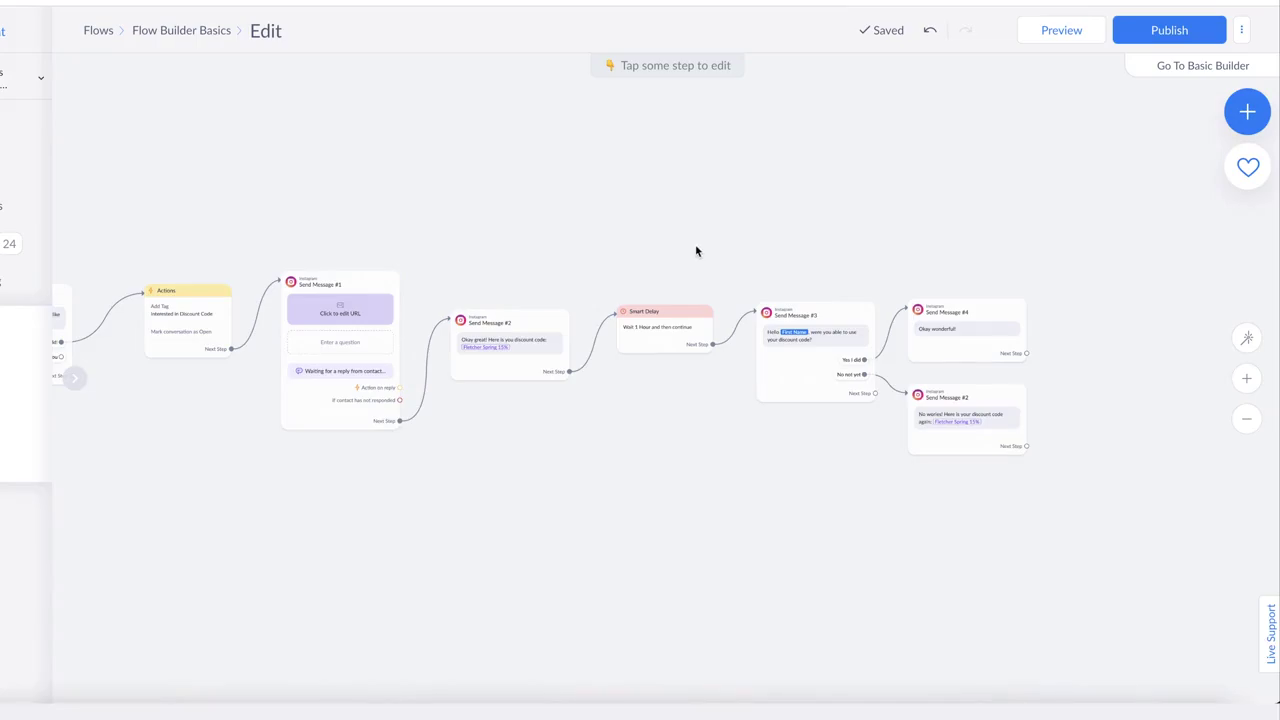
key("shift")
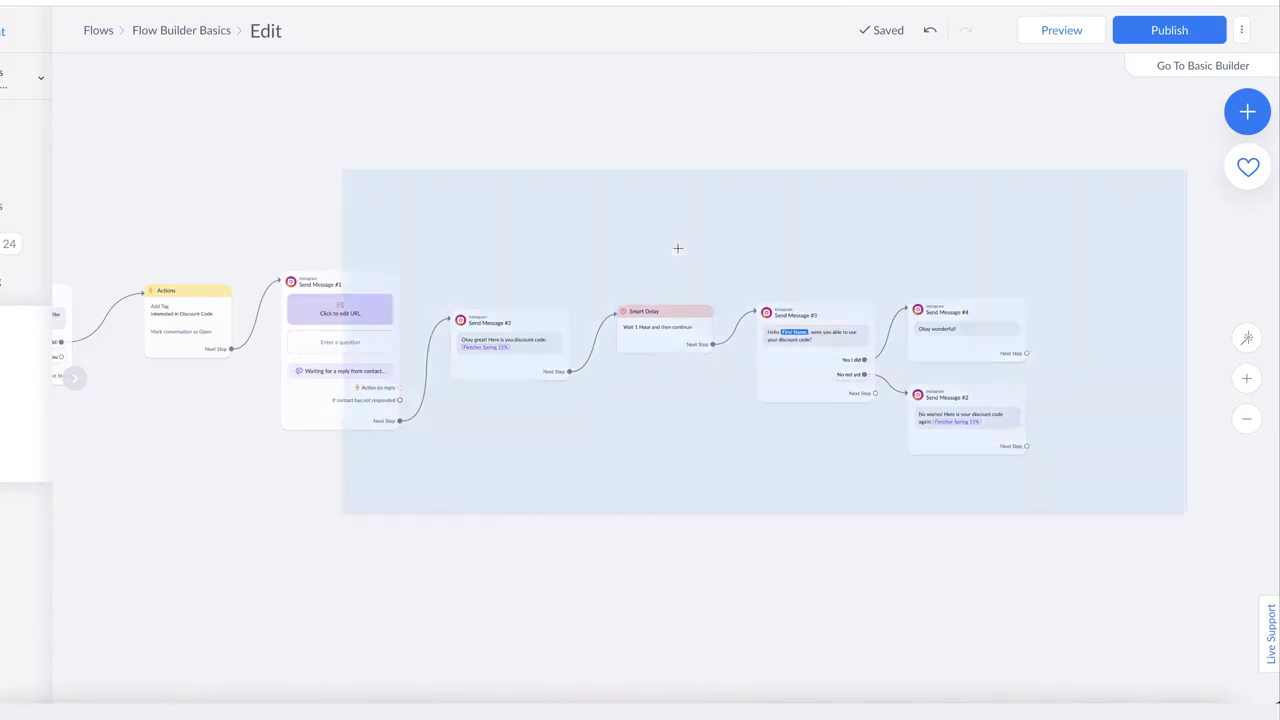
left_click_drag(680, 250, 988, 474)
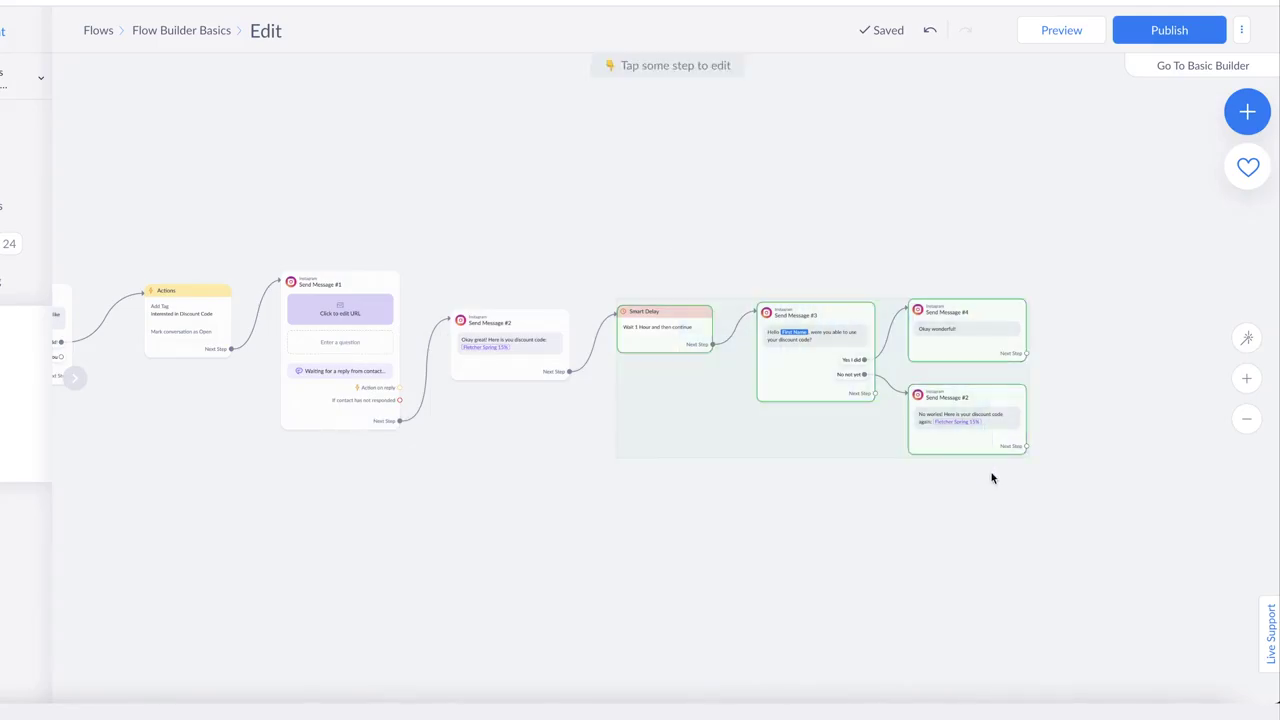
mouse_move(930, 380)
left_mouse_down()
mouse_move(918, 476)
mouse_move(918, 201)
mouse_move(953, 501)
mouse_move(935, 336)
mouse_move(917, 375)
mouse_move(937, 396)
left_mouse_up()
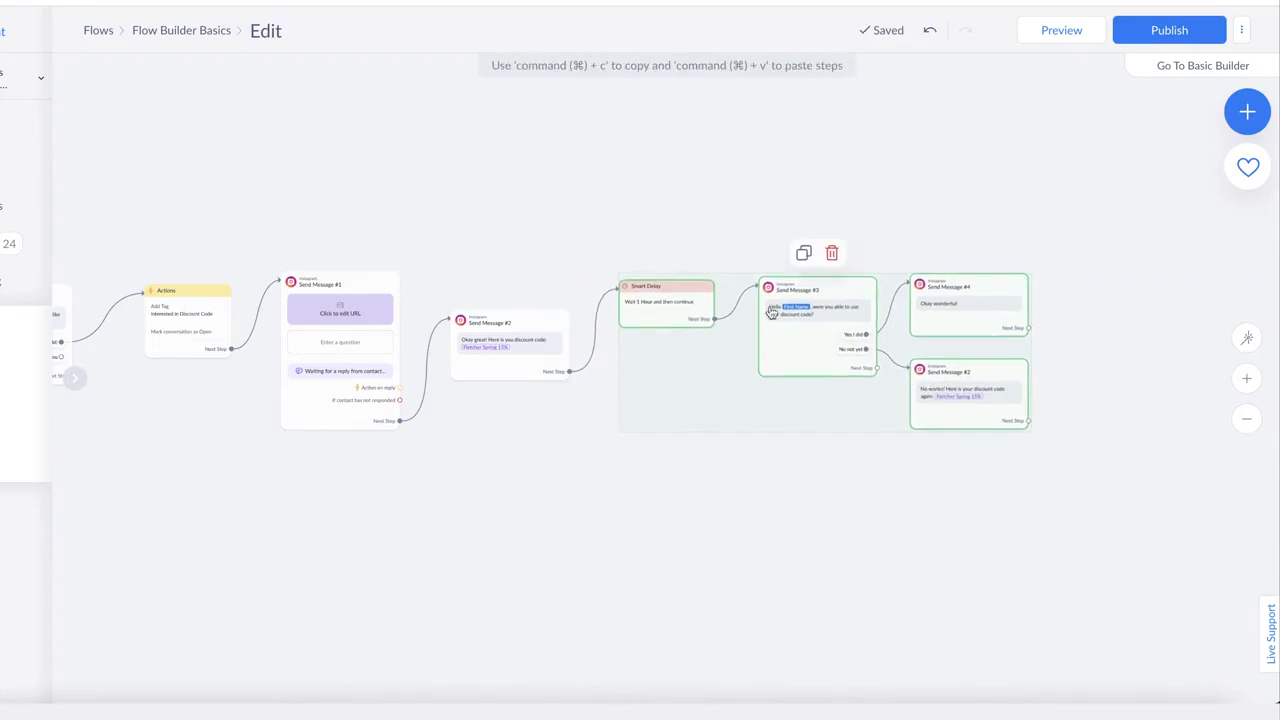
left_click(803, 255)
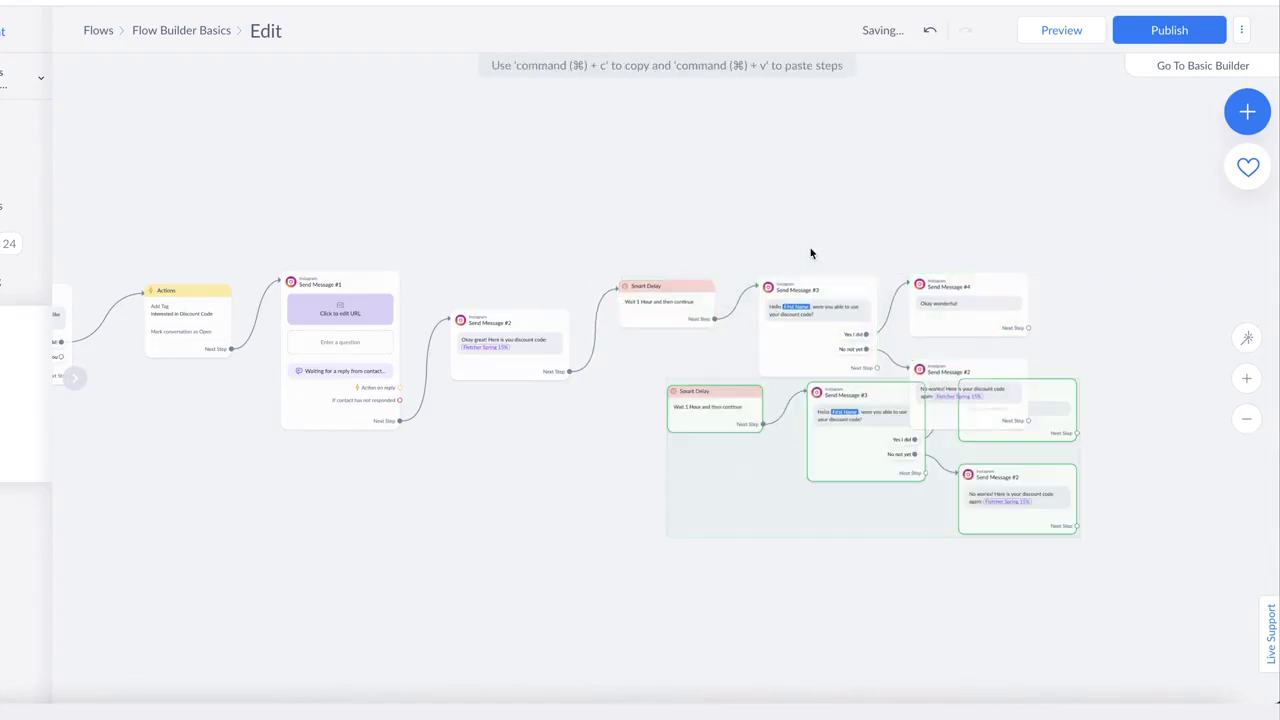
left_click_drag(851, 460, 777, 551)
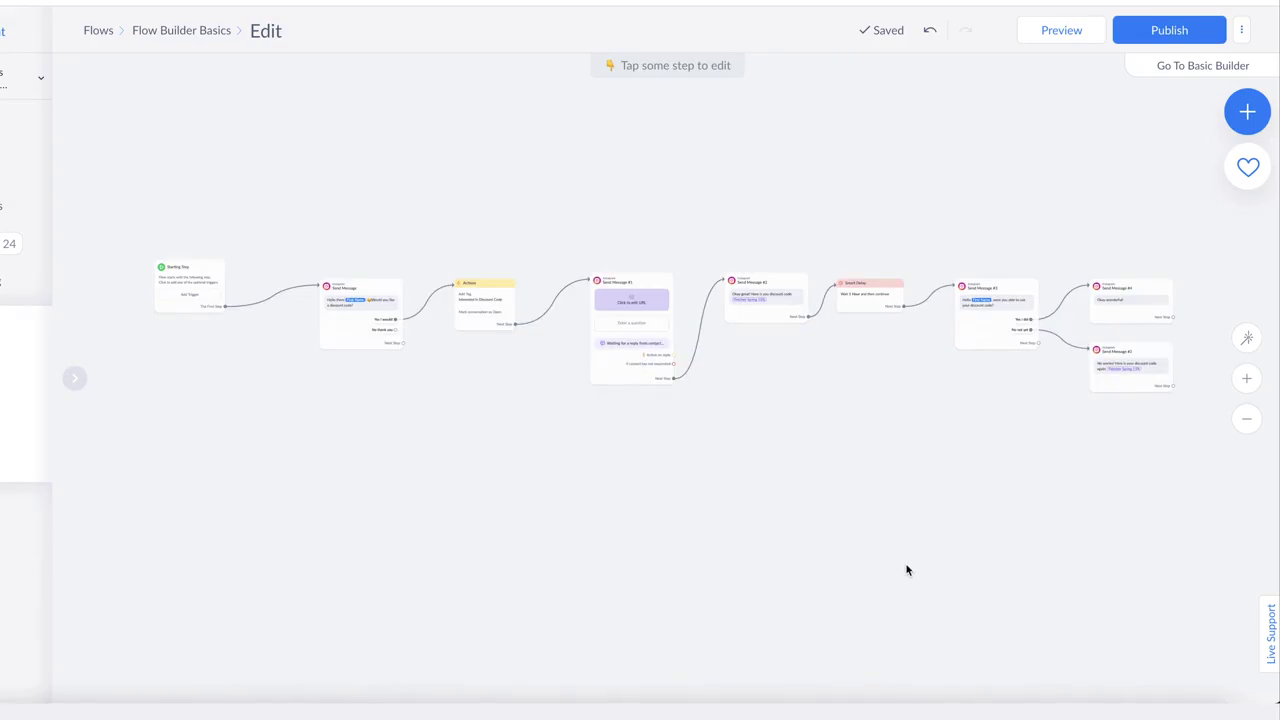
Scatter several flow steps around the canvas, including the Smart Delay and discount messages, and auto-arrange all steps
left_click_drag(757, 317, 770, 576)
left_click_drag(966, 352, 935, 155)
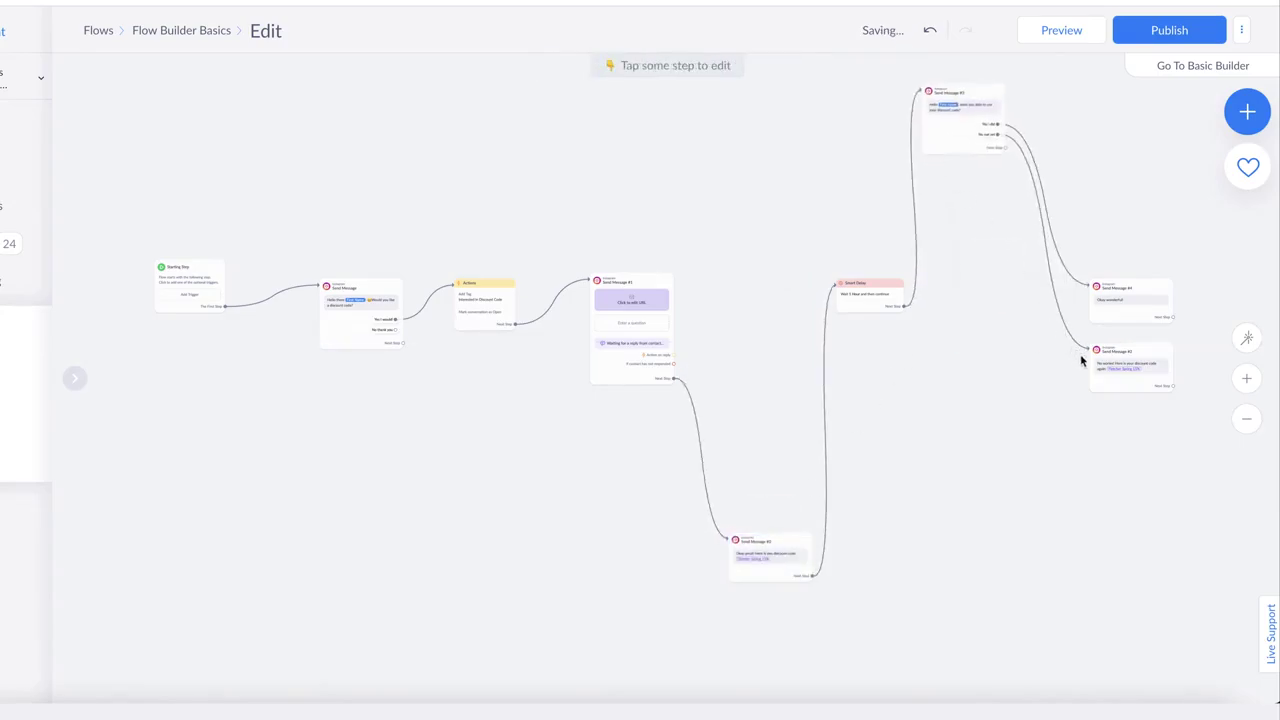
left_click_drag(1081, 360, 916, 370)
left_click_drag(1110, 300, 1128, 157)
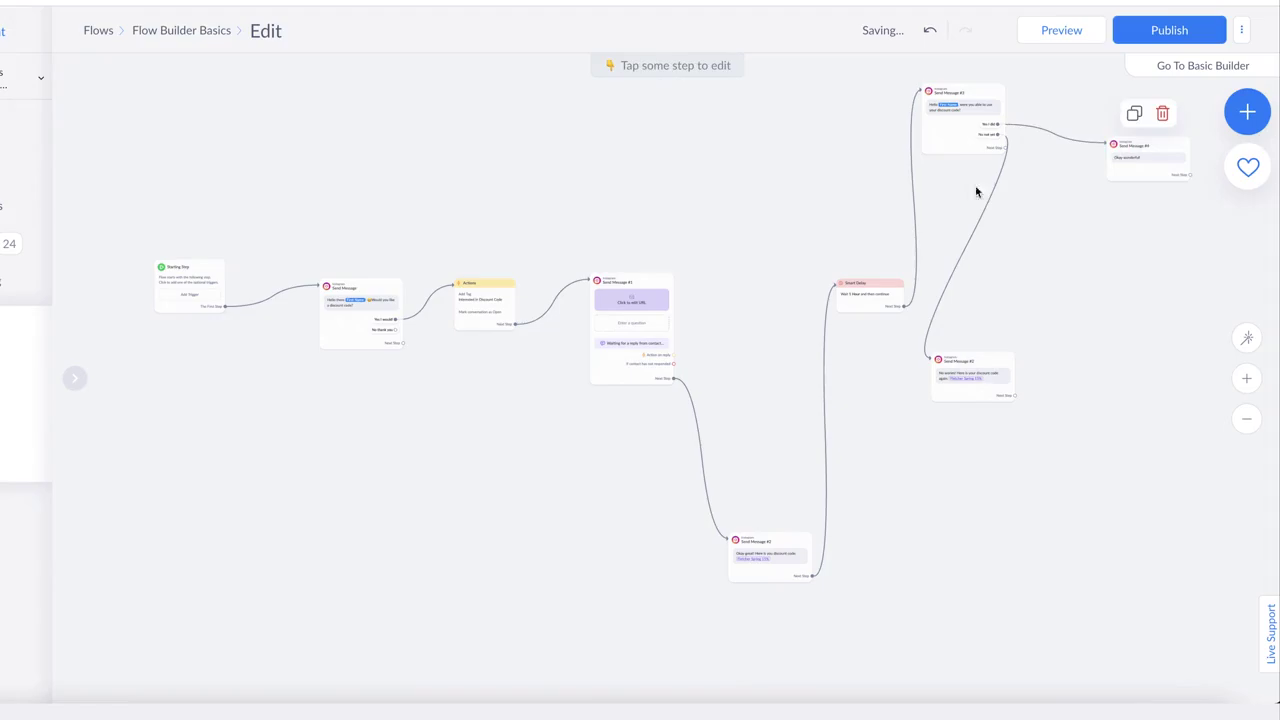
left_click_drag(866, 290, 1003, 290)
left_click_drag(630, 292, 799, 251)
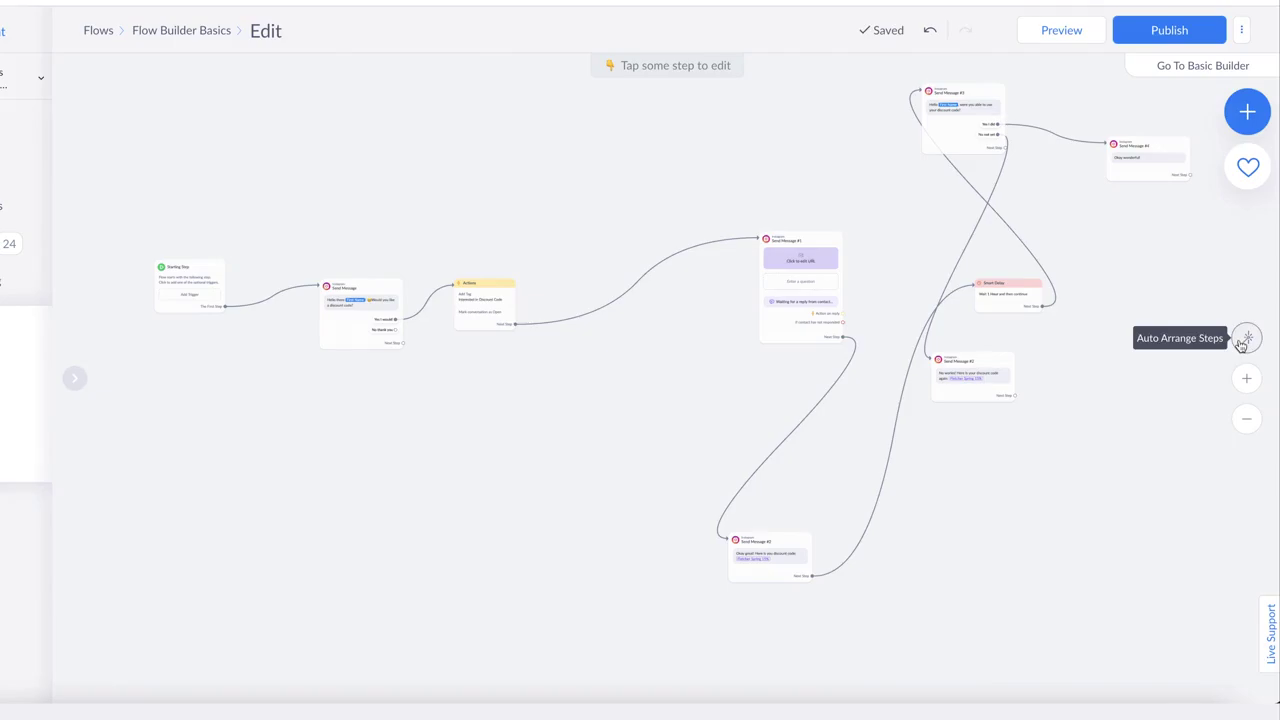
left_click(1243, 341)
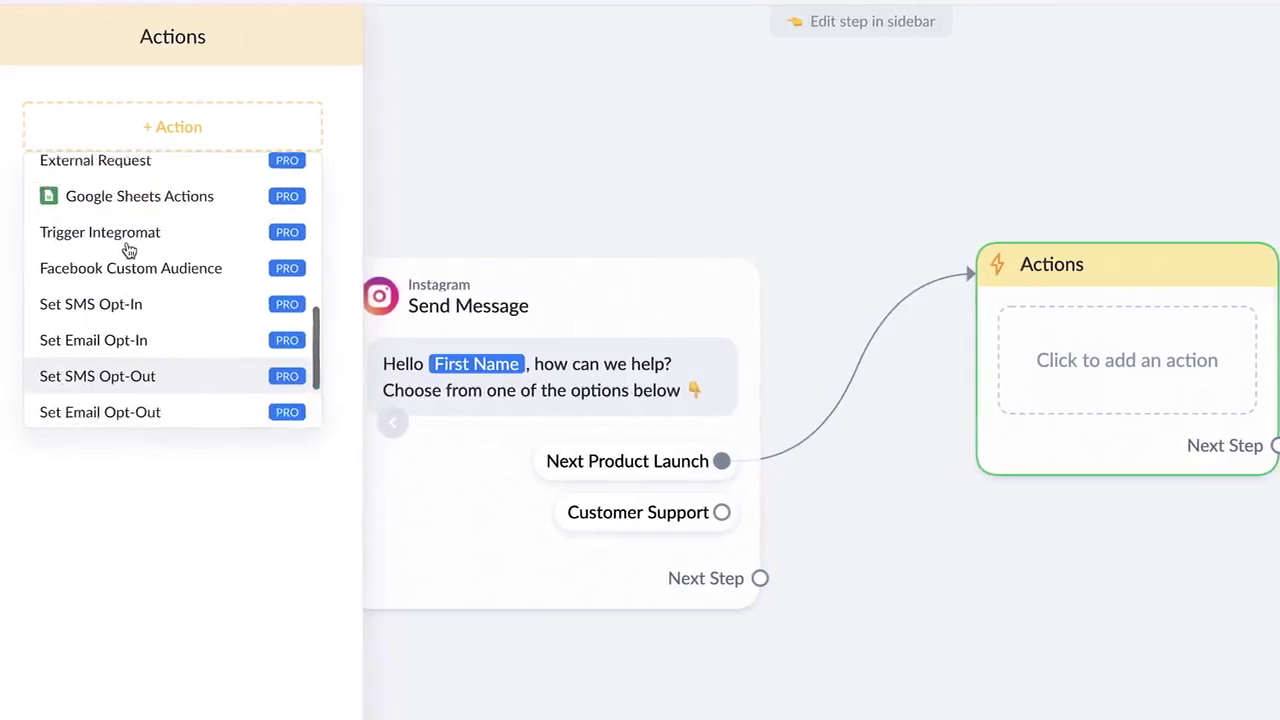
scroll(128, 250, "up", 3)
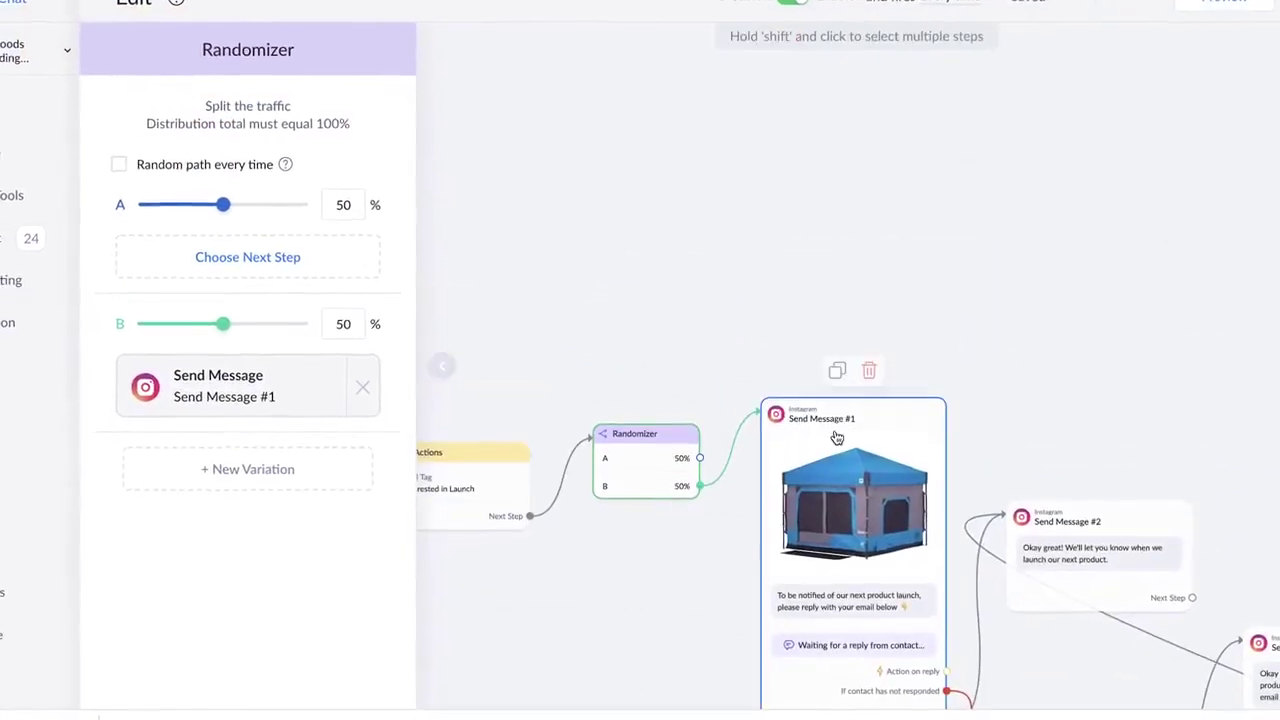
left_click_drag(876, 493, 876, 143)
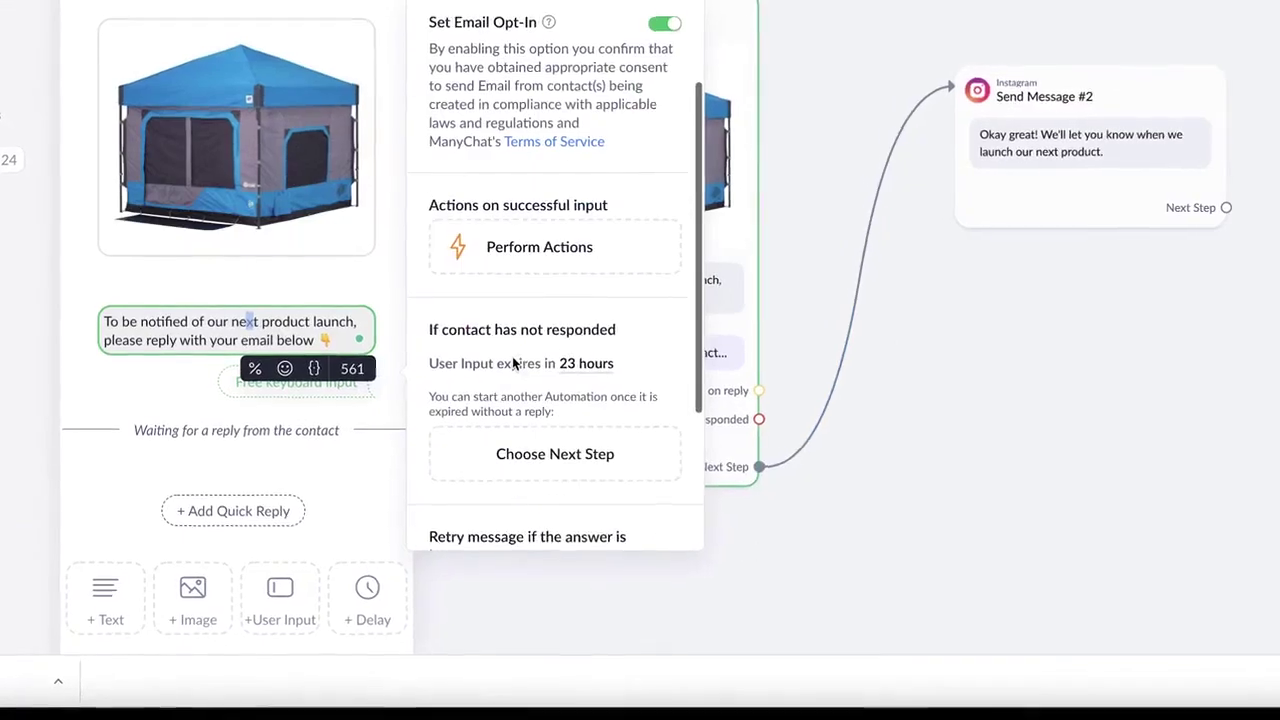
left_click(600, 371)
double_click(604, 443)
type("5010/dashboard")
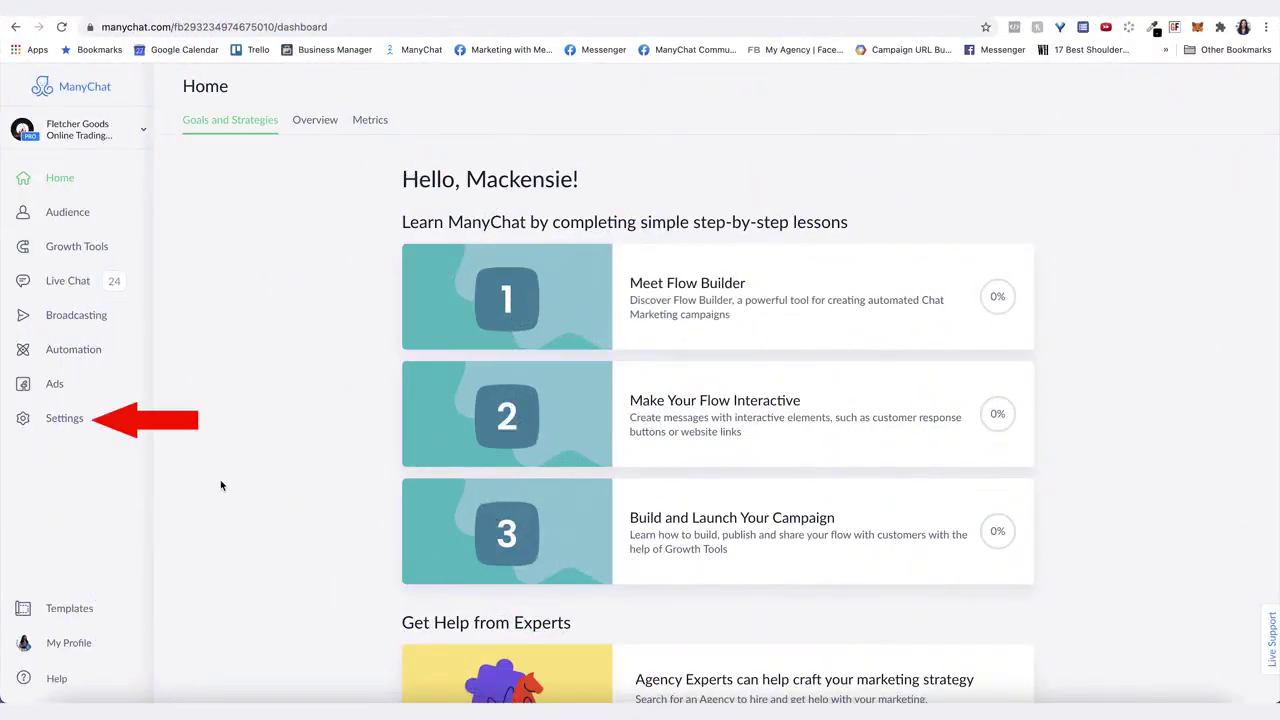
Open the Instagram channel's Default Reply from the account settings and start editing its flow
left_click(40, 426)
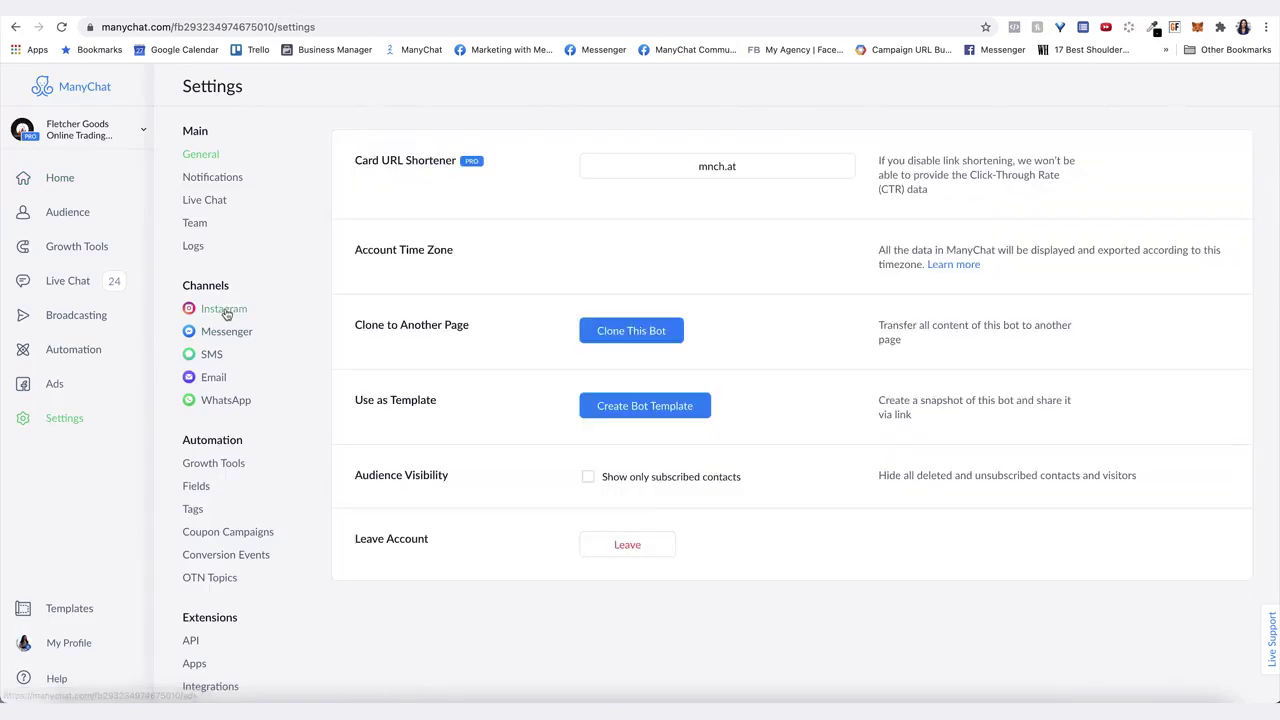
left_click(225, 309)
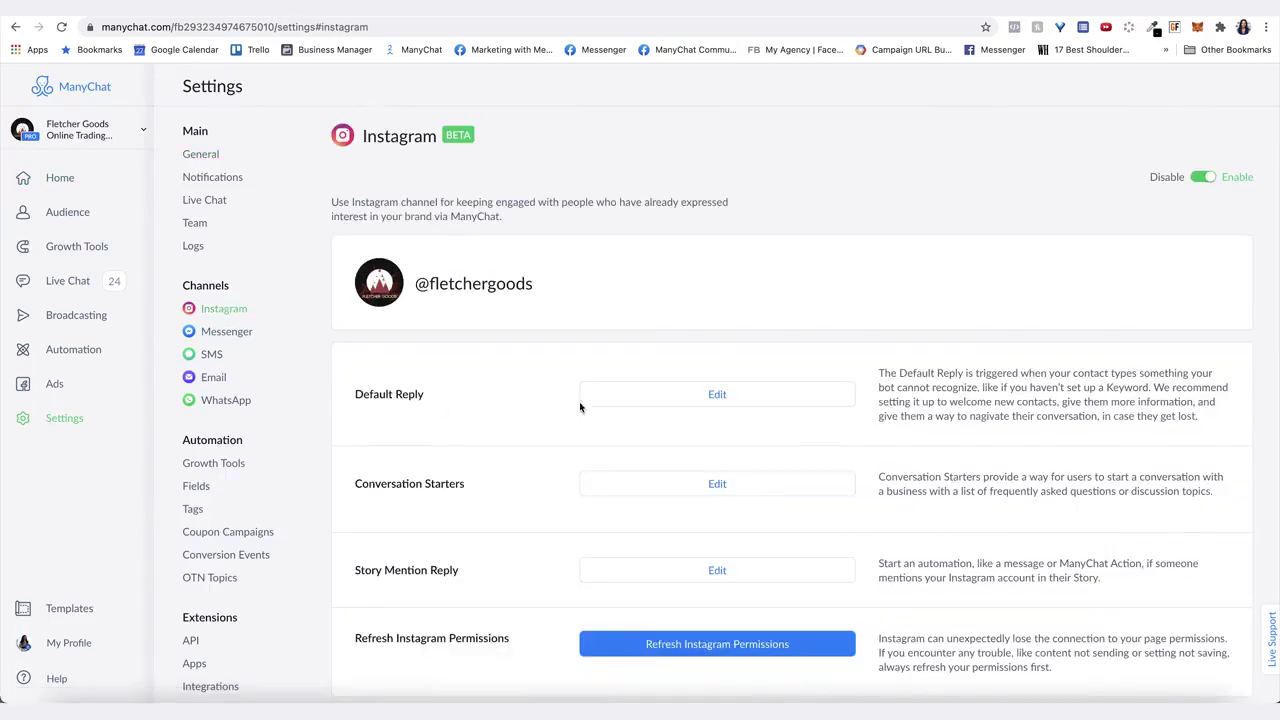
left_click(697, 400)
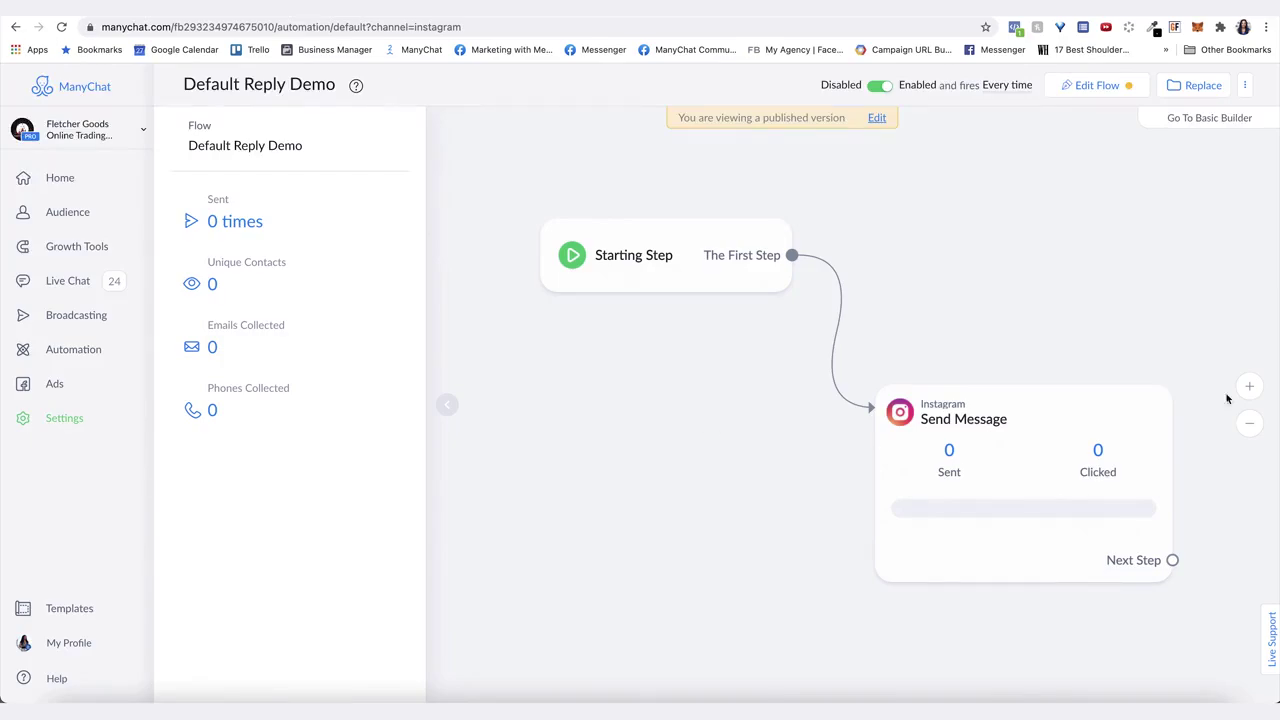
left_click(876, 118)
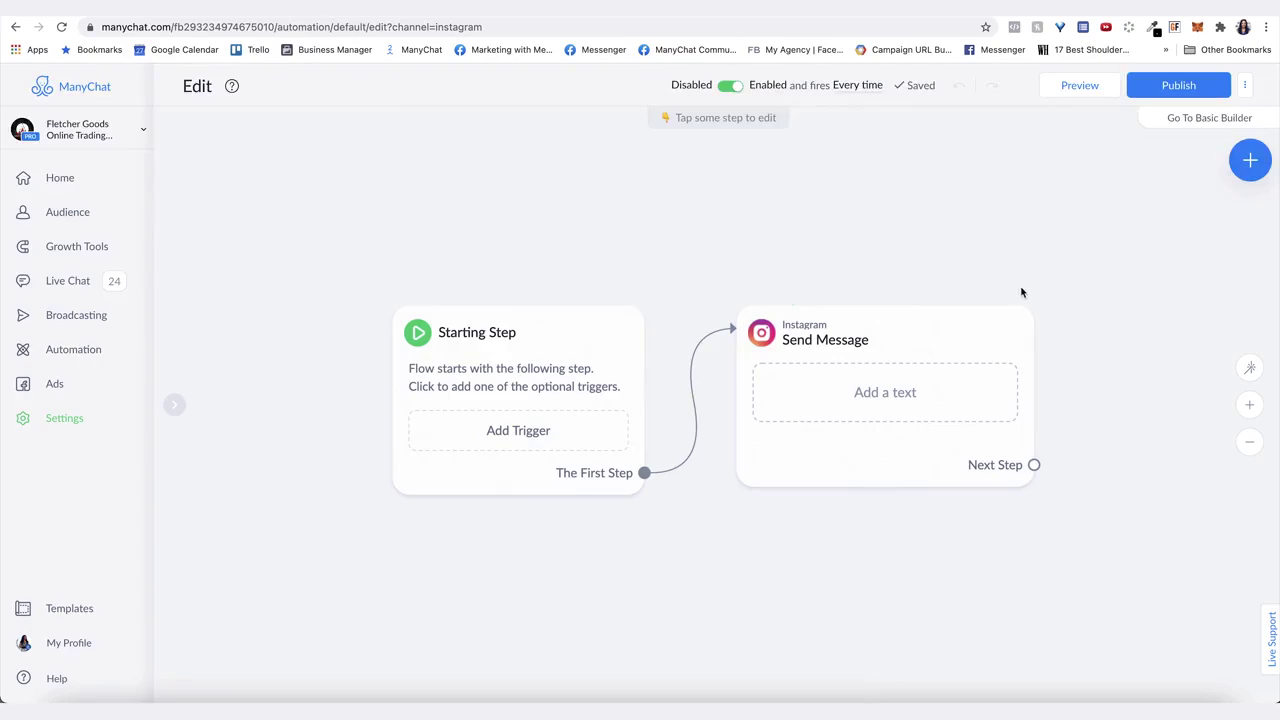
Add the quick replies "Next Product Launch" and "Customer Support" to the first Send Message step
left_click(806, 394)
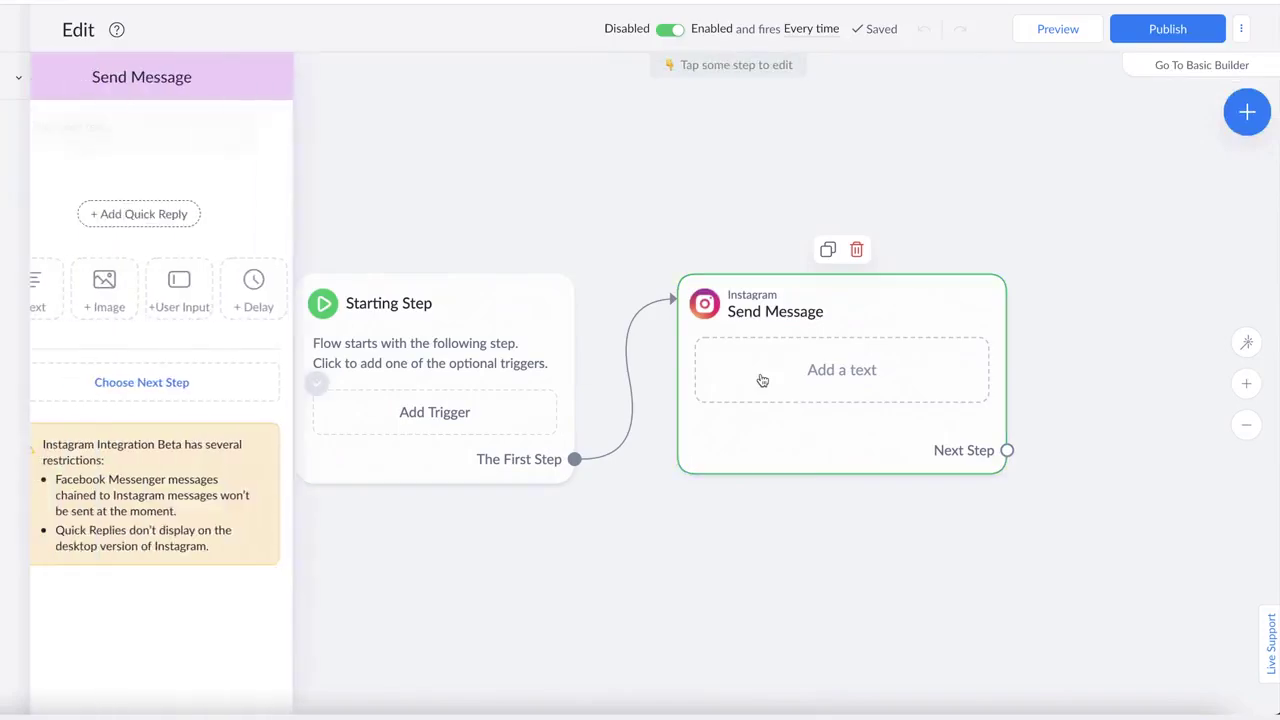
left_click(290, 252)
type("Next Product Launch")
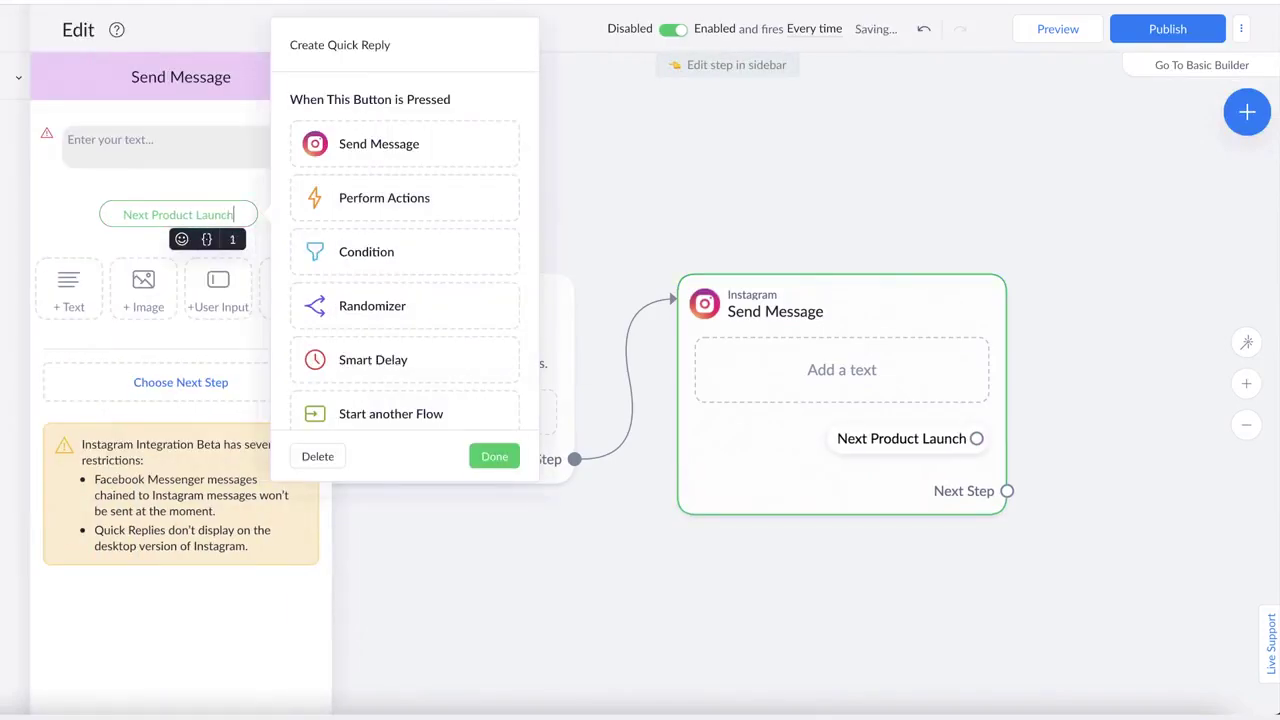
left_click(77, 232)
left_click(192, 250)
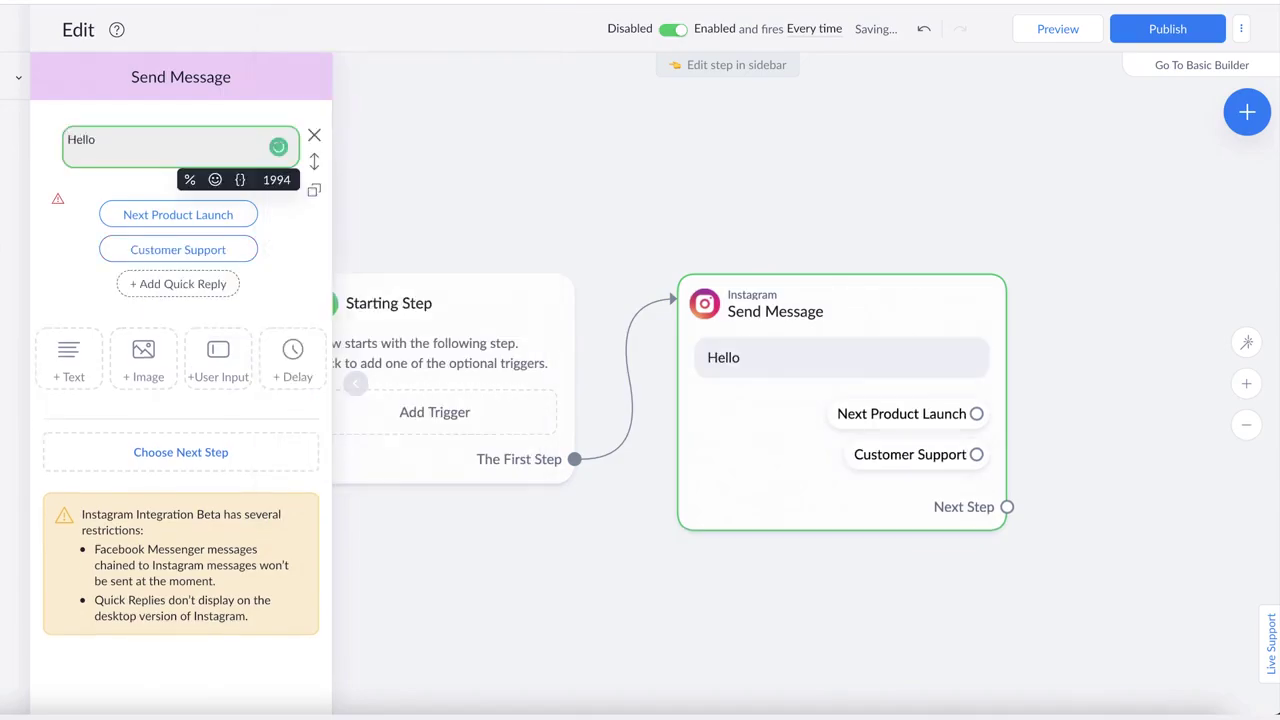
Write the message "Hello {First Name}, how can we help? Choose from one of the options below" with a pointing-down emoji
type("{first")
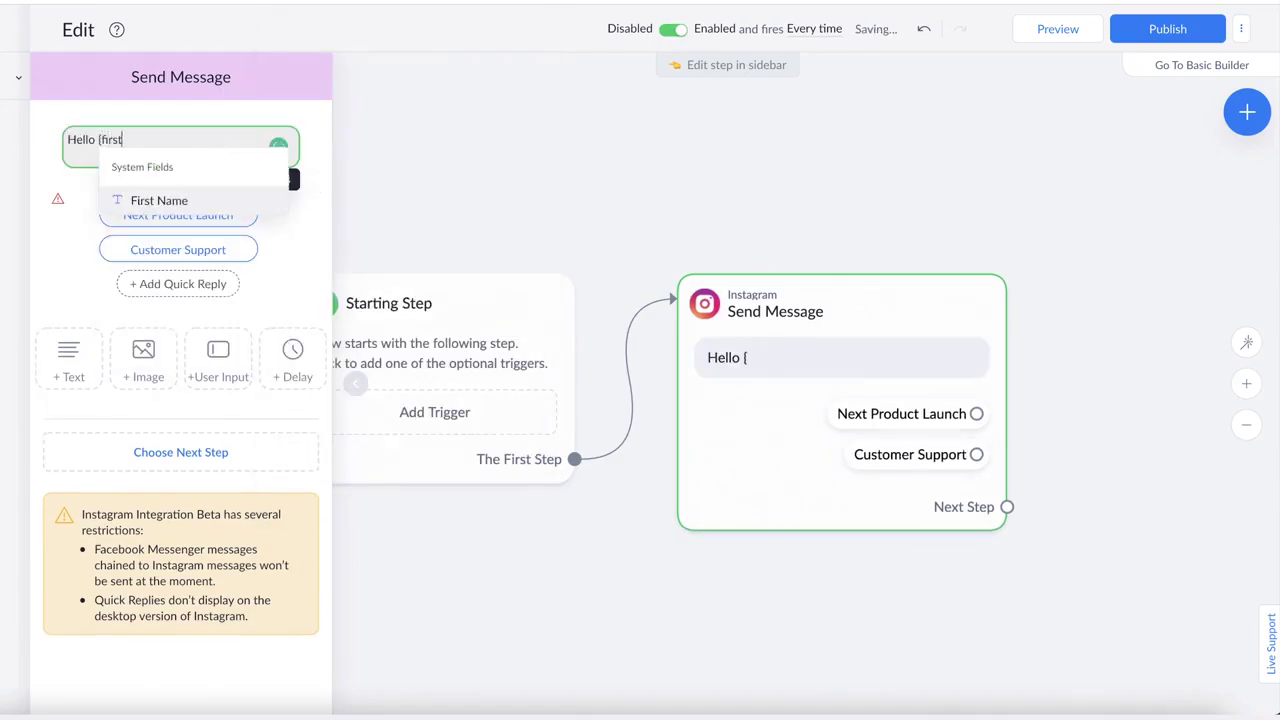
left_click(190, 199)
type(", how can we help?")
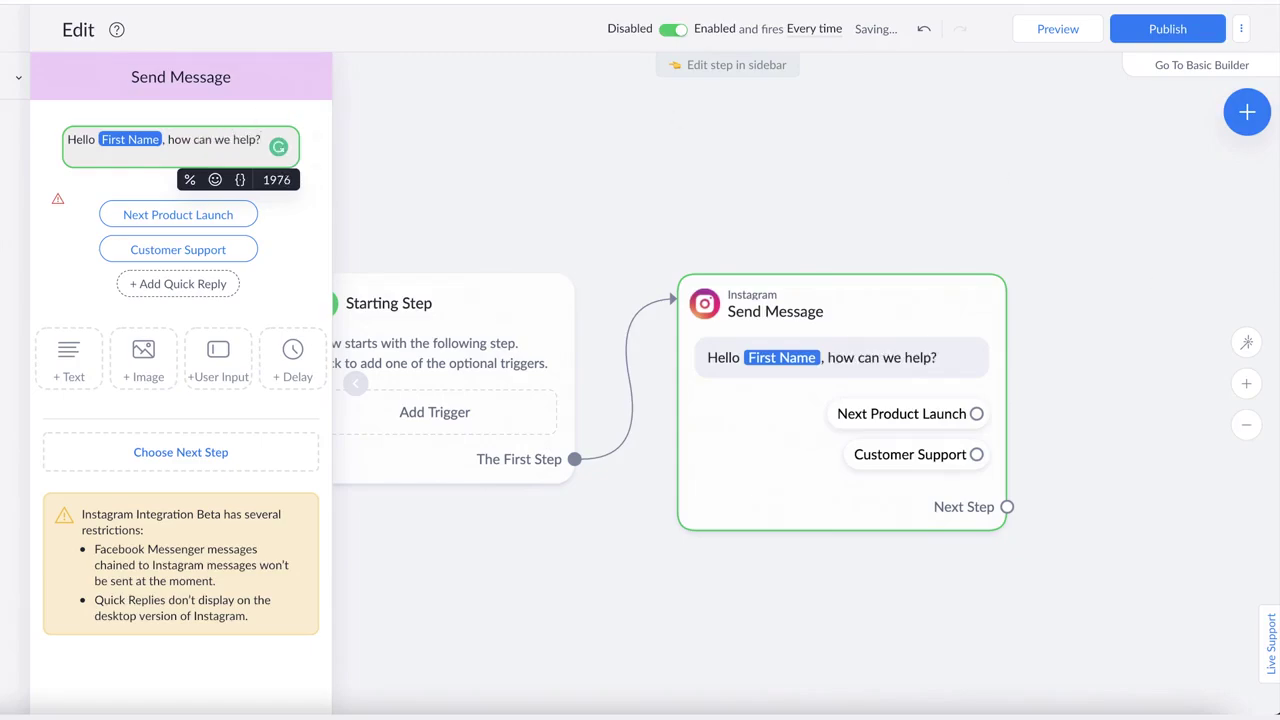
key("Return")
type("Choose from one")
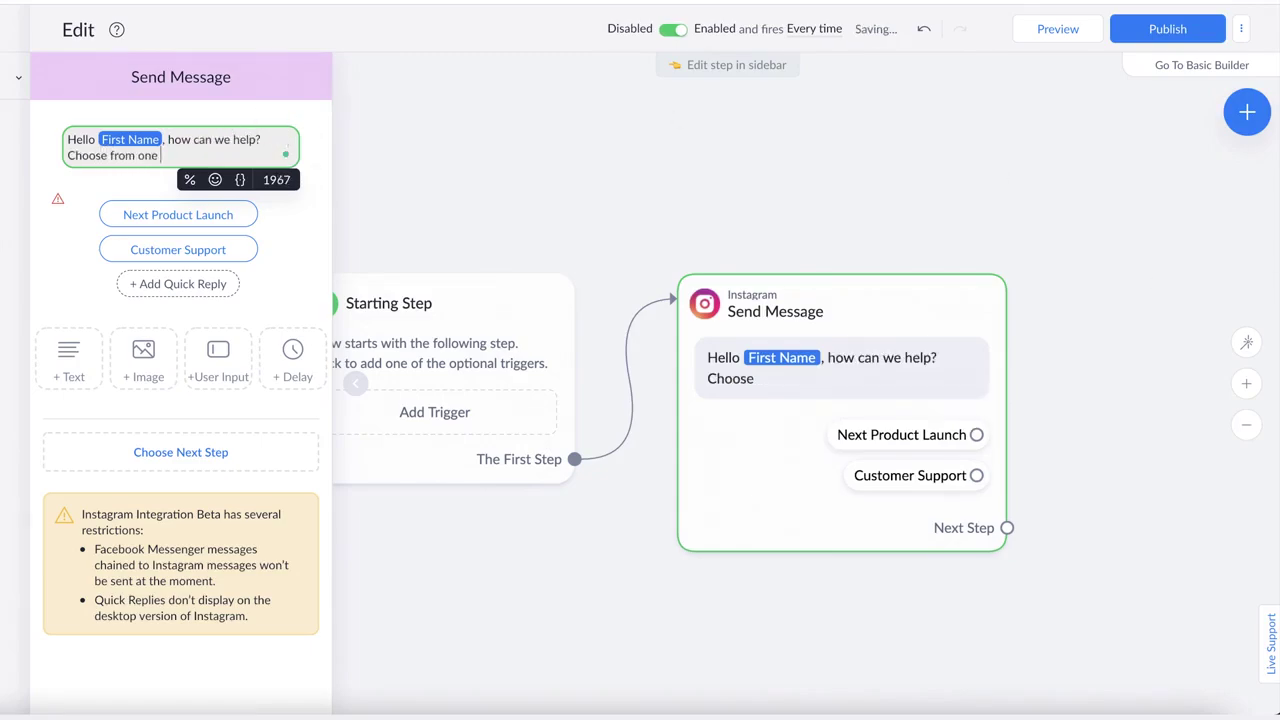
type(" of the options below")
left_click(214, 179)
left_click(97, 294)
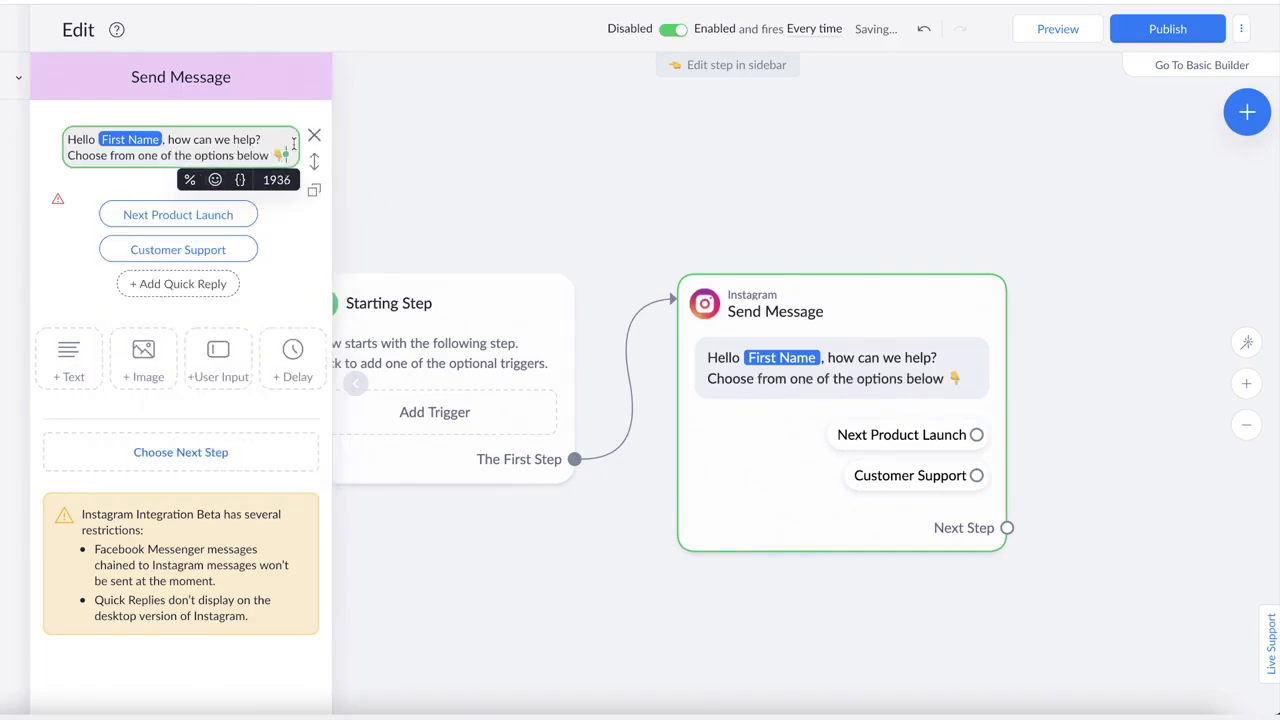
Connect the "Next Product Launch" quick reply to a new Actions step placed beside the message
left_click(704, 222)
left_click_drag(704, 222, 343, 200)
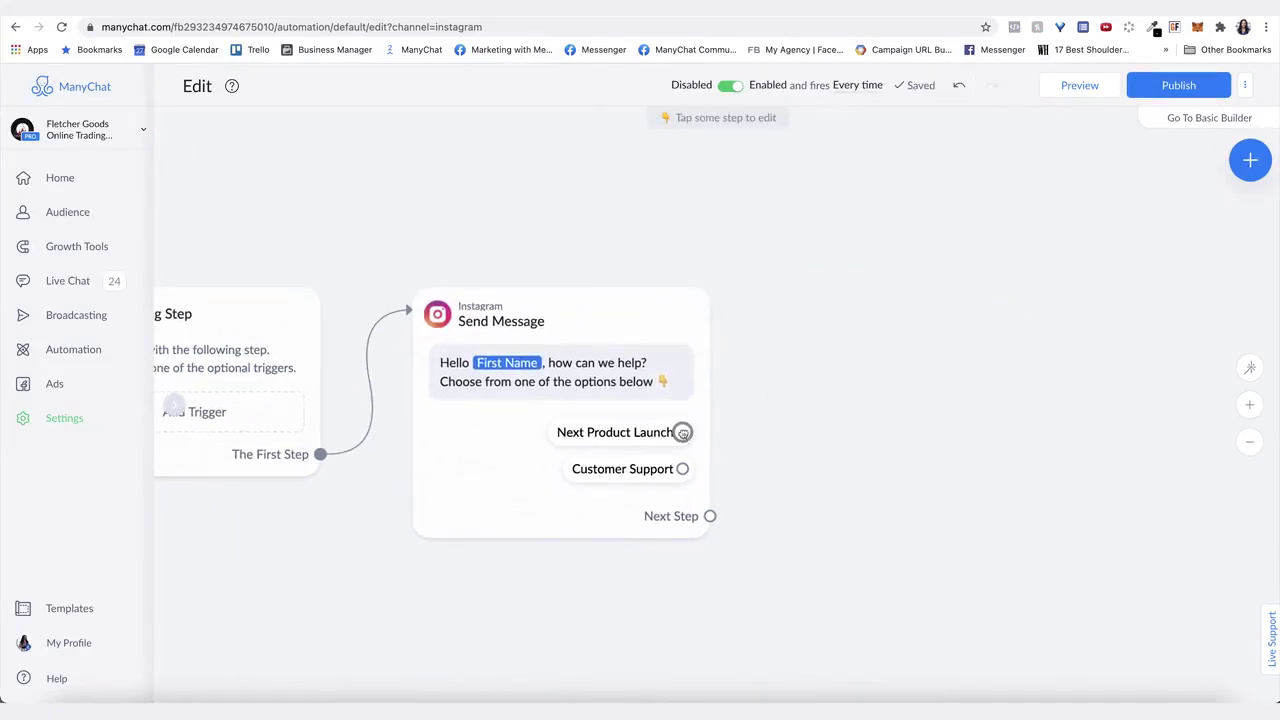
left_click_drag(683, 432, 864, 301)
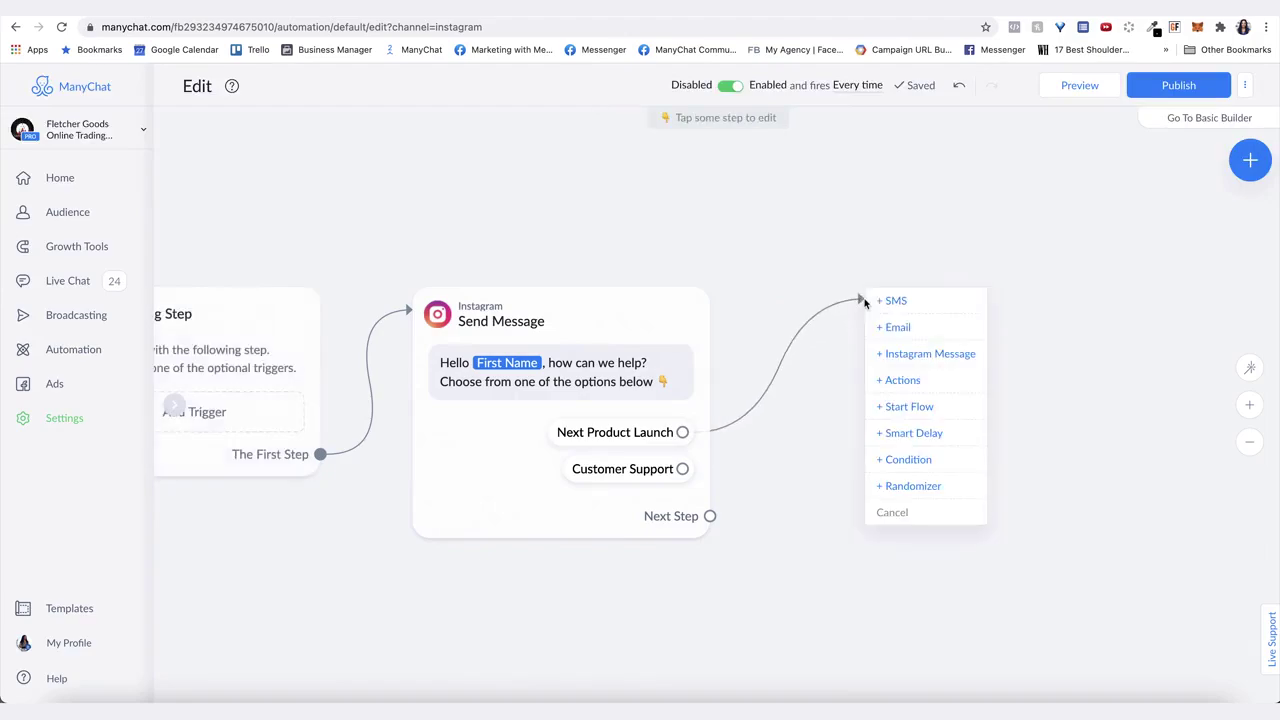
left_click(893, 383)
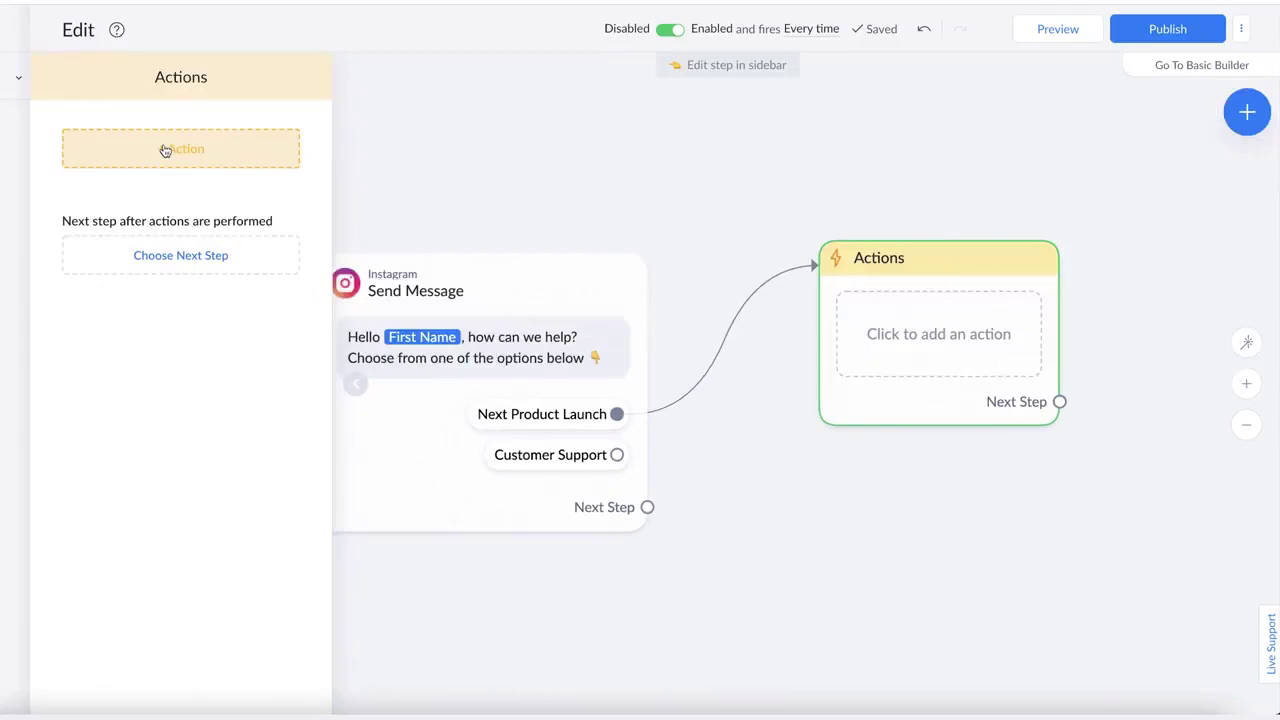
Add an Add Tag action that applies a new tag named "Interested in Launch"
left_click(165, 151)
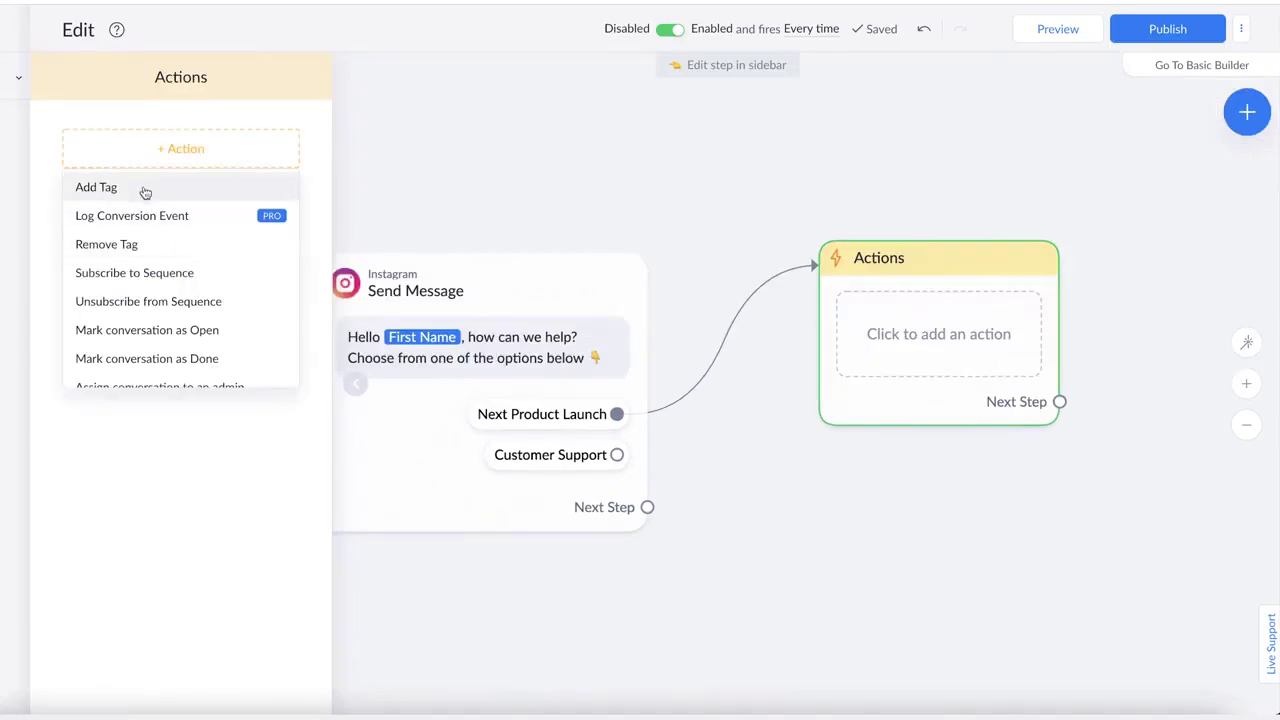
scroll(158, 372, "down", 5)
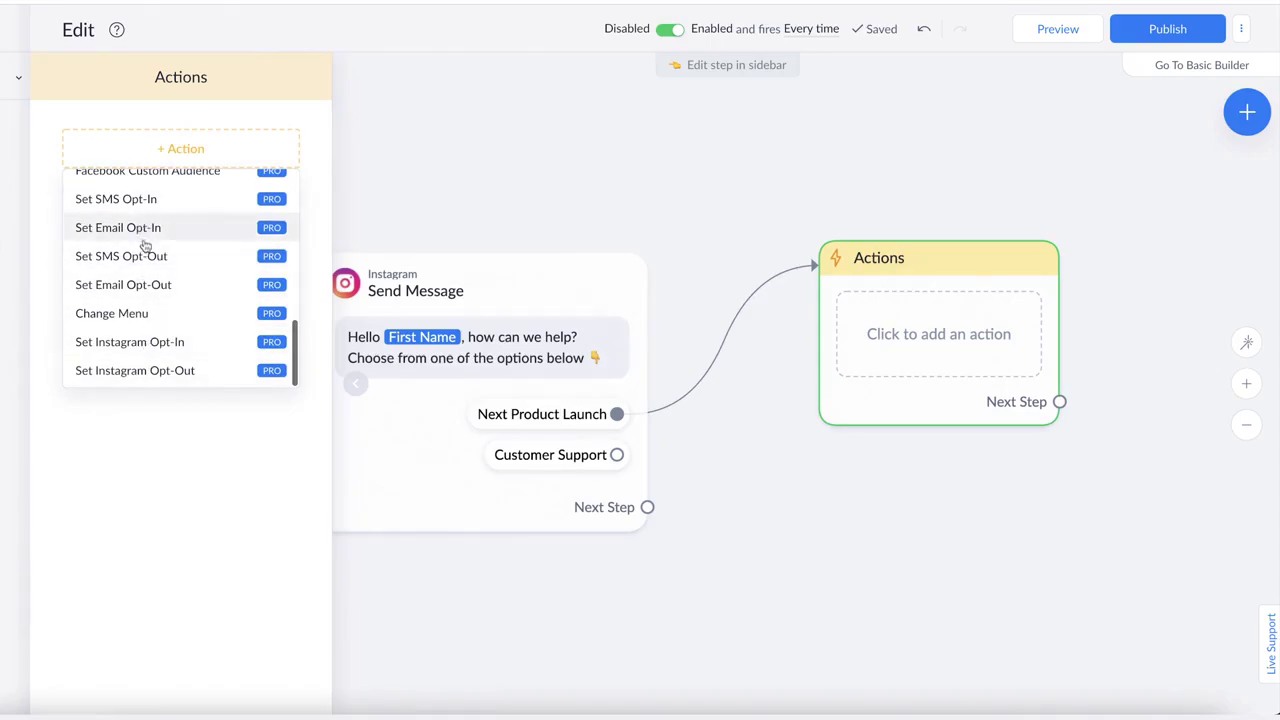
scroll(145, 246, "up", 2)
scroll(145, 246, "up", 8)
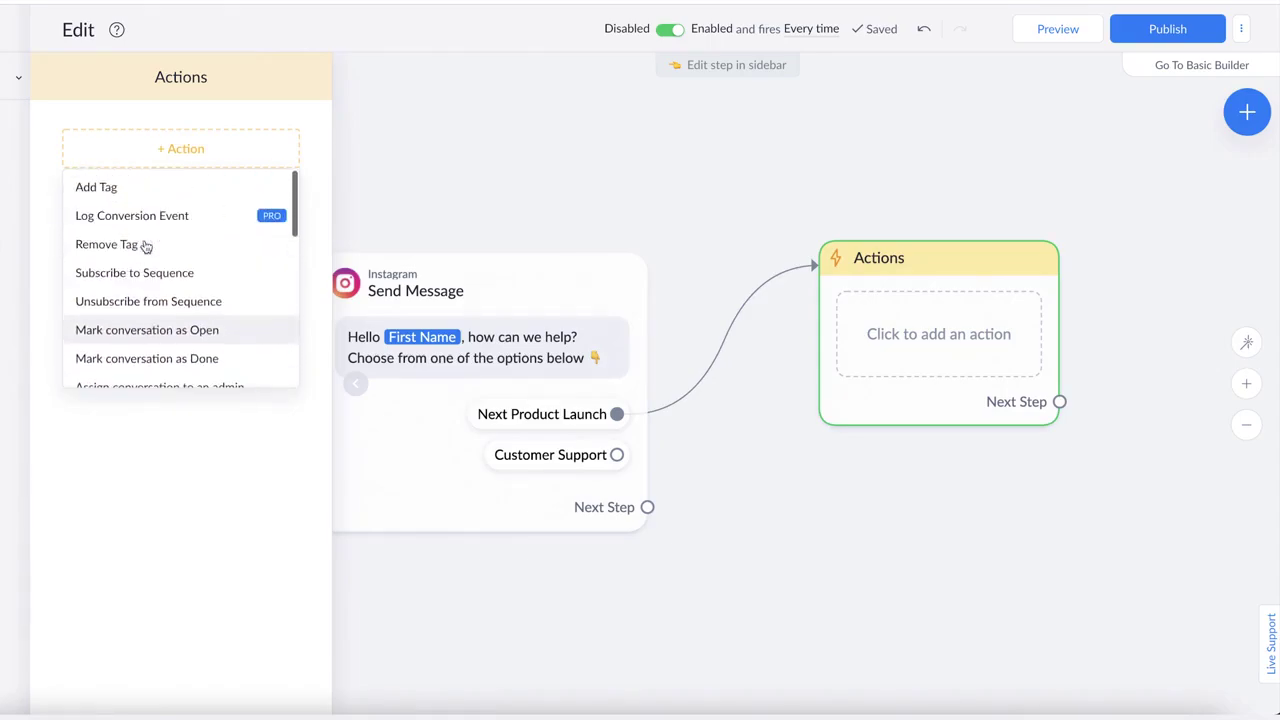
left_click(112, 185)
left_click(114, 172)
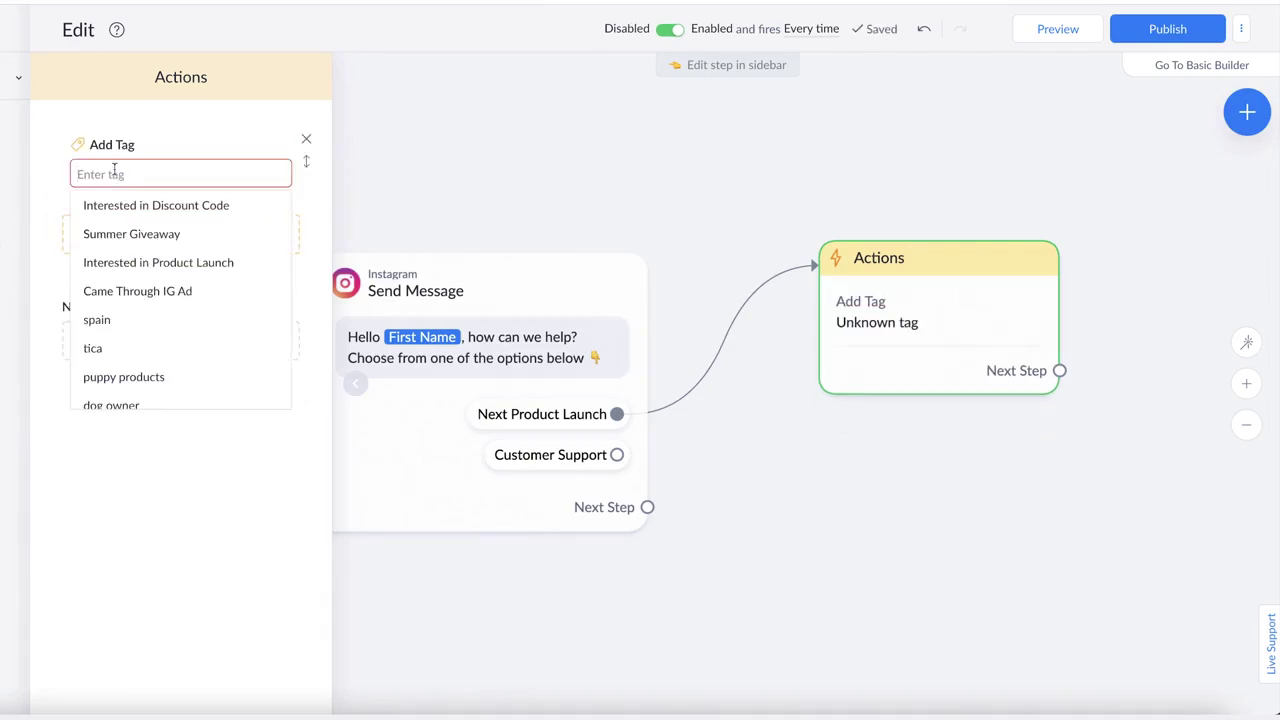
type("Interested in")
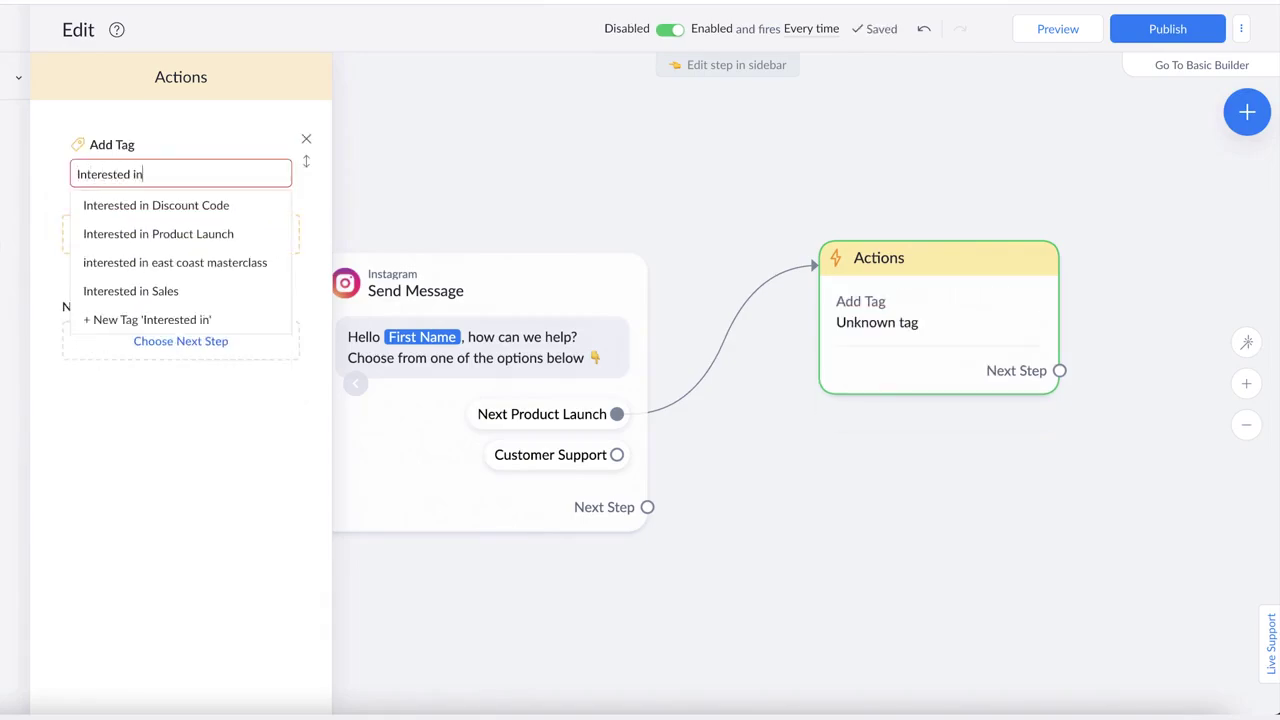
type(" Launch")
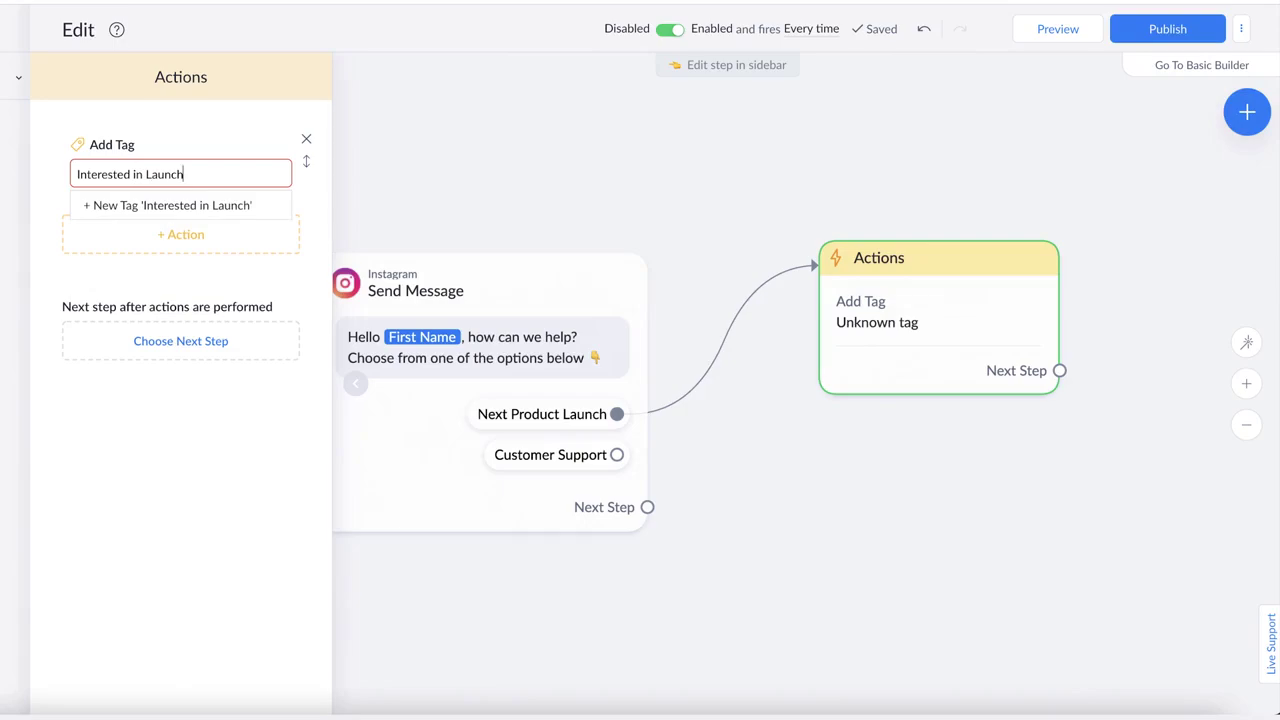
key("Down")
key("Return")
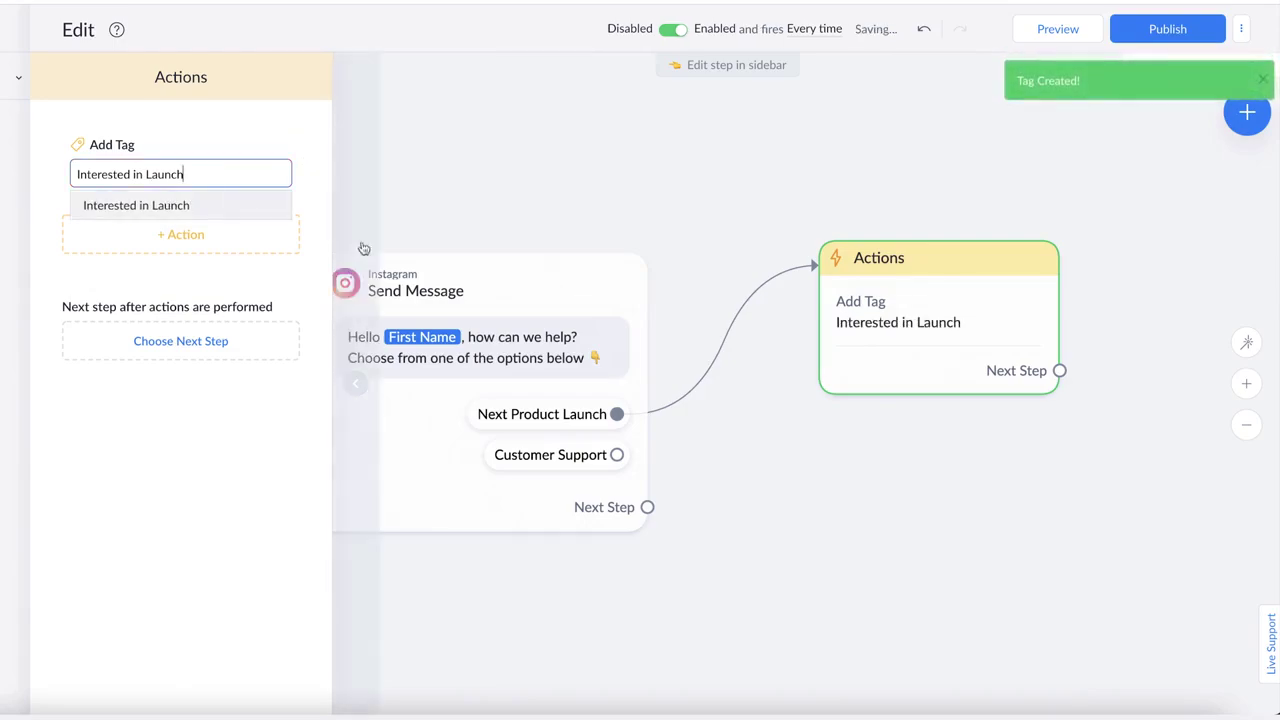
Connect the Actions step's next step to a new Instagram message
left_click_drag(903, 450, 727, 422)
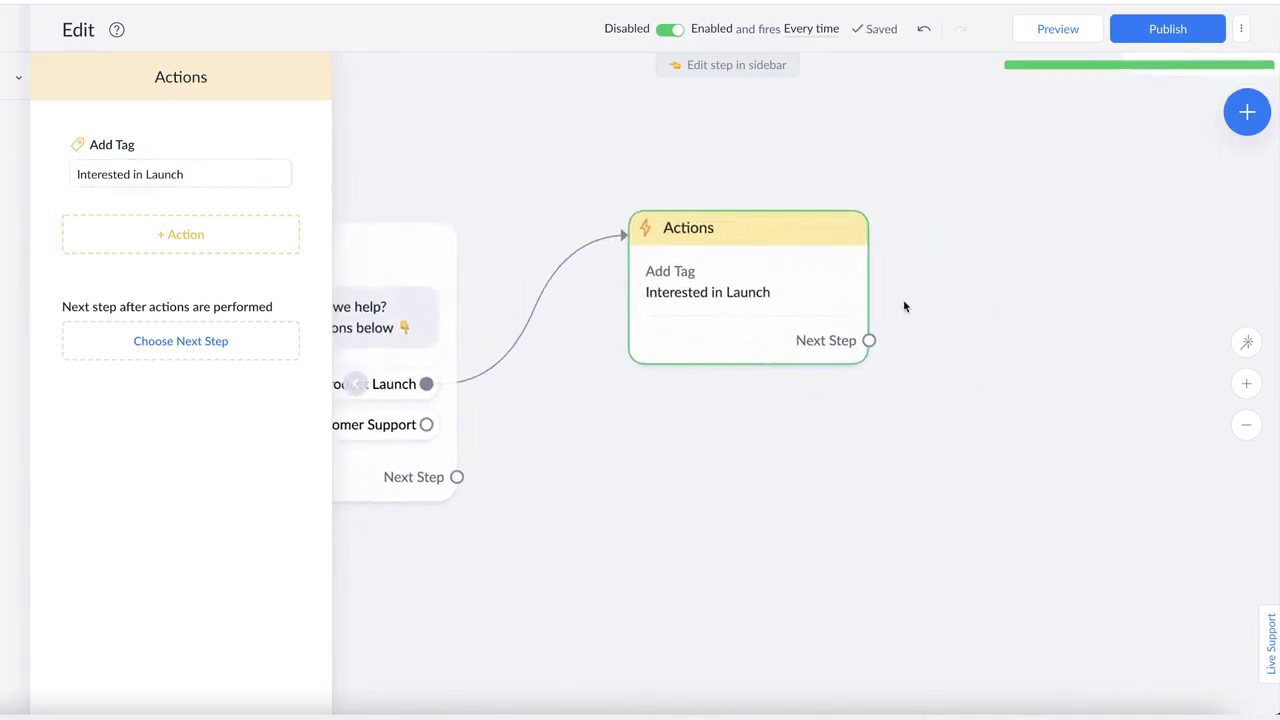
left_click(869, 340)
left_click(982, 227)
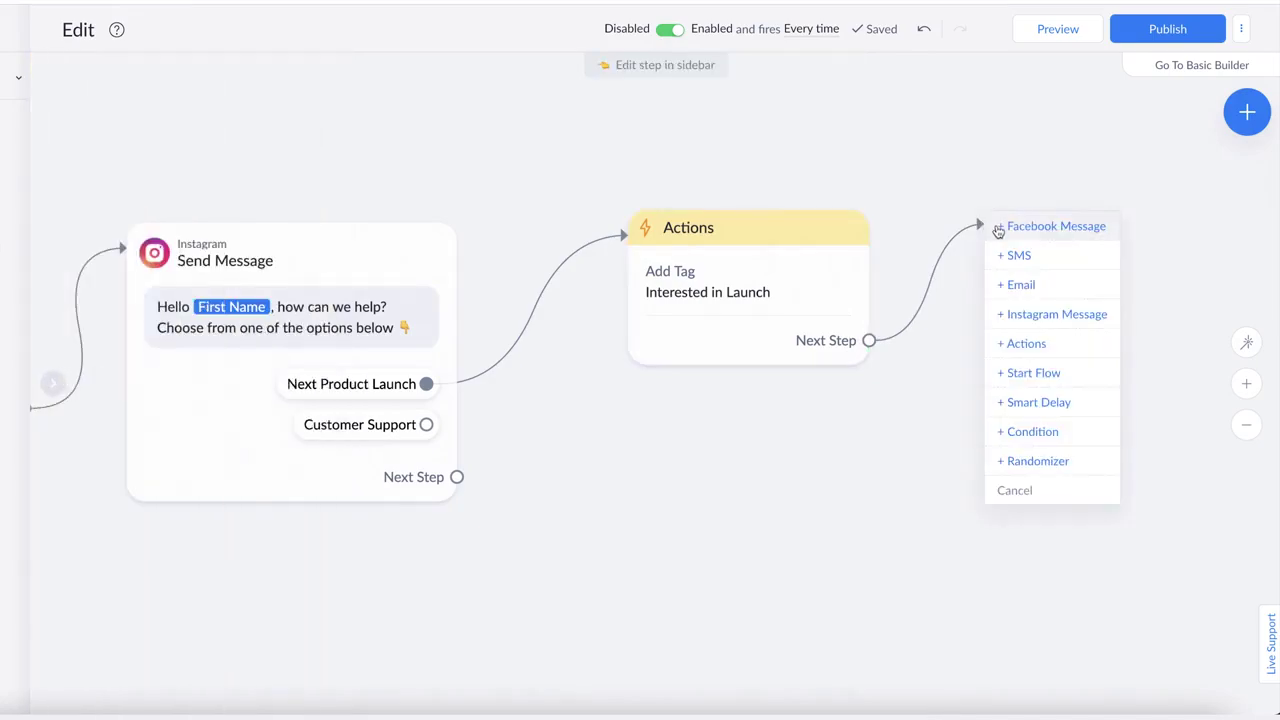
left_click(1041, 316)
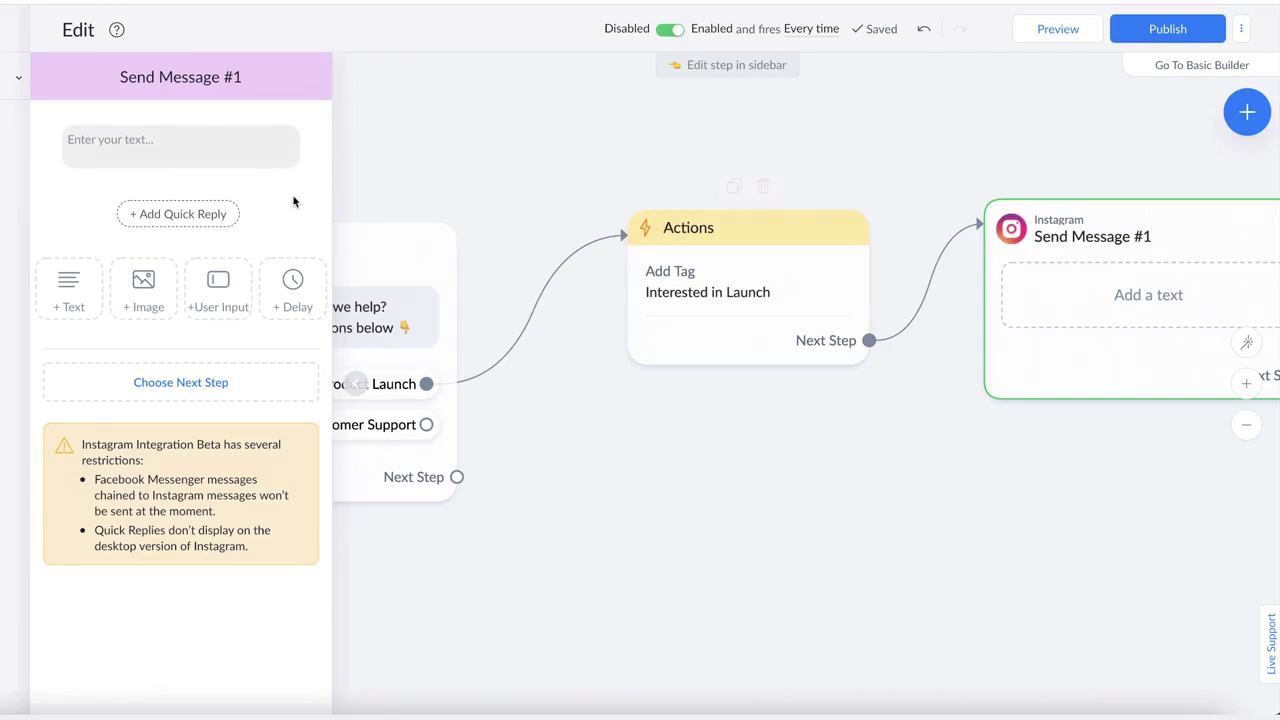
Add the blue tent image and a user input block to Send Message #1, and delete its empty text block
left_click(149, 289)
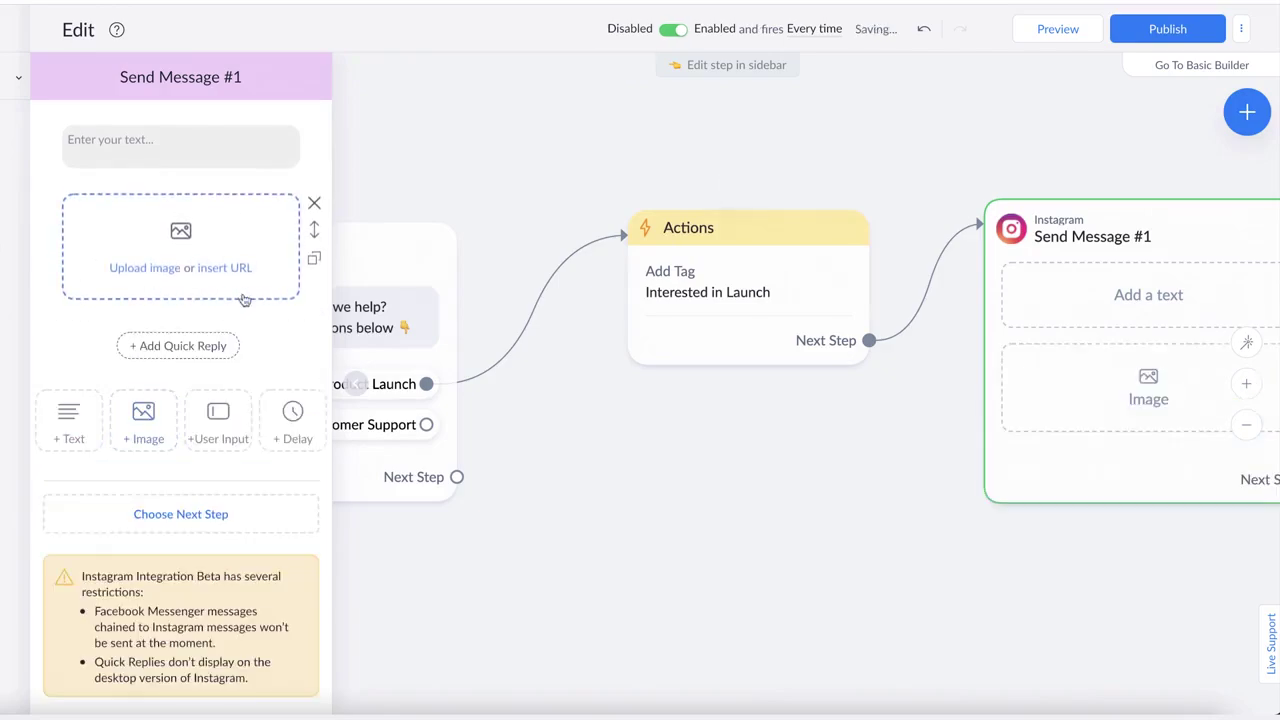
left_click_drag(314, 195, 300, 205)
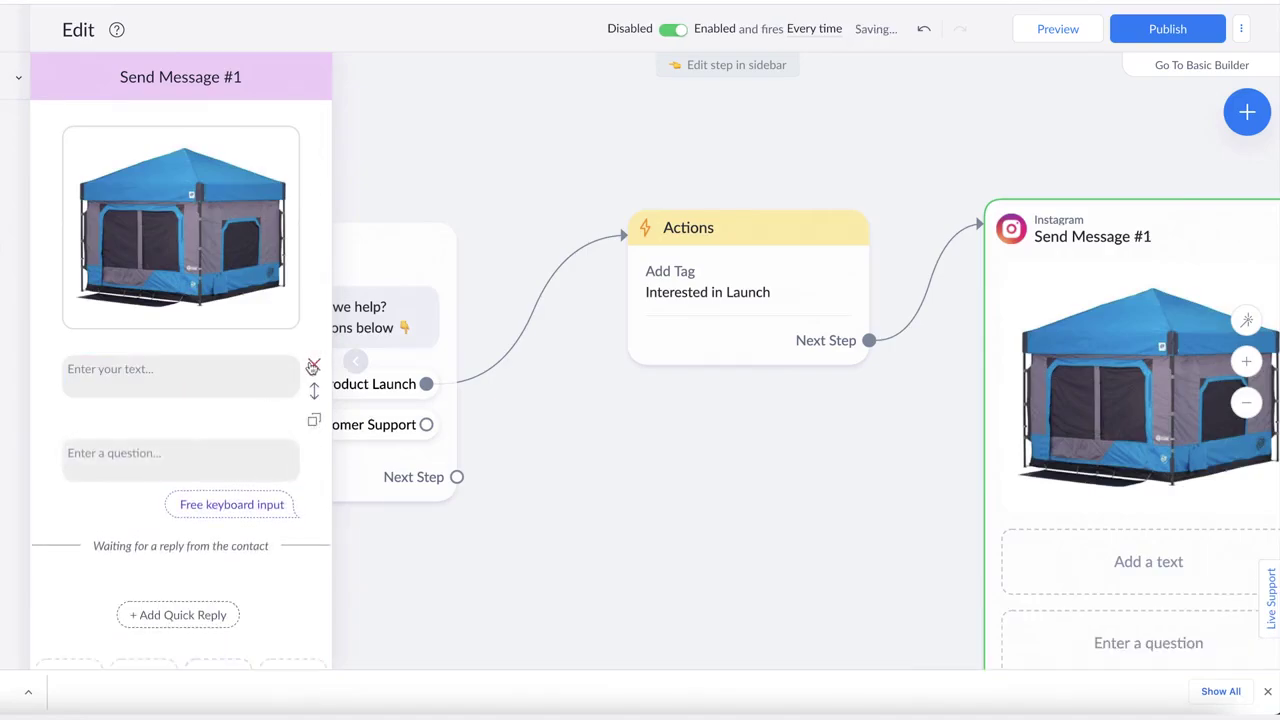
left_click(314, 363)
Word the question "To be notified of our next product launch, please reply with your email below" plus a pointing-down emoji, with reply type Email
left_click(205, 385)
type("To be notified of our next product launch,")
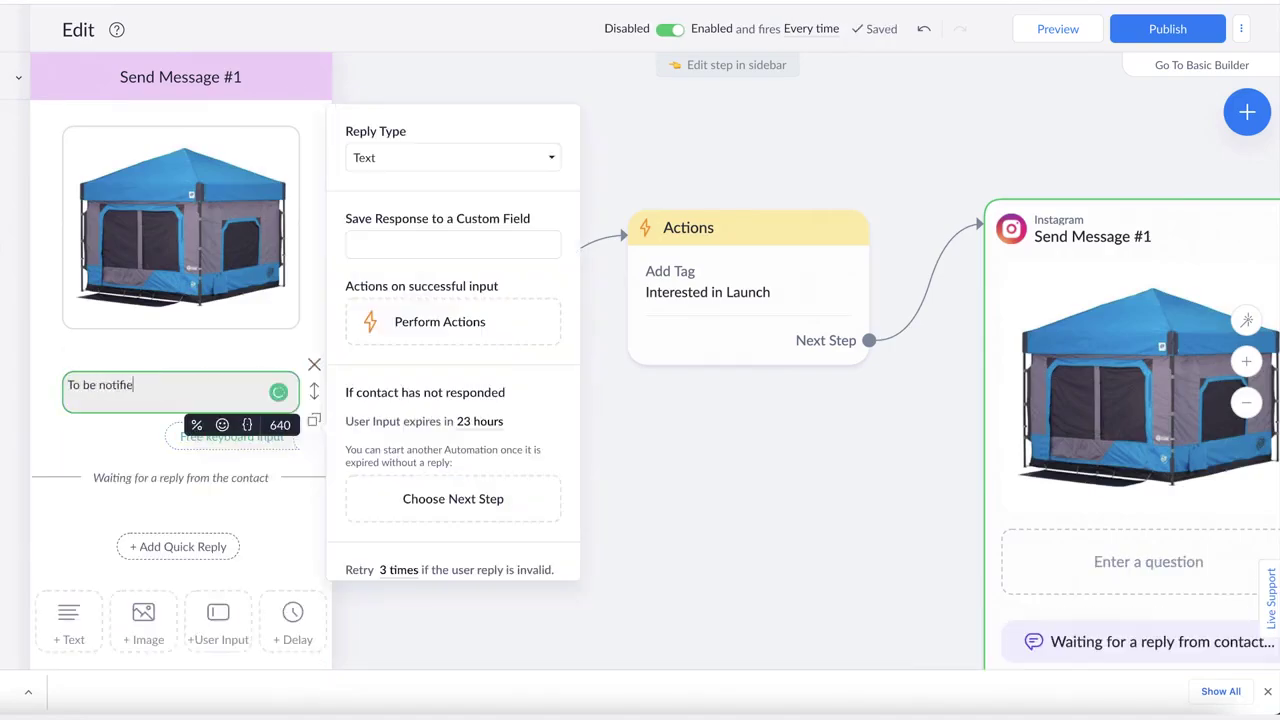
type("your email below")
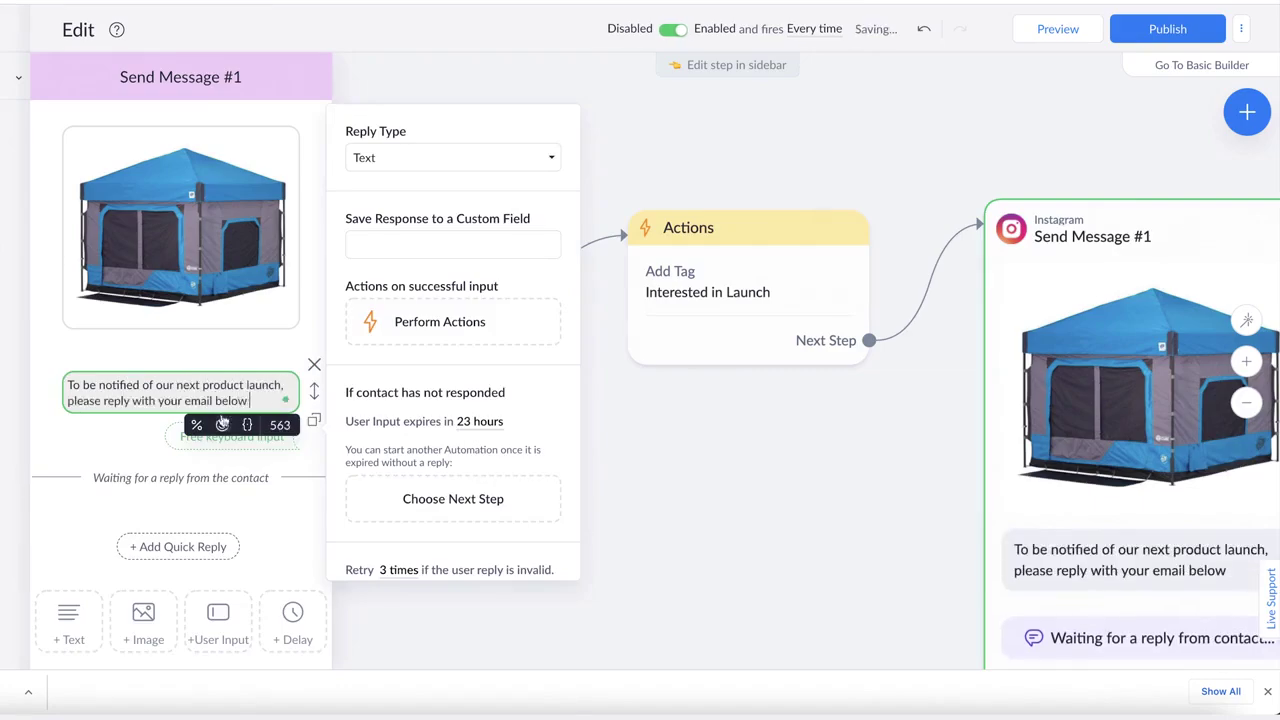
left_click(222, 424)
left_click(108, 226)
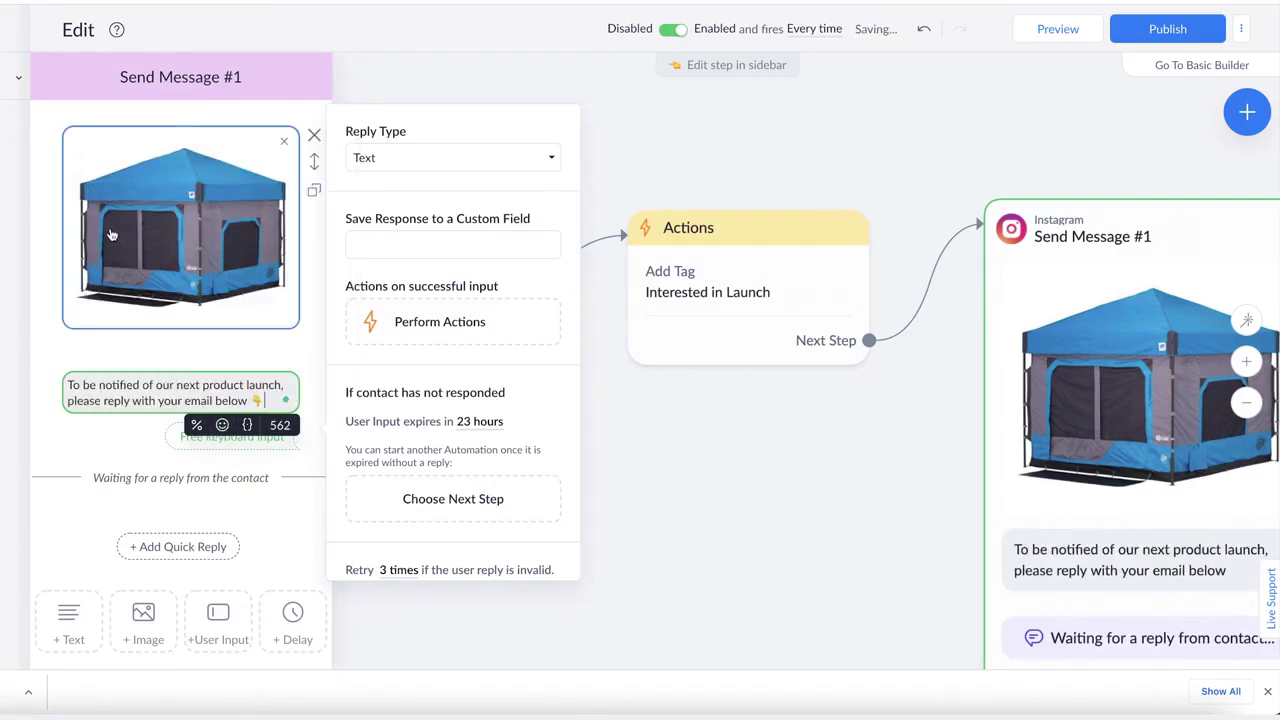
left_click(434, 152)
left_click(403, 257)
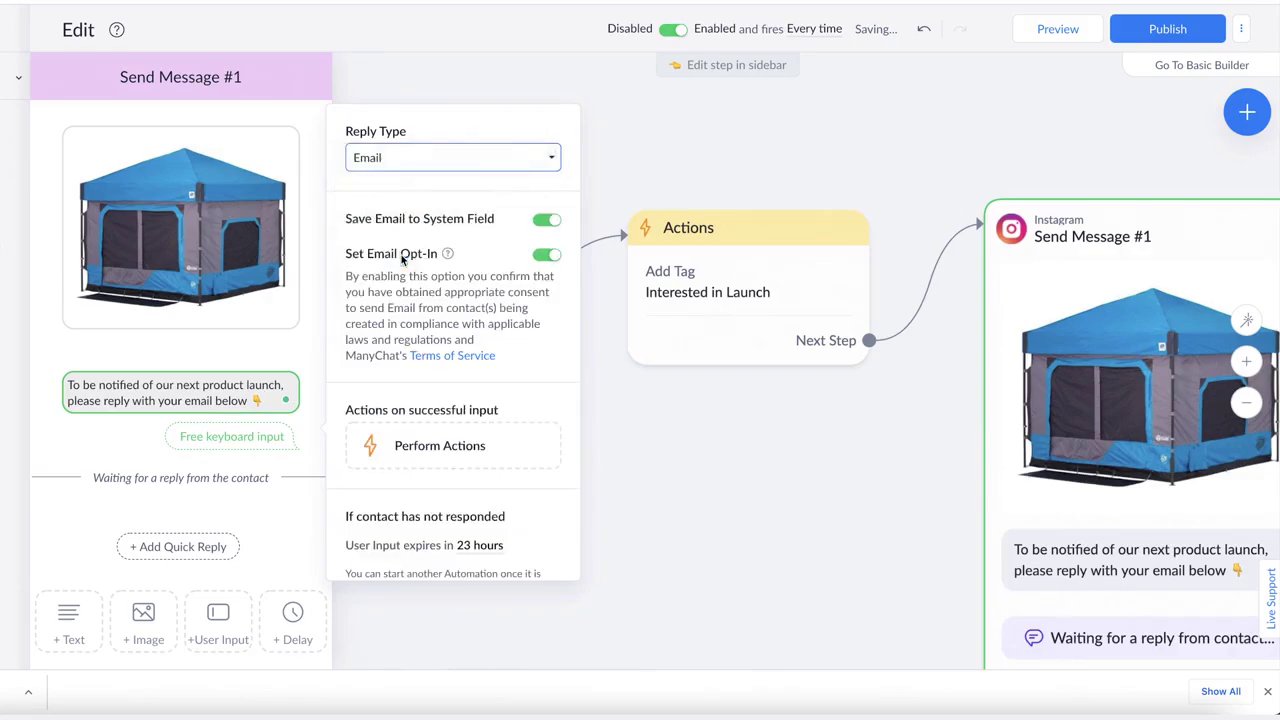
left_click(589, 509)
Connect the next step of Send Message #1 to another new Instagram message
scroll(432, 432, "right", 4)
scroll(440, 436, "down", 3)
left_click_drag(553, 509, 718, 186)
left_click(773, 246)
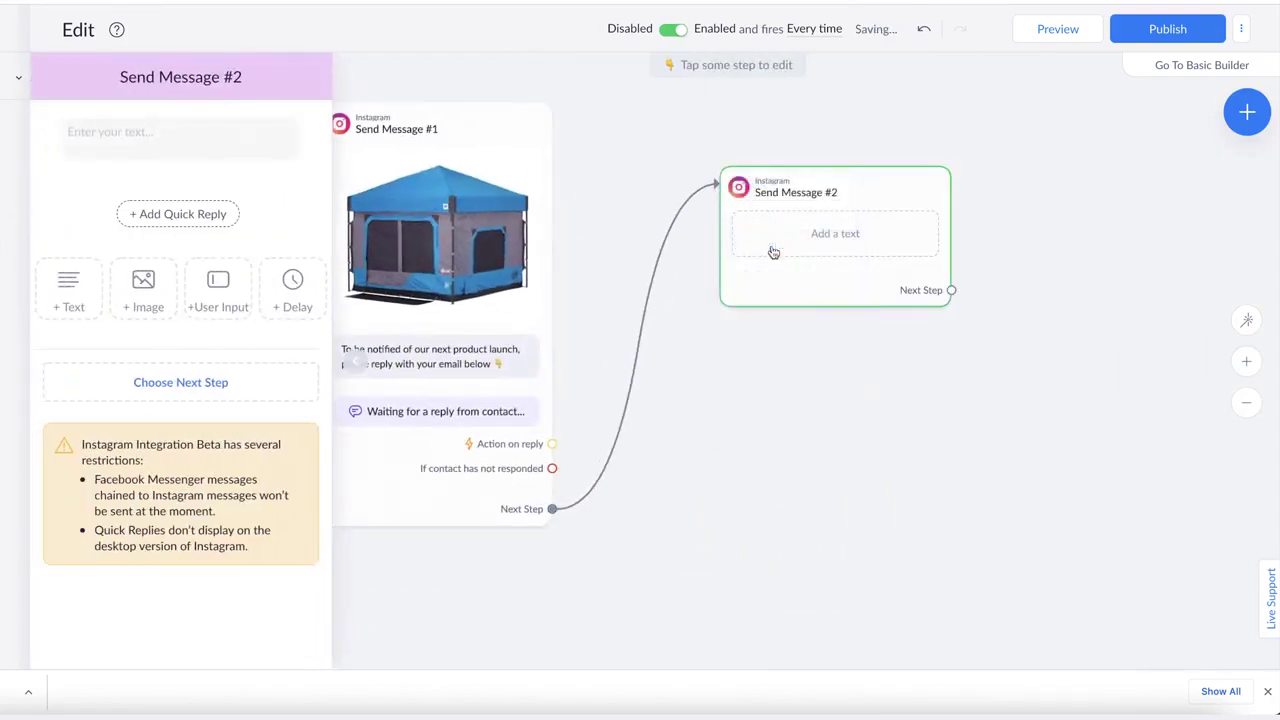
Write "Okay great! We'll let you know when we launch our next product." as the text of Send Message #2
left_click(155, 148)
type("O")
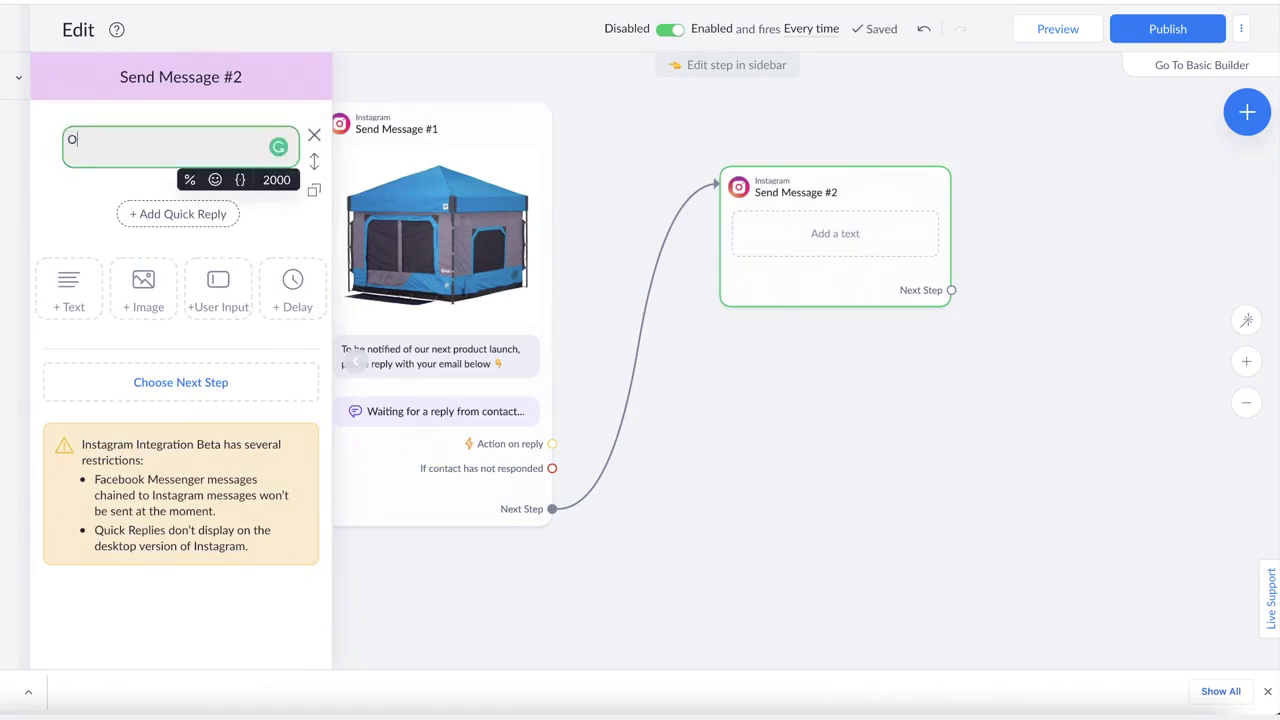
type("kay great! We'll let you know when we launch our next product.")
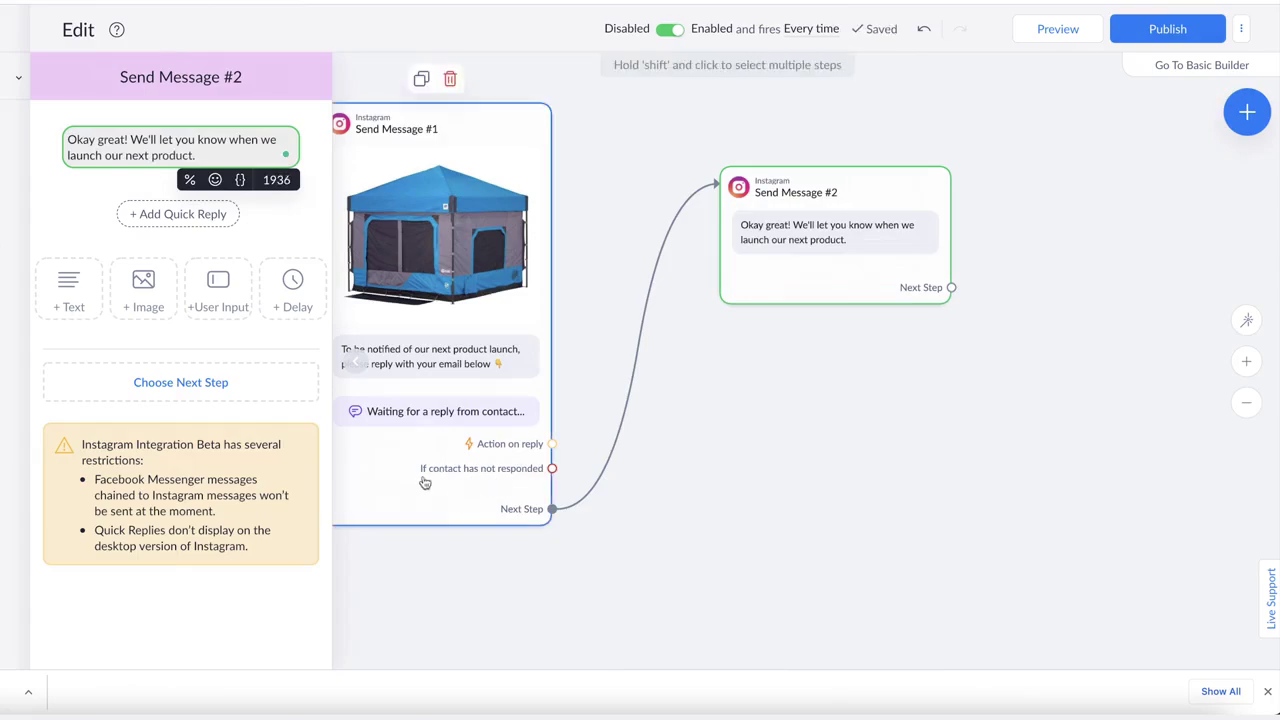
Set the email question in Send Message #1 to expire after 5 hours without a reply
left_click(463, 369)
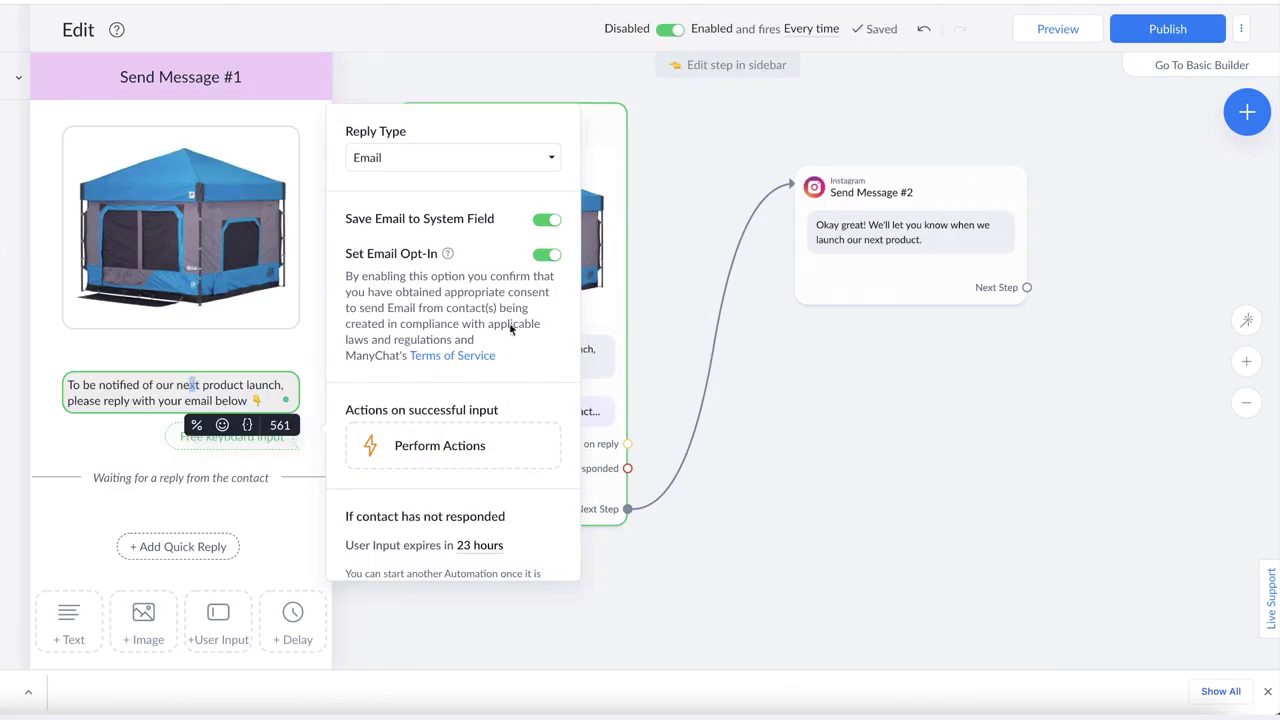
scroll(421, 413, "down", 2)
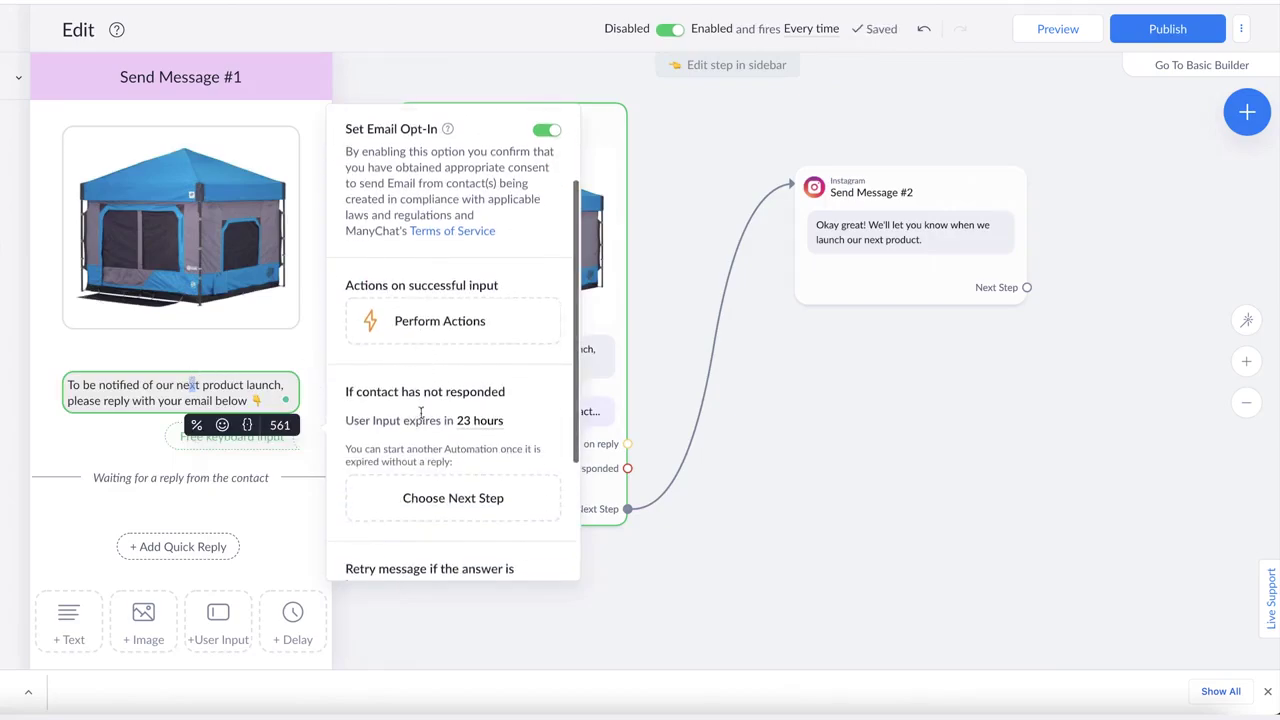
left_click(474, 424)
double_click(488, 478)
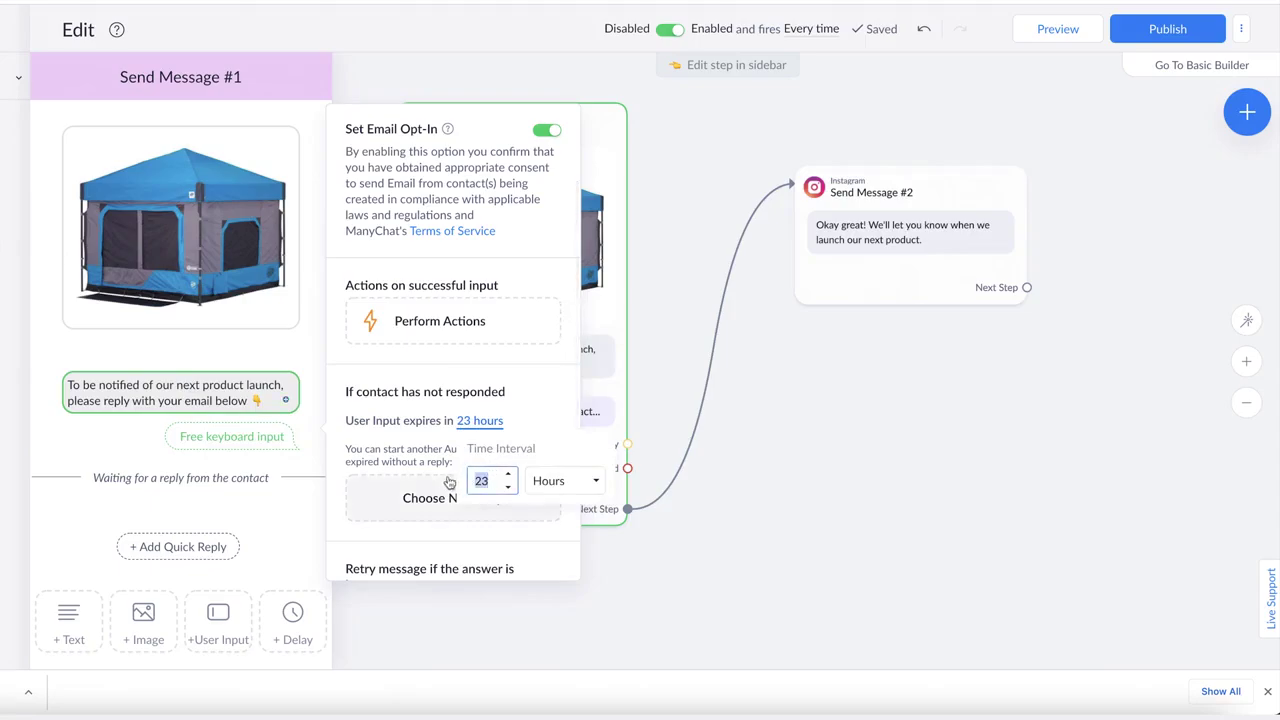
type("5")
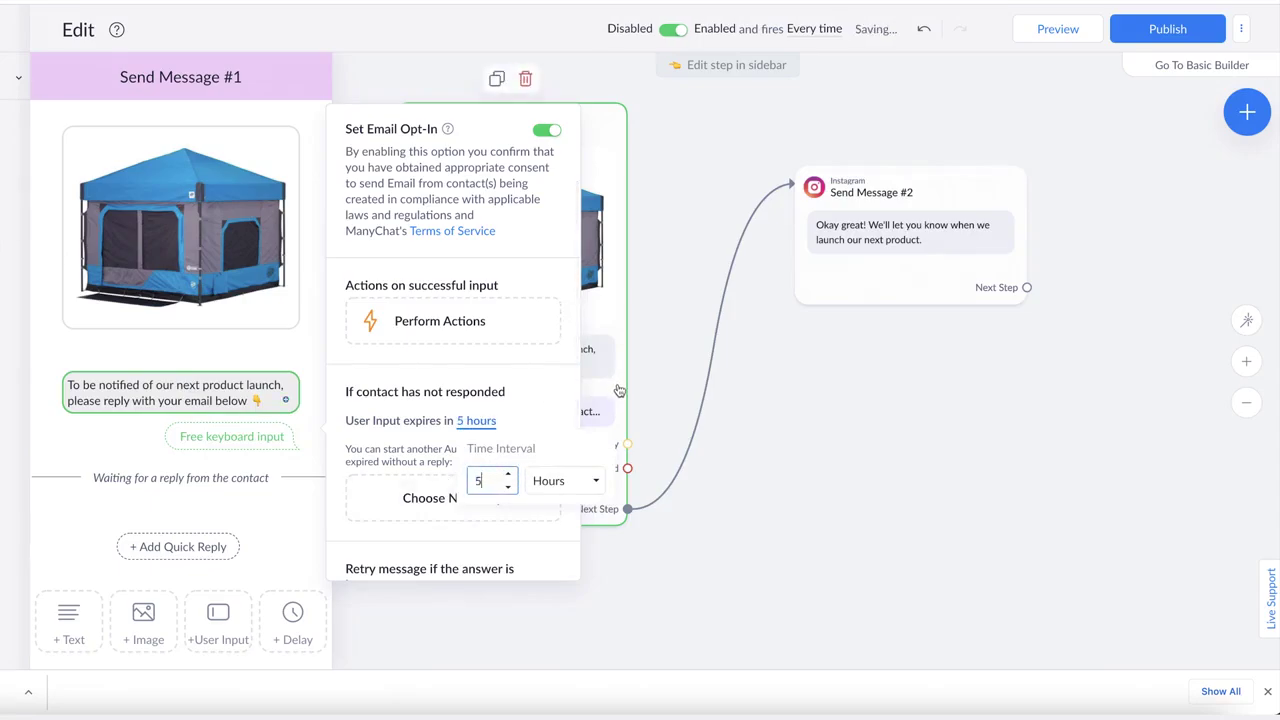
left_click(625, 604)
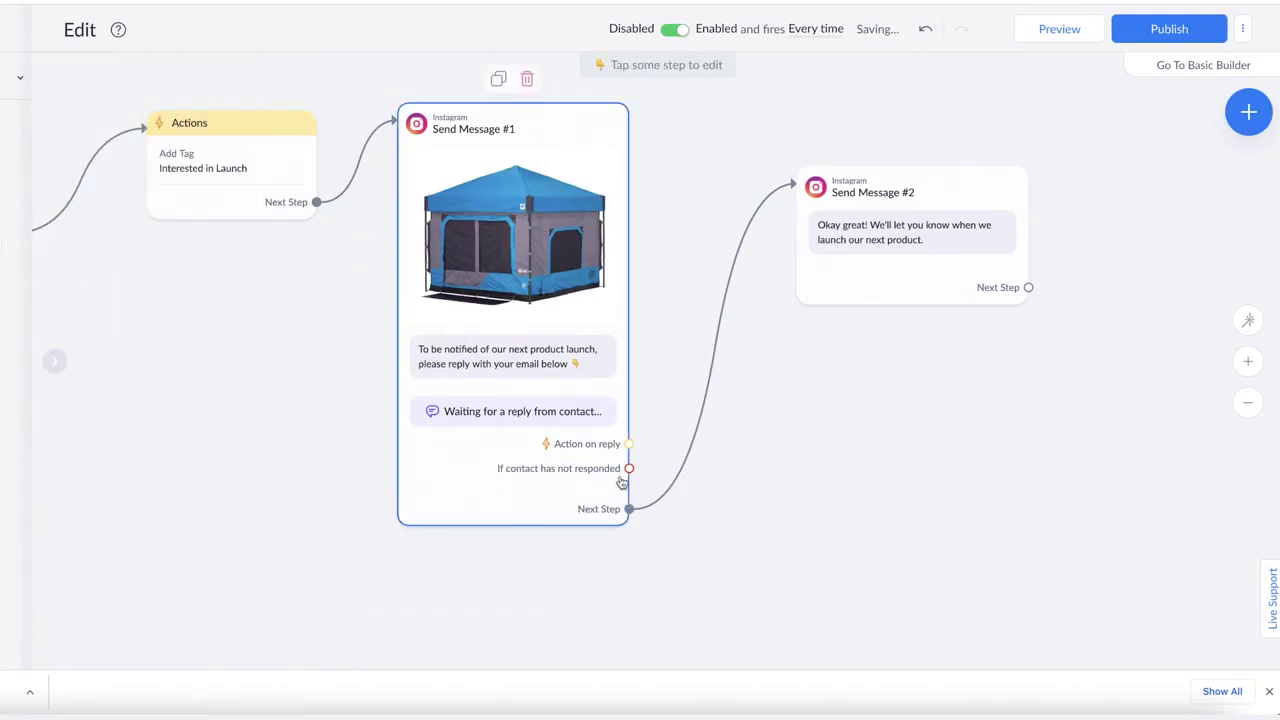
Link the no-response branch to a new Instagram message: "Hello {First Name}, were you still interested in being the first to know when our product launches?"
left_click_drag(629, 468, 752, 538)
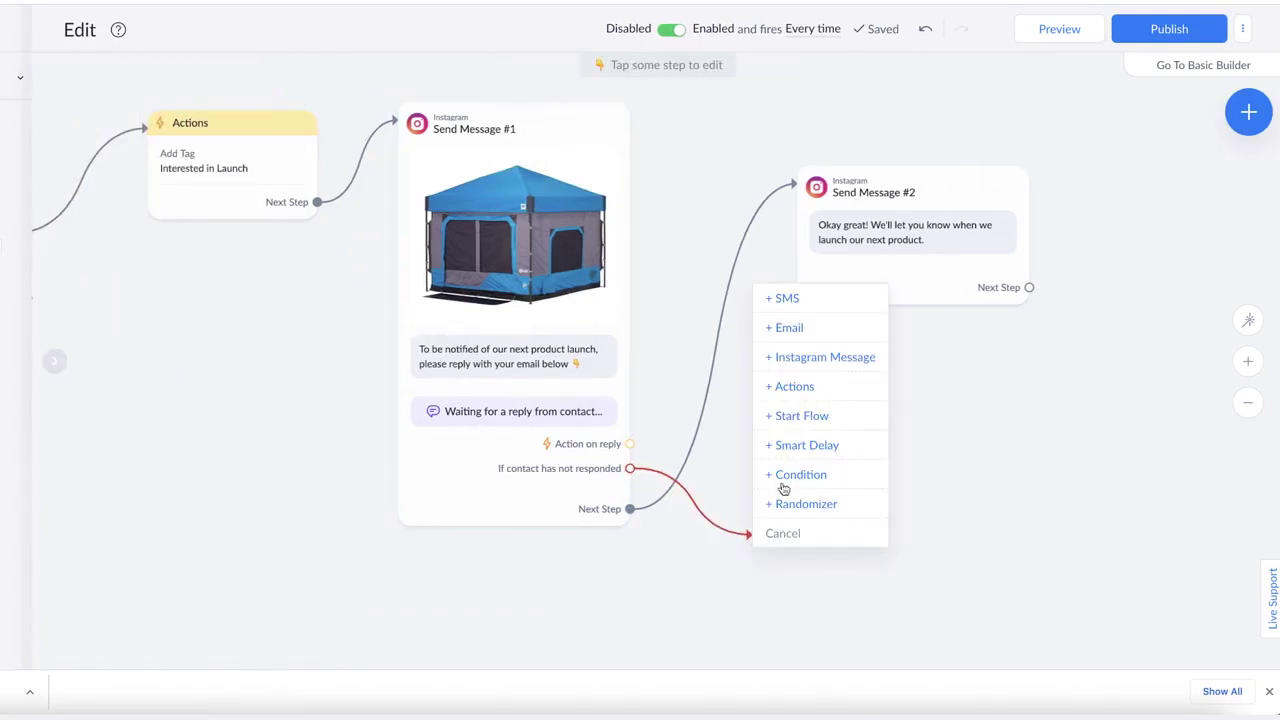
left_click(820, 357)
left_click(161, 147)
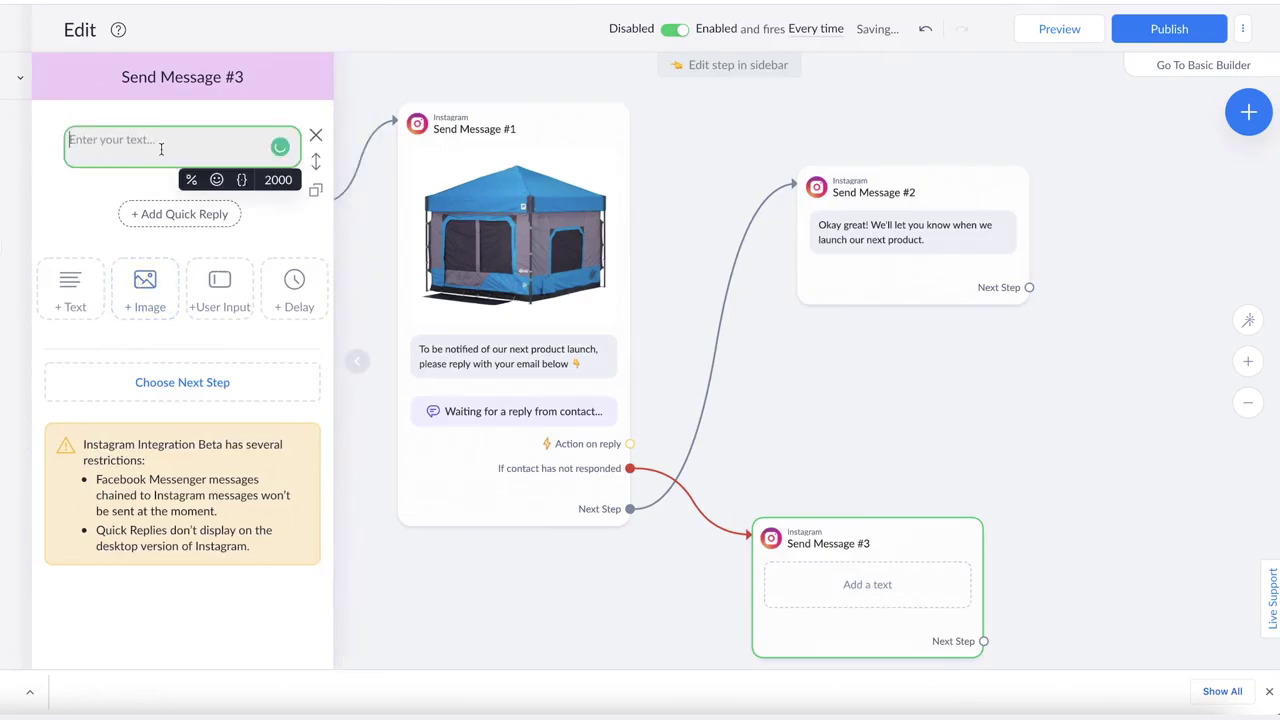
type("Hello {first")
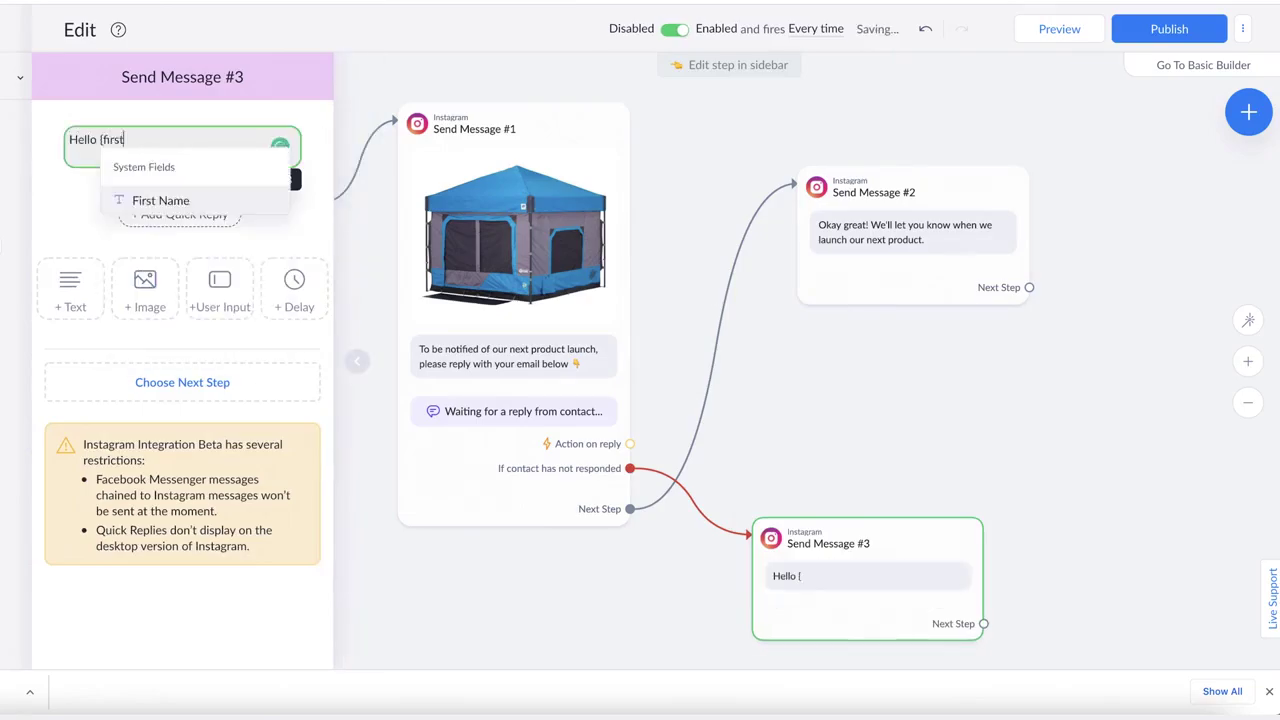
key("Return")
type(", were you still interested in being the first to know when our product launches")
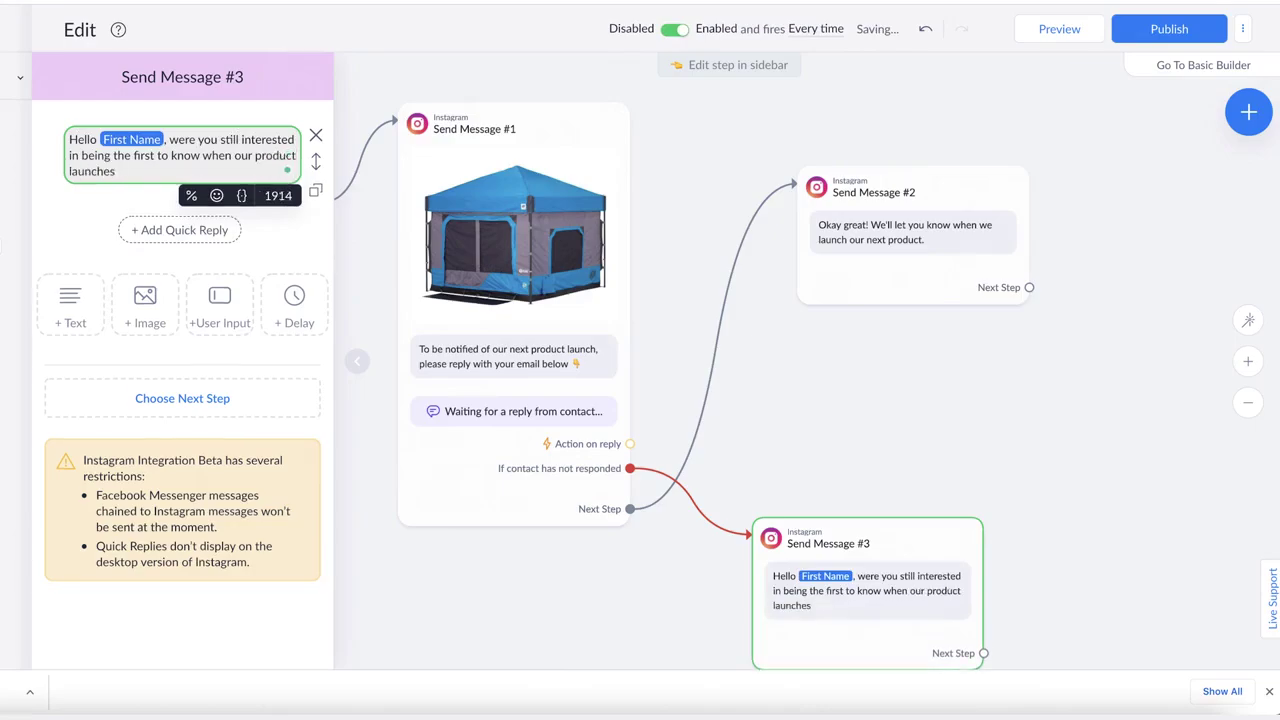
type("?")
Add the quick replies "Yes I want to know!" and "No thanks" to Send Message #3
left_click(180, 230)
type("Yes I want to know!")
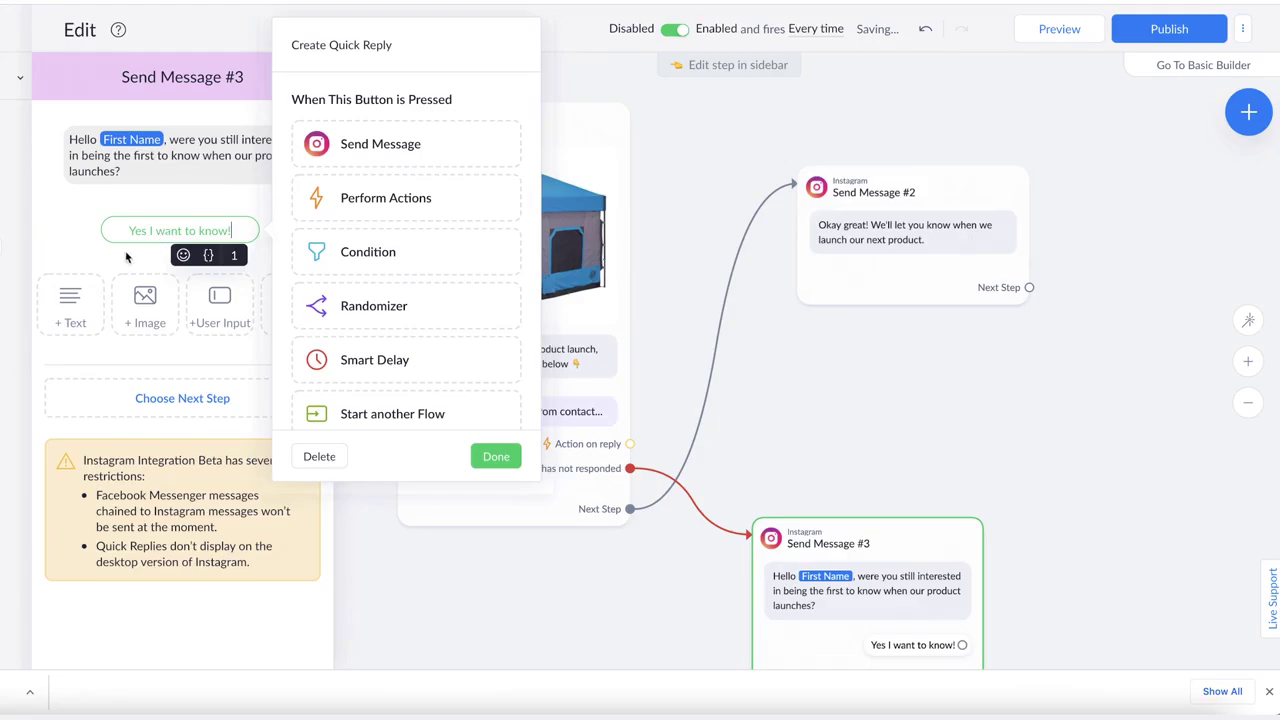
key("Return")
left_click(190, 265)
type("No thanks")
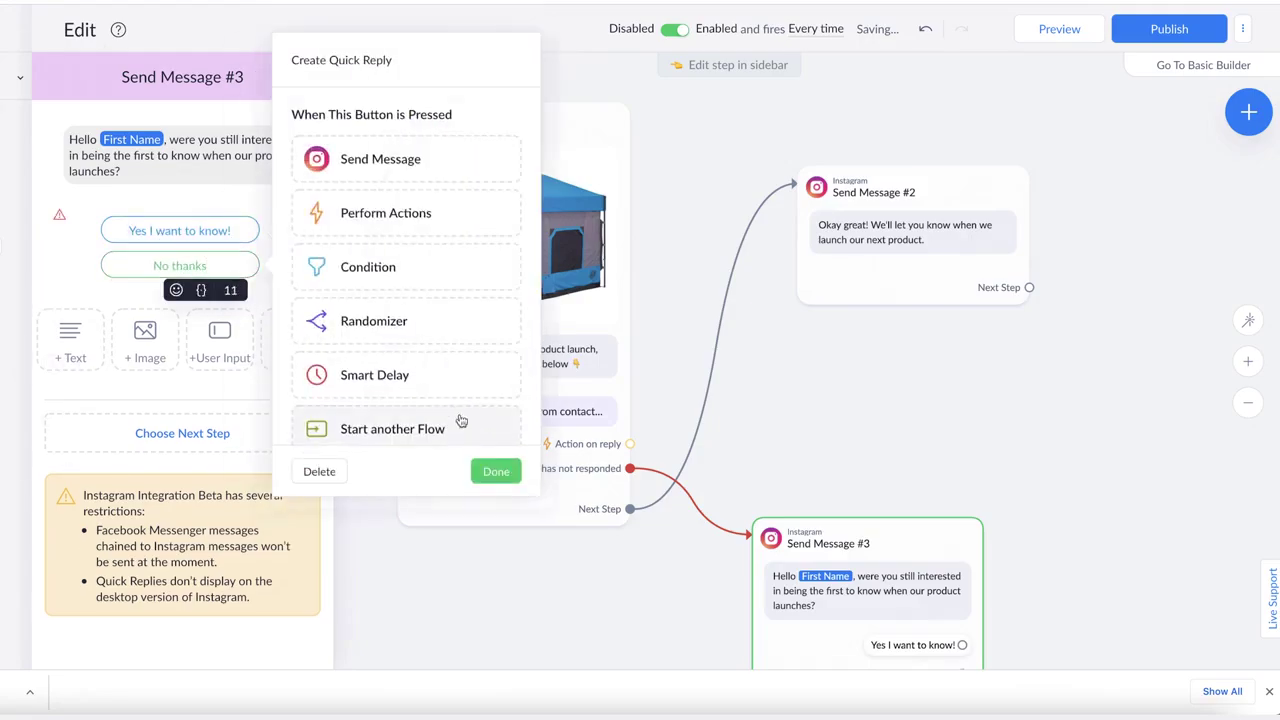
left_click(496, 471)
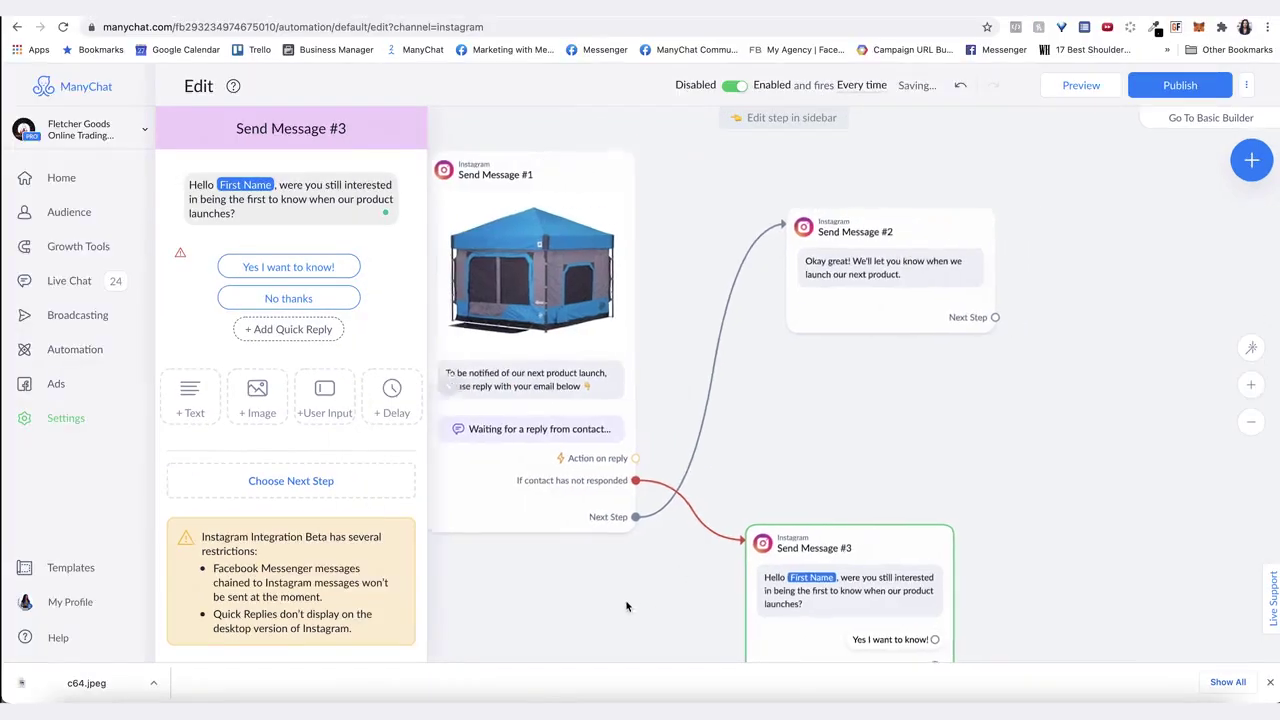
Duplicate Send Message #1, place the copy beside Send Message #3, and connect the "Yes I want to know!" reply to it
scroll(626, 606, "down", 3)
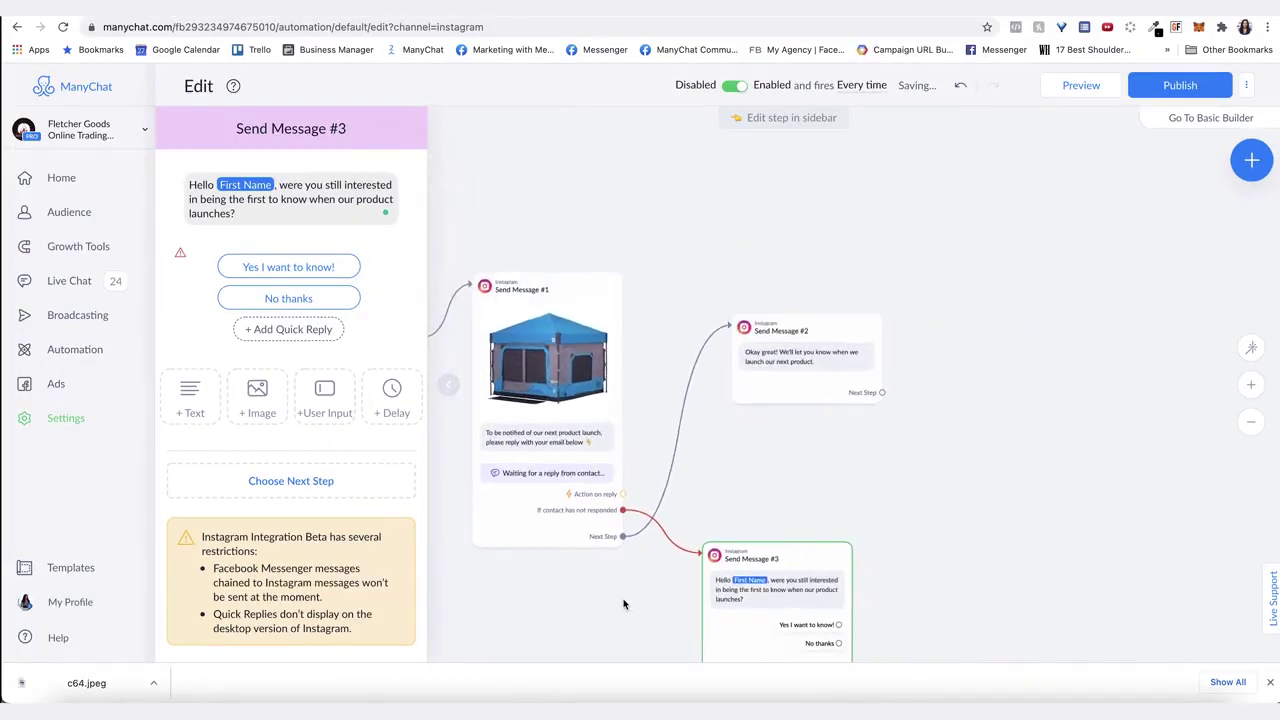
left_click(620, 603)
left_click(493, 228)
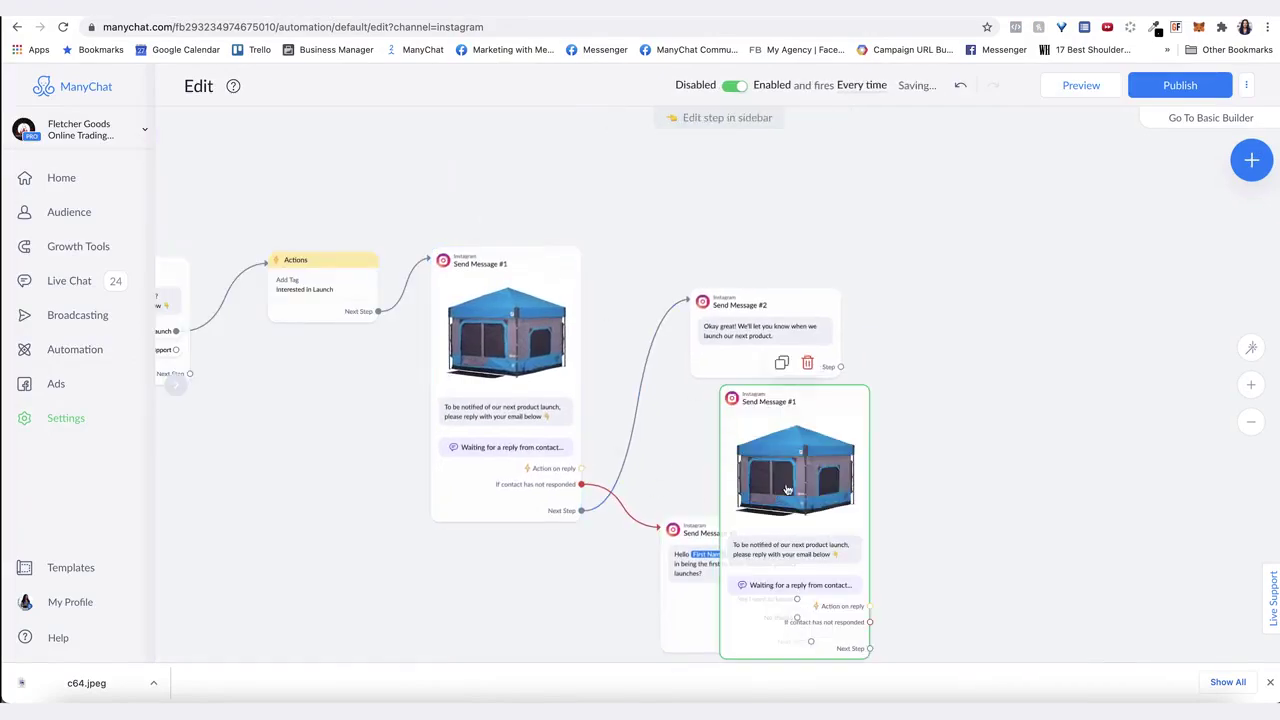
left_click_drag(796, 601, 948, 510)
left_click(965, 510)
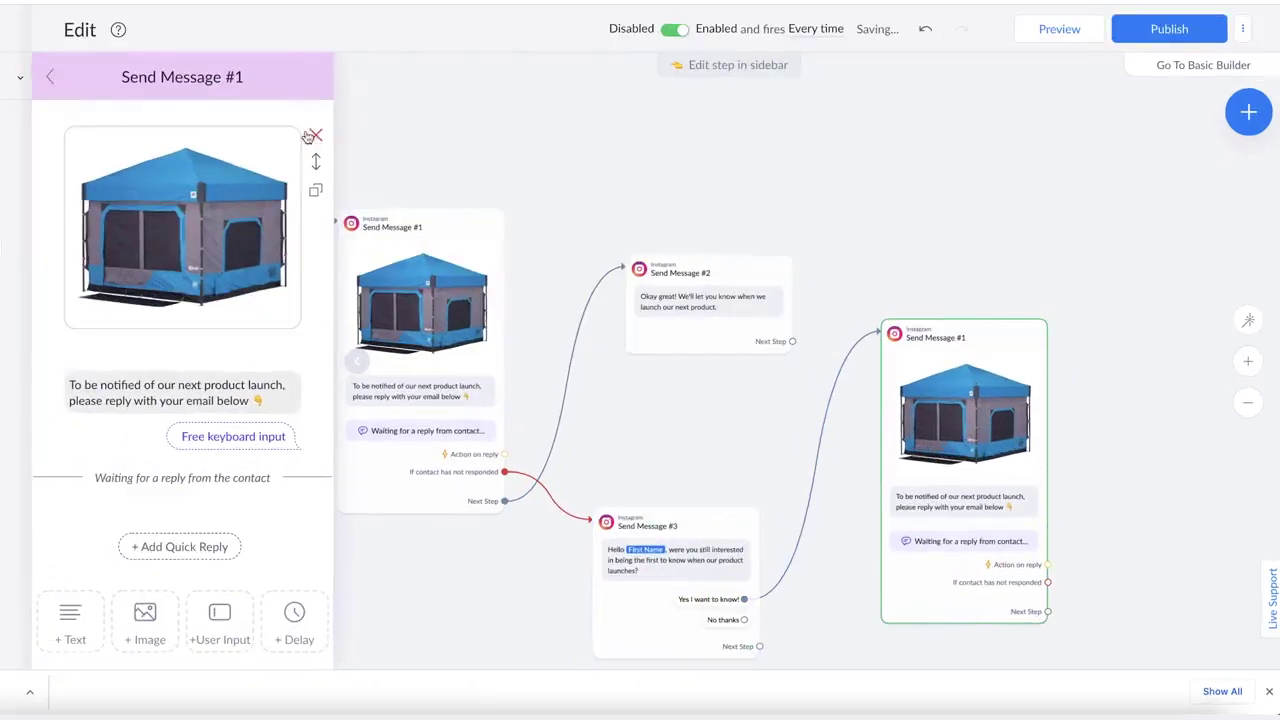
Remove the tent image from the copied message and start its email question with "Okay wonderful!"
left_click(405, 178)
left_click(706, 130)
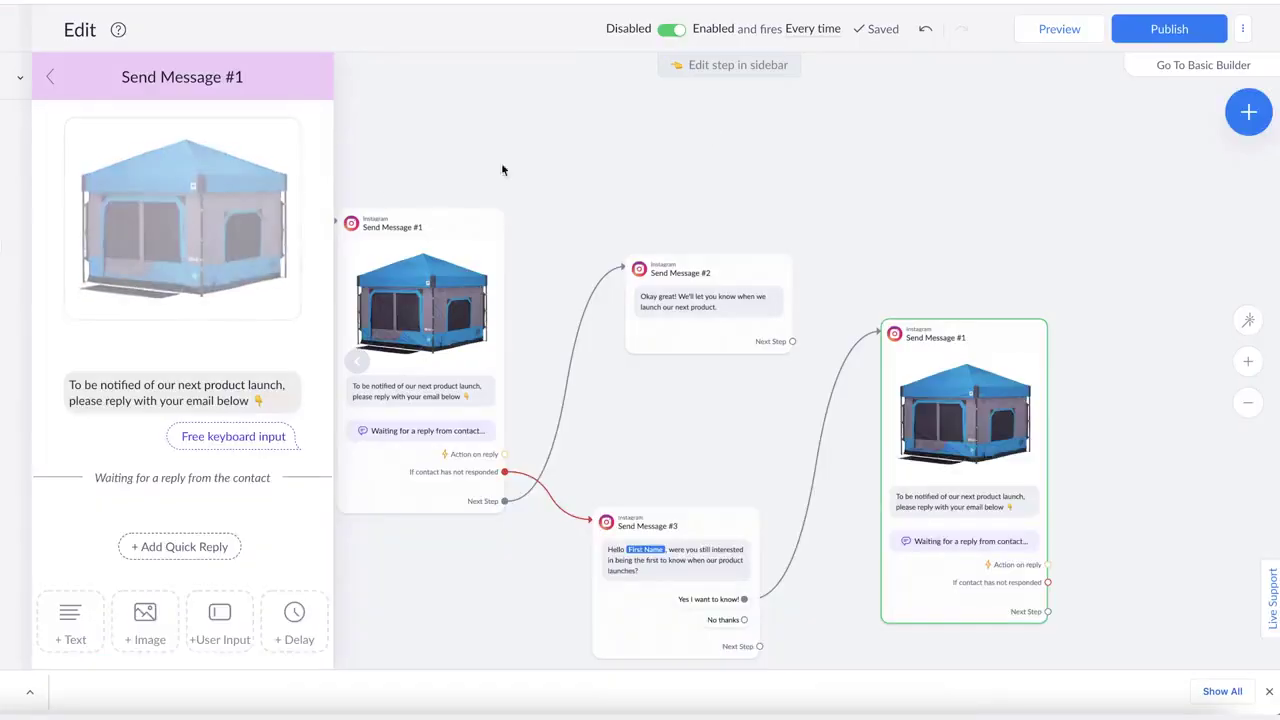
left_click(120, 159)
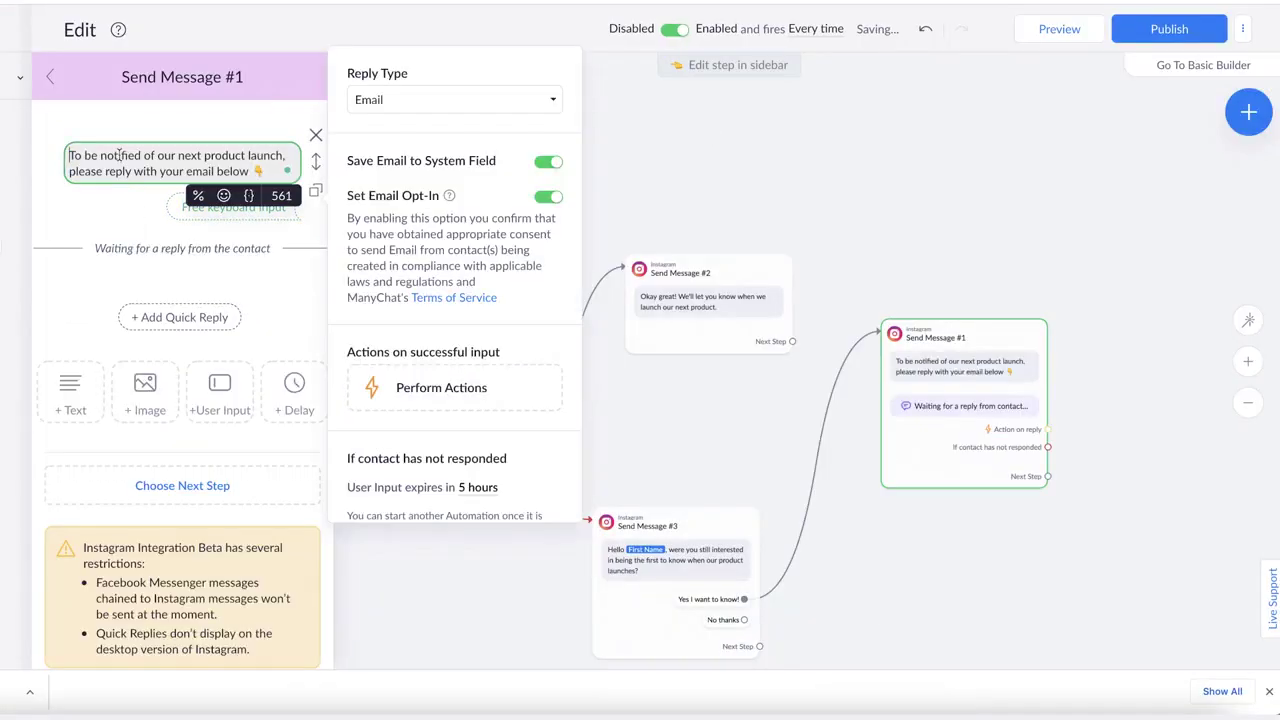
type("Okay wonderful")
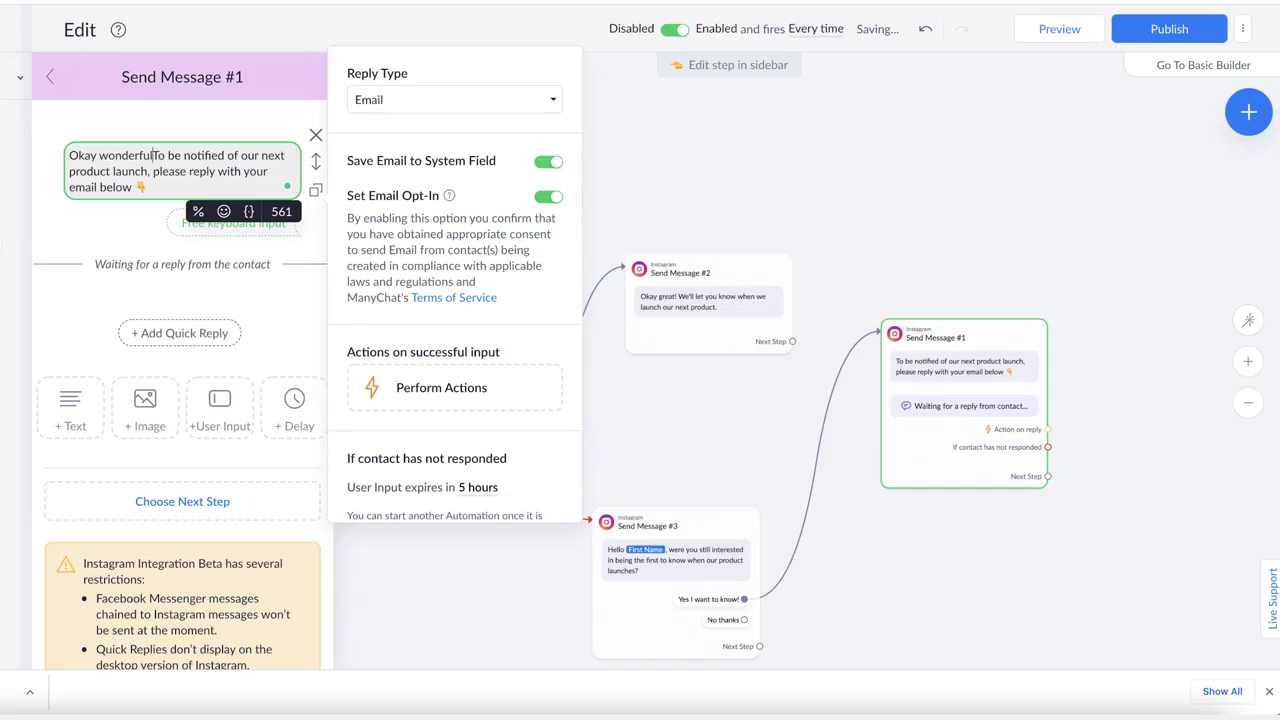
type("!")
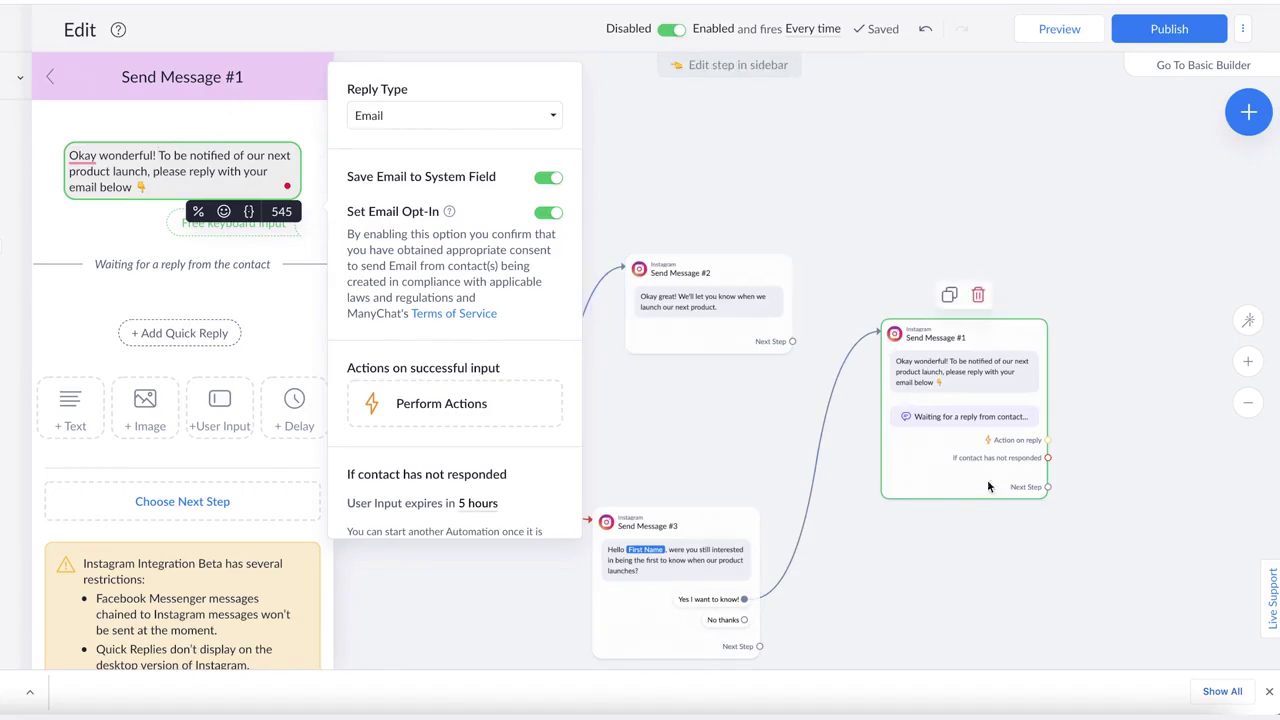
Connect the "No thanks" reply to a new Instagram message reading "No worries! Let us know how we can help!"
left_click_drag(990, 478, 948, 525)
left_click_drag(833, 599, 827, 423)
left_click_drag(737, 443, 795, 452)
left_click(863, 276)
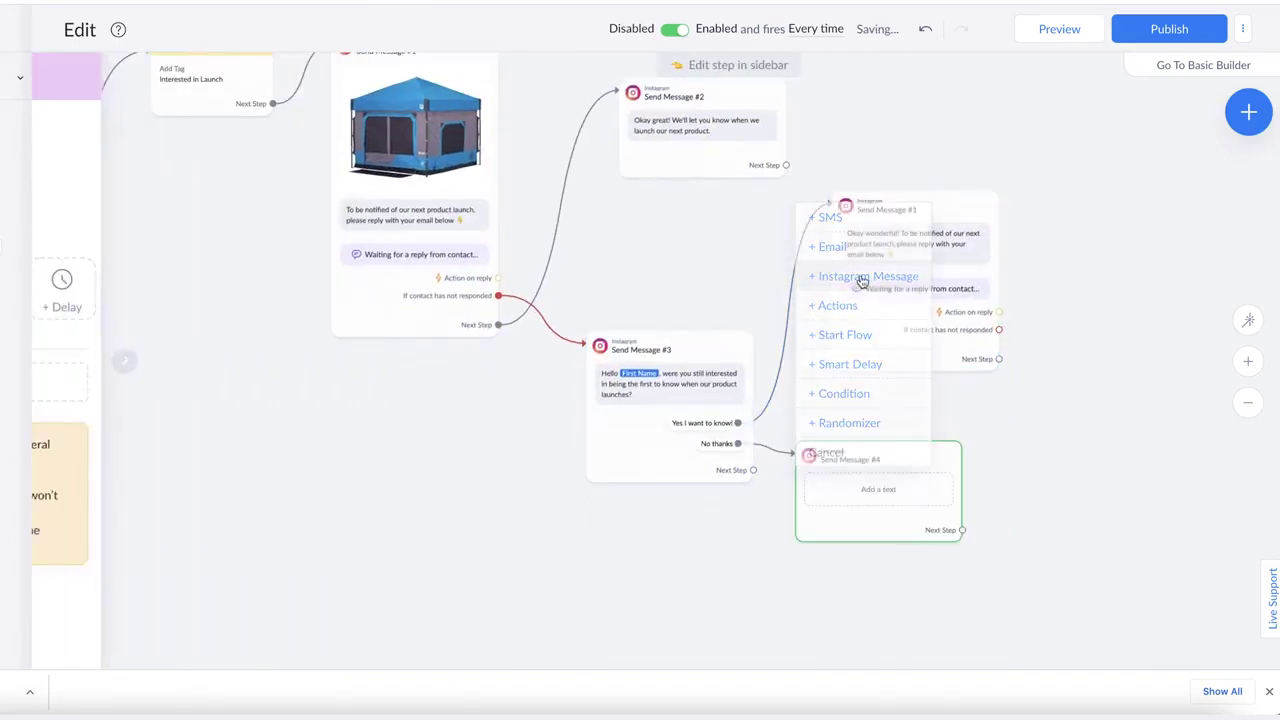
type("No worries! Let us know how we can help!")
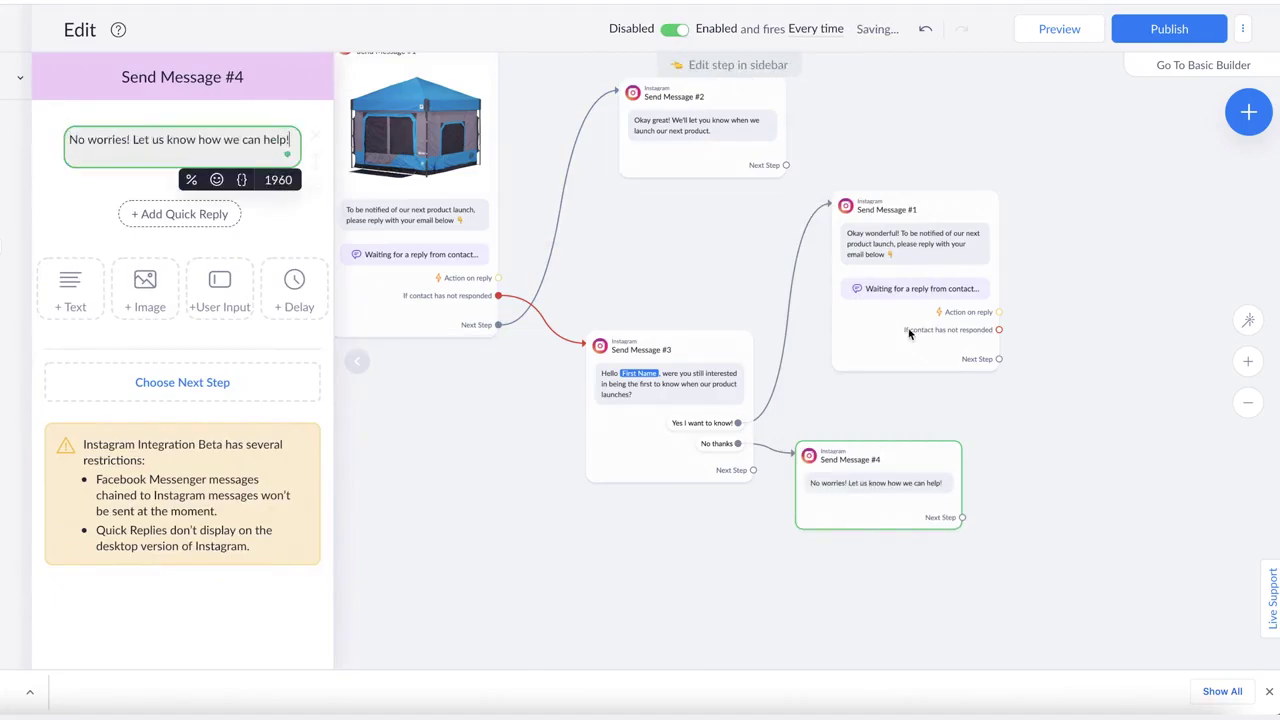
Connect the next step of the "Okay wonderful!" message to Send Message #2
left_click(910, 334)
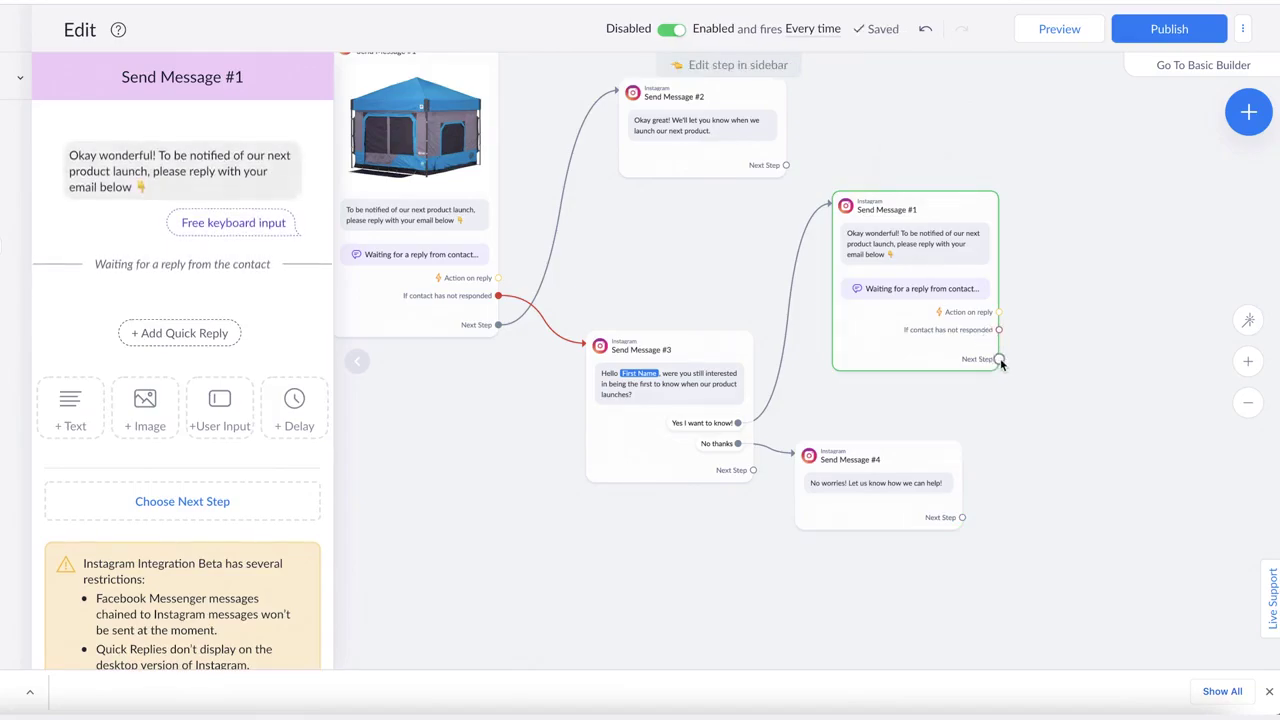
left_click(999, 359)
left_click(648, 97)
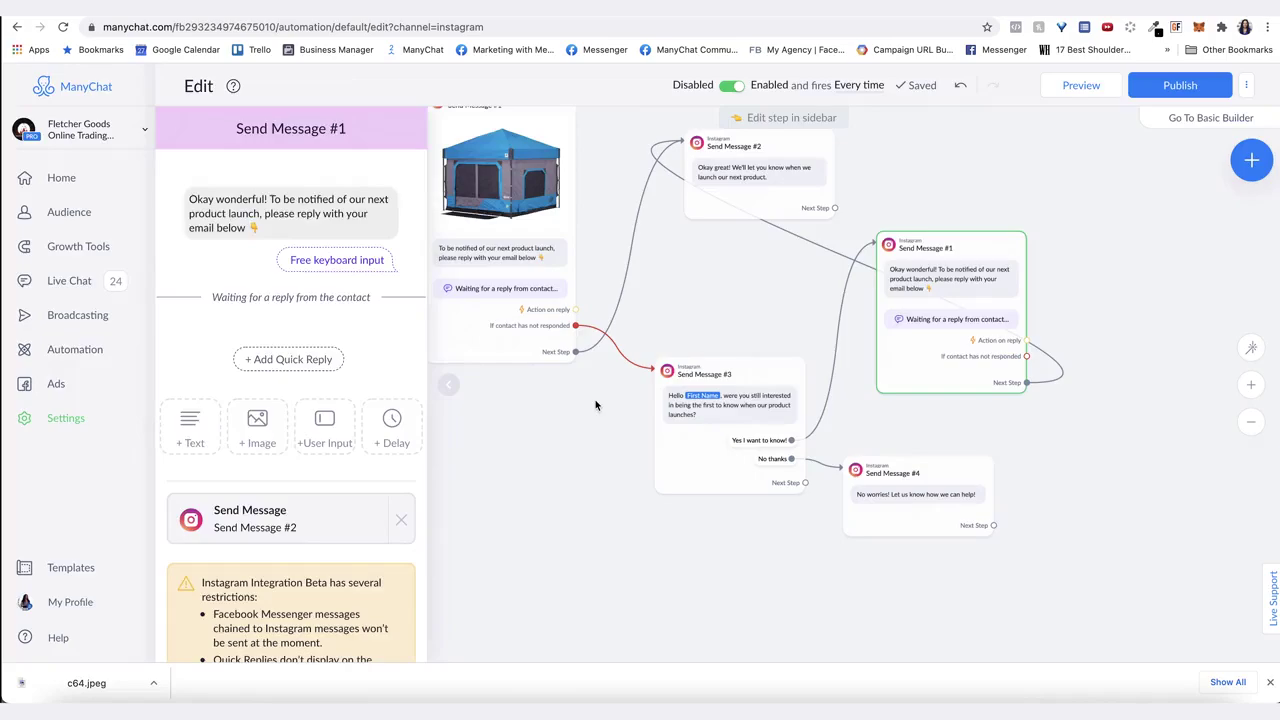
Rearrange the flow to open up space between the Interested in Launch action and the original Send Message #1
left_click(541, 468)
left_click_drag(541, 468, 699, 655)
left_click_drag(481, 317, 407, 307)
left_click_drag(491, 447, 561, 484)
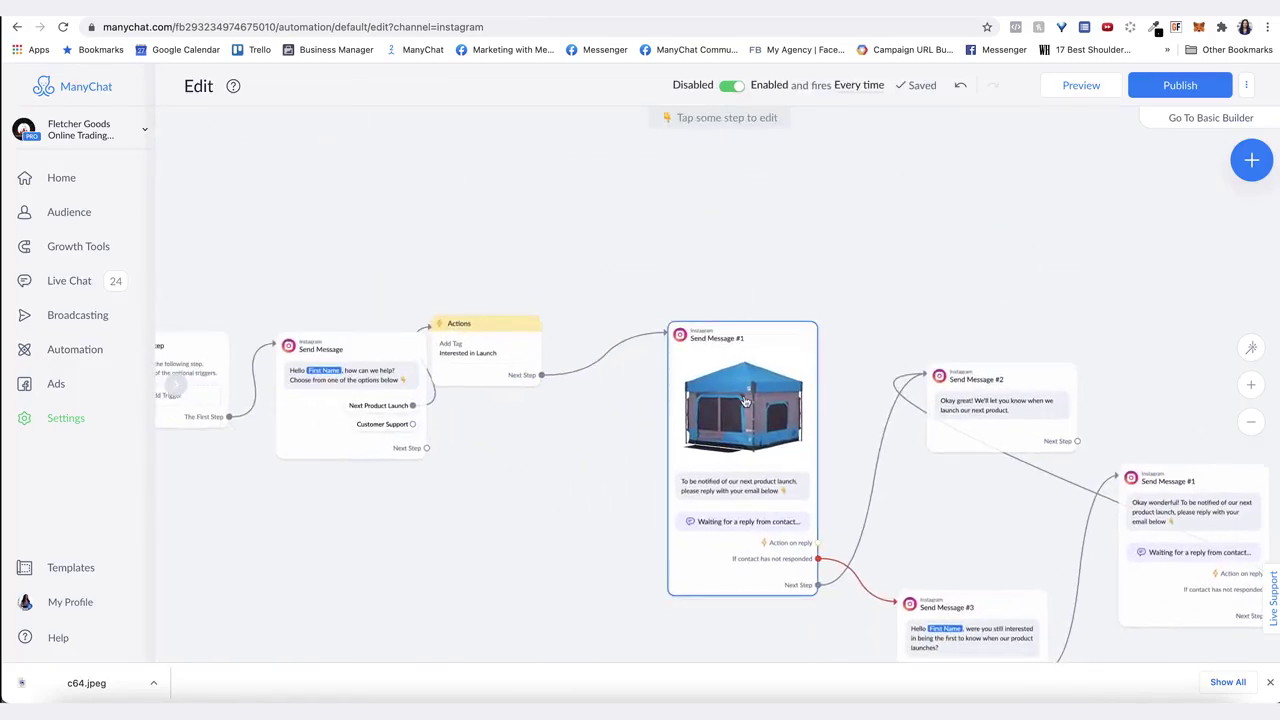
left_click_drag(749, 367, 810, 328)
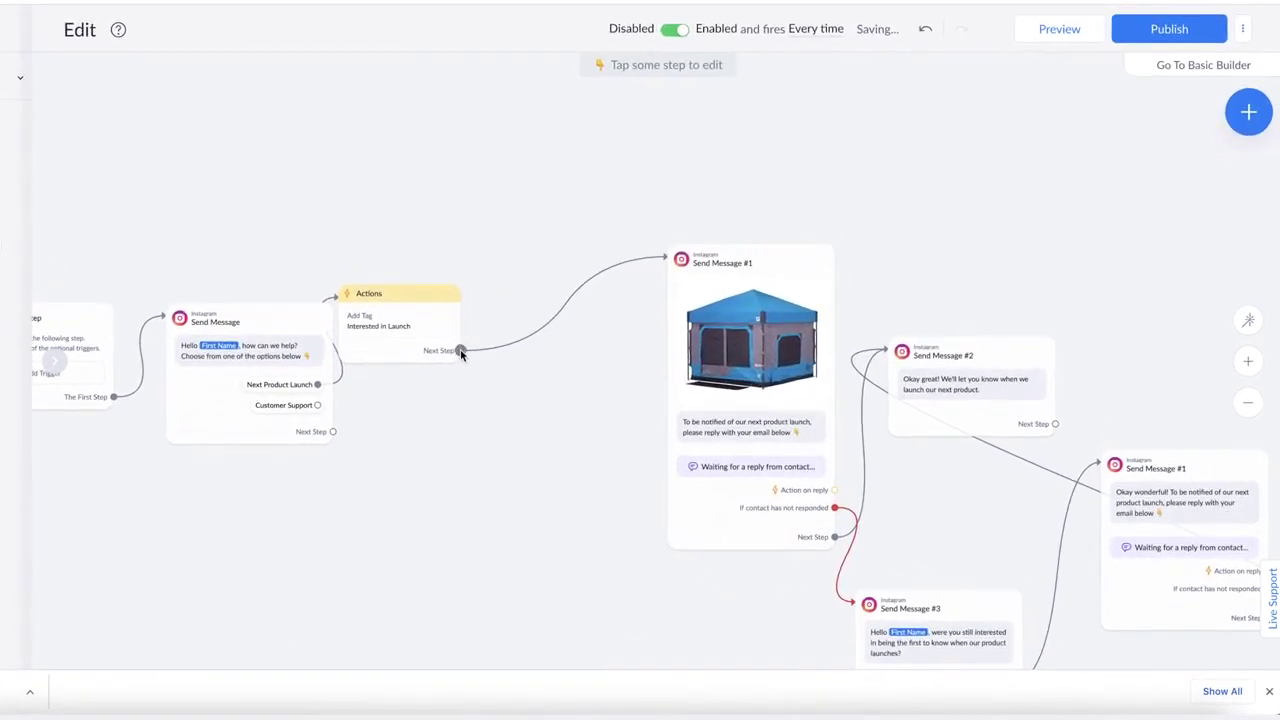
Insert a Randomizer after the Interested in Launch action and connect its variation B to the original Send Message #1
left_click_drag(460, 351, 516, 285)
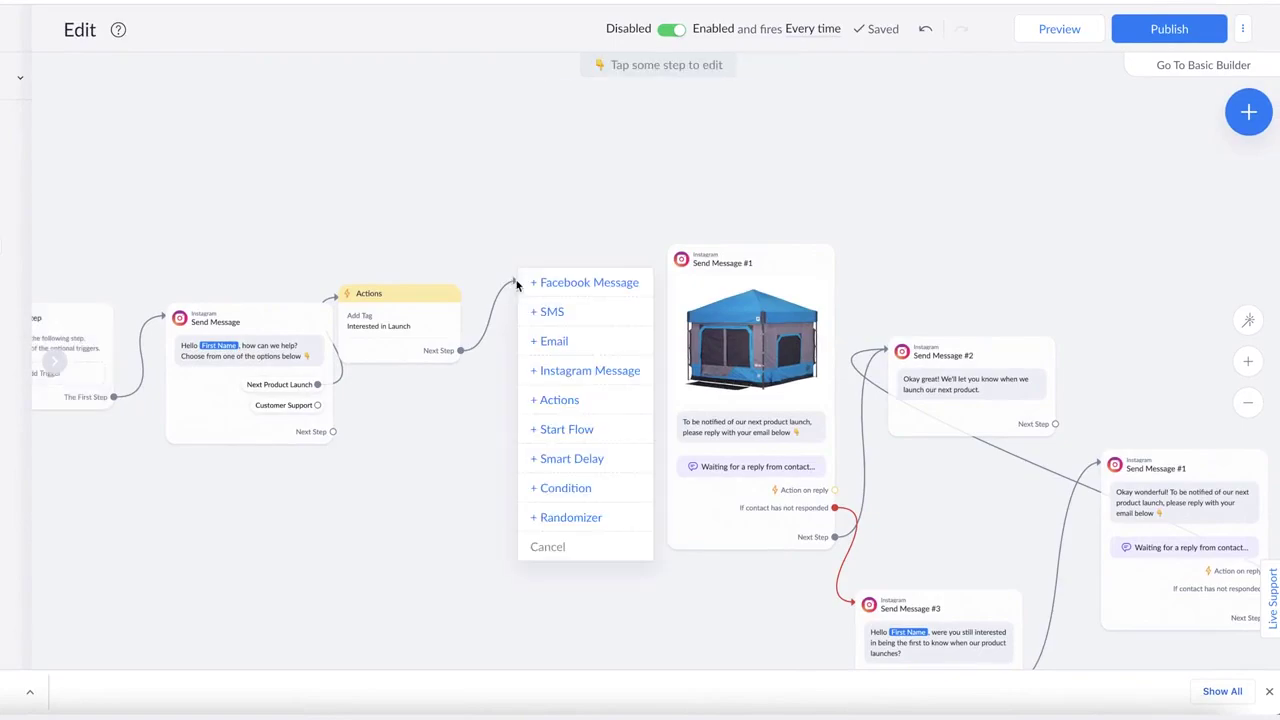
left_click(563, 519)
mouse_move(538, 308)
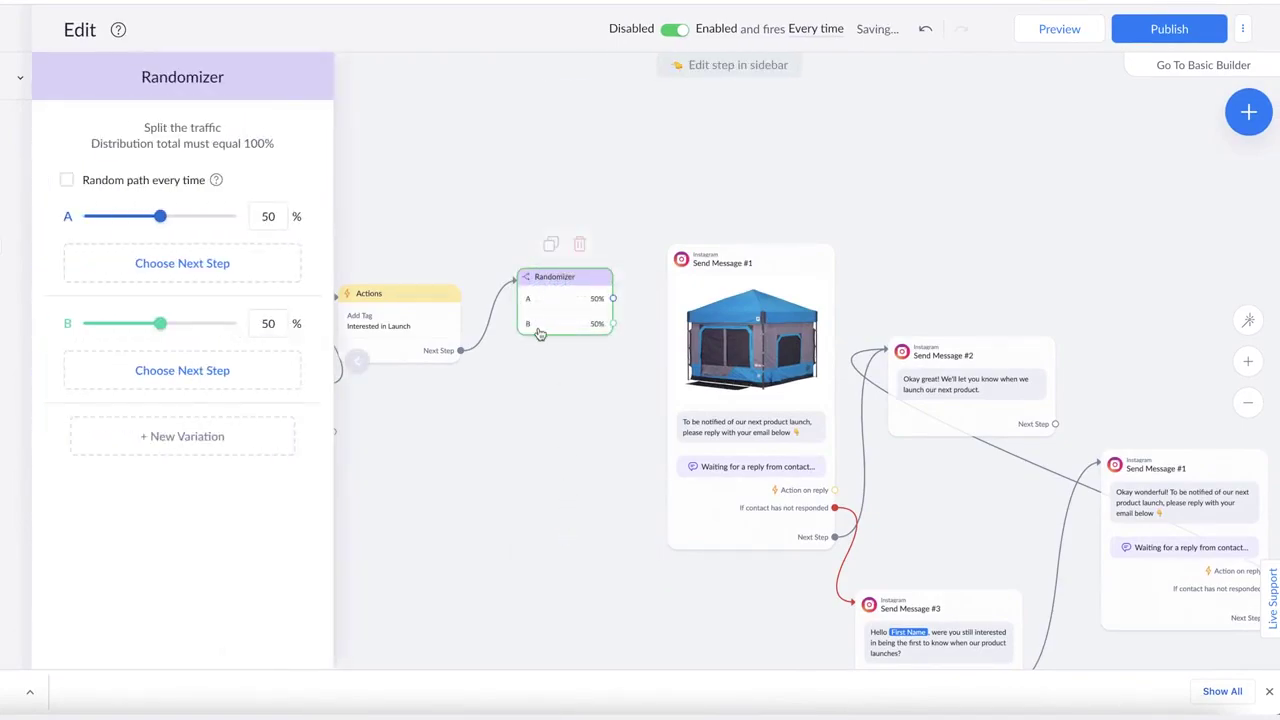
left_click(613, 323)
left_click(676, 325)
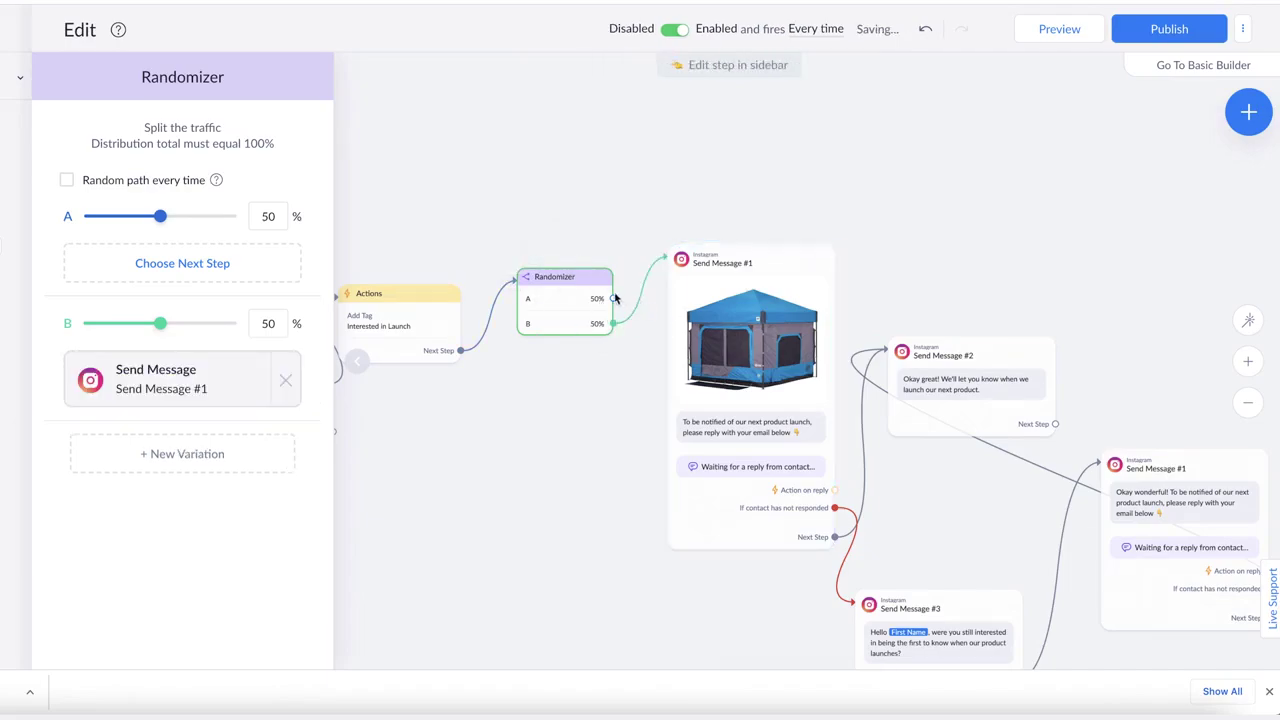
Duplicate the blue tent message, place the copy above the original, and connect the Randomizer's variation A to it
left_click_drag(905, 183, 879, 319)
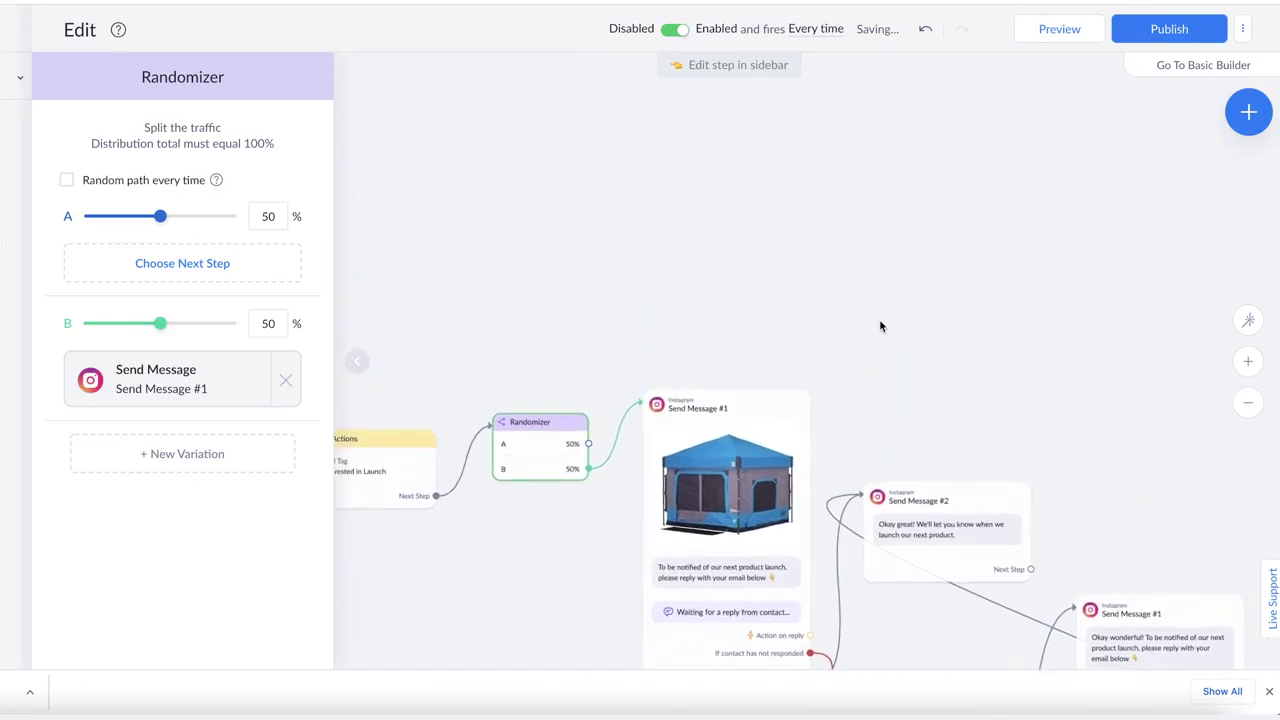
left_click(712, 420)
left_click(712, 365)
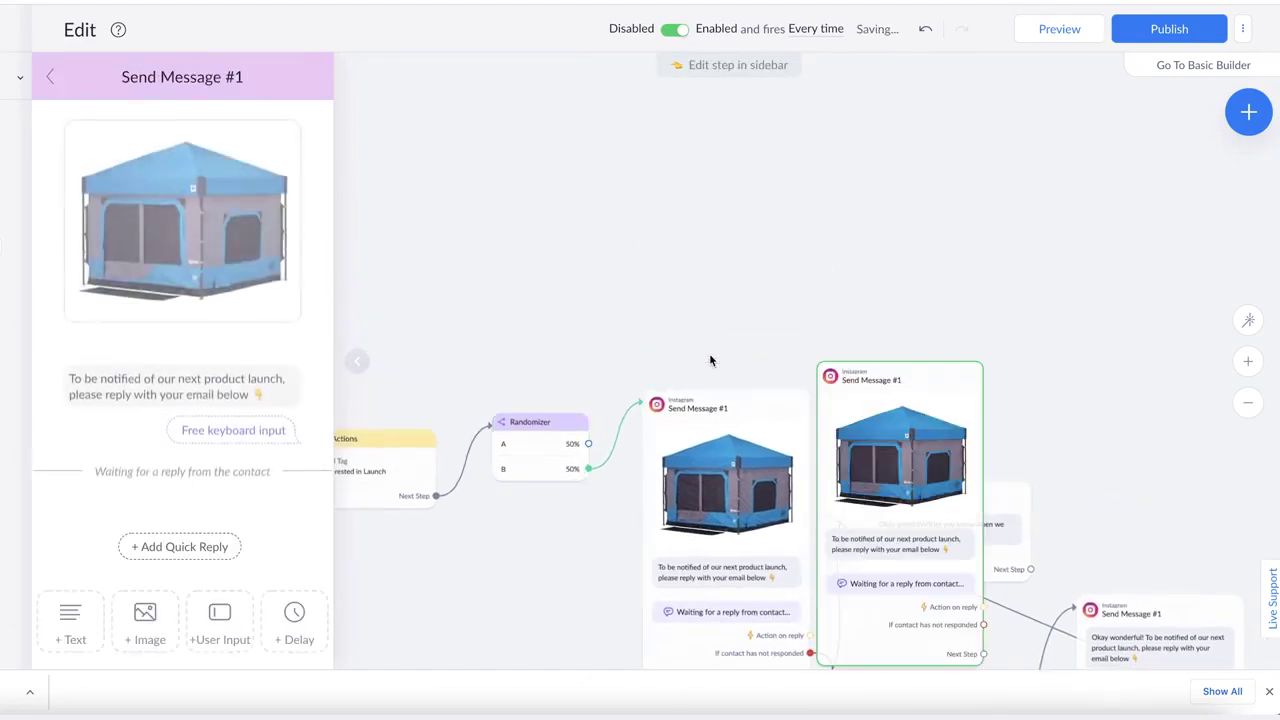
left_click_drag(924, 469, 752, 173)
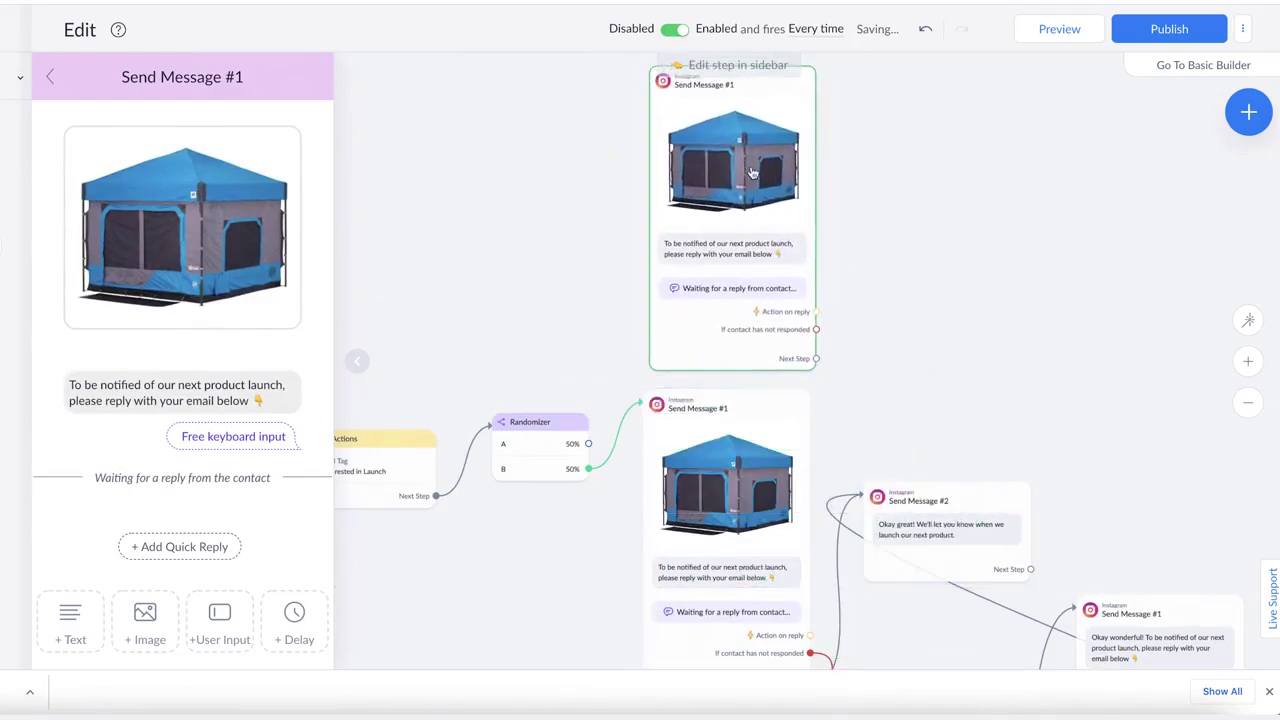
left_click_drag(588, 444, 665, 175)
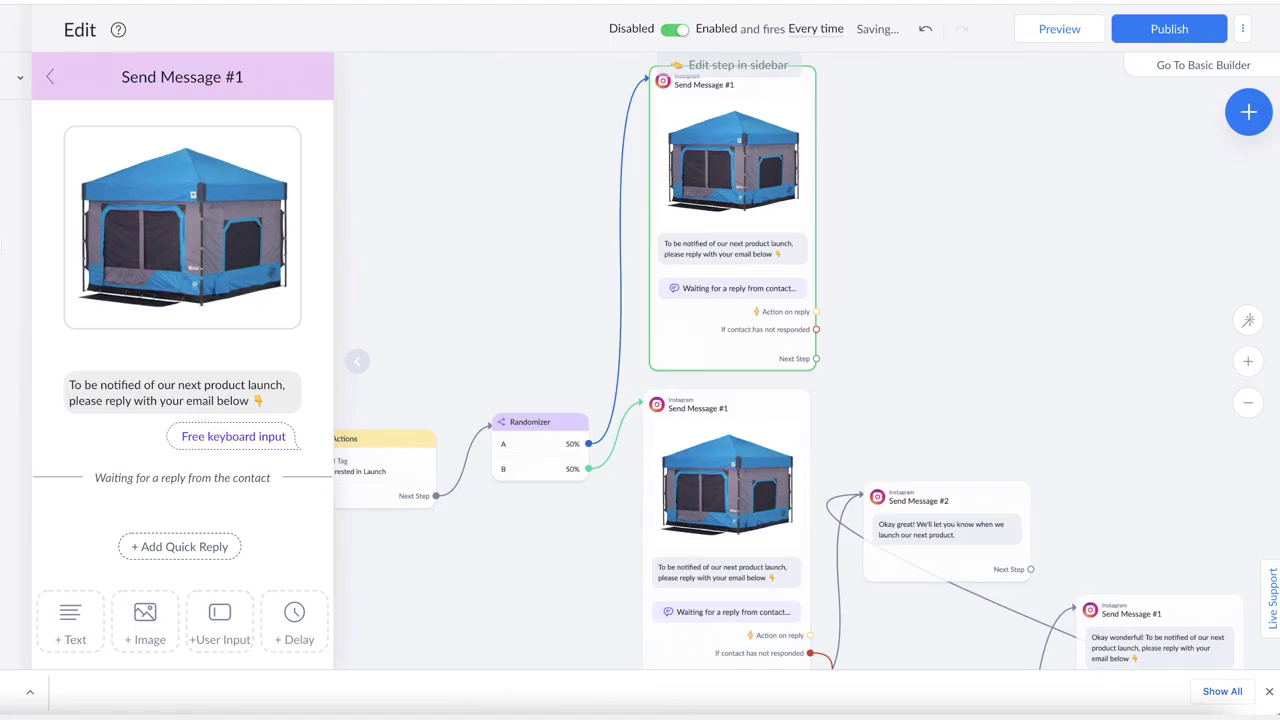
Replace the blue tent image in the variation A message with the downloaded red tent image
left_click_drag(140, 692, 179, 242)
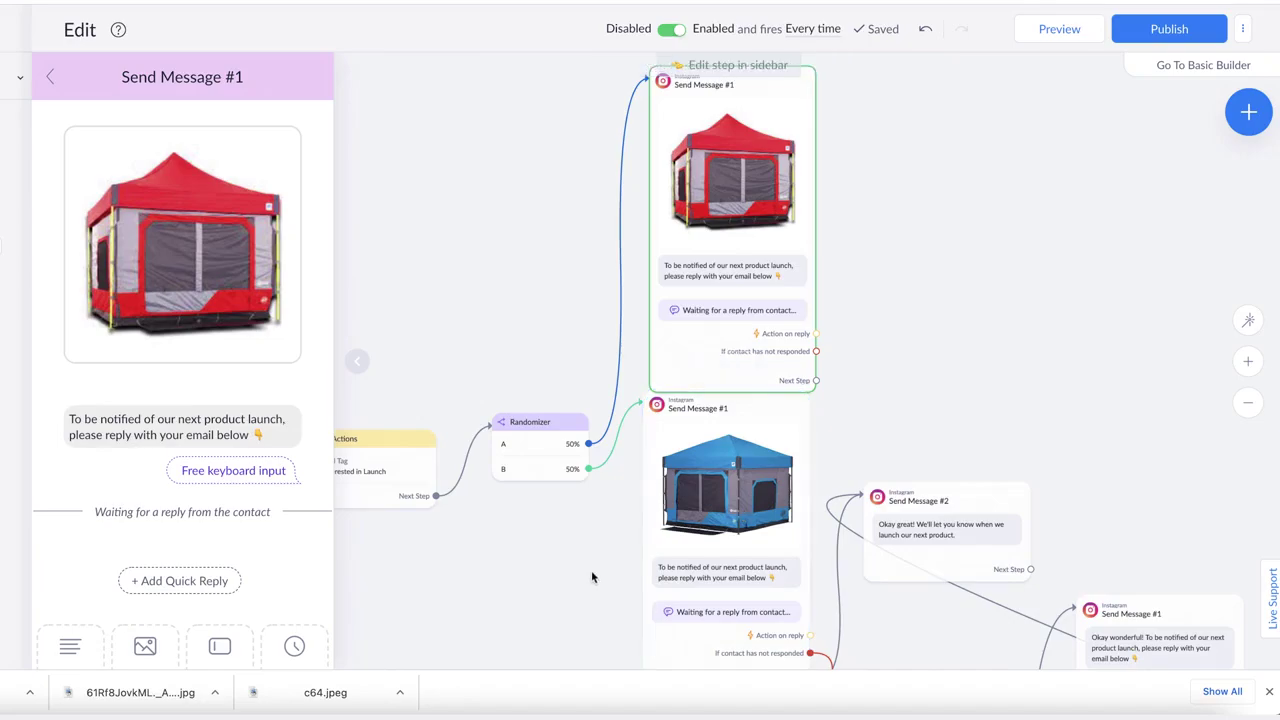
scroll(591, 570, "down", 3)
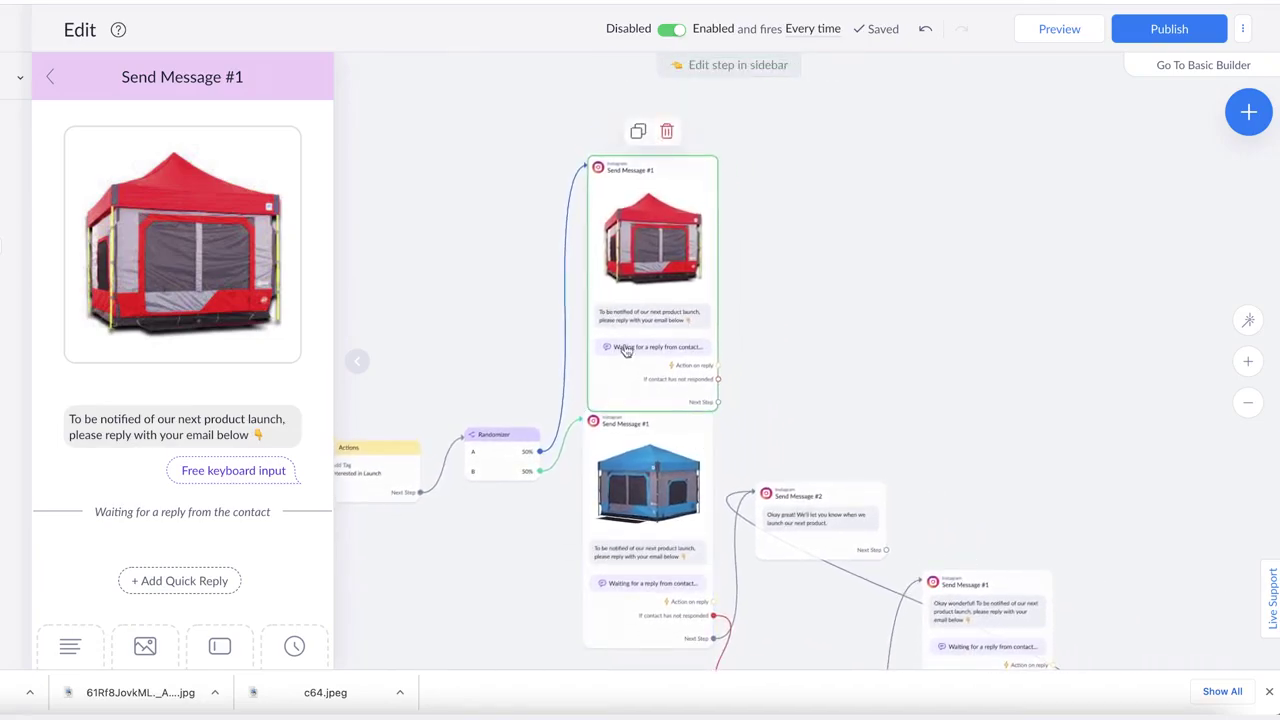
left_click_drag(833, 375, 723, 254)
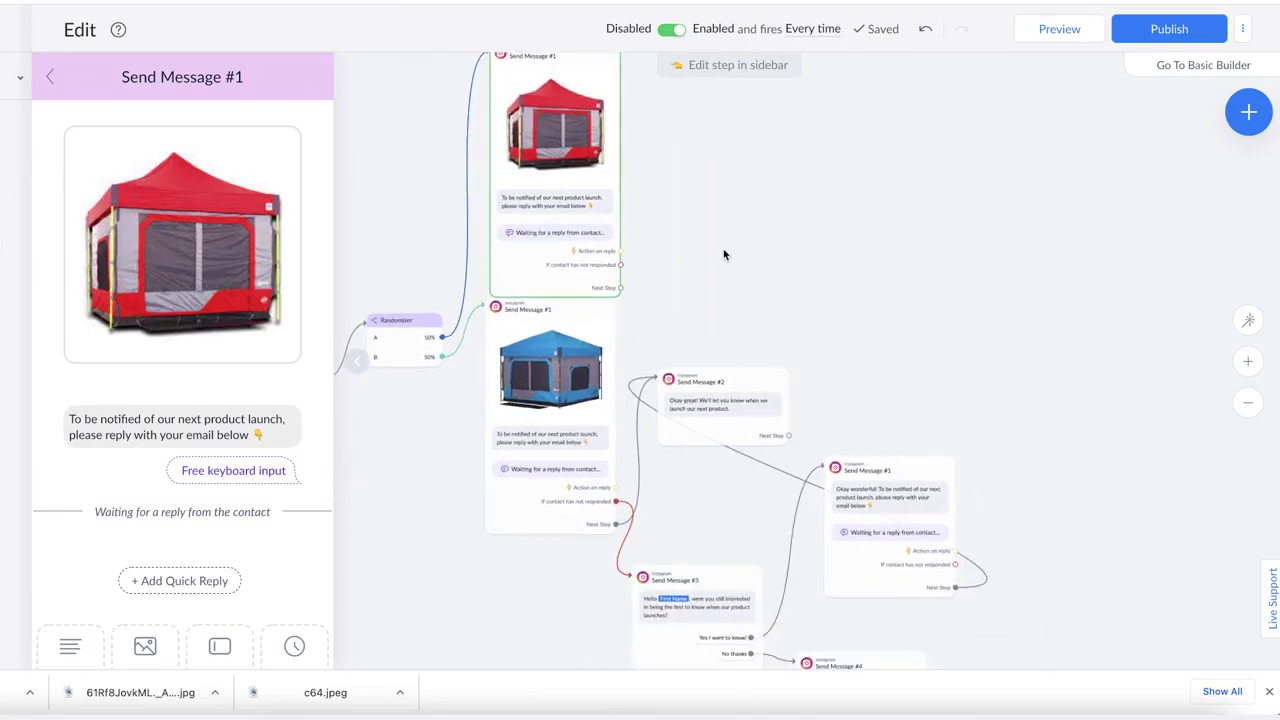
Review the email reply settings of the red tent message
left_click(200, 433)
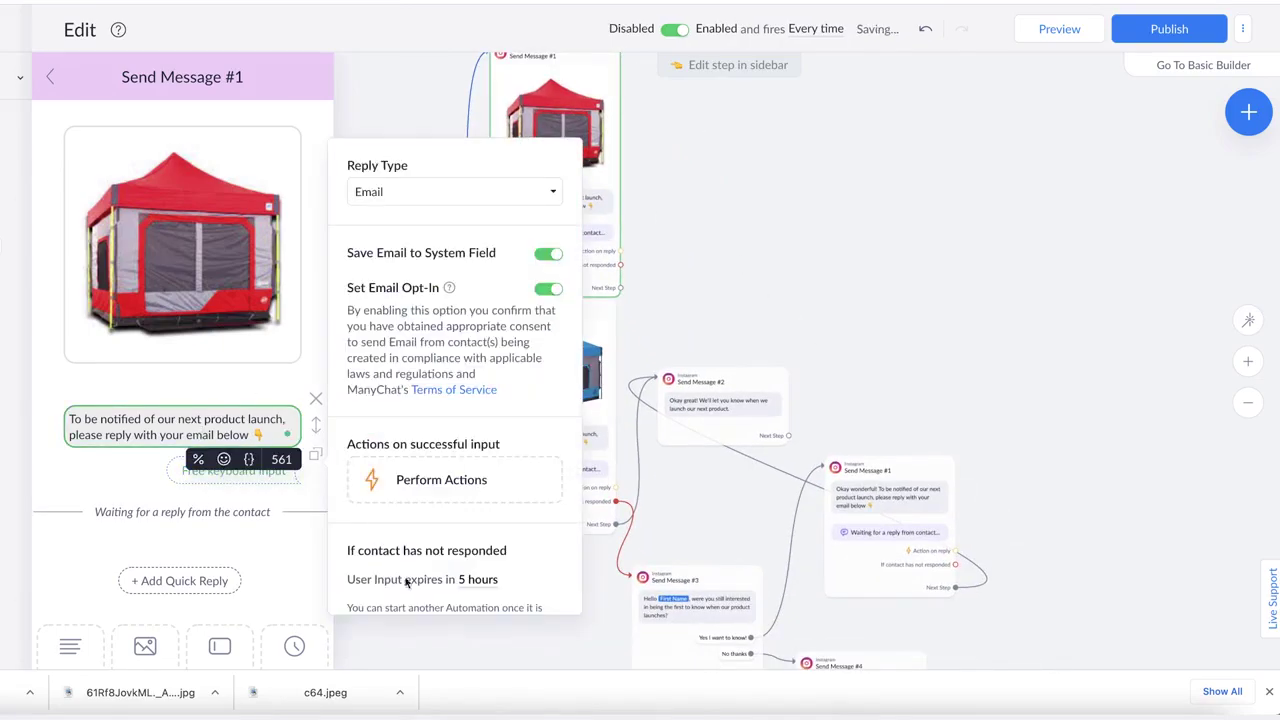
left_click(702, 268)
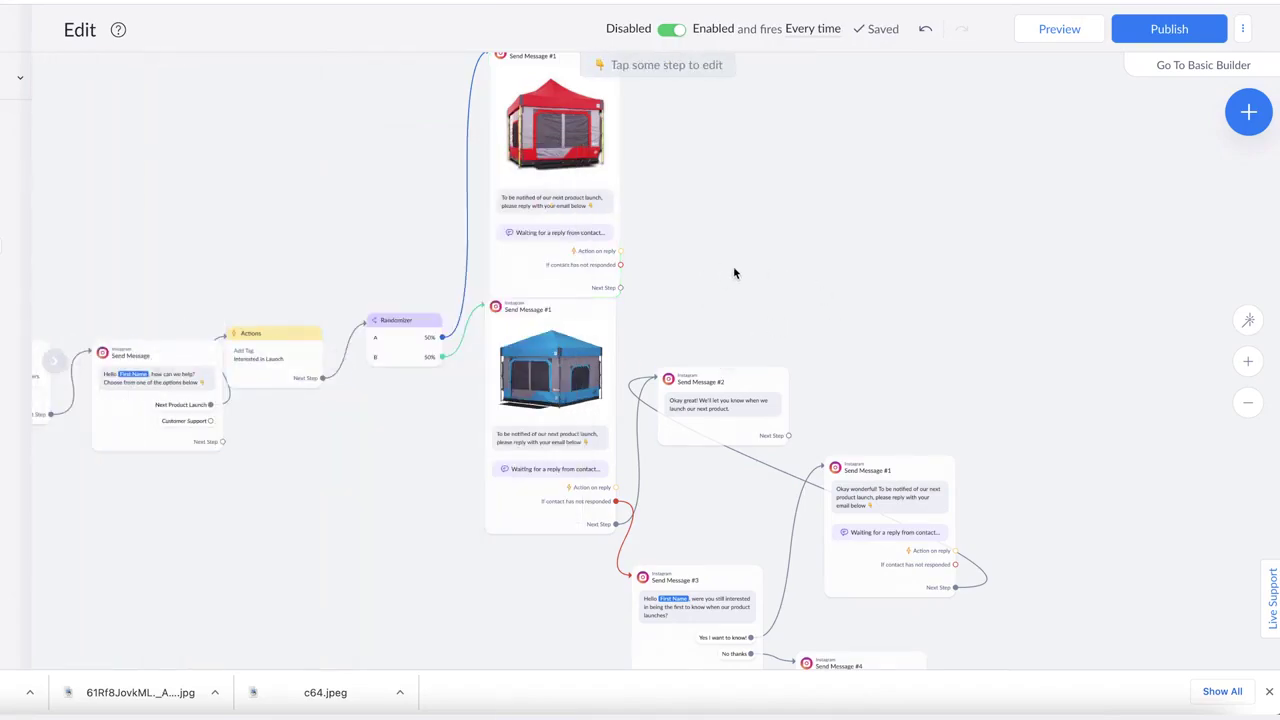
left_click_drag(788, 218, 771, 271)
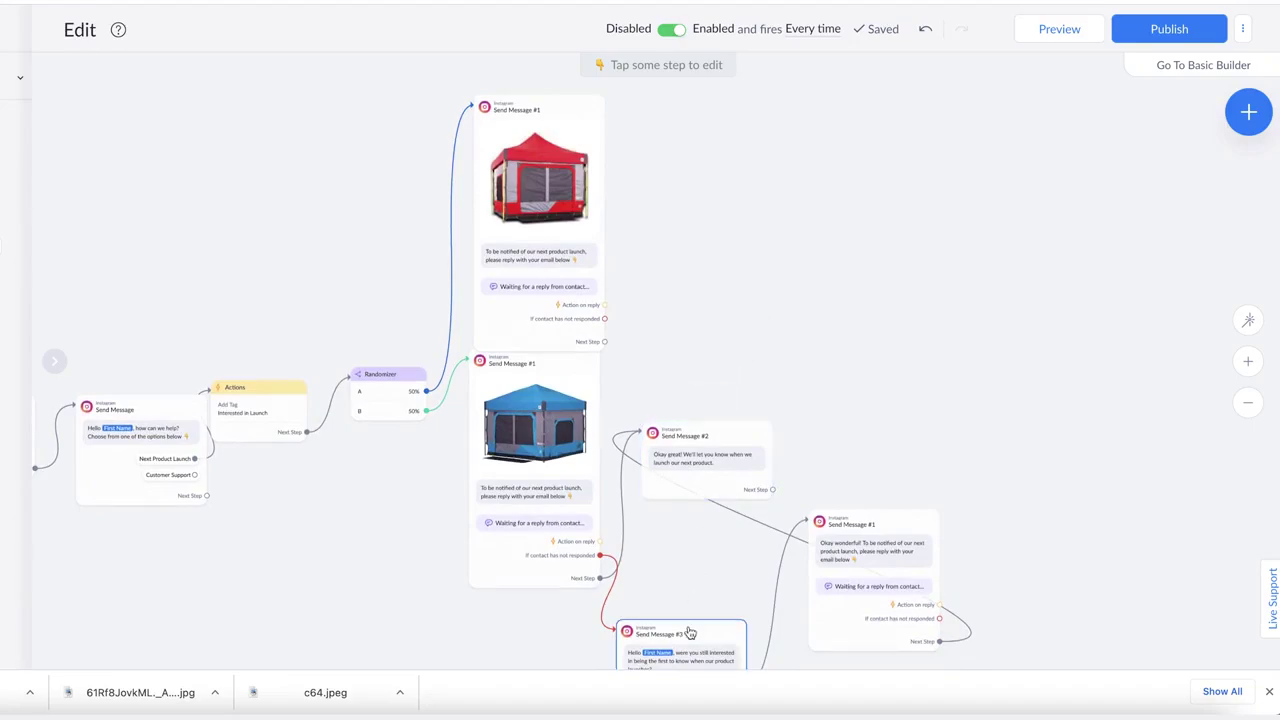
Duplicate Send Message #3, place the copy beside the red tent message, and connect that message's no-response output to it
left_click(664, 596)
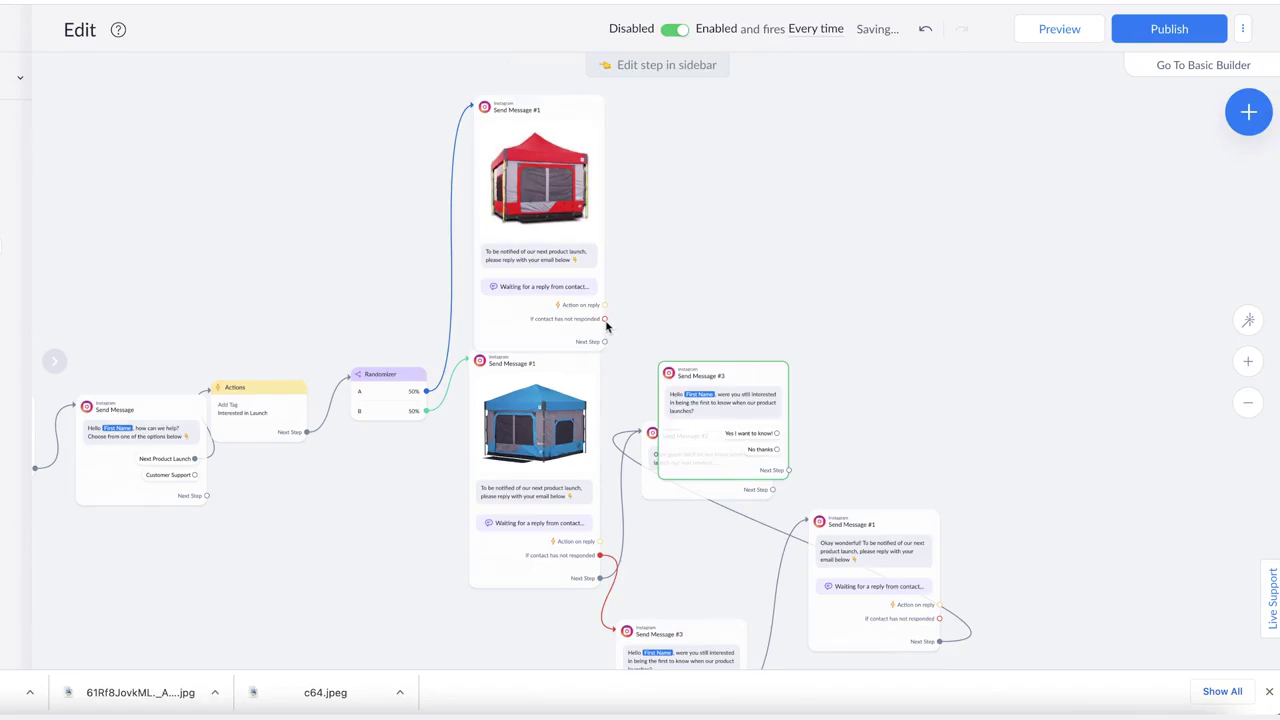
left_click(604, 319)
left_click(675, 378)
left_click_drag(678, 380, 653, 251)
Connect the copied follow-up's "Yes I want to know!" reply to the existing email-request message and "No thanks" to Send Message #4
left_click(751, 306)
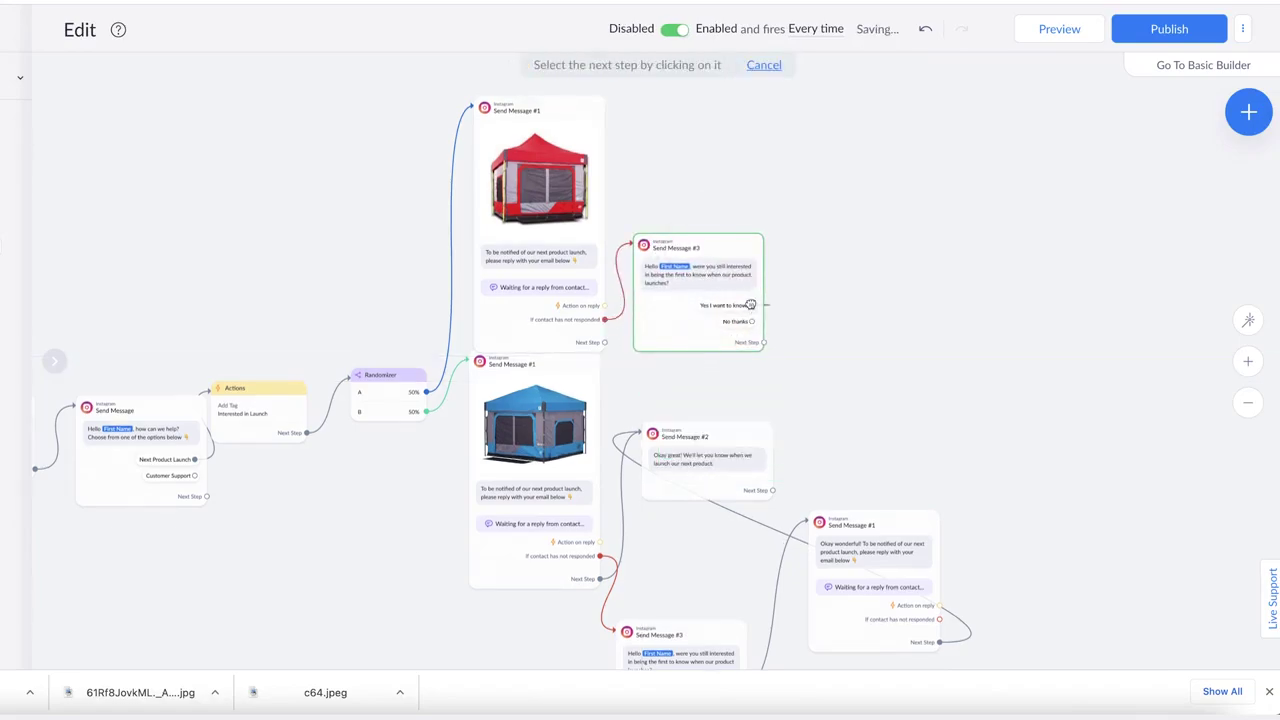
left_click(838, 537)
scroll(897, 406, "down", 3)
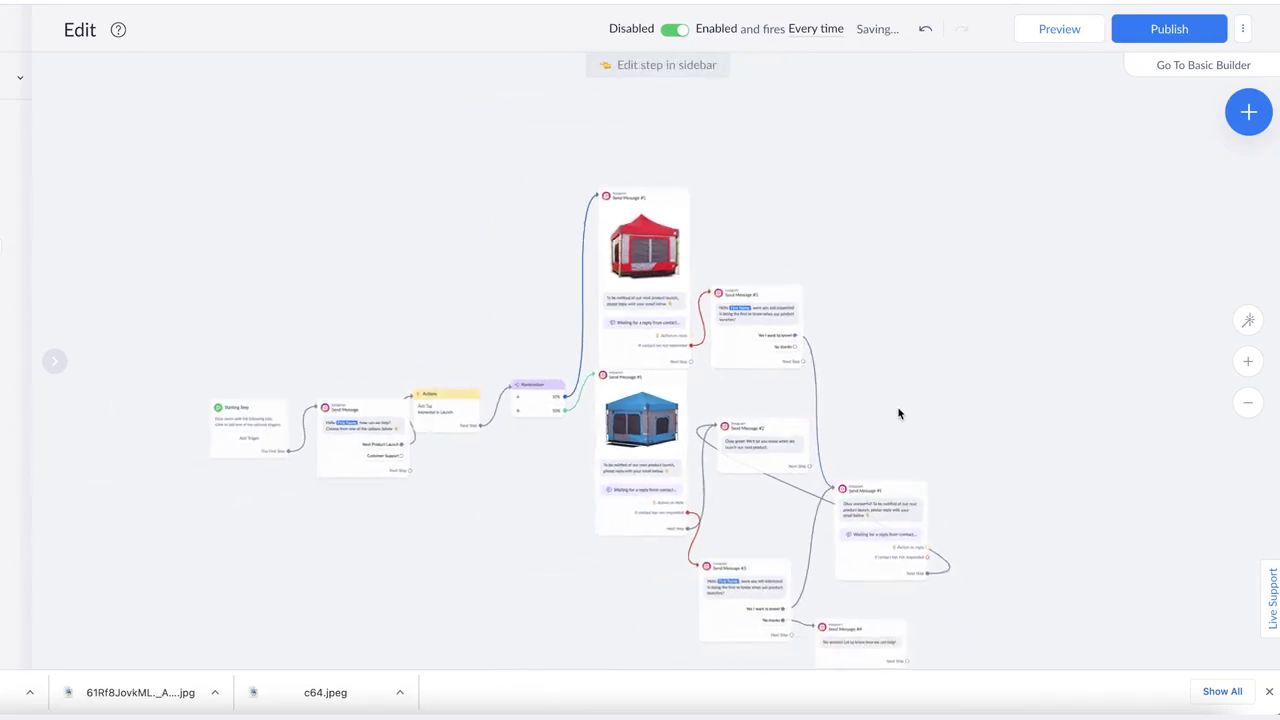
left_click(794, 348)
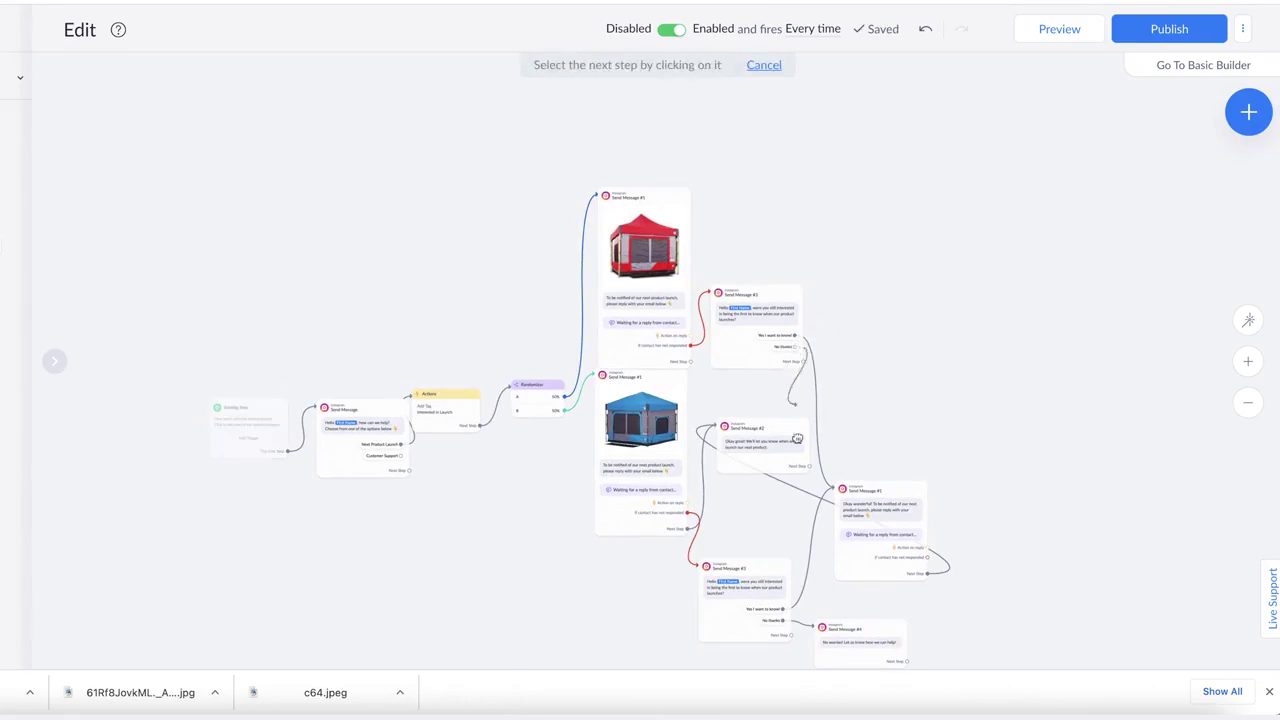
left_click(827, 640)
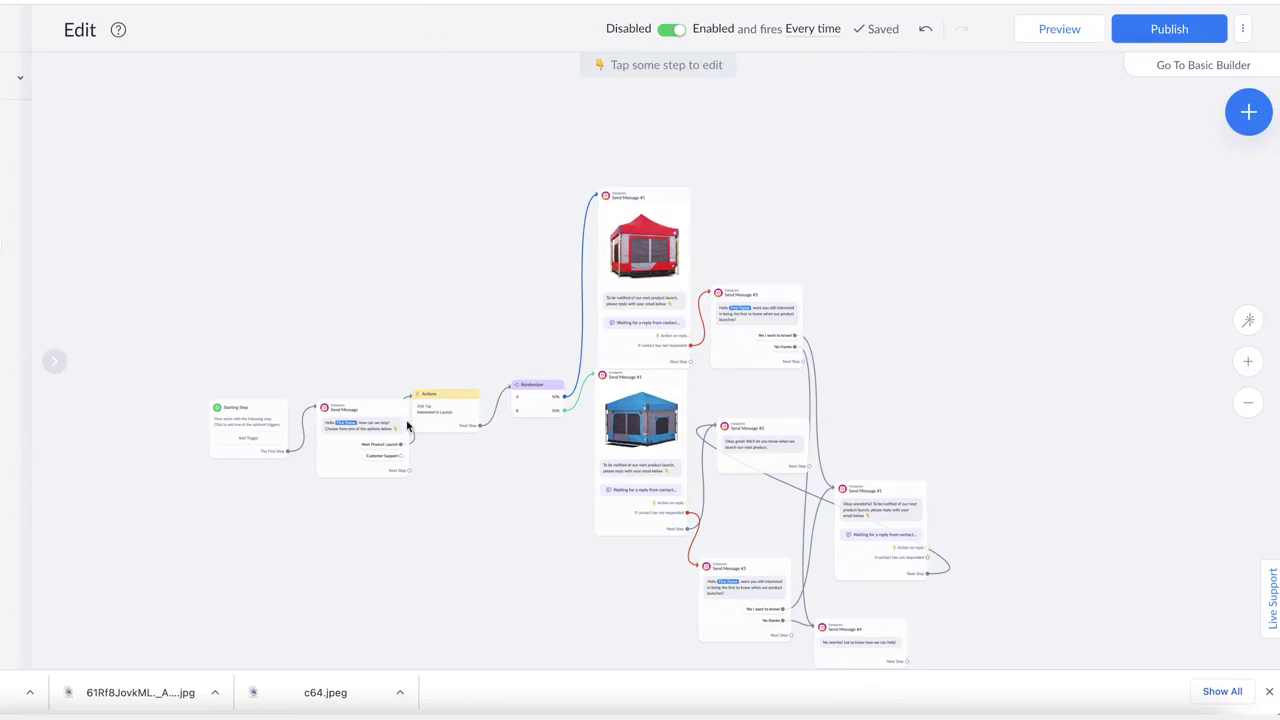
Add a Condition after the Customer Support quick reply with the rule Tag is VIP Customer
left_click(385, 451)
scroll(384, 449, "up", 5)
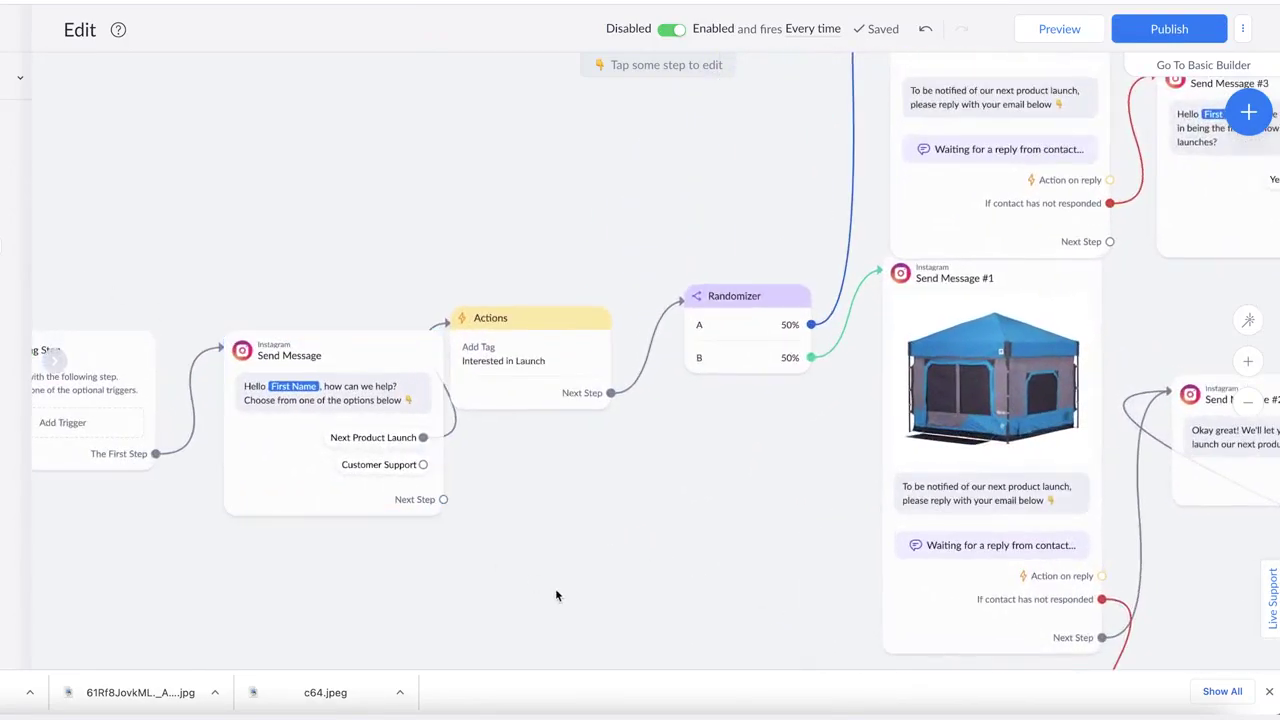
left_click_drag(556, 596, 629, 328)
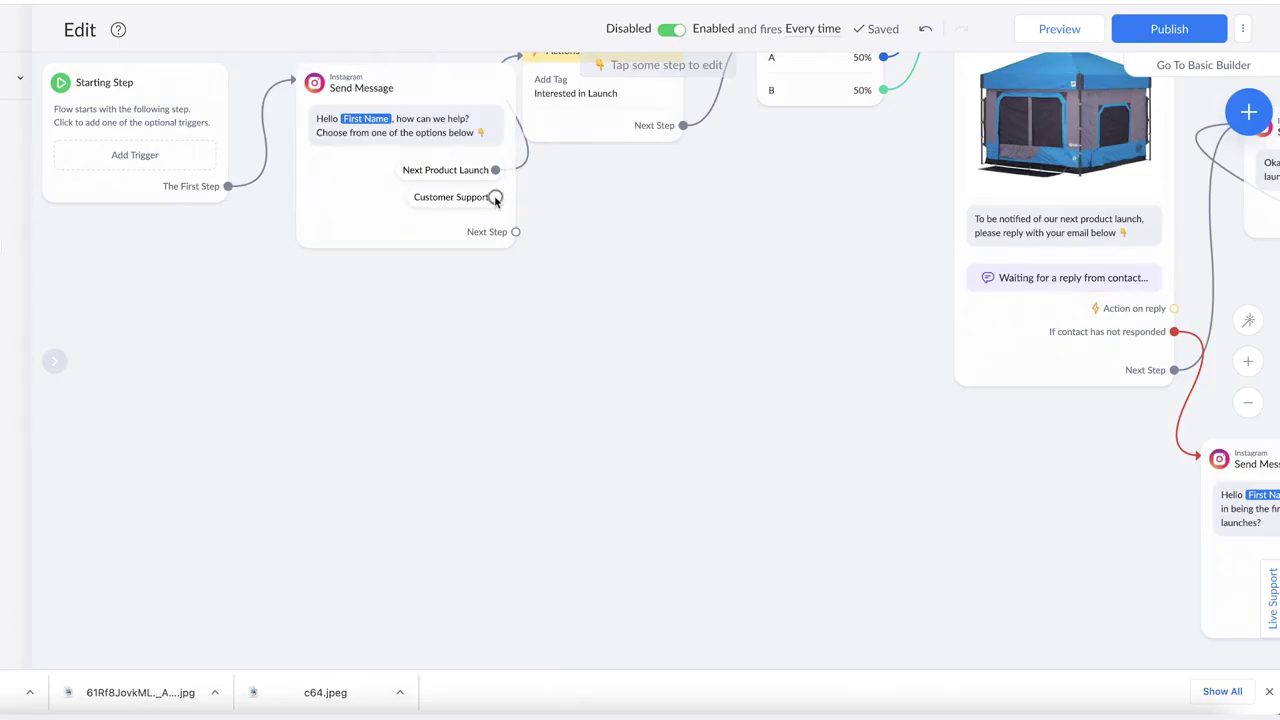
left_click_drag(495, 197, 338, 365)
left_click(413, 307)
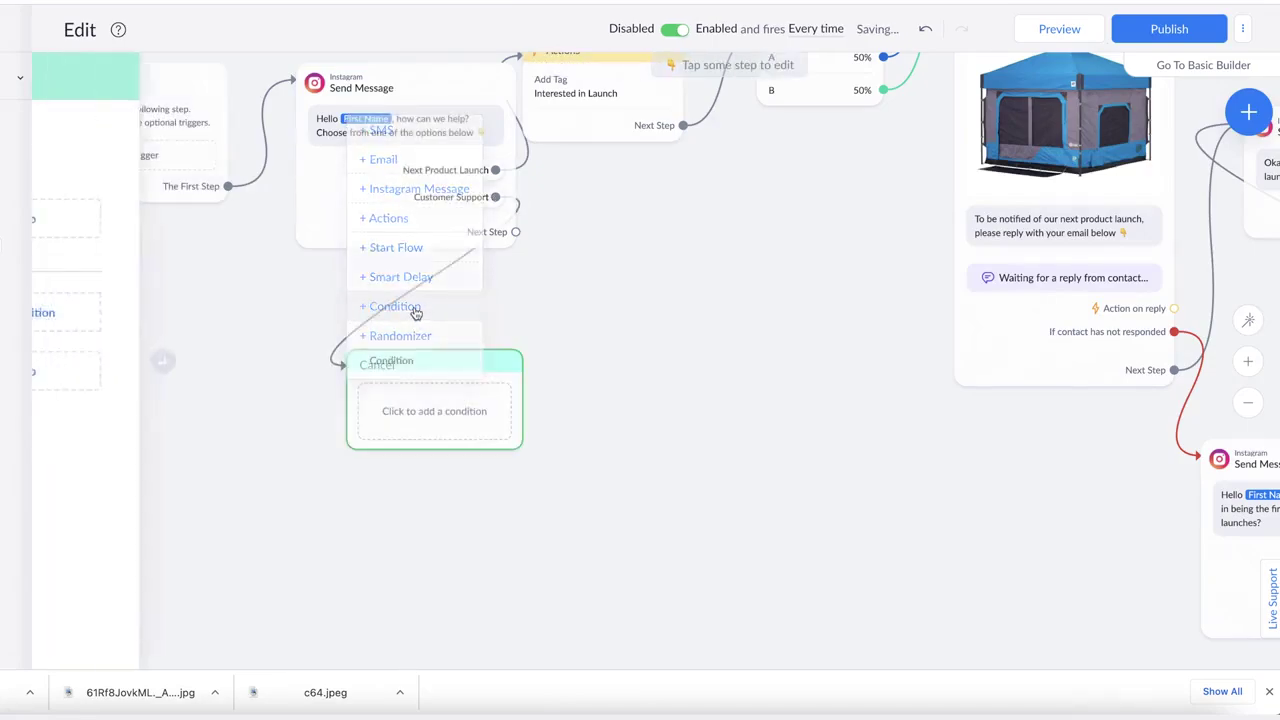
left_click(165, 189)
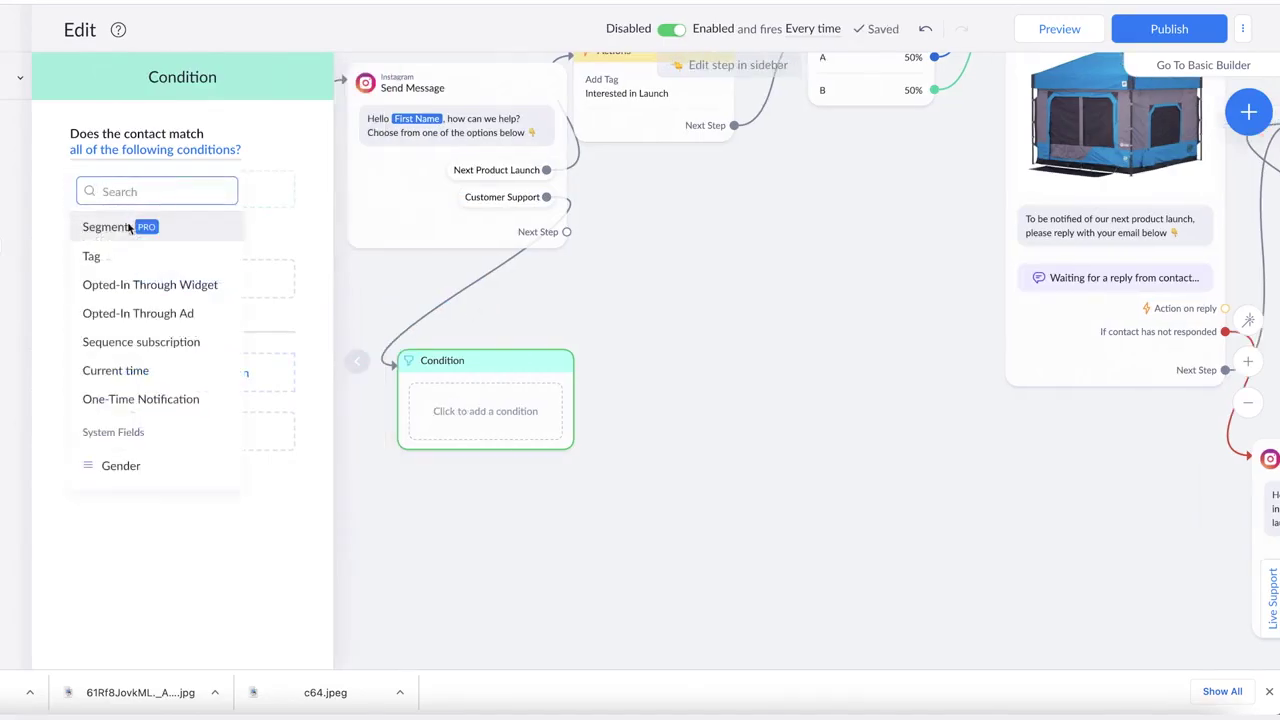
left_click(115, 254)
left_click(294, 226)
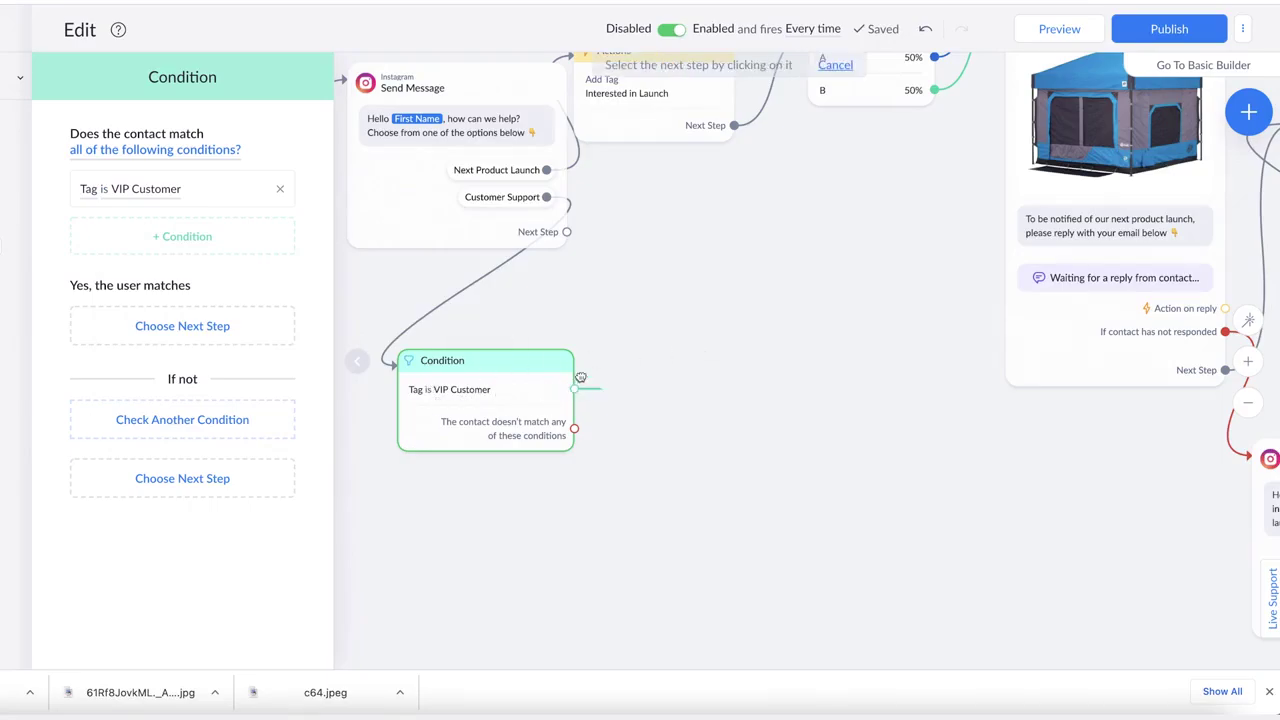
Connect the Condition's matching branch to a new Instagram message reading "Hello our favorite VIP customer!"
left_click_drag(576, 389, 712, 258)
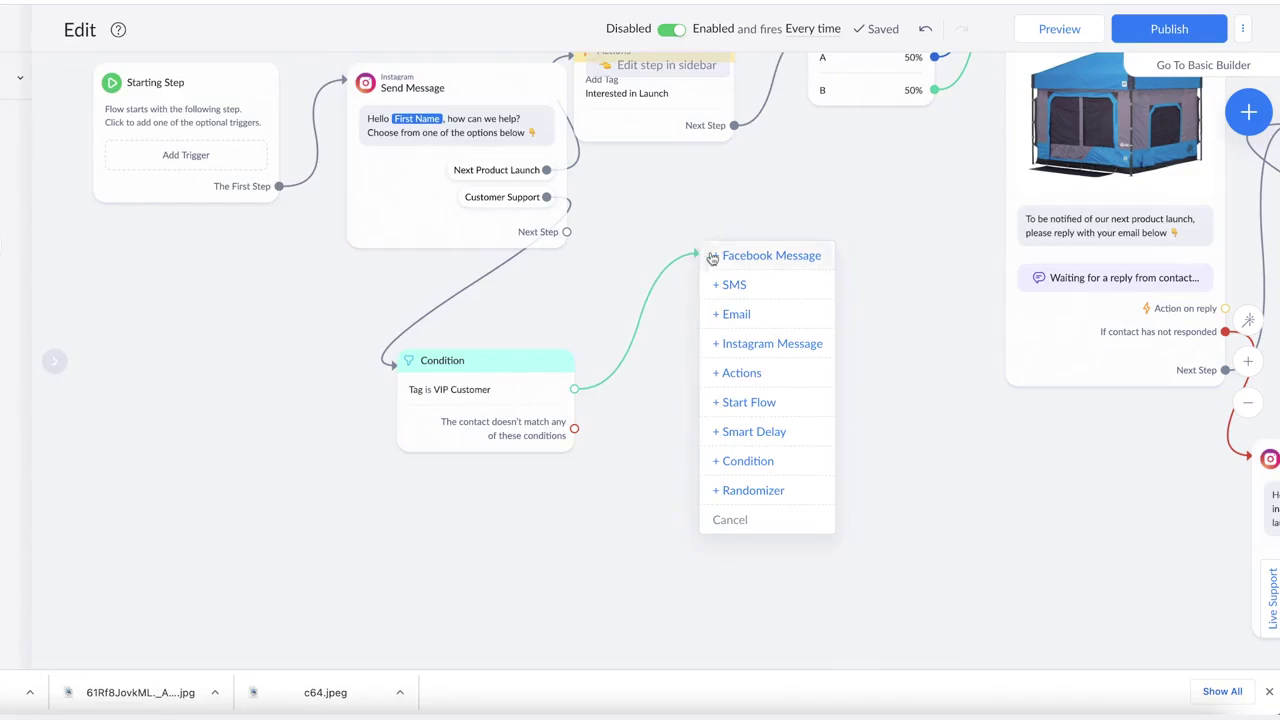
left_click(738, 344)
left_click(160, 140)
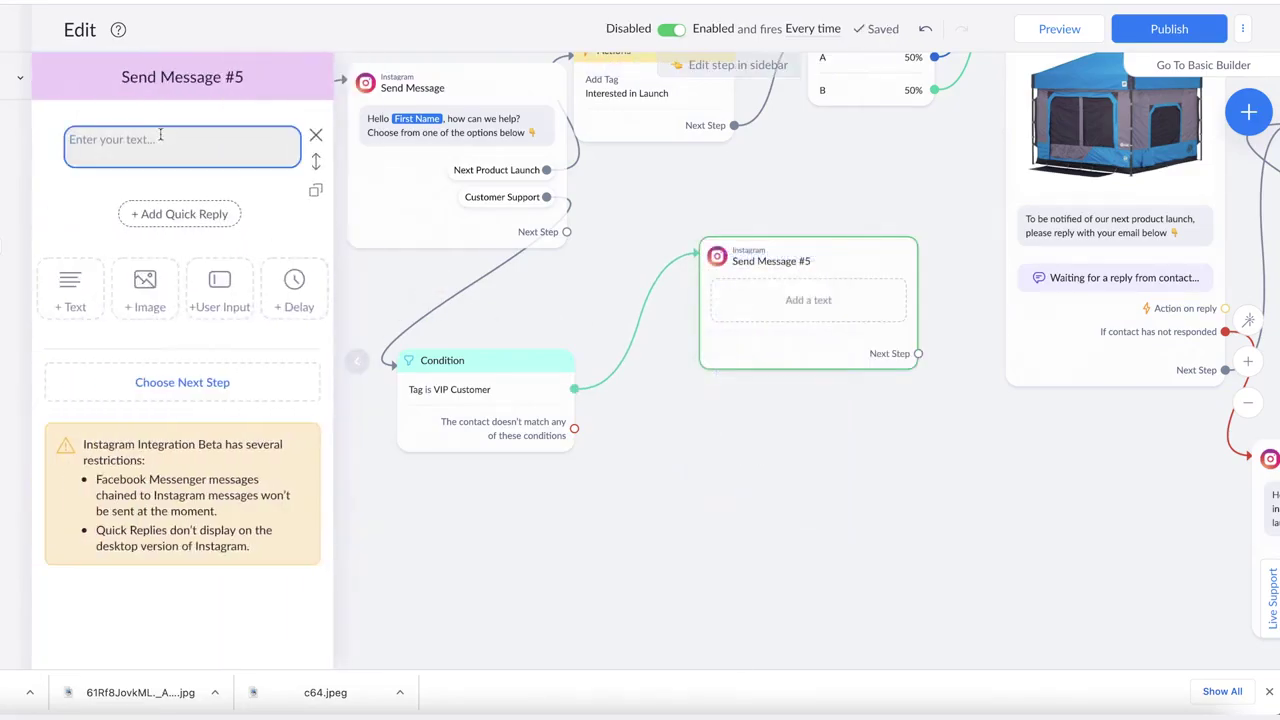
type("Hello")
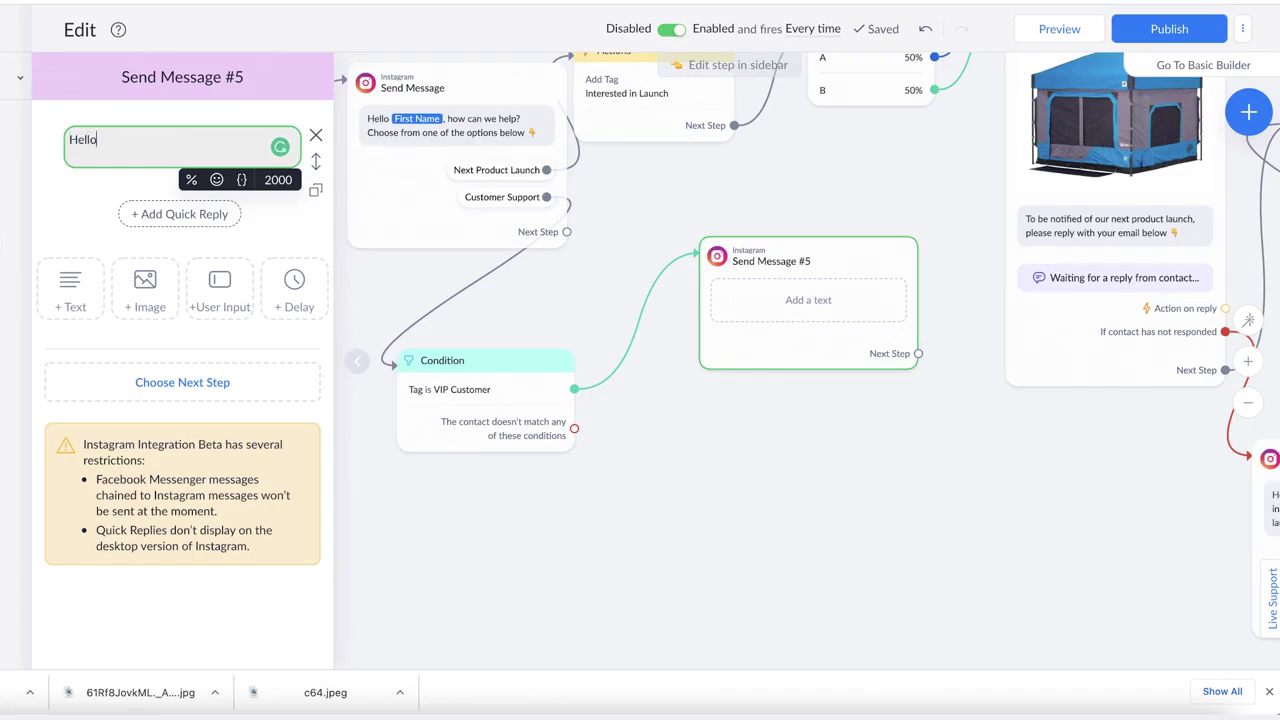
type(" our favoite")
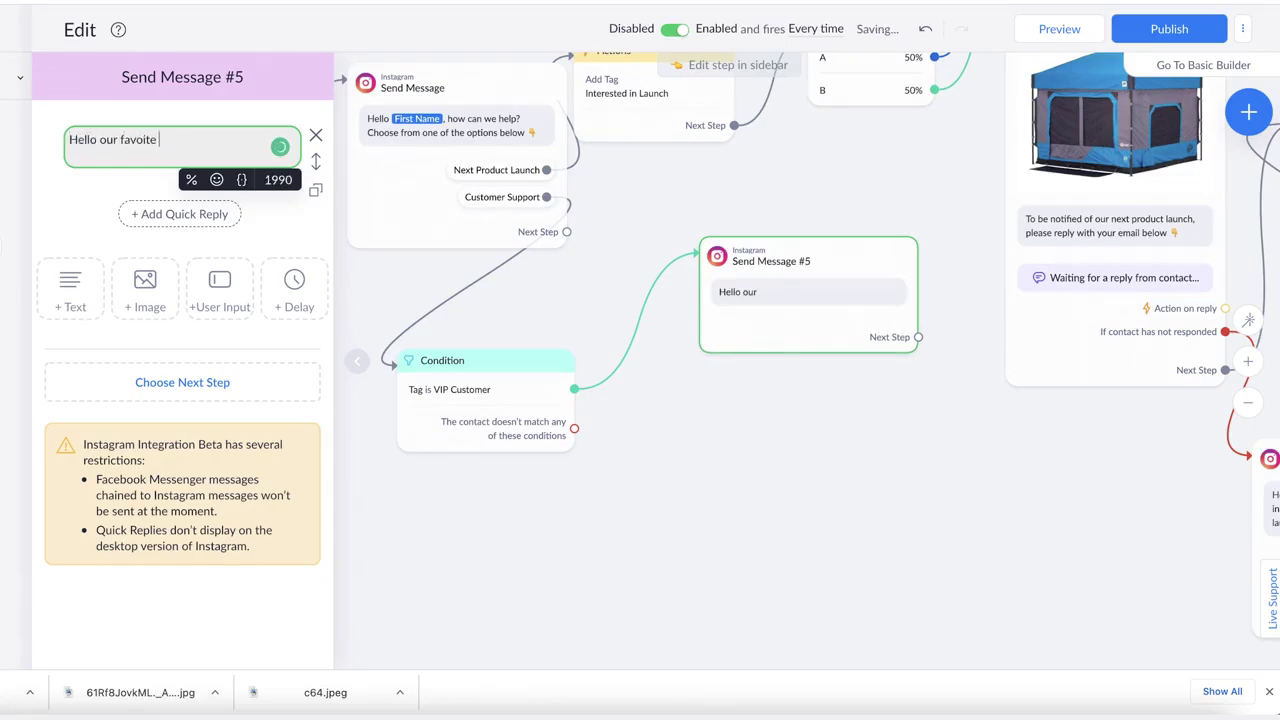
key("BackSpace")
key("BackSpace")
key("BackSpace")
key("BackSpace")
type("rite VIP customer!")
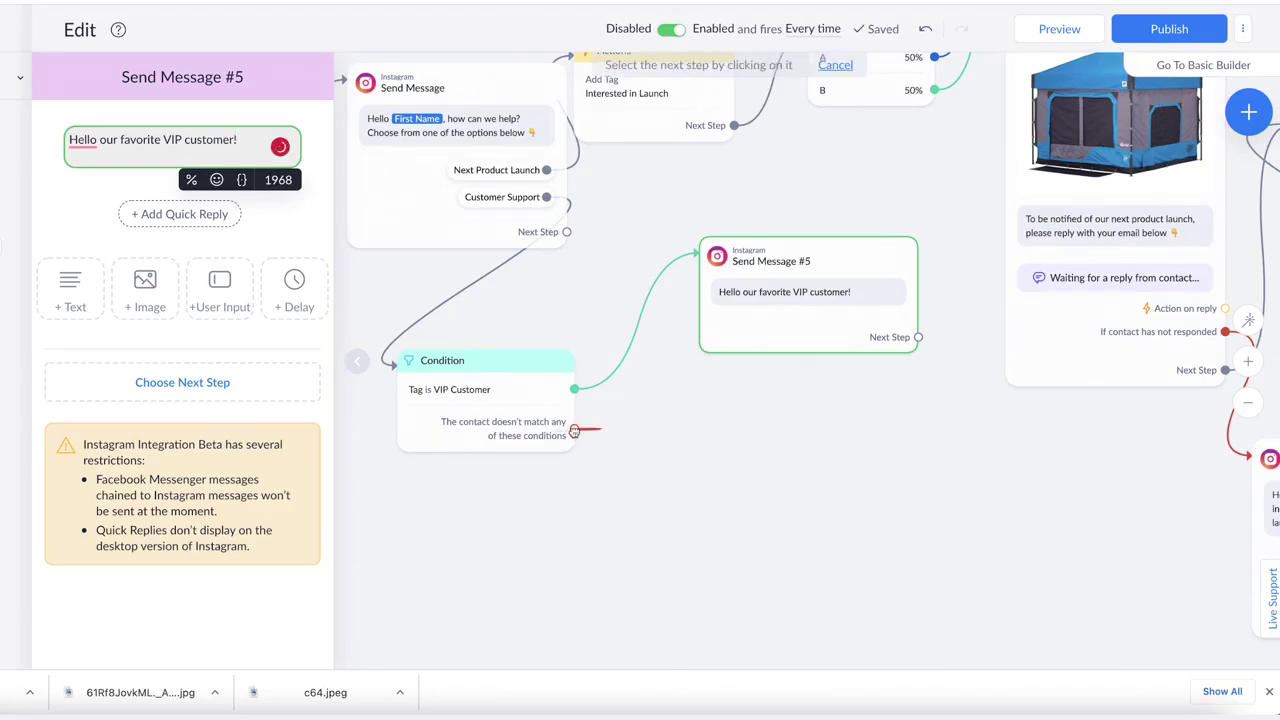
Connect the Condition's non-matching branch to a new Instagram message reading "Hello, how can we help?"
left_click_drag(574, 429, 642, 508)
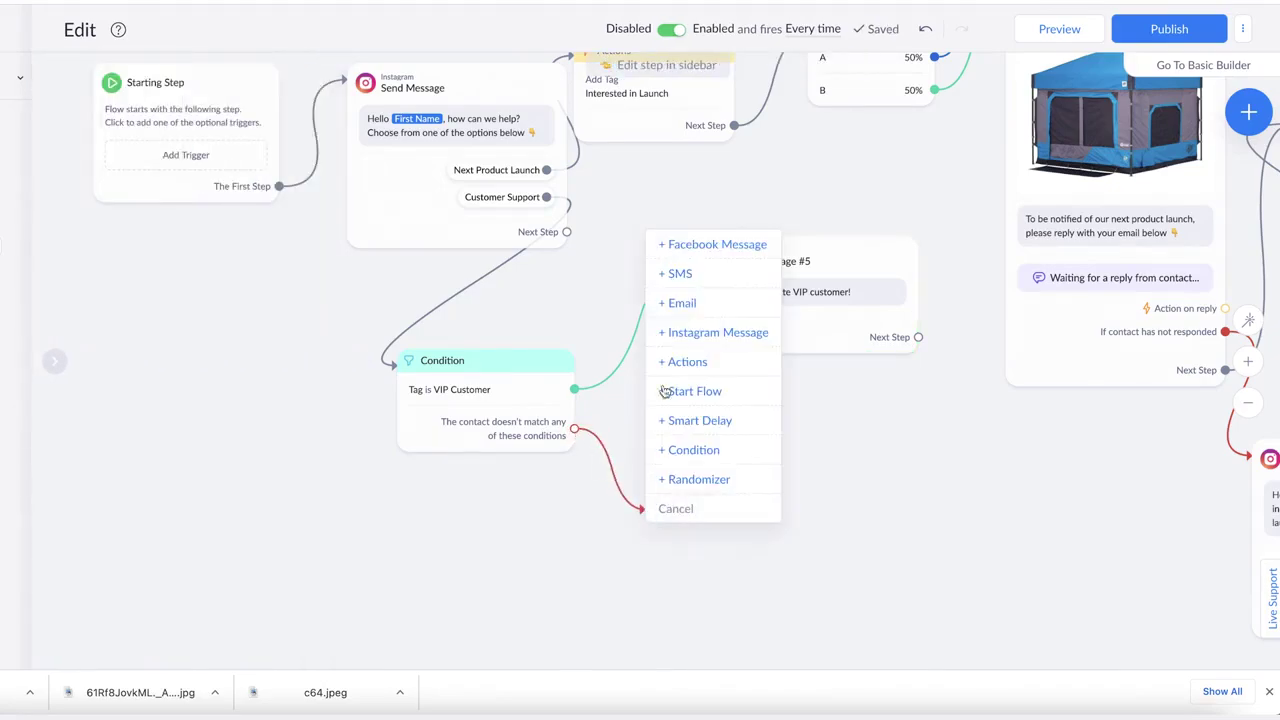
left_click(696, 332)
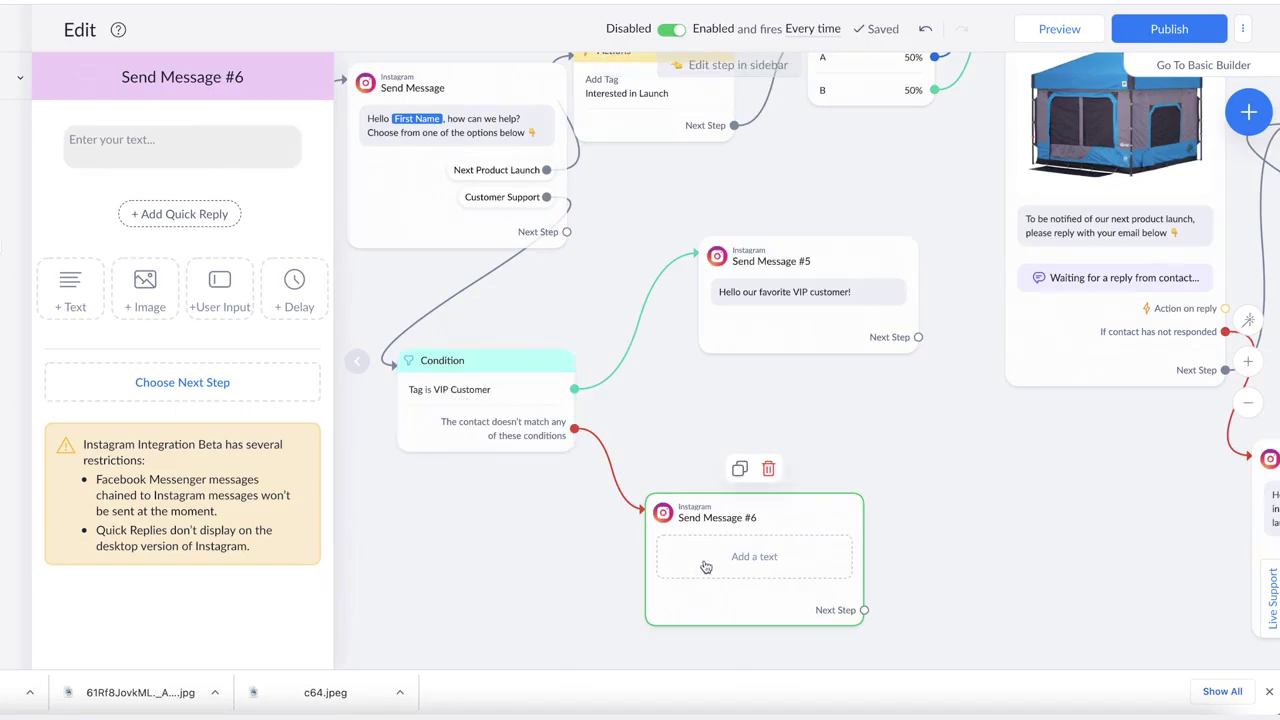
left_click(169, 139)
left_click(169, 137)
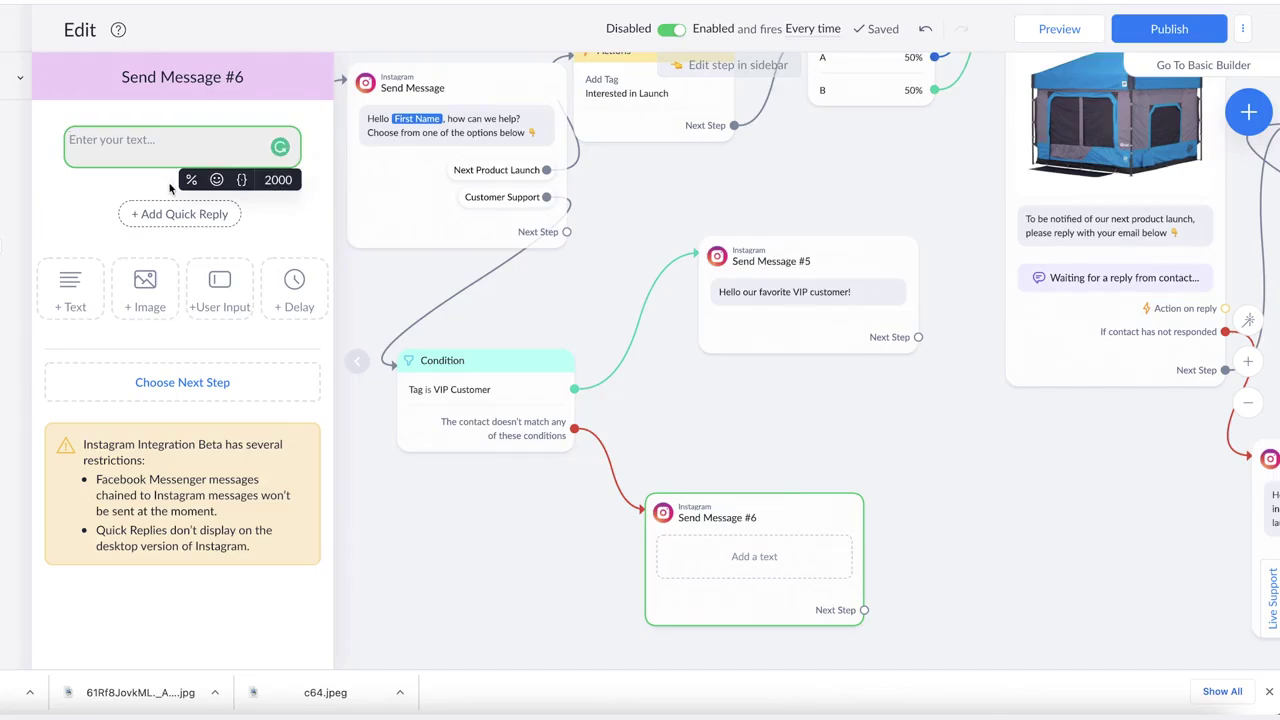
type("Hello, ")
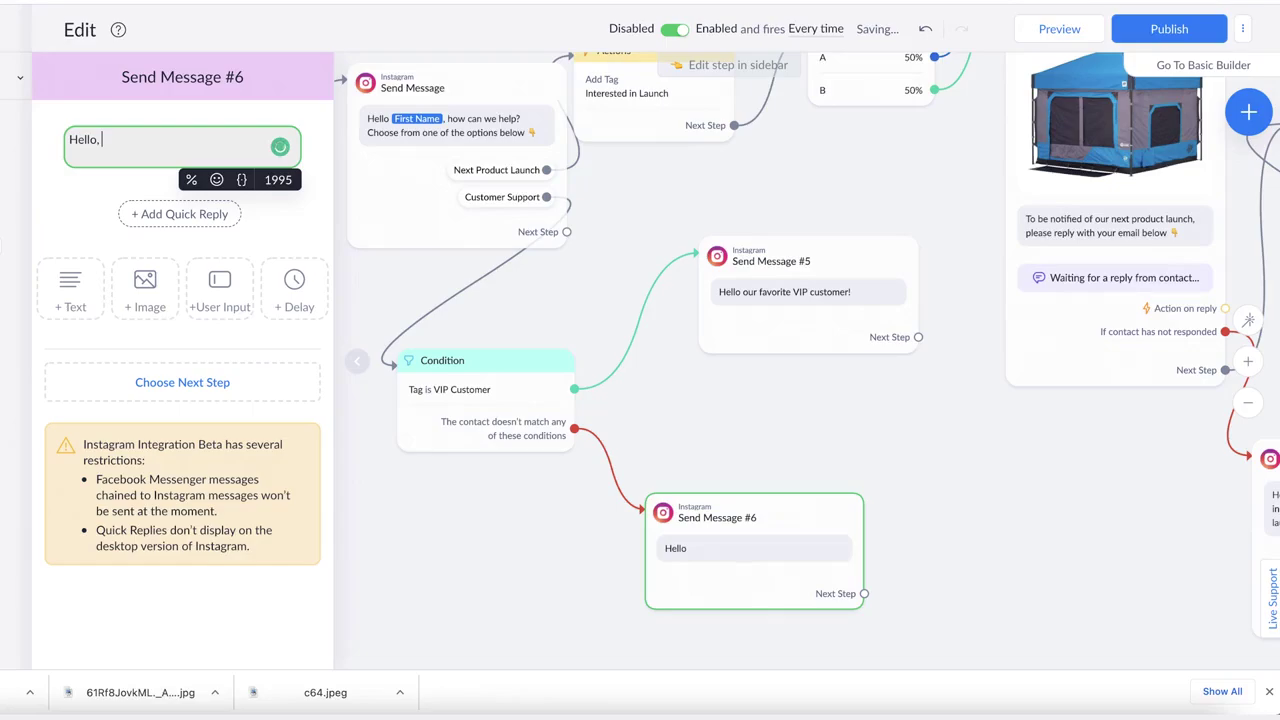
type("how can we help?")
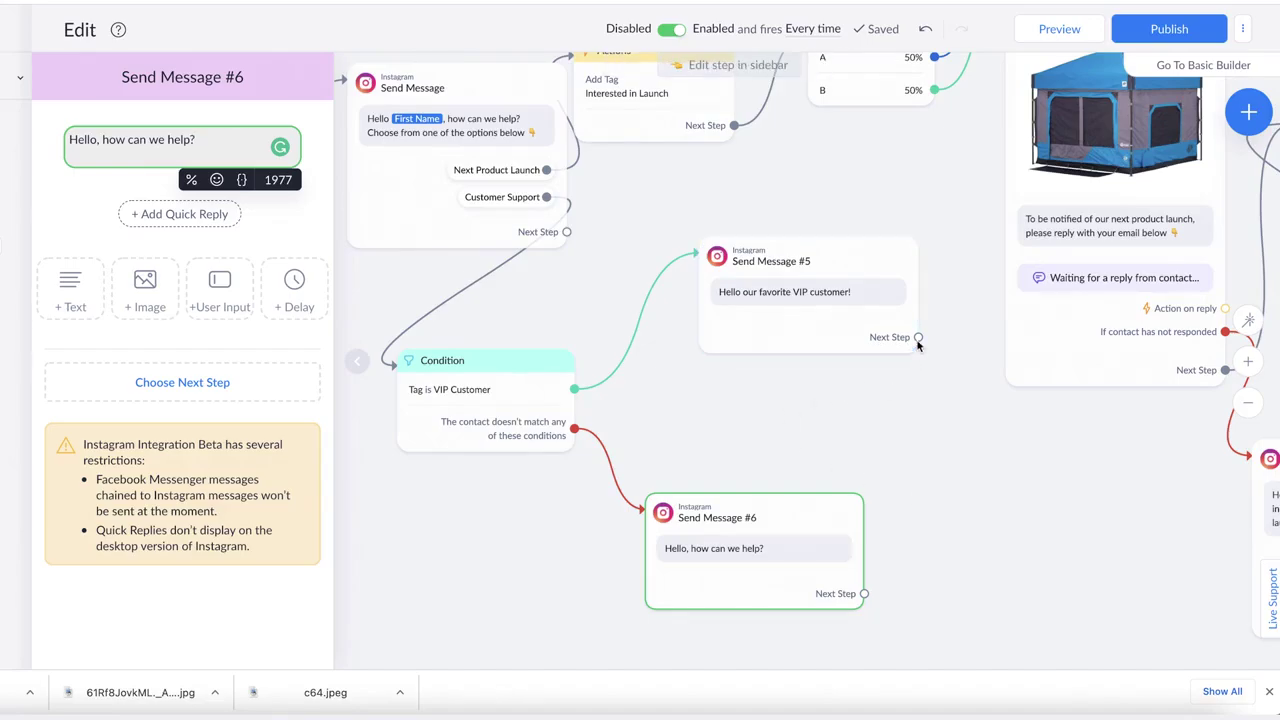
Add a Mark conversation as Open action after the VIP greeting and connect the non-VIP message to it as well
left_click_drag(918, 338, 912, 425)
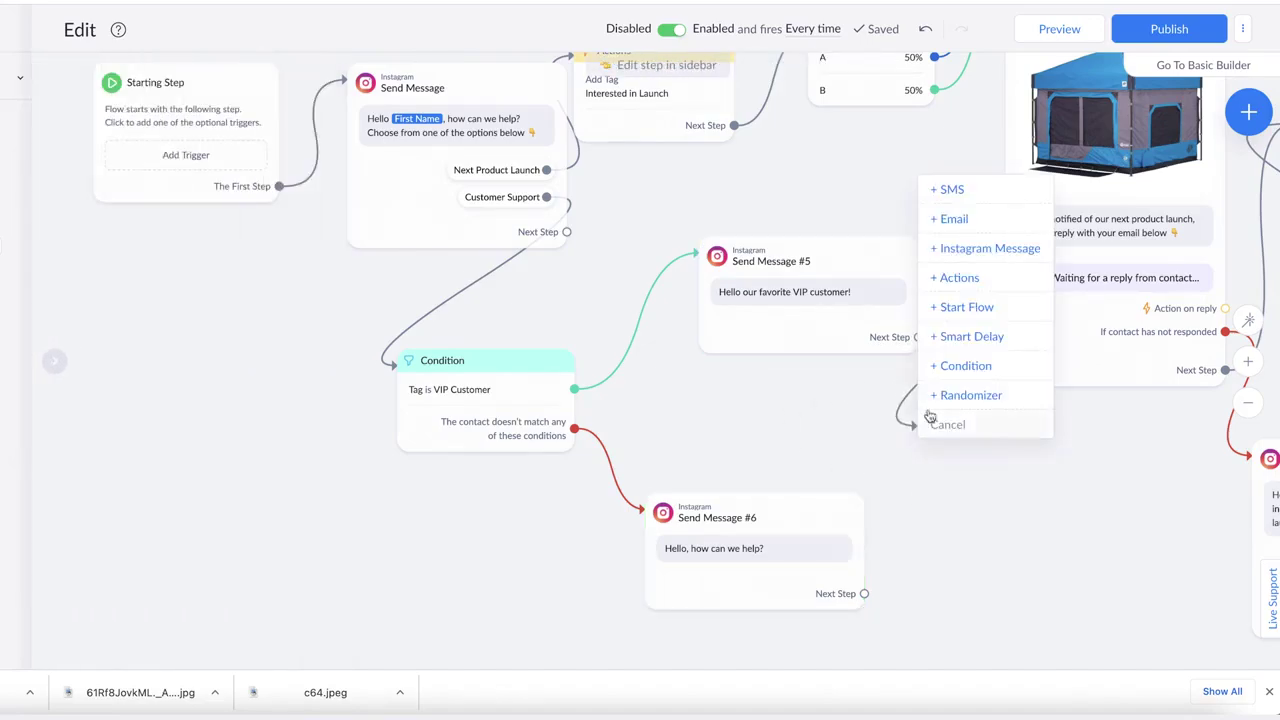
left_click(970, 278)
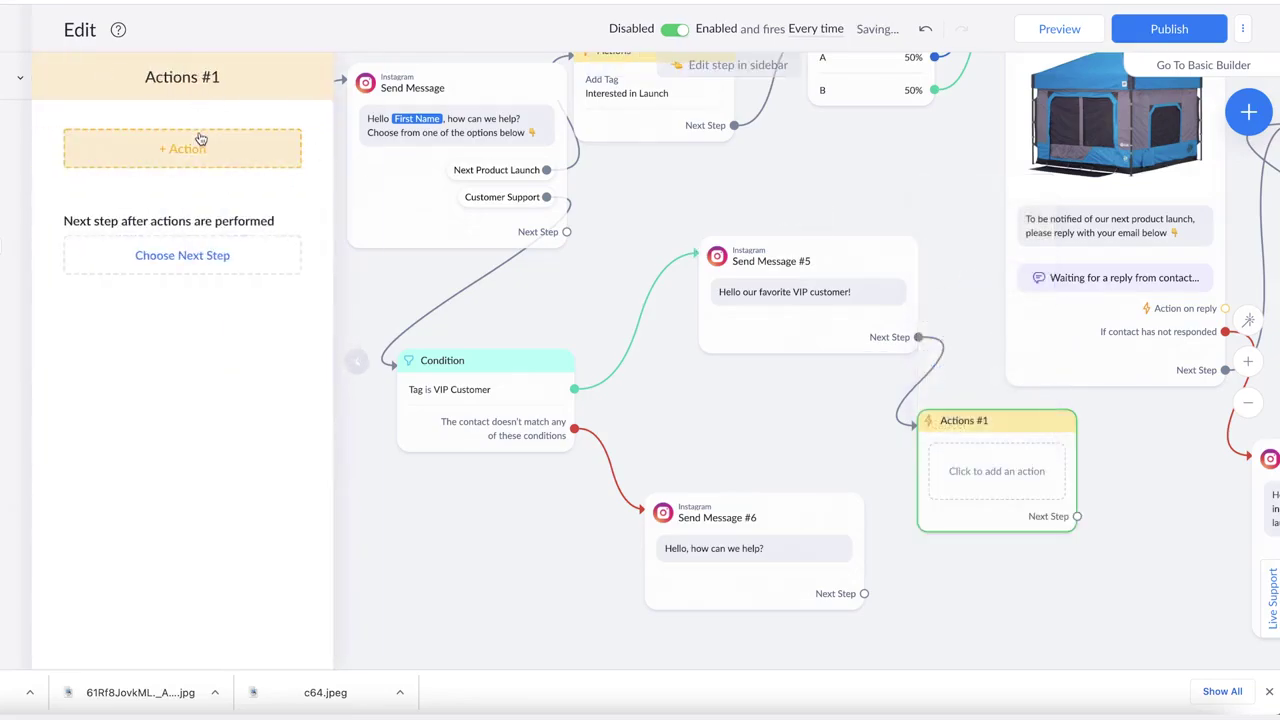
left_click(200, 140)
scroll(200, 275, "down", 1)
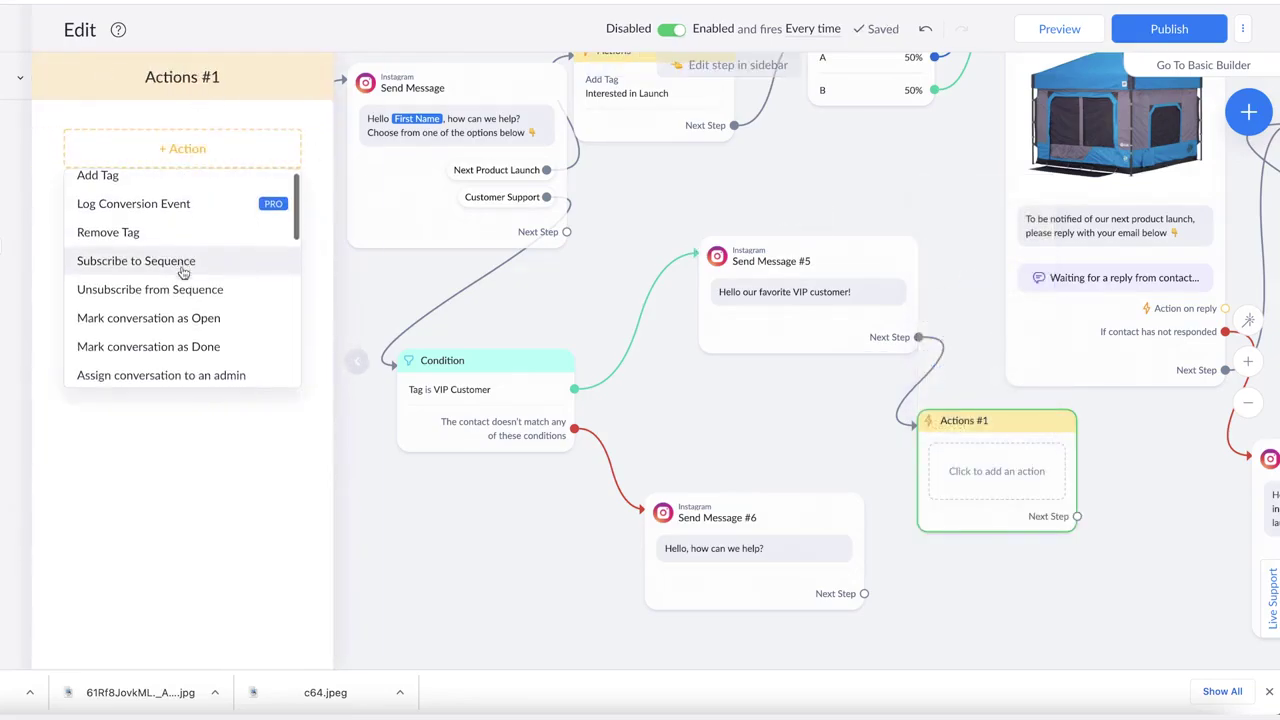
left_click(200, 318)
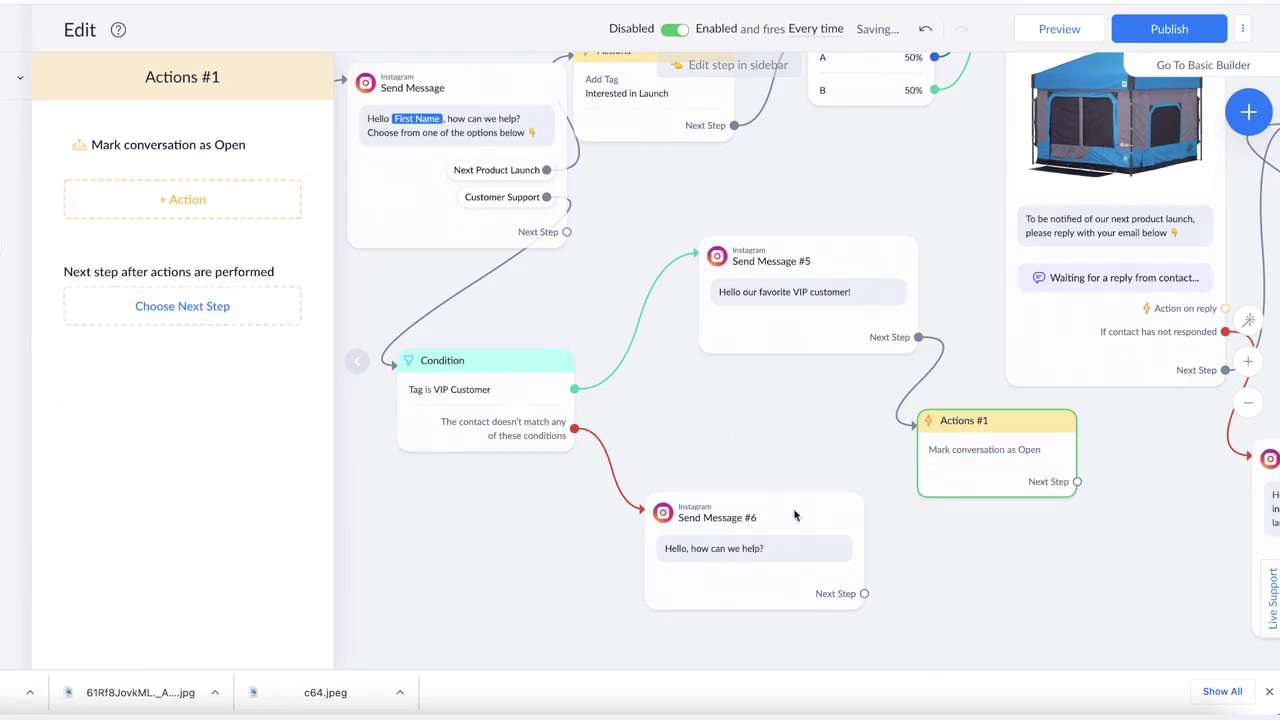
mouse_move(865, 593)
left_mouse_down()
mouse_move(934, 449)
mouse_move(935, 462)
left_mouse_up()
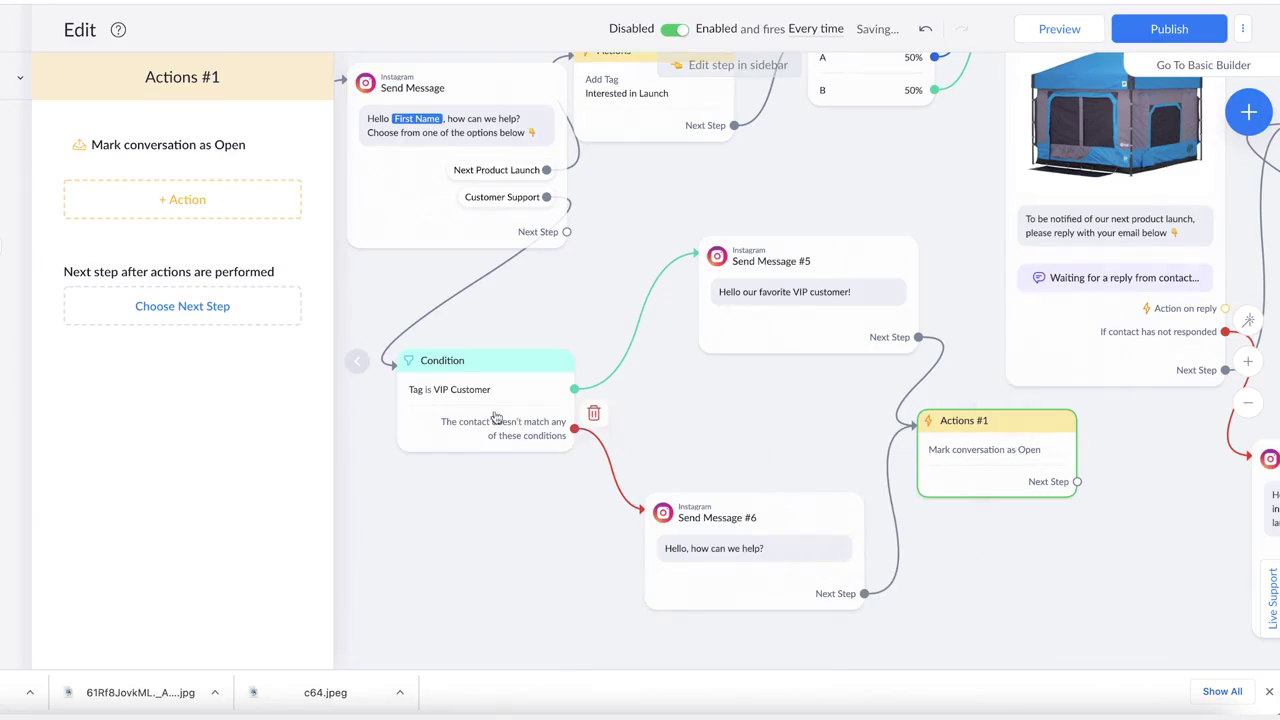
mouse_move(995, 452)
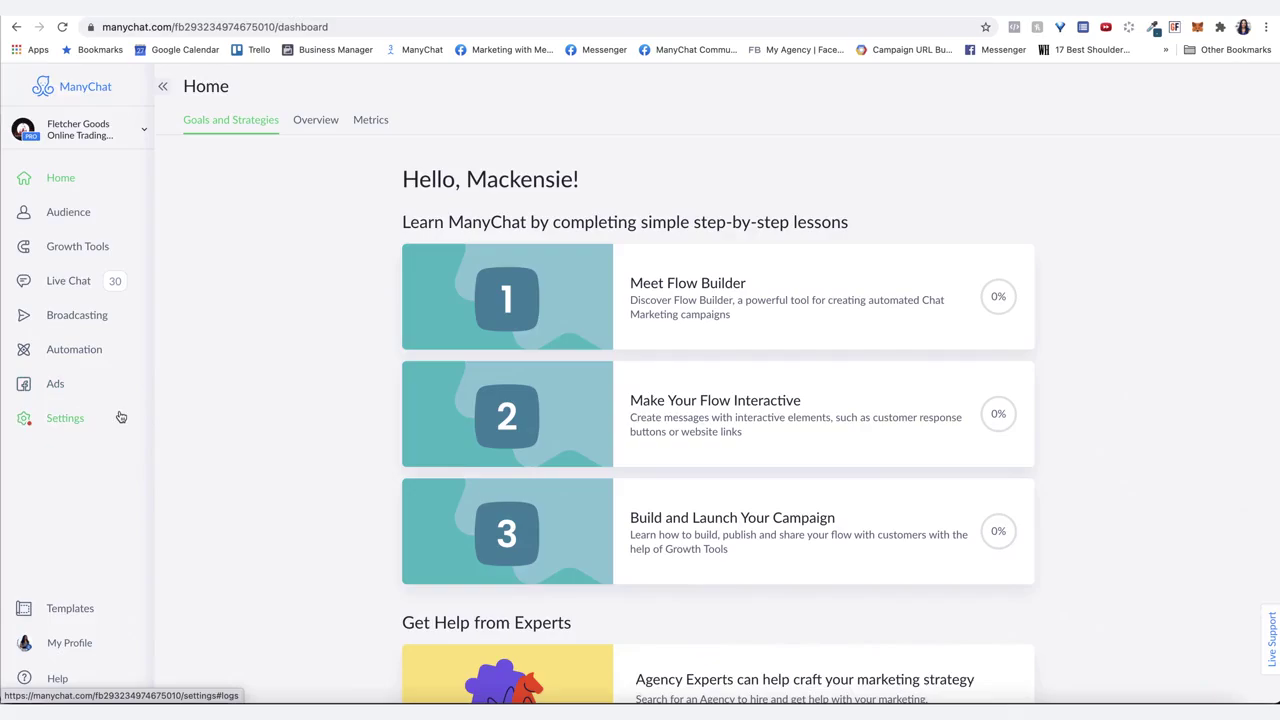
Create a new growth tool using the Instagram Comments trigger
left_click(80, 247)
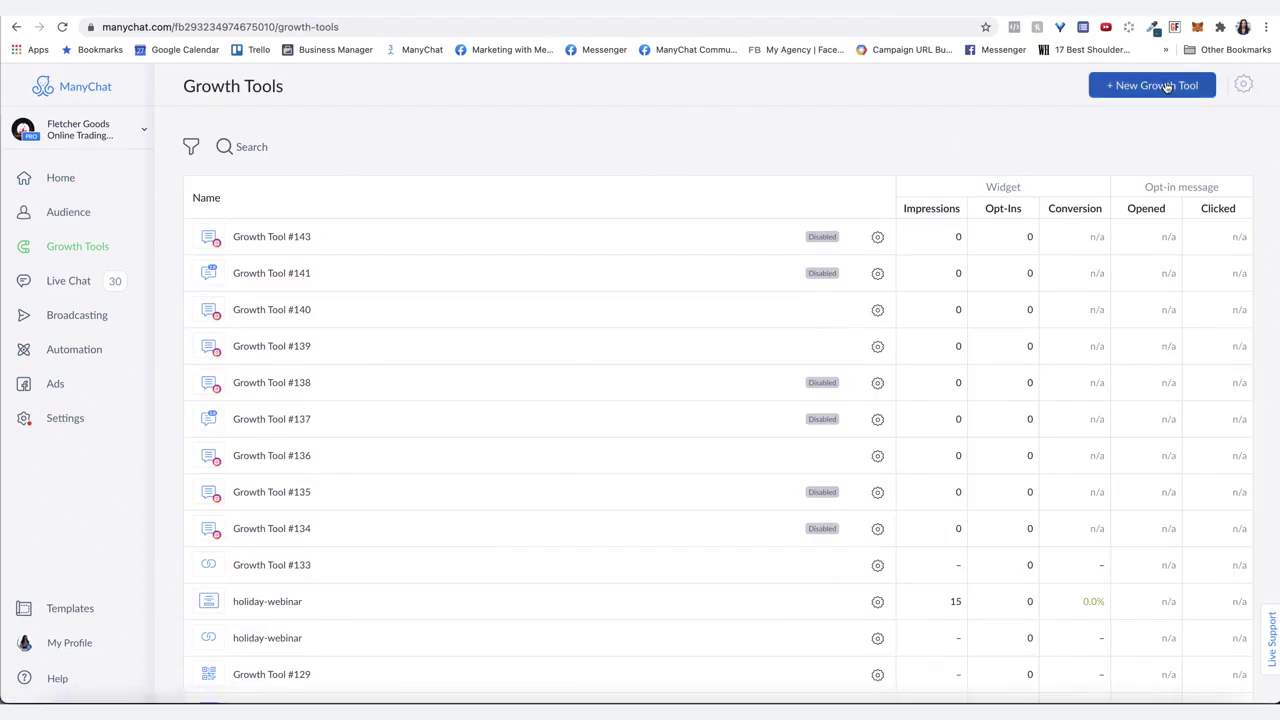
left_click(1165, 85)
scroll(741, 430, "down", 5)
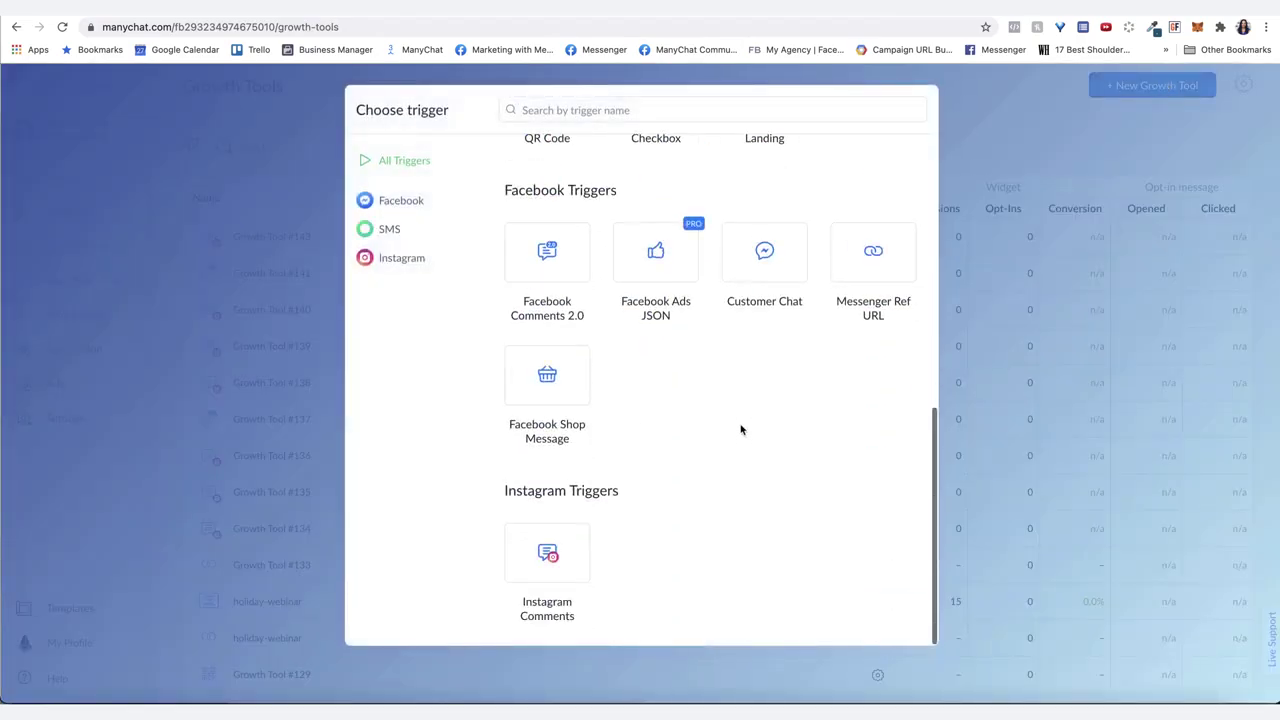
left_click(545, 569)
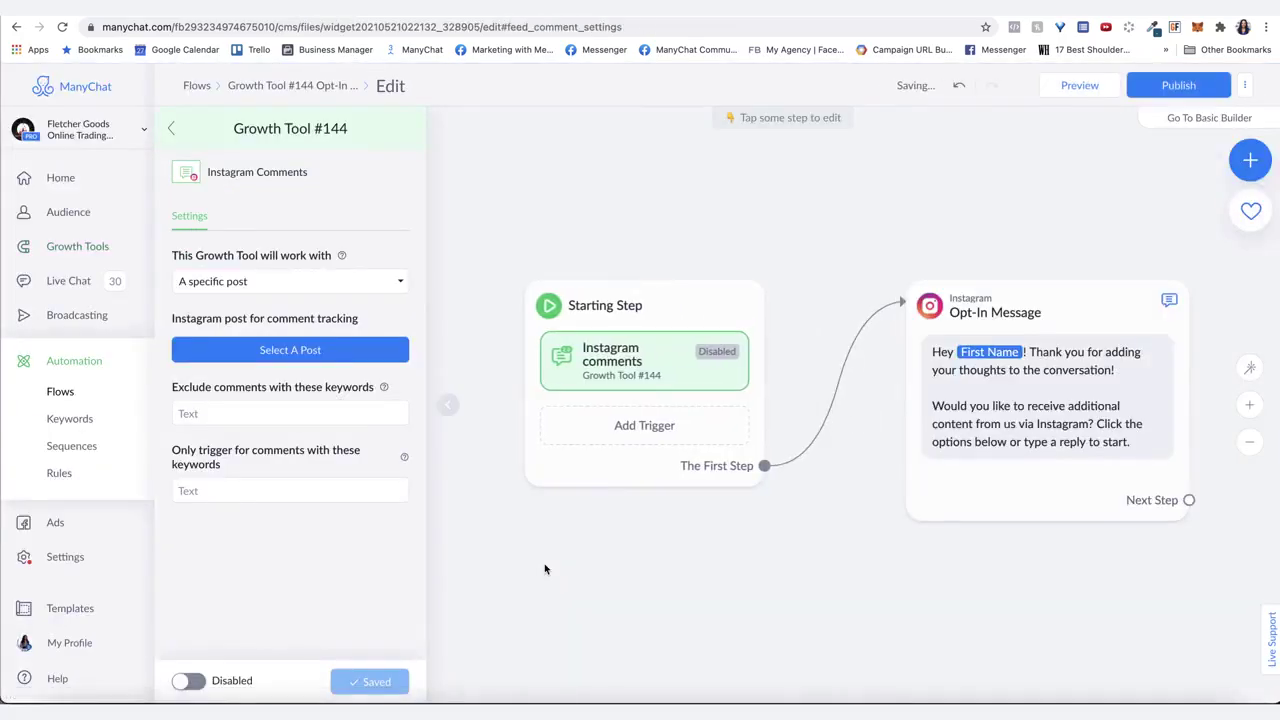
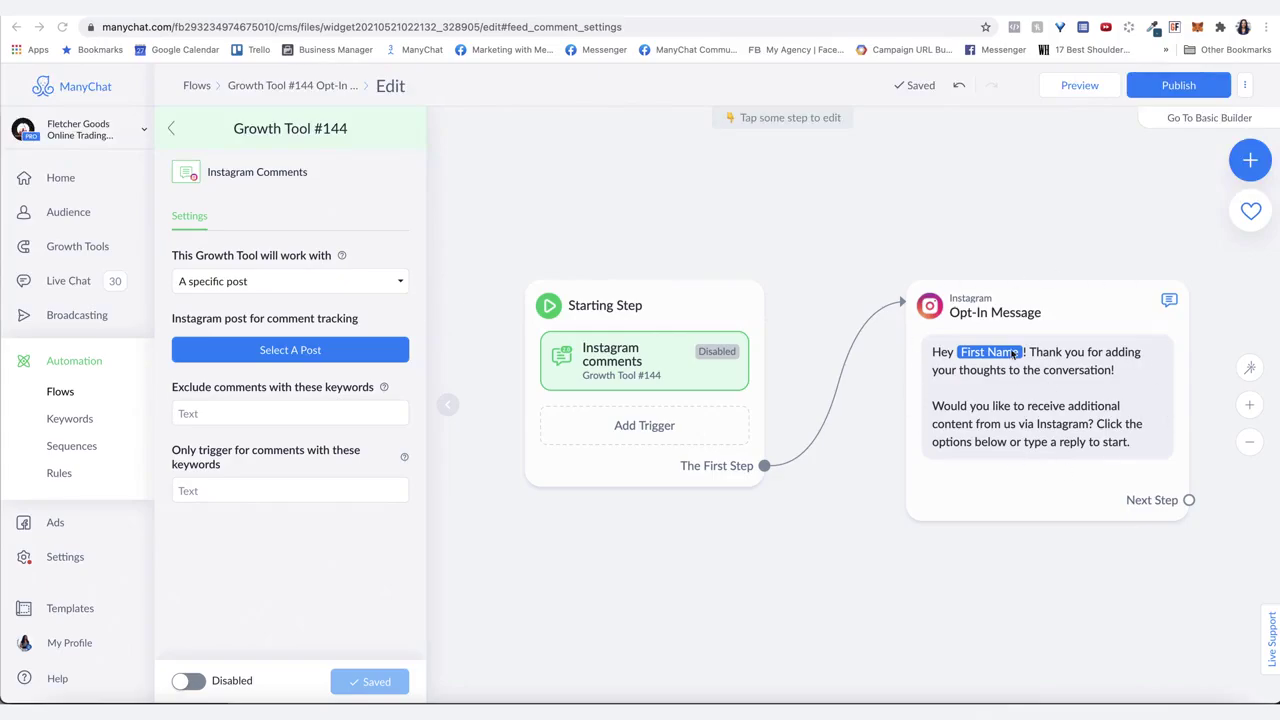
Replace the Opt-In Message text with "Thanks for entering our contest! We'll announce the winners next week! To complete your entry, click on the Enter Now button below"
left_click(1048, 332)
type("Thanks ")
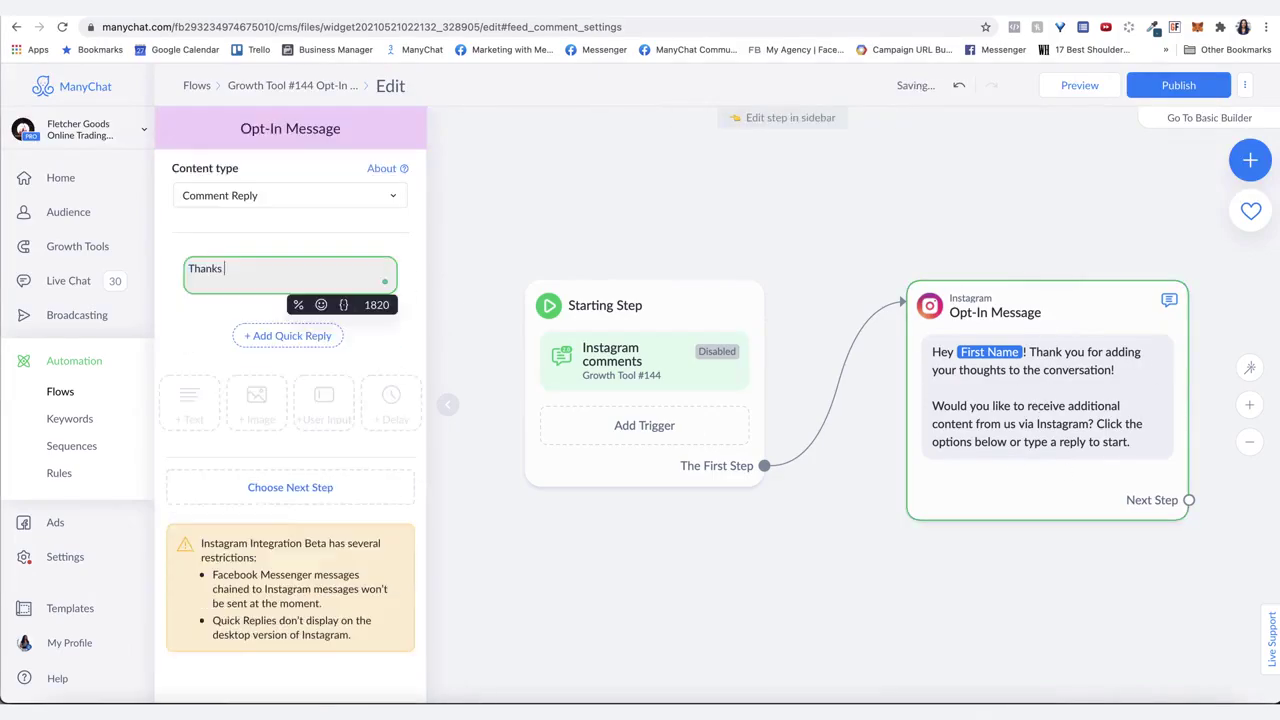
type("for entering our contest! We'll announce the winners next week!")
key("Return")
key("Return")
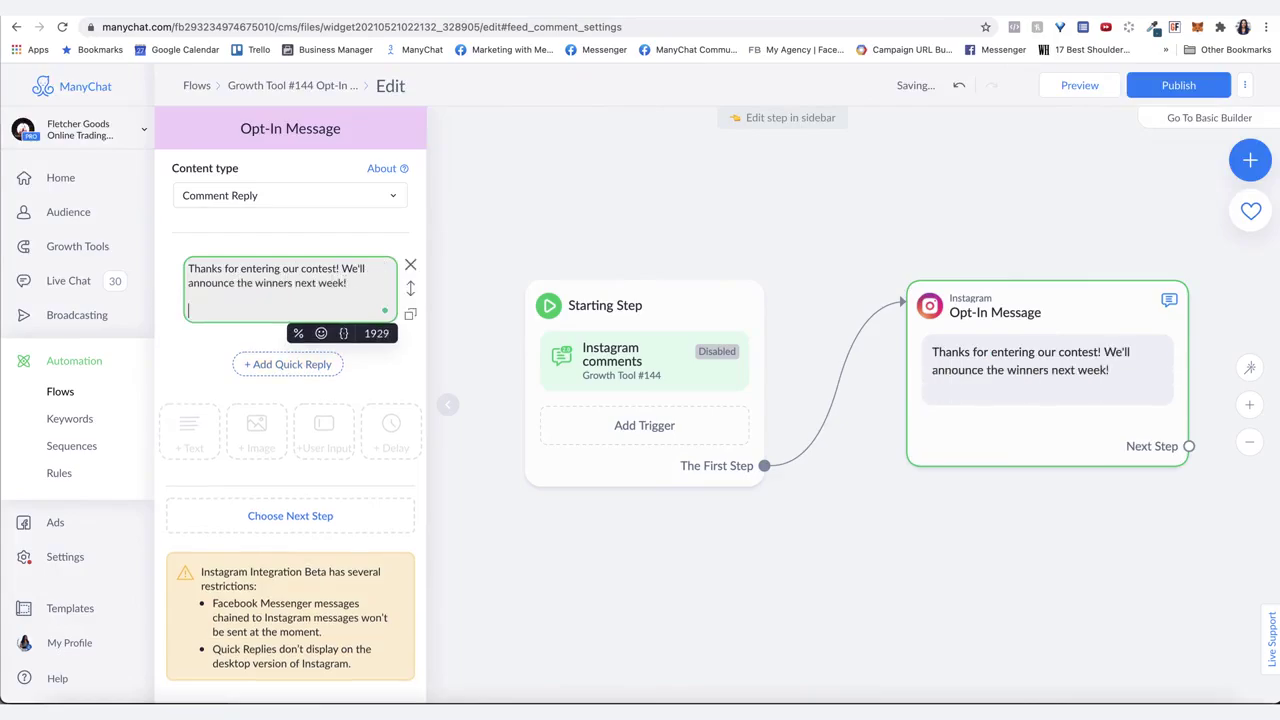
type("To complete your entry, click on the Enter Now button below")
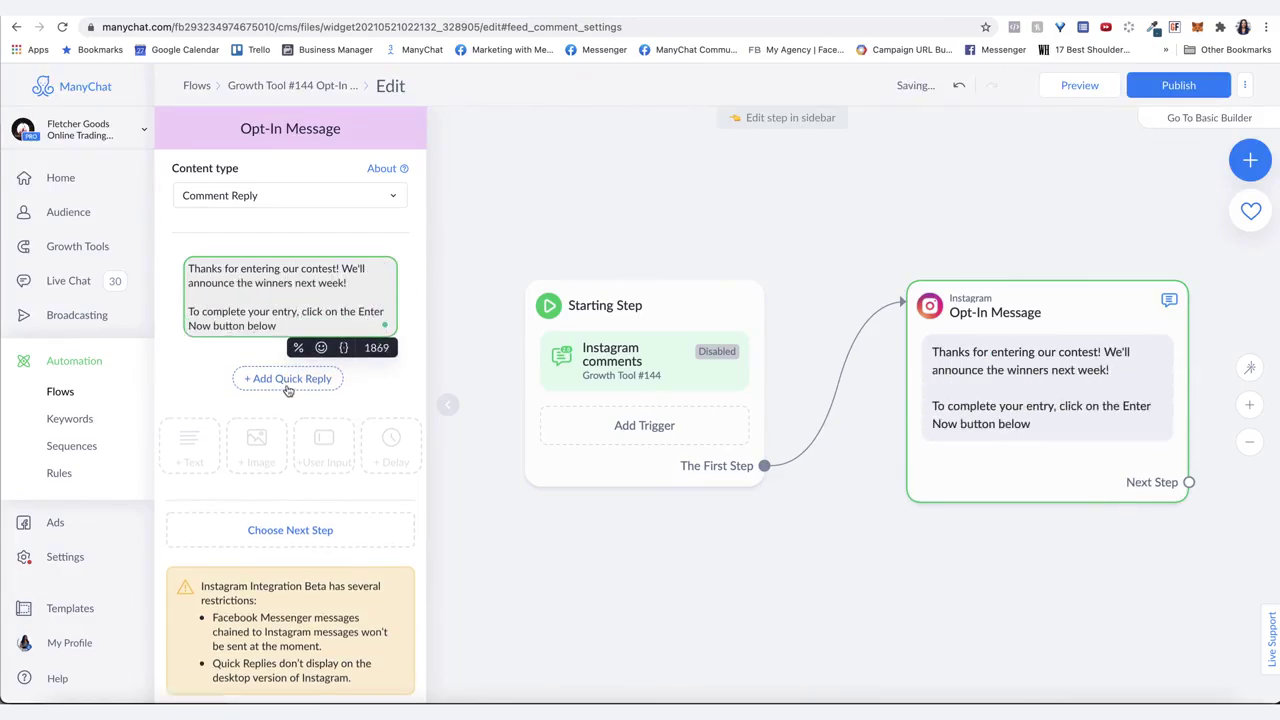
Add a quick reply labelled "Enter Now" to the Opt-In Message
left_click(287, 379)
type("Ente")
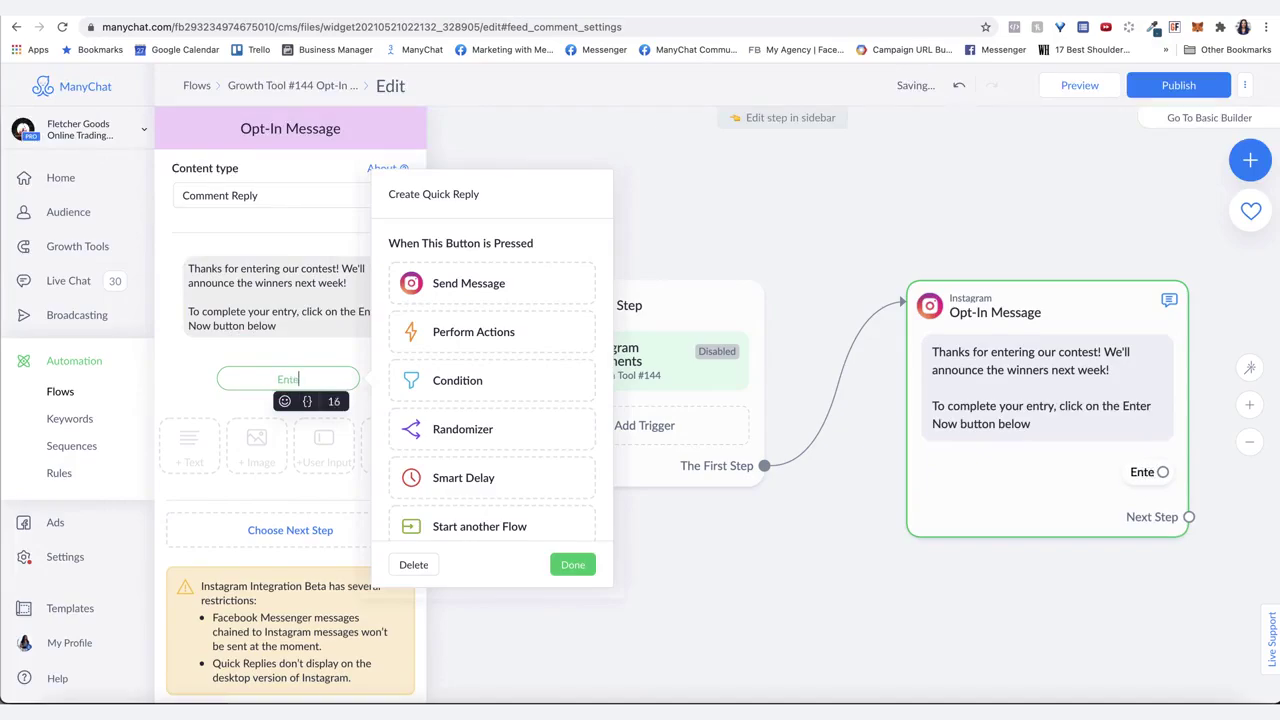
type("r Now")
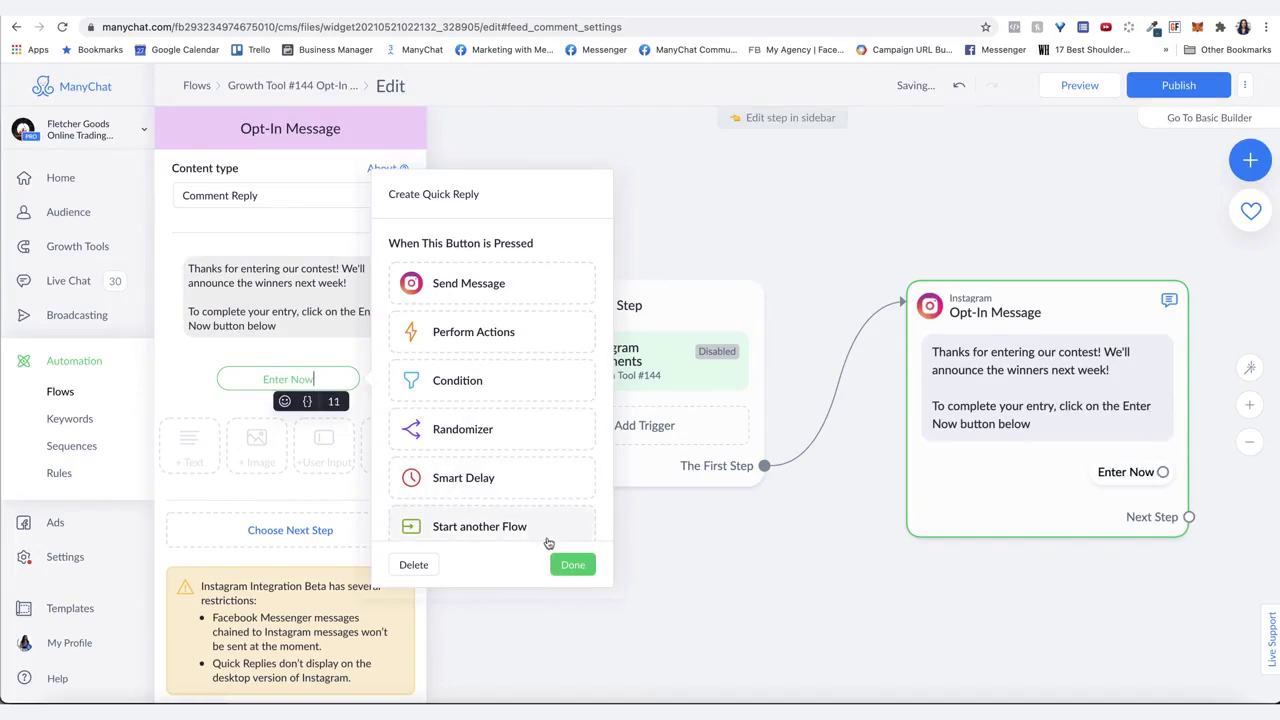
left_click(572, 564)
Connect the Enter Now quick reply to a new Instagram message
left_click_drag(766, 591, 393, 495)
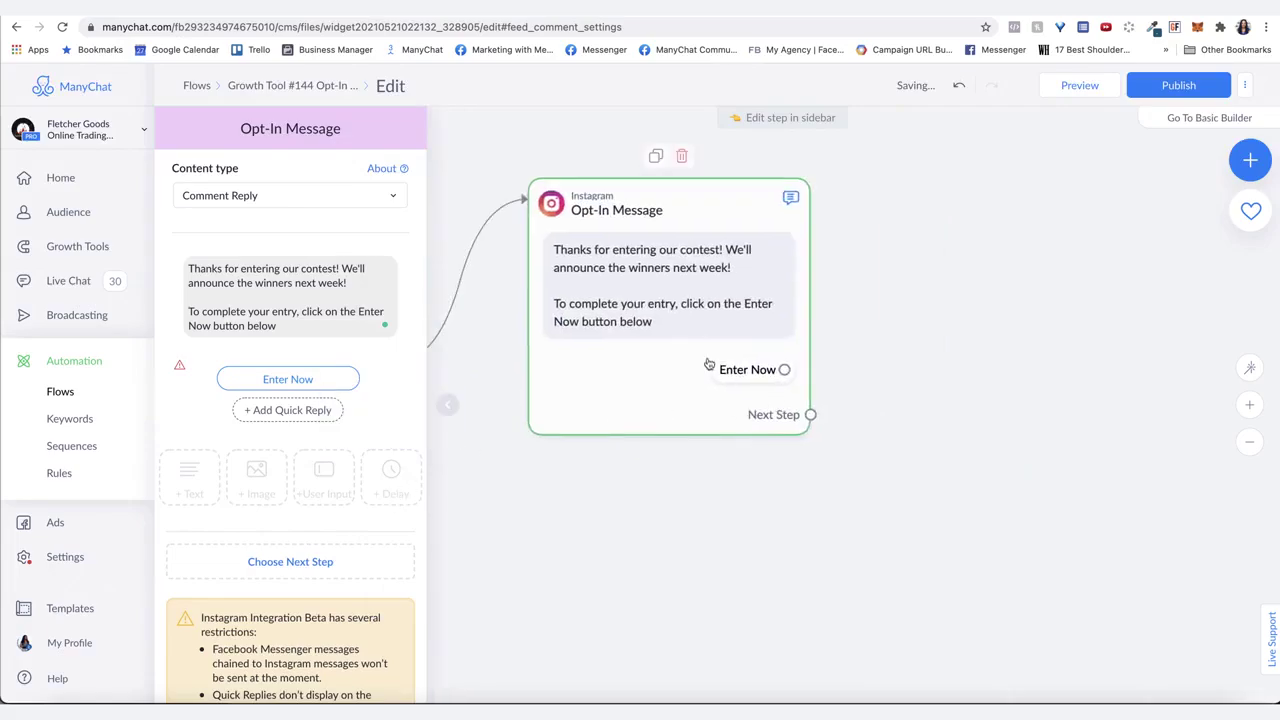
left_click_drag(785, 370, 914, 214)
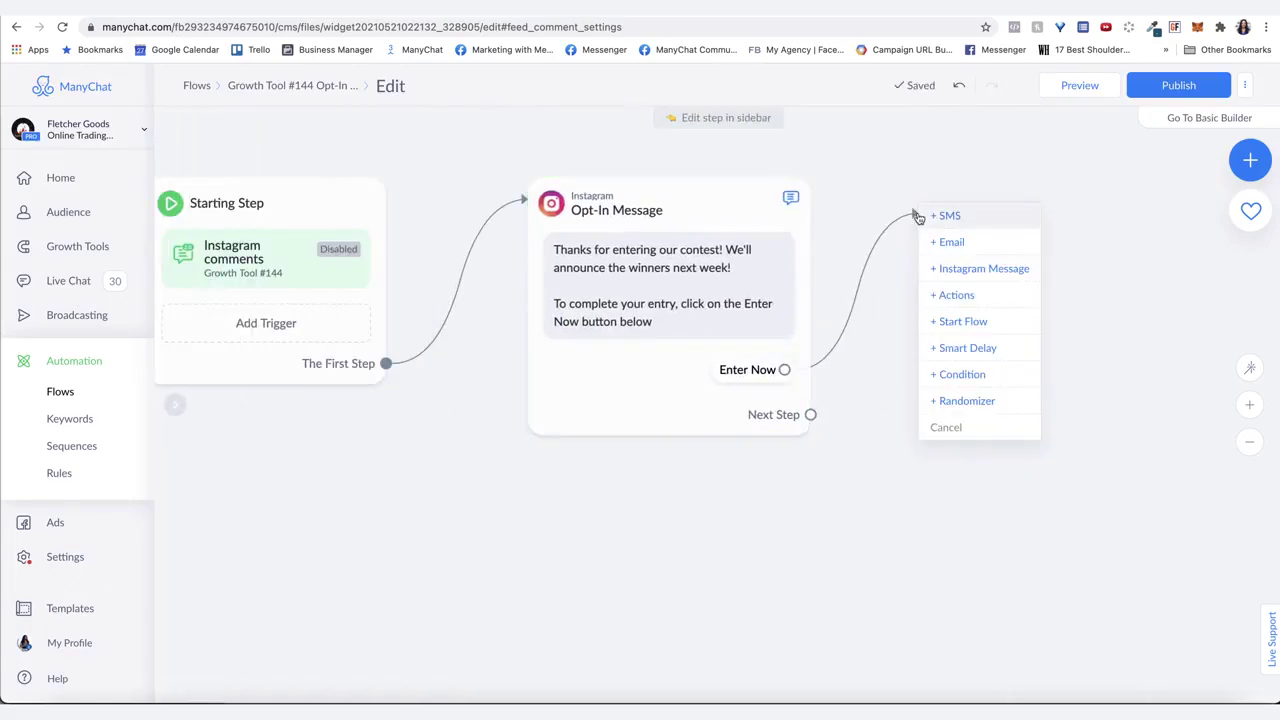
left_click(960, 272)
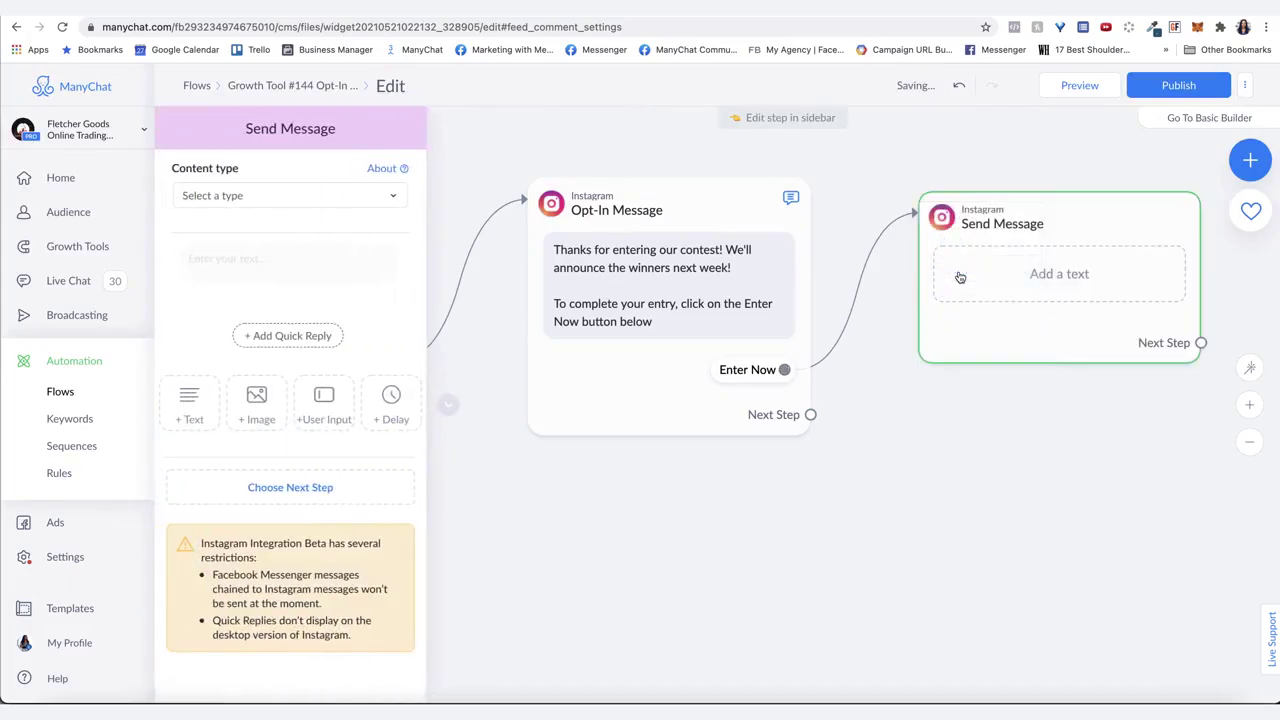
Replace the new message's text block with a User Input asking "Please reply with your email below" and set its reply type to Email
left_click(323, 403)
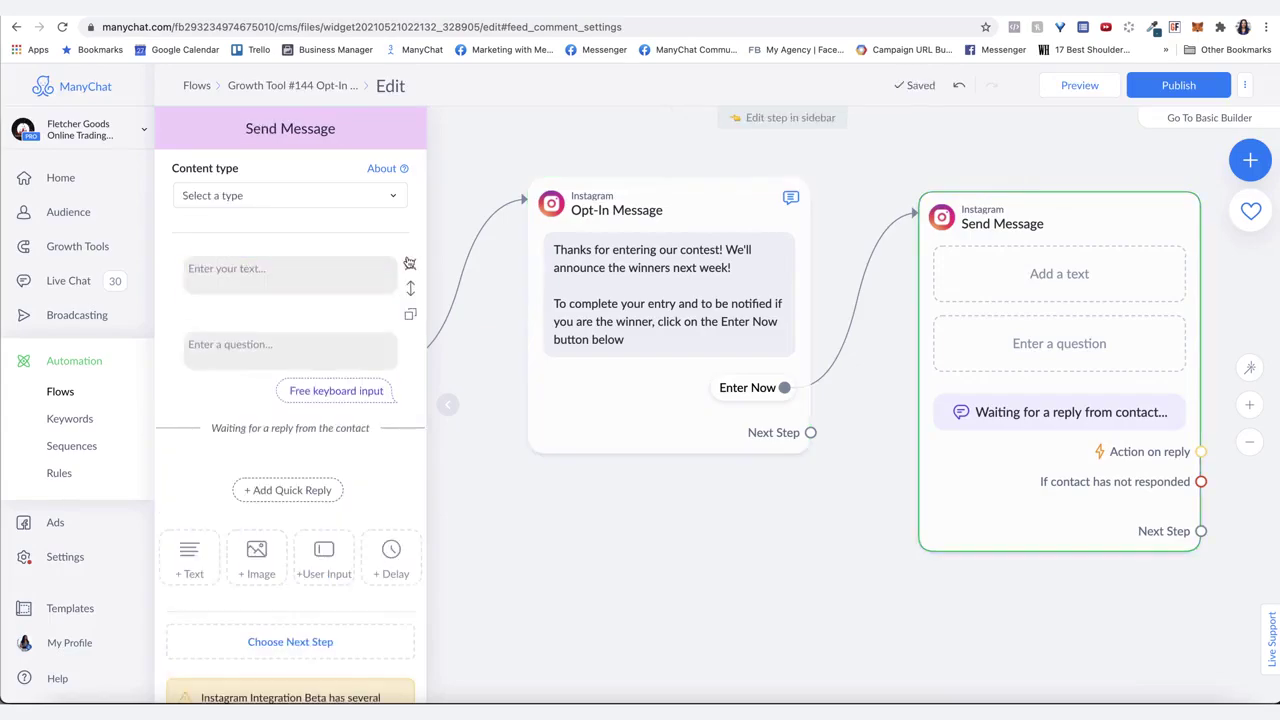
left_click(409, 263)
type("Please reply with your email below")
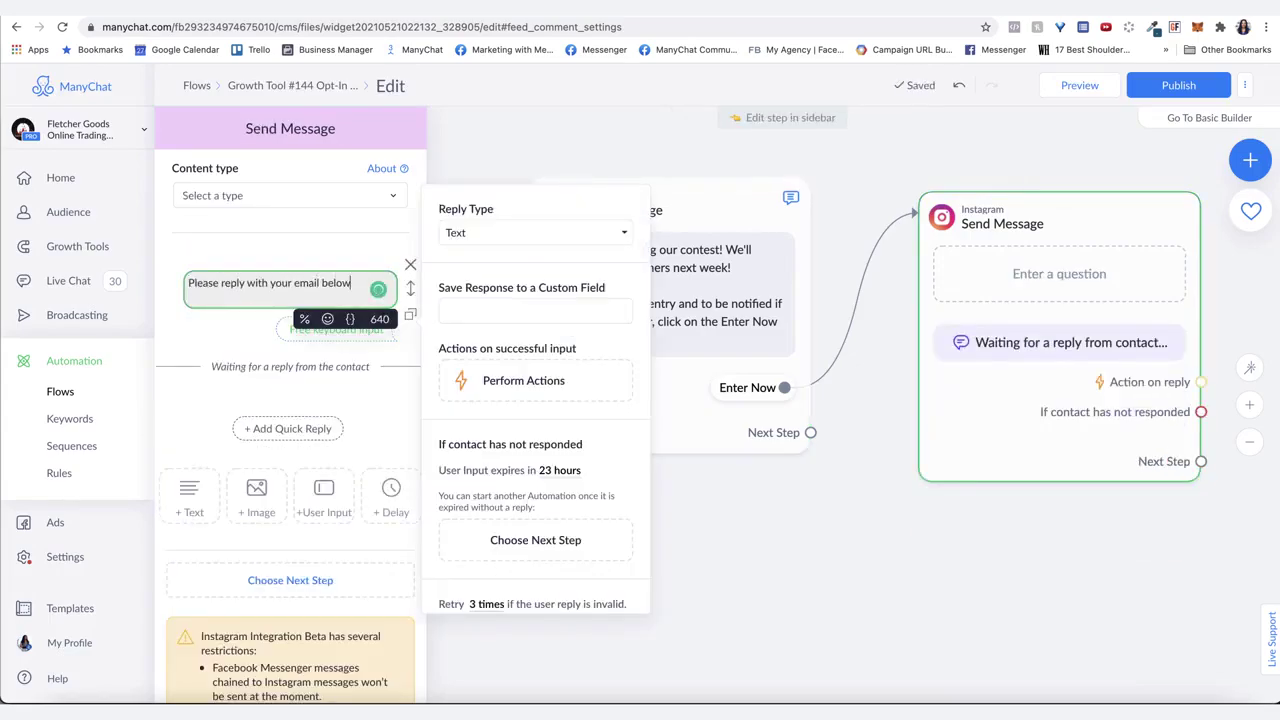
left_click(535, 232)
left_click(491, 323)
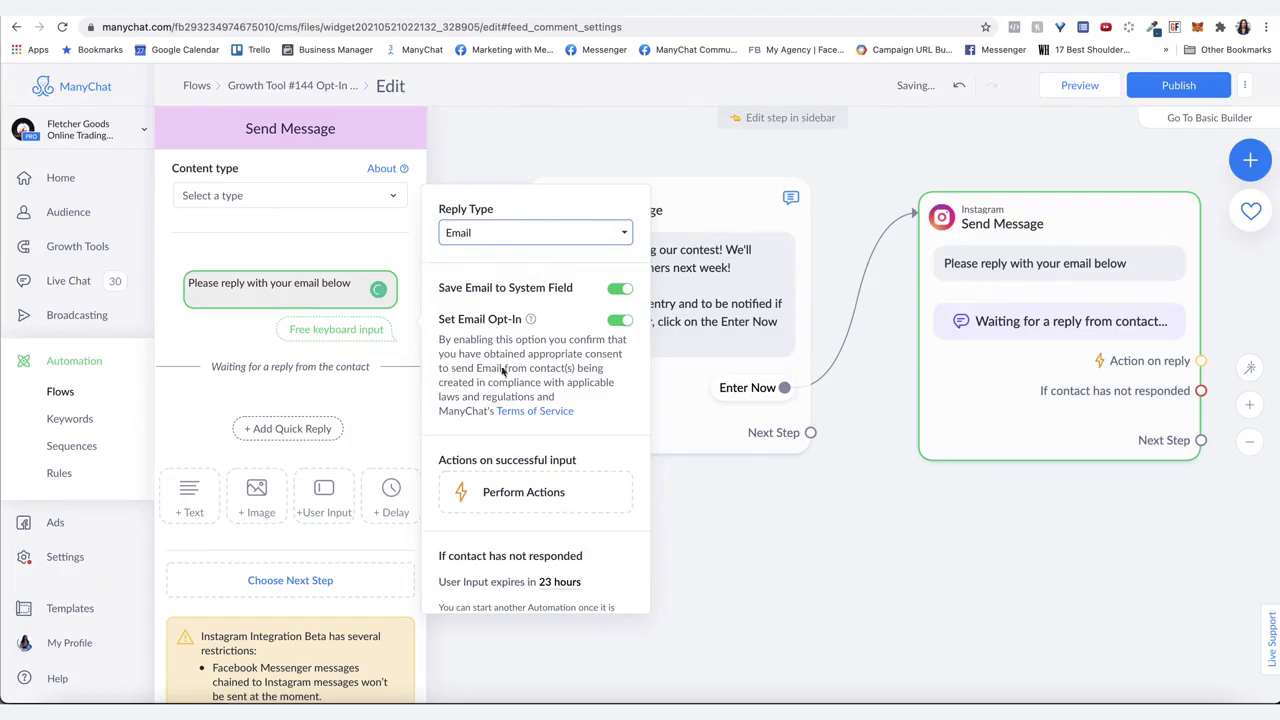
scroll(493, 465, "down", 3)
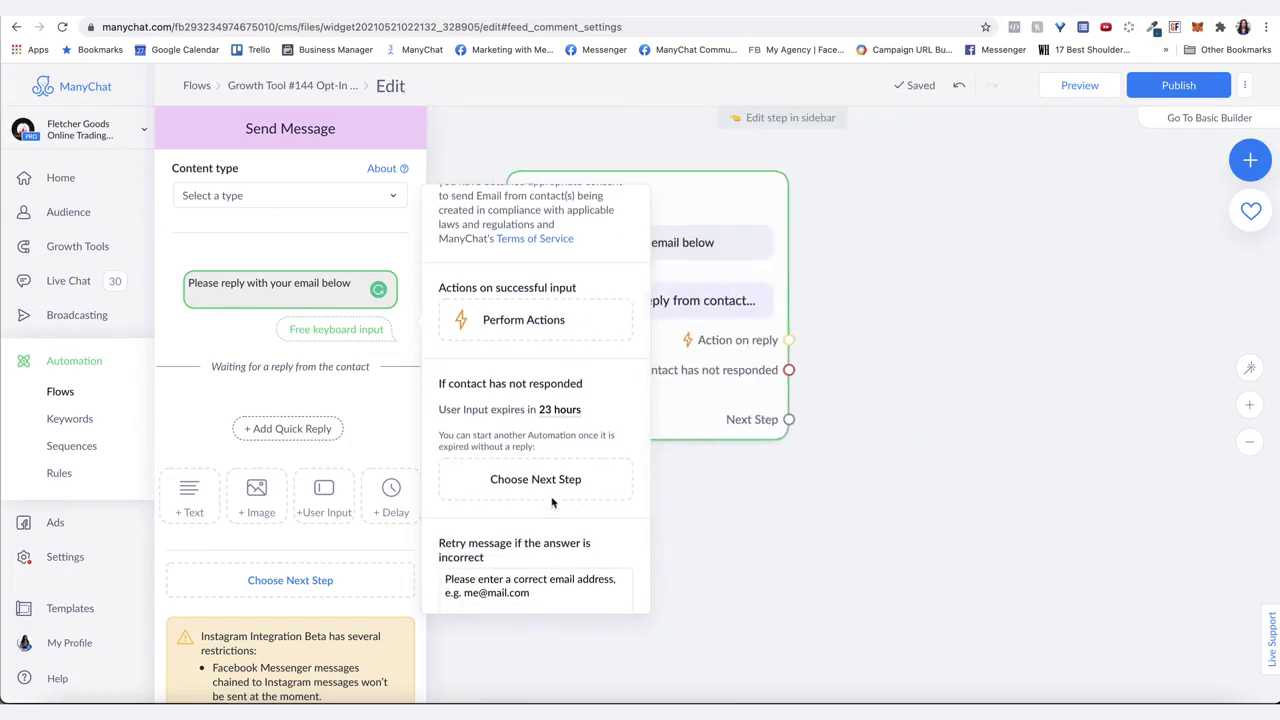
Connect the email request's Next Step to a new Instagram message reading "Great! Thank you for entering, and good luck!"
left_click_drag(789, 420, 920, 222)
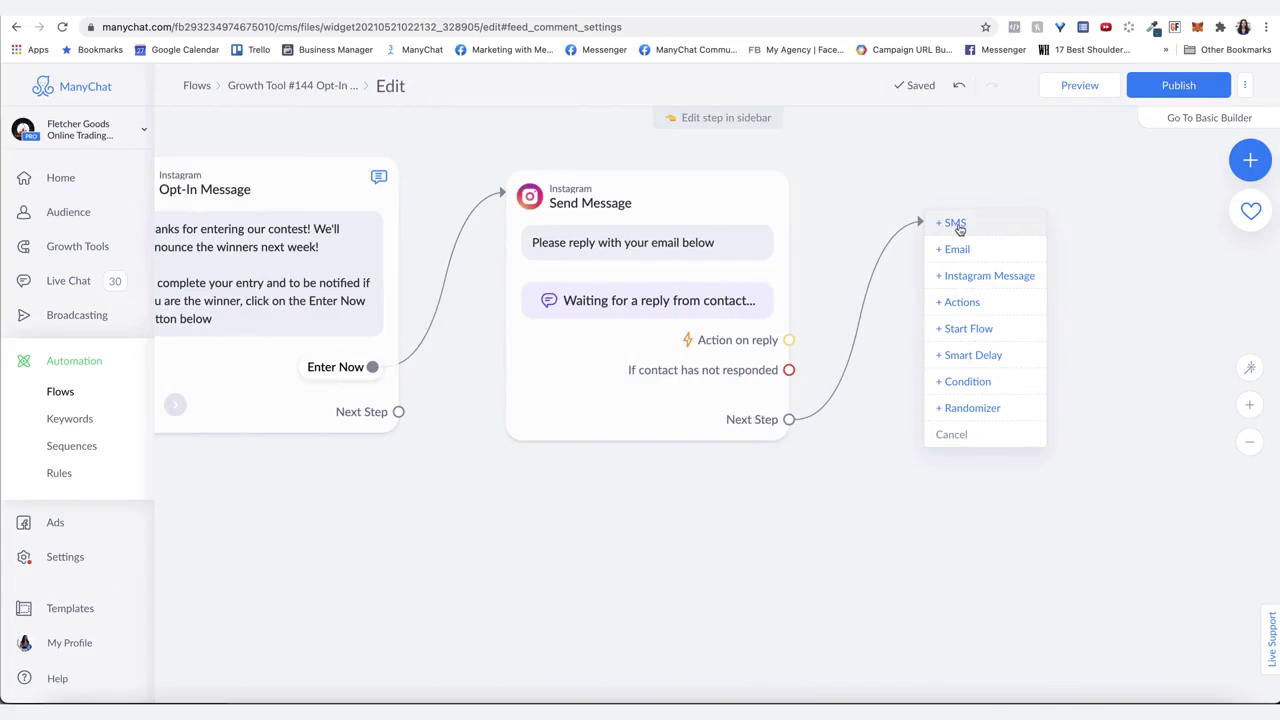
left_click(958, 276)
left_click(268, 268)
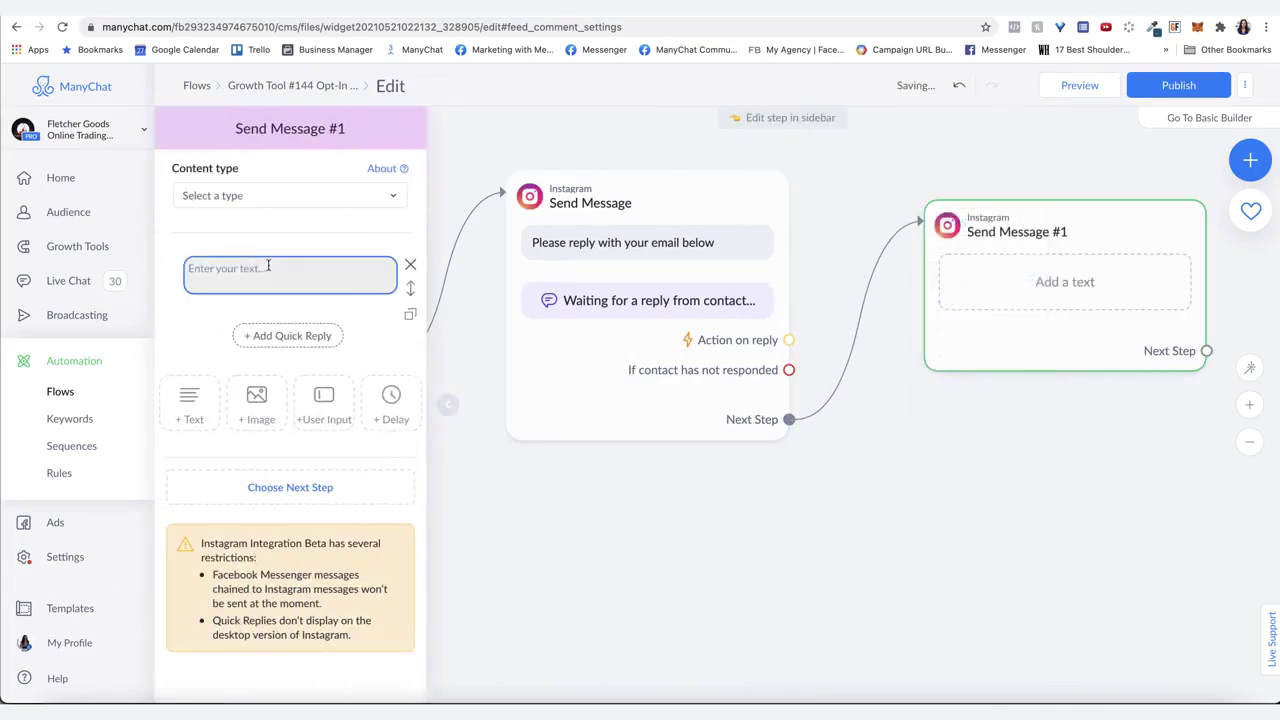
type("Great! Thank you for entering, and good luck!")
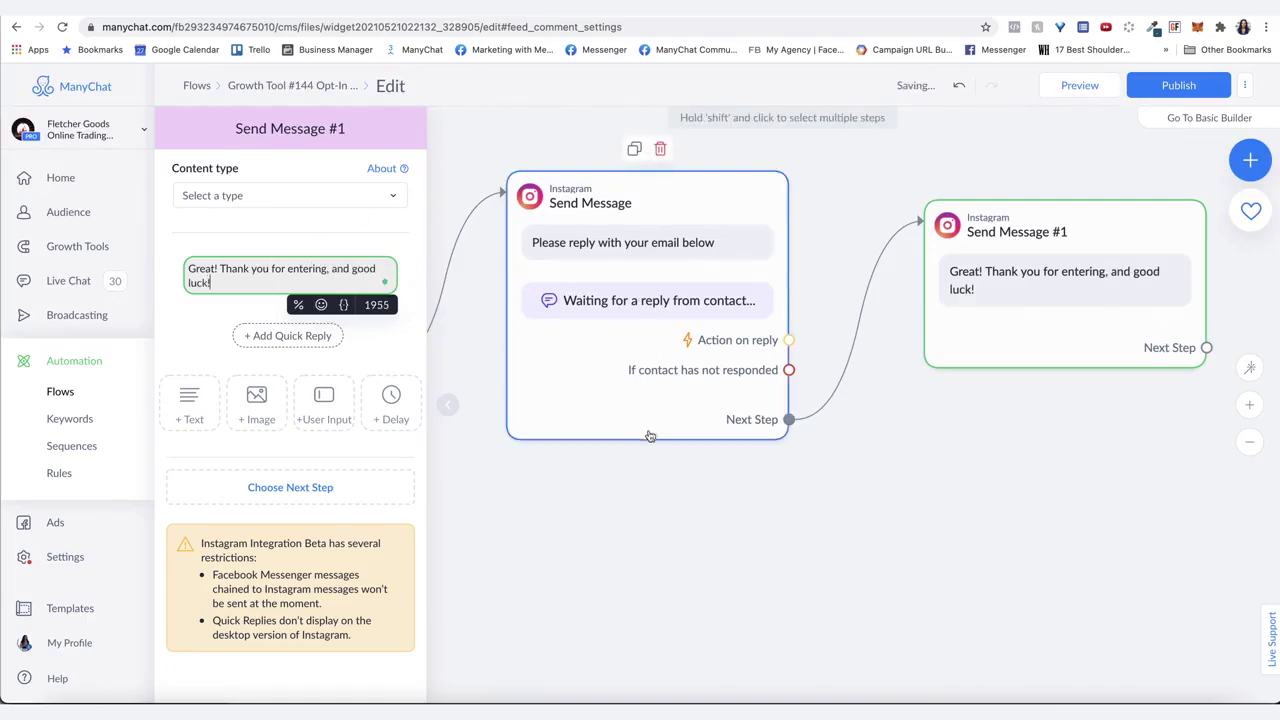
left_click(620, 523)
Keep the Instagram comments trigger on a specific post and make it trigger only for comments with the keyword "Jacket"
left_click_drag(541, 497, 668, 528)
scroll(668, 528, "down", 3)
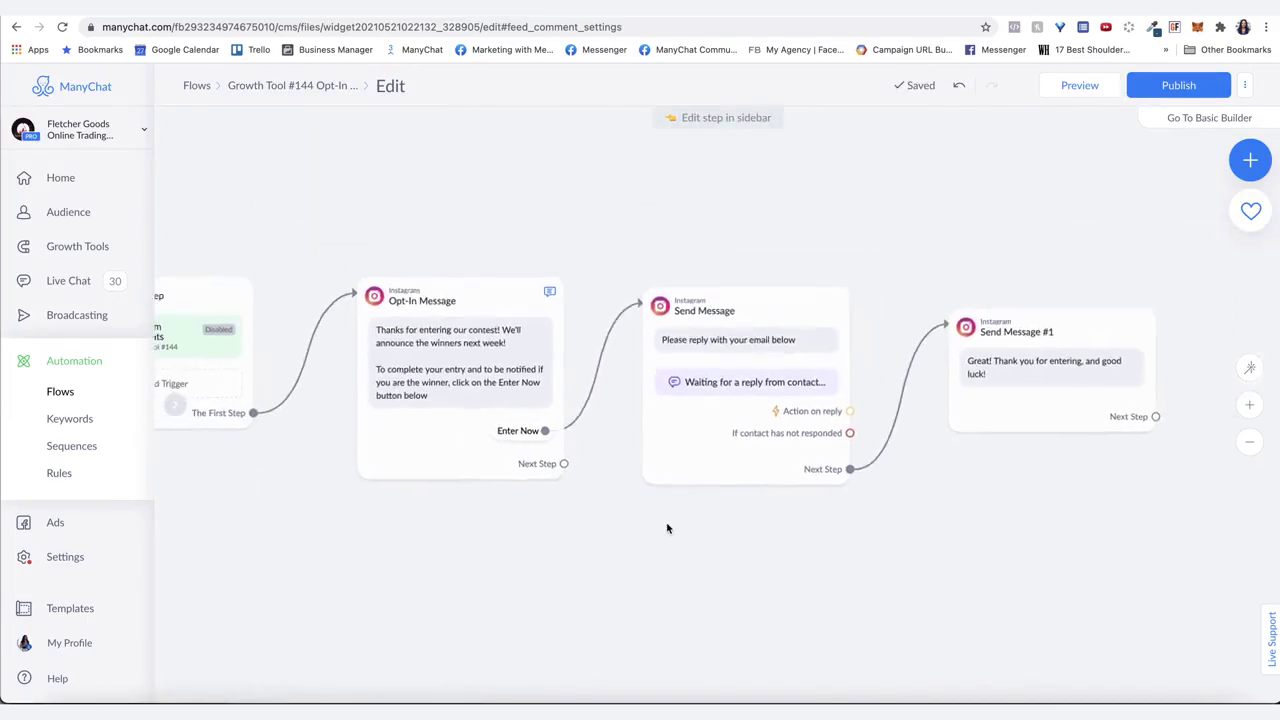
left_click_drag(506, 548, 787, 552)
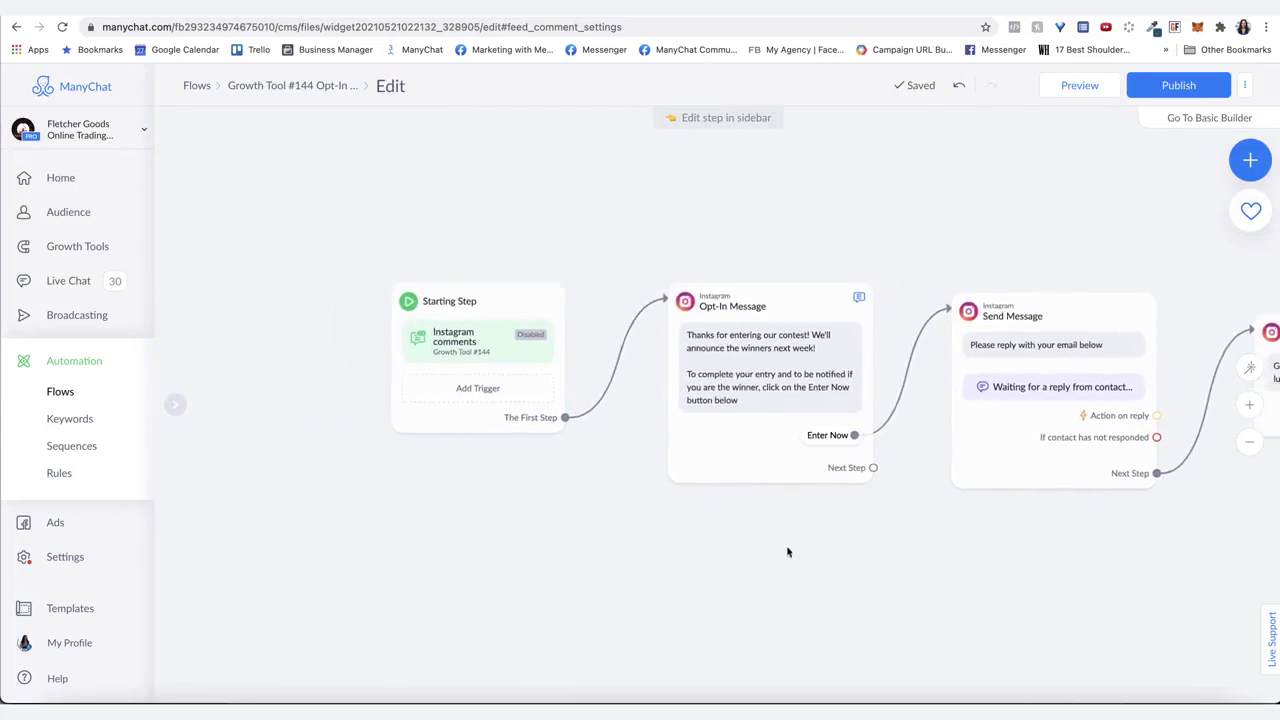
left_click(476, 343)
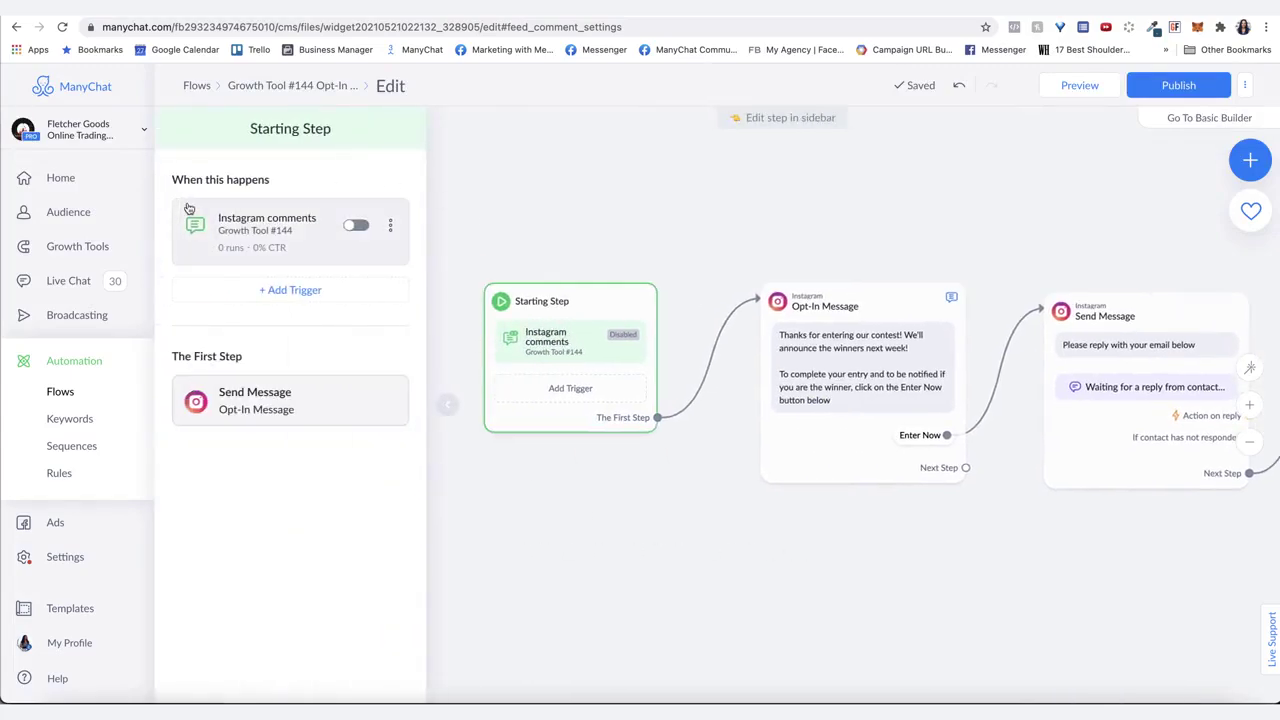
left_click(276, 229)
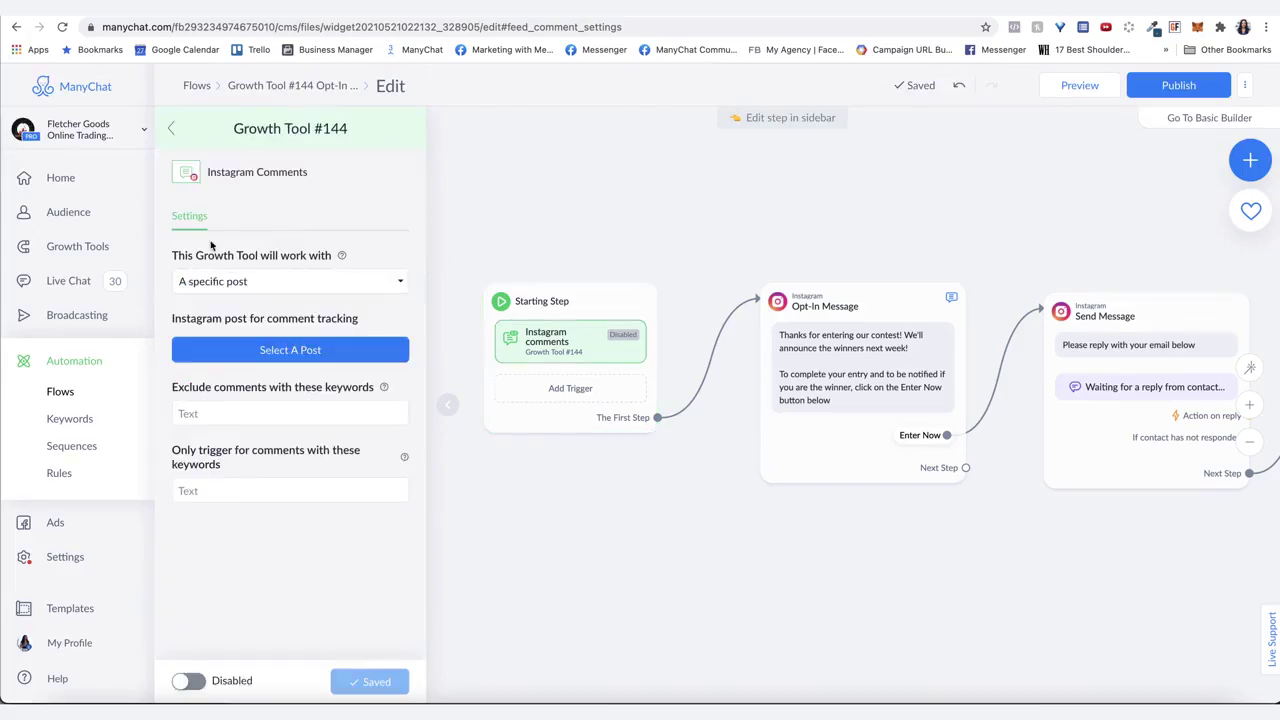
left_click(258, 281)
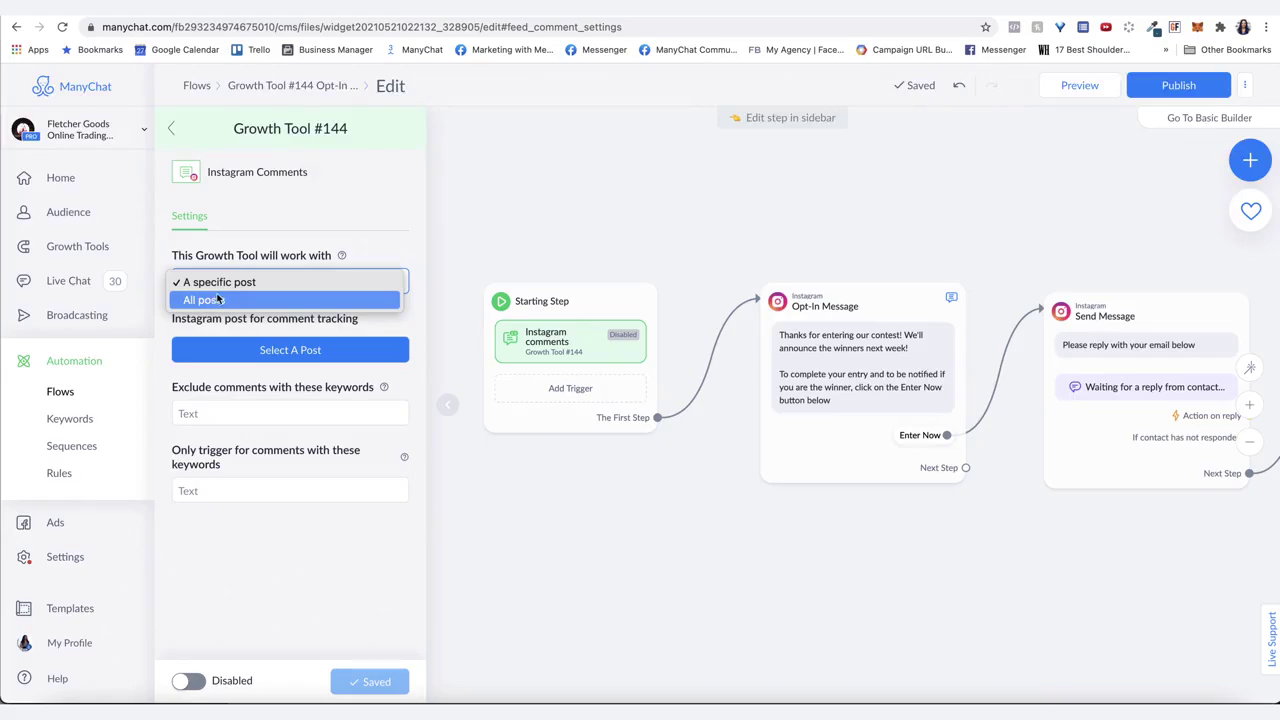
left_click(220, 283)
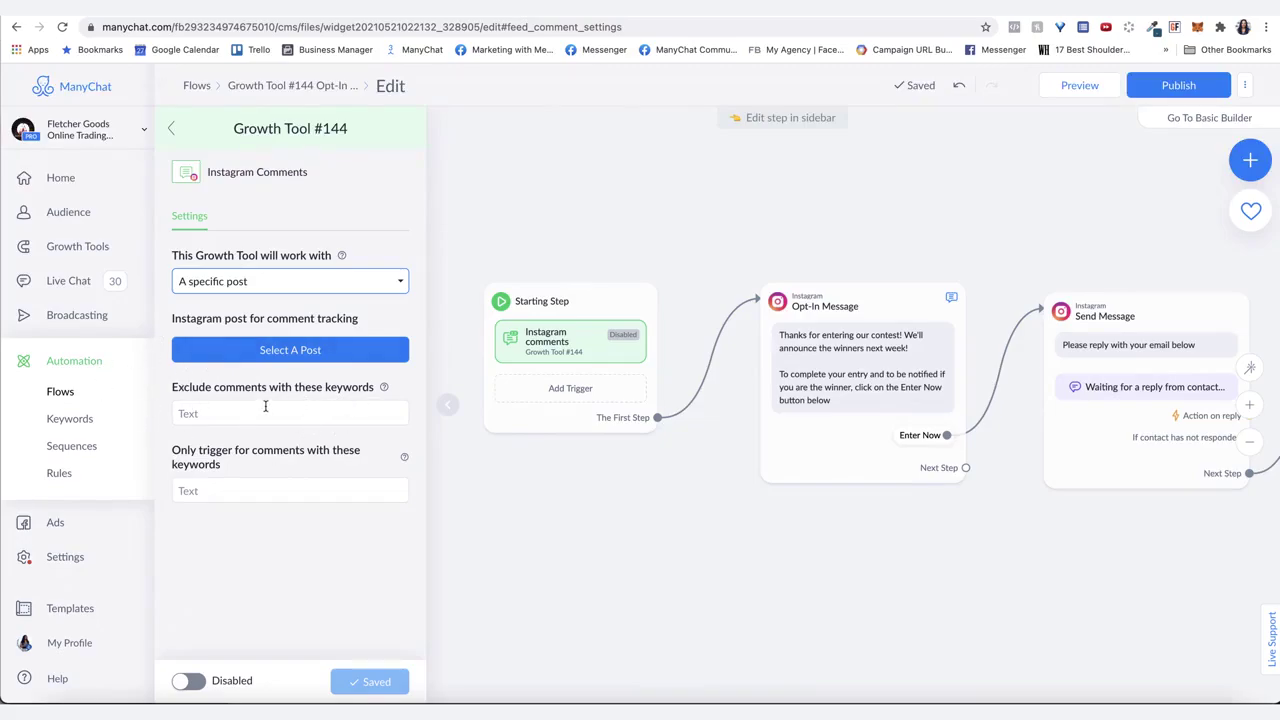
left_click(214, 493)
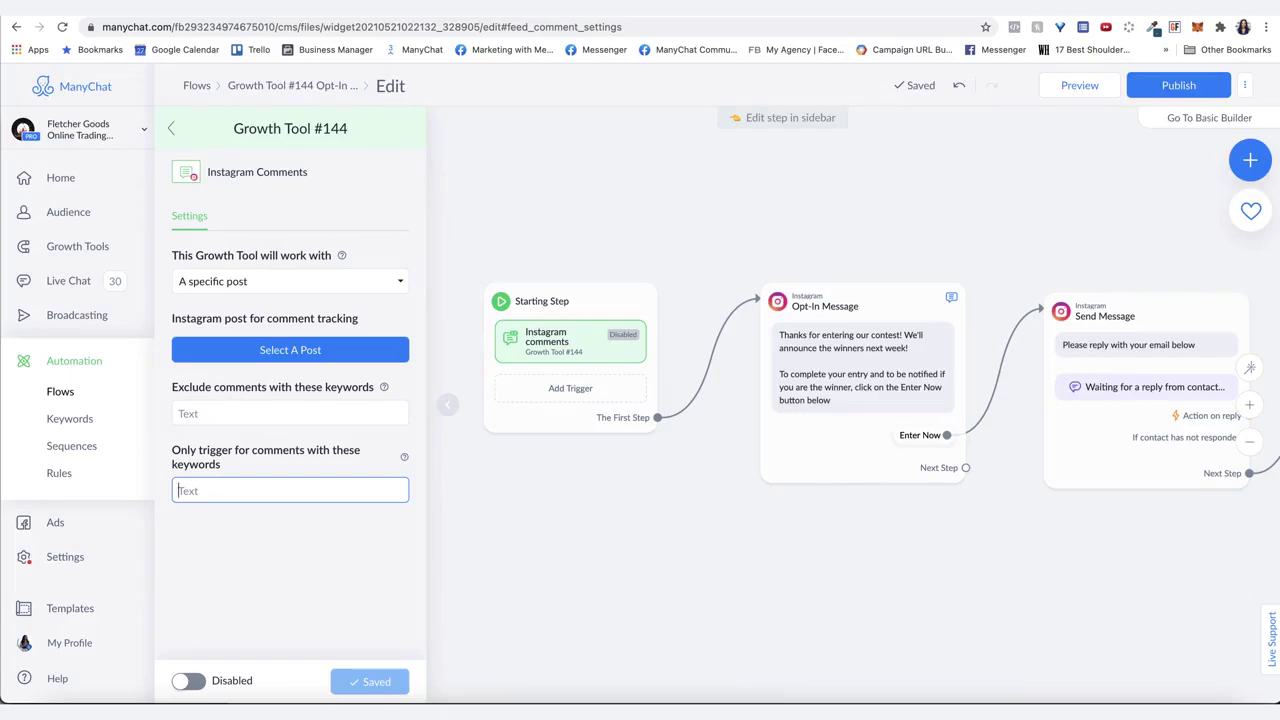
type("Jacket")
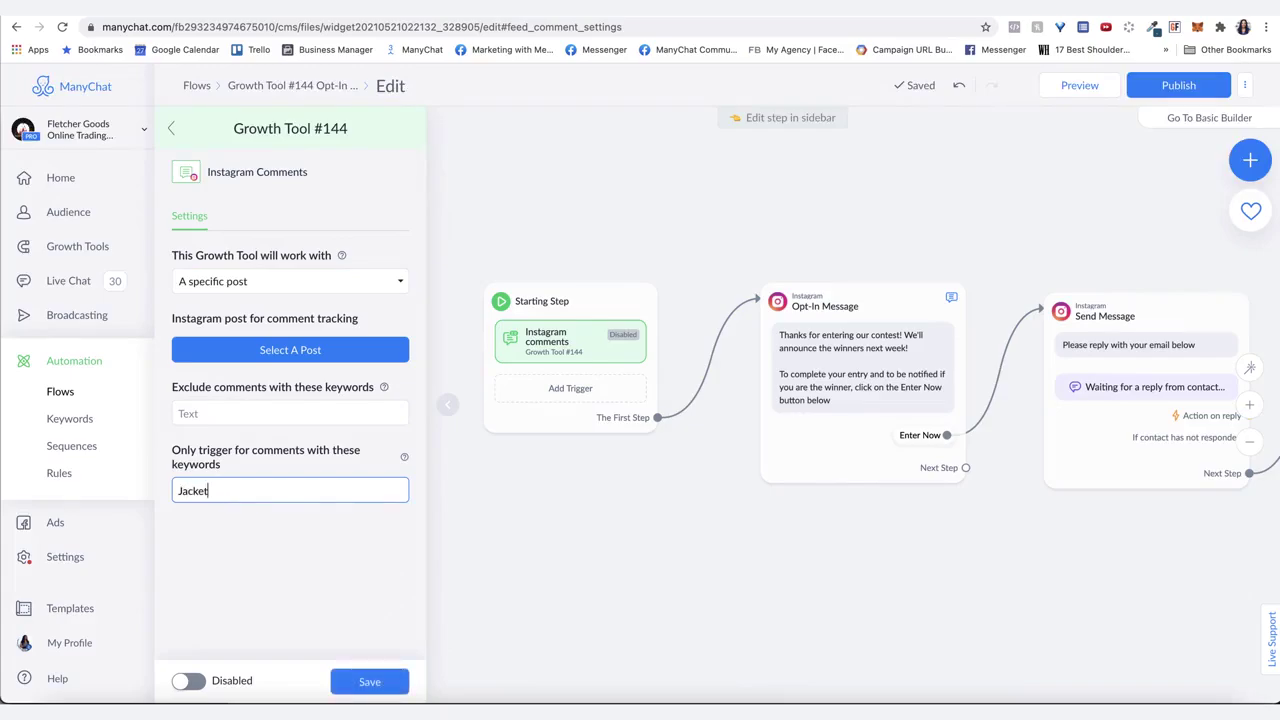
Choose the free jacket giveaway post for comment tracking, then save and activate the growth tool and publish its flow
left_click(283, 350)
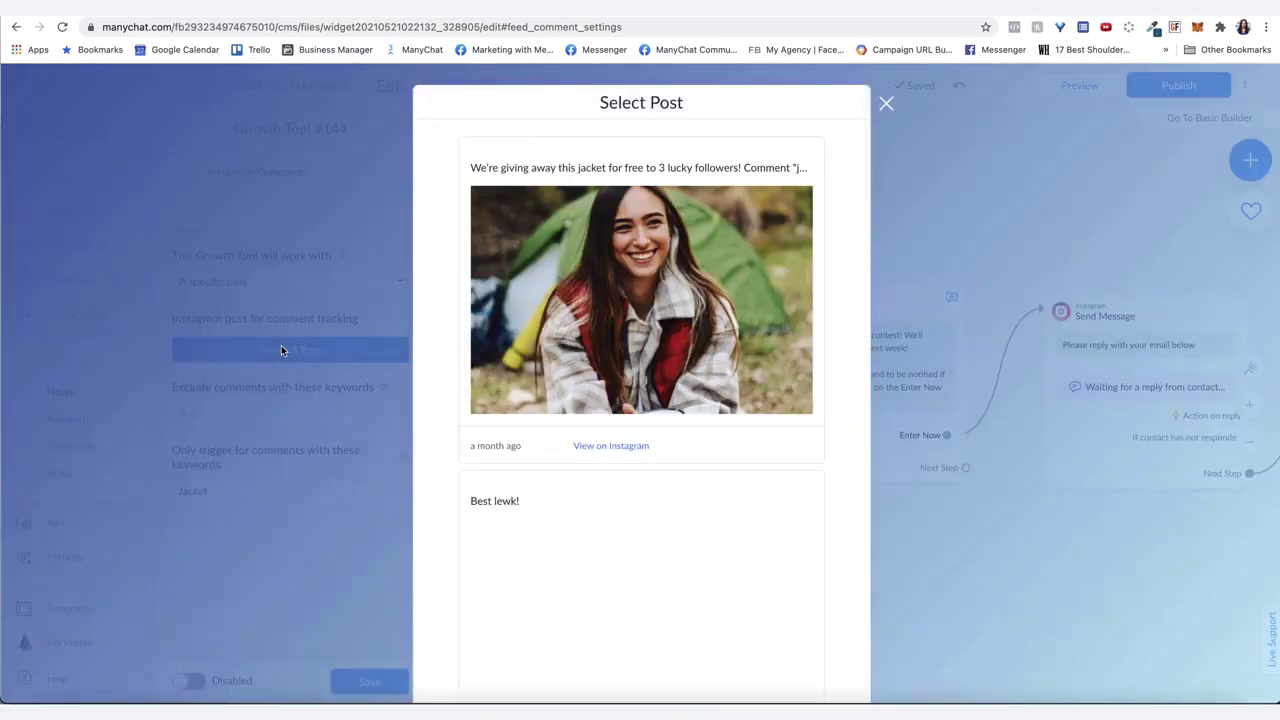
left_click(688, 211)
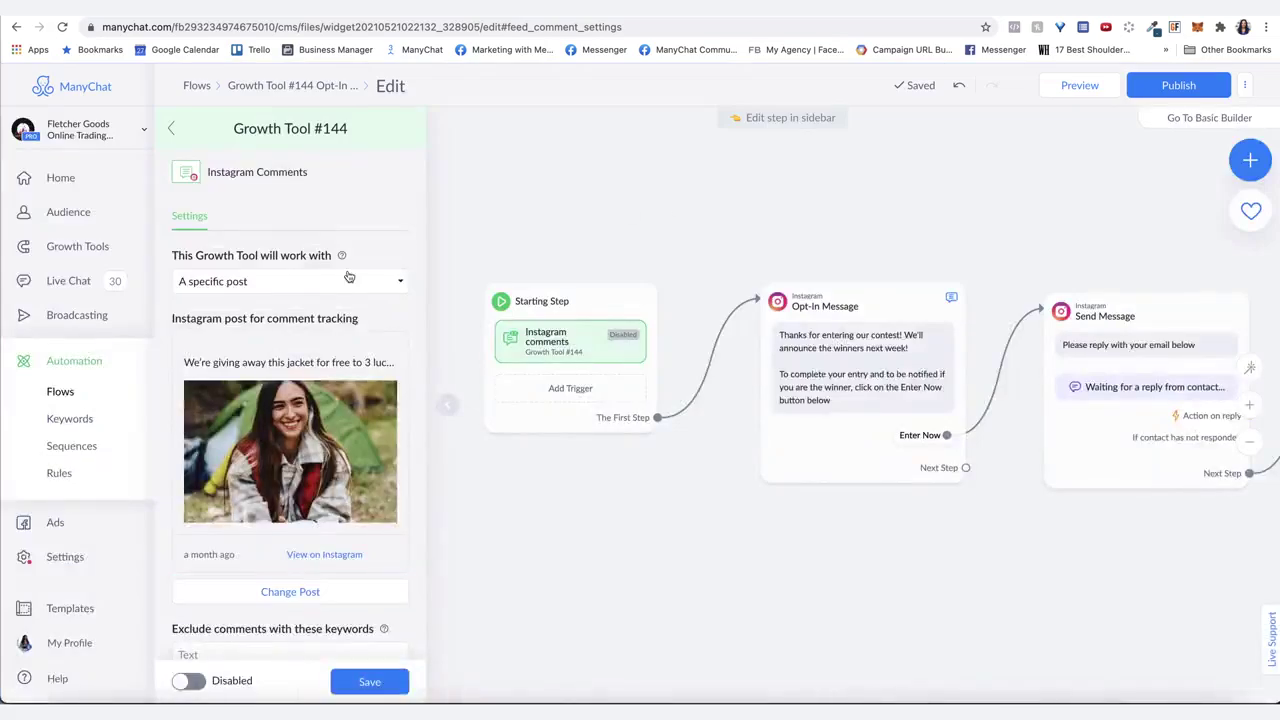
scroll(285, 500, "down", 2)
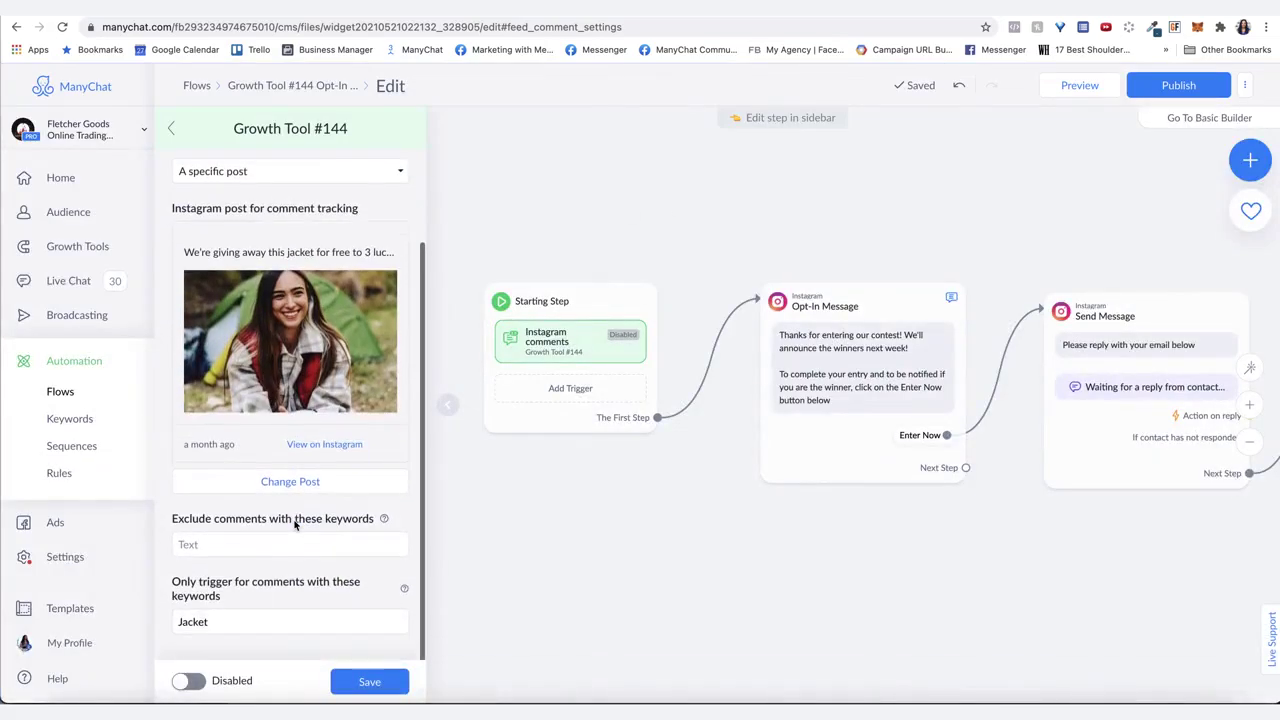
left_click(352, 685)
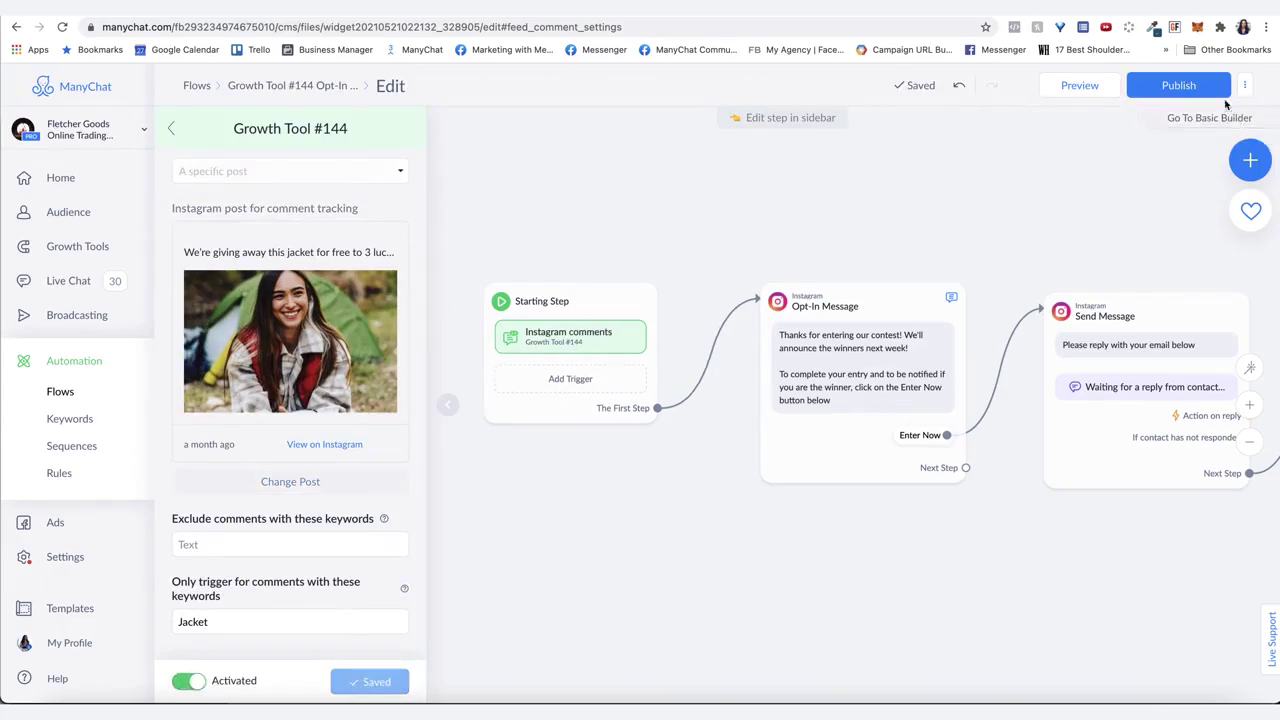
left_click(1170, 86)
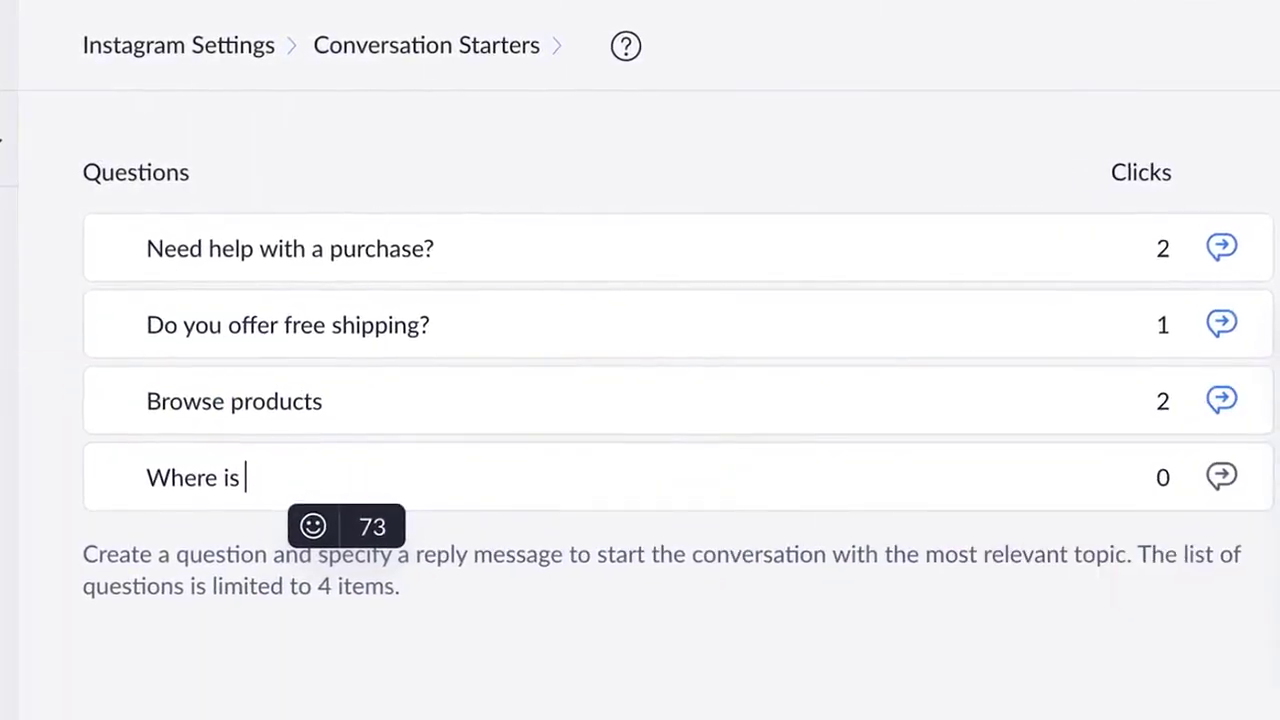
Finish the fourth conversation starter as "Where is my purchase?" and begin its reply with "To find out the latest on your shipment, send us an em"
type("my purch")
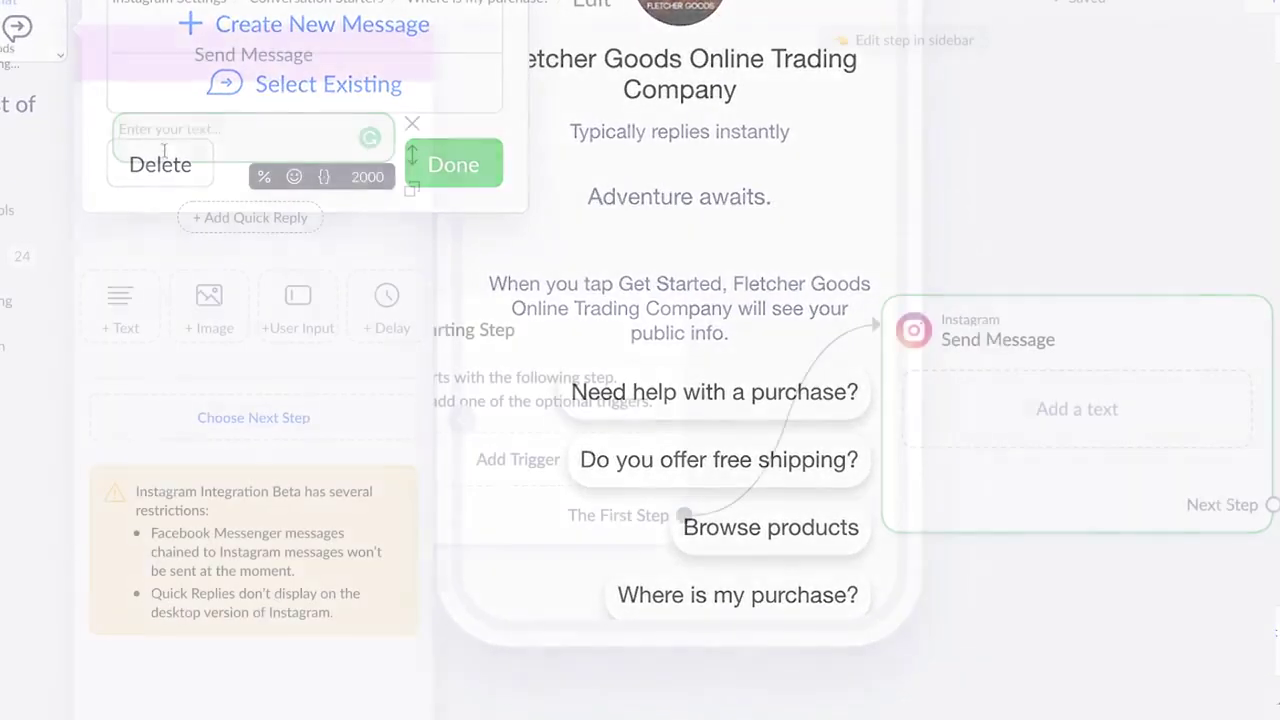
type("To find out the latest on your shipment, e")
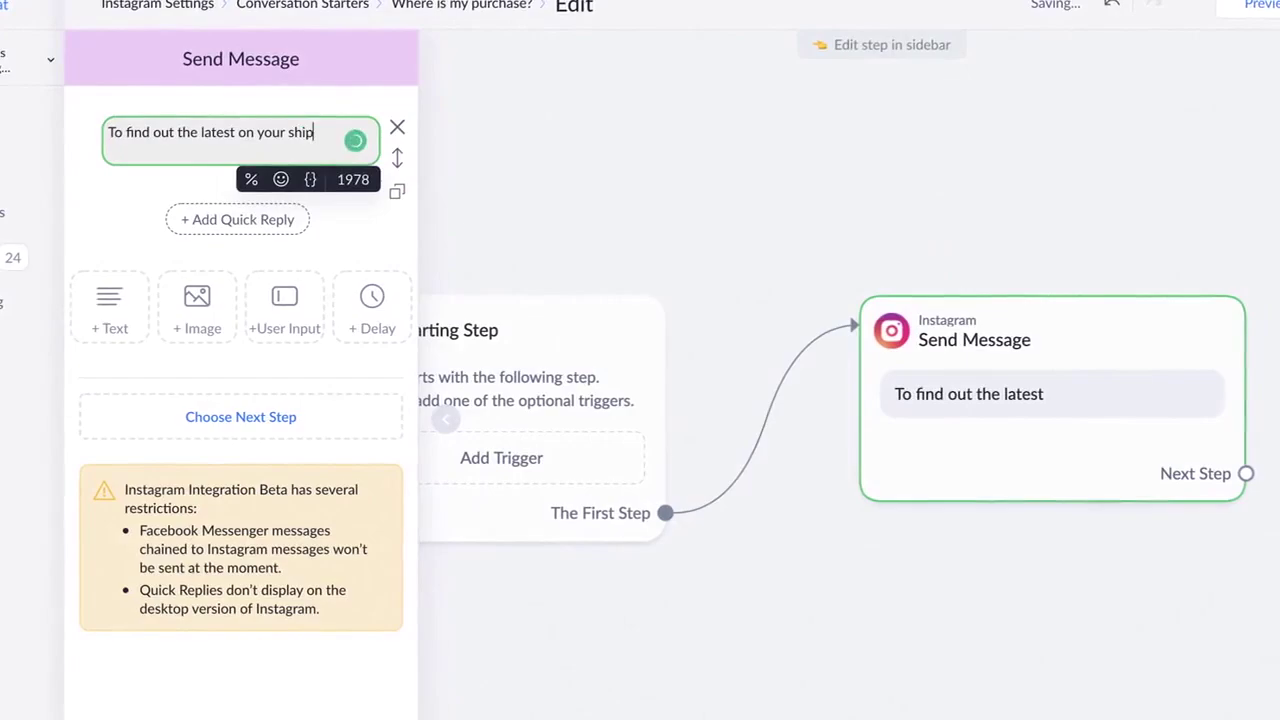
key("BackSpace")
type("message us later")
key("BackSpace")
key("BackSpace")
key("BackSpace")
key("BackSpace")
key("BackSpace")
key("BackSpace")
key("BackSpace")
key("BackSpace")
key("BackSpace")
key("BackSpace")
key("BackSpace")
key("BackSpace")
key("BackSpace")
key("BackSpace")
key("BackSpace")
key("BackSpace")
key("BackSpace")
type("send us an em")
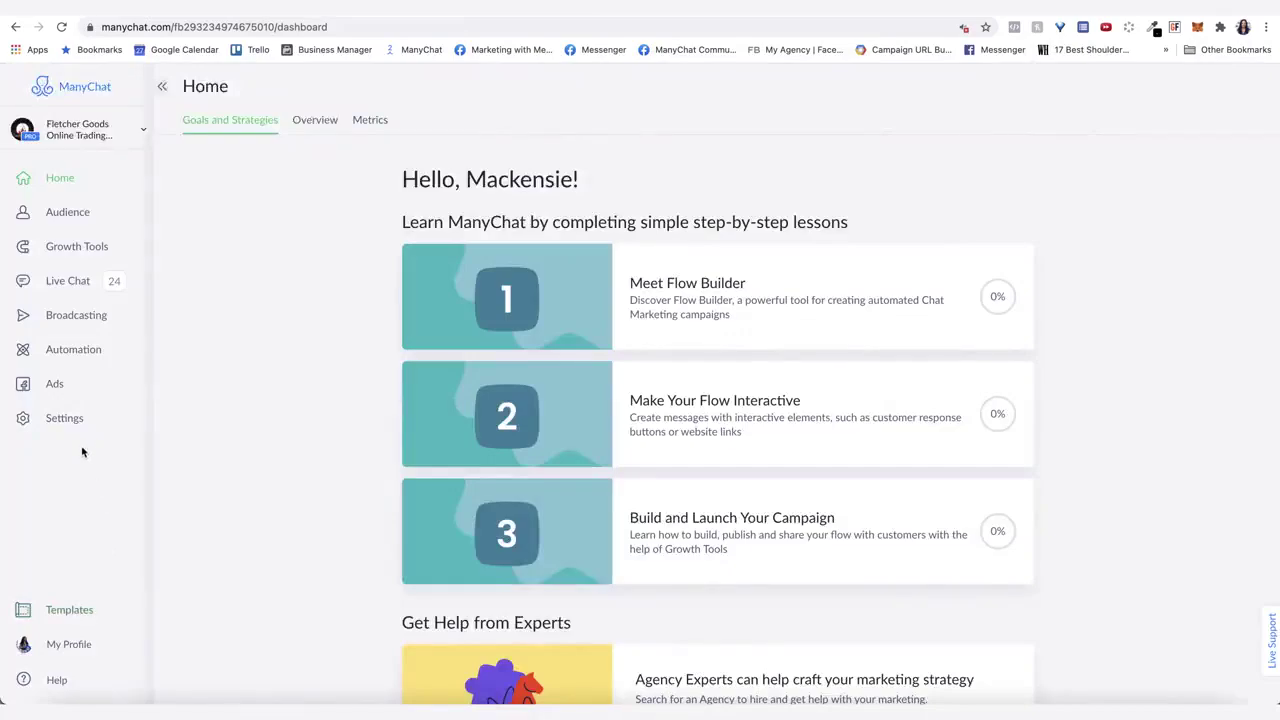
Open the Instagram channel's Conversation Starters settings and add a fourth question reading "Where is my purchase?"
left_click(63, 418)
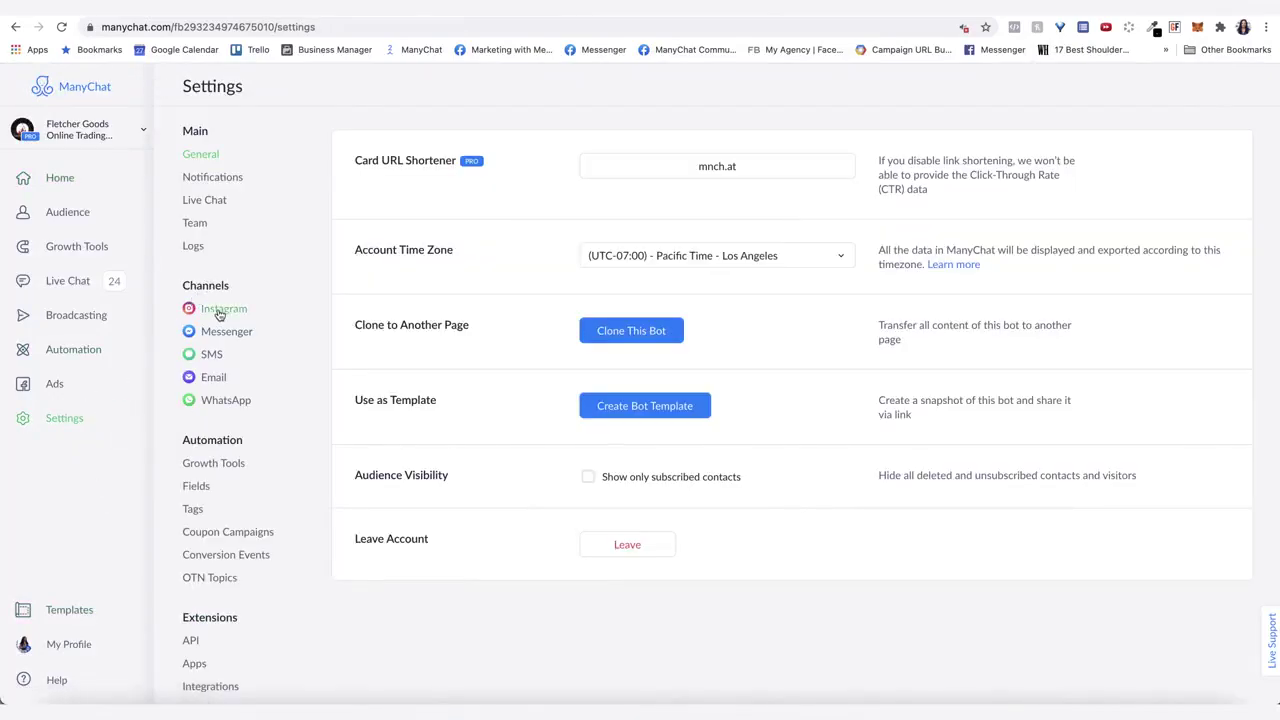
left_click(220, 312)
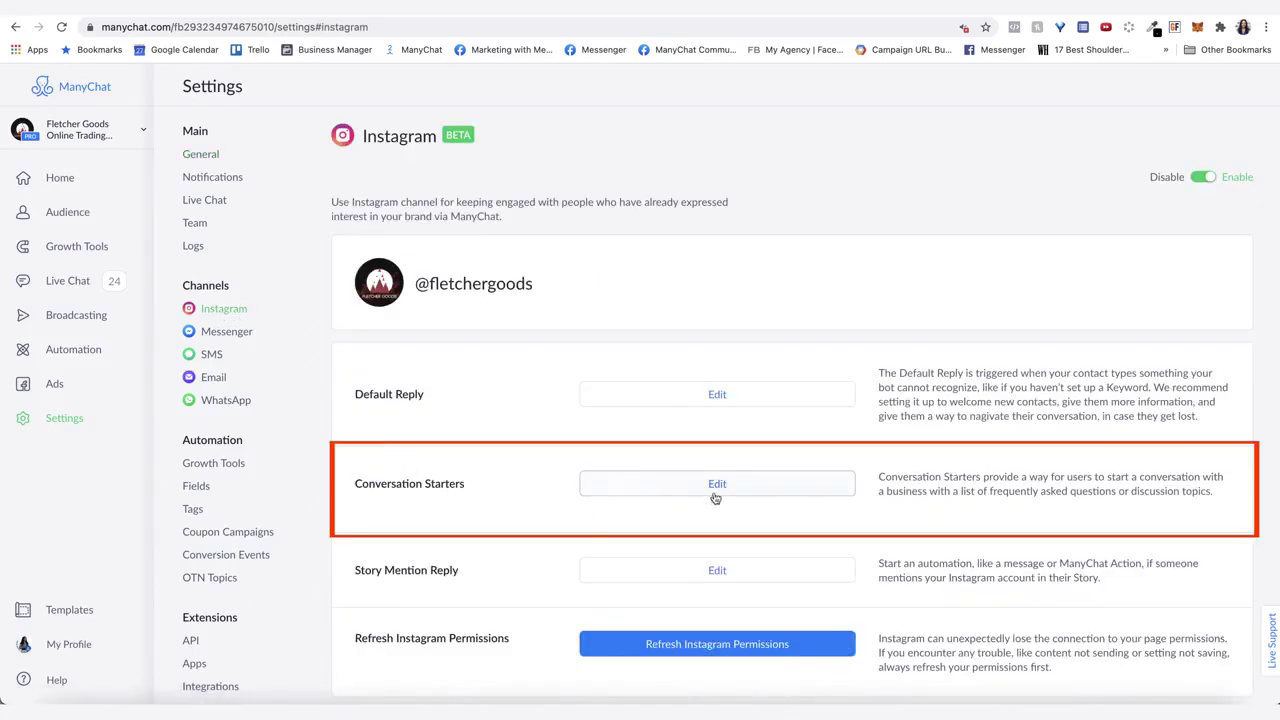
left_click(751, 491)
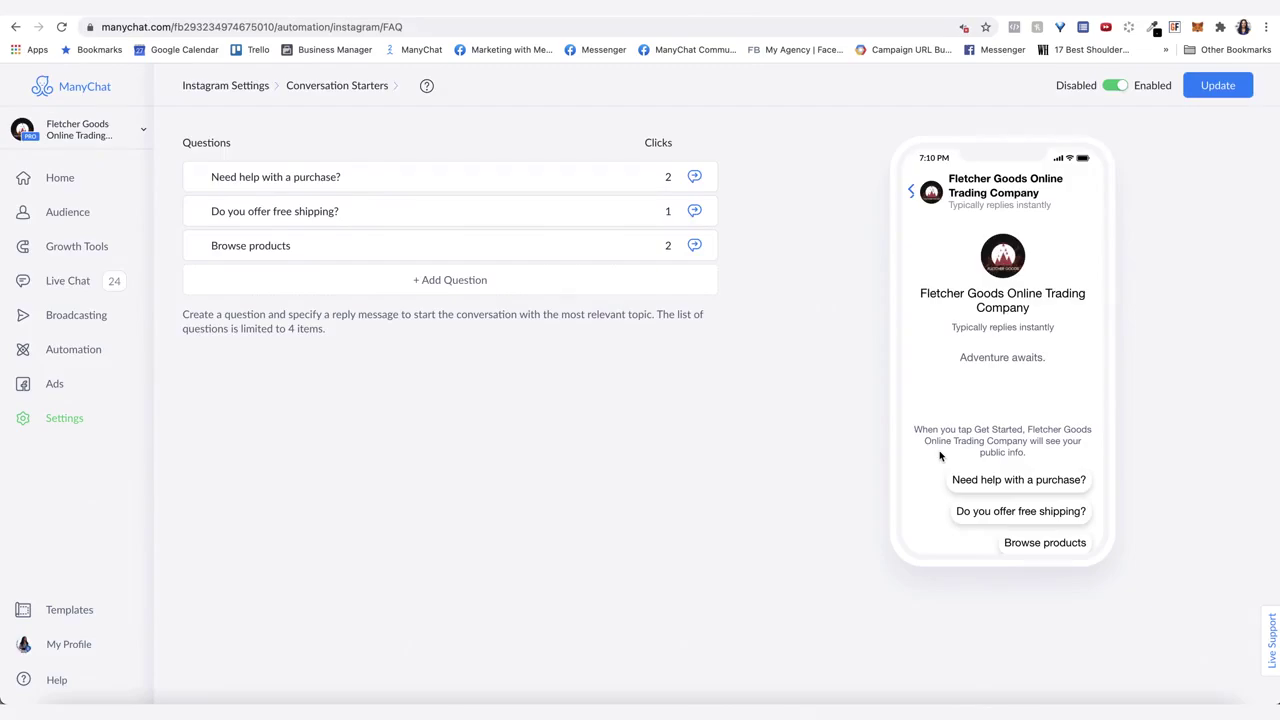
left_click(435, 284)
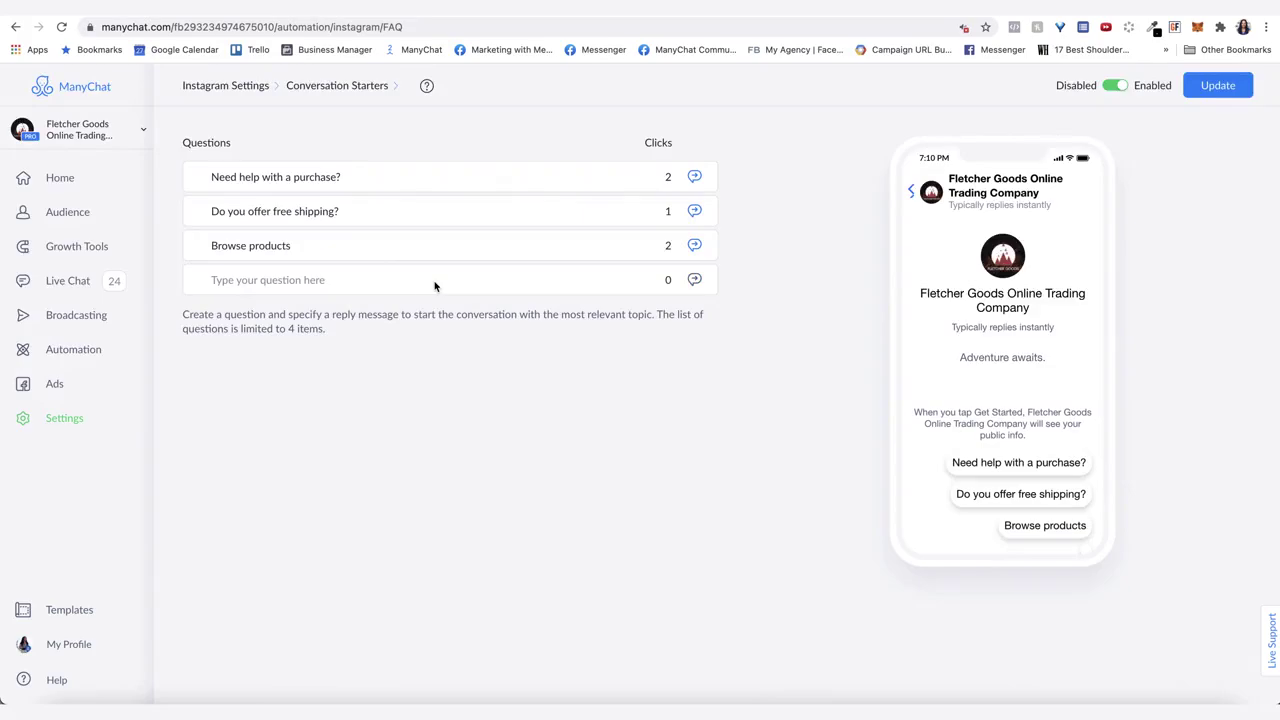
left_click(346, 278)
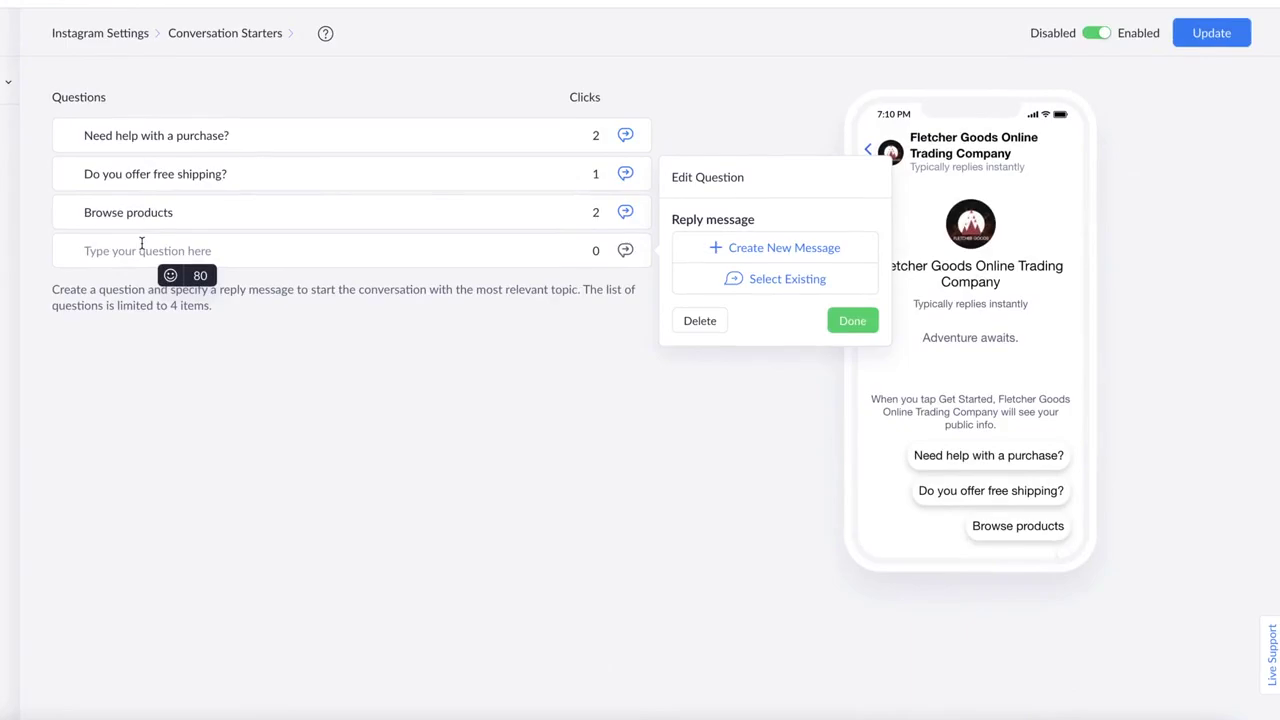
type("Where is m")
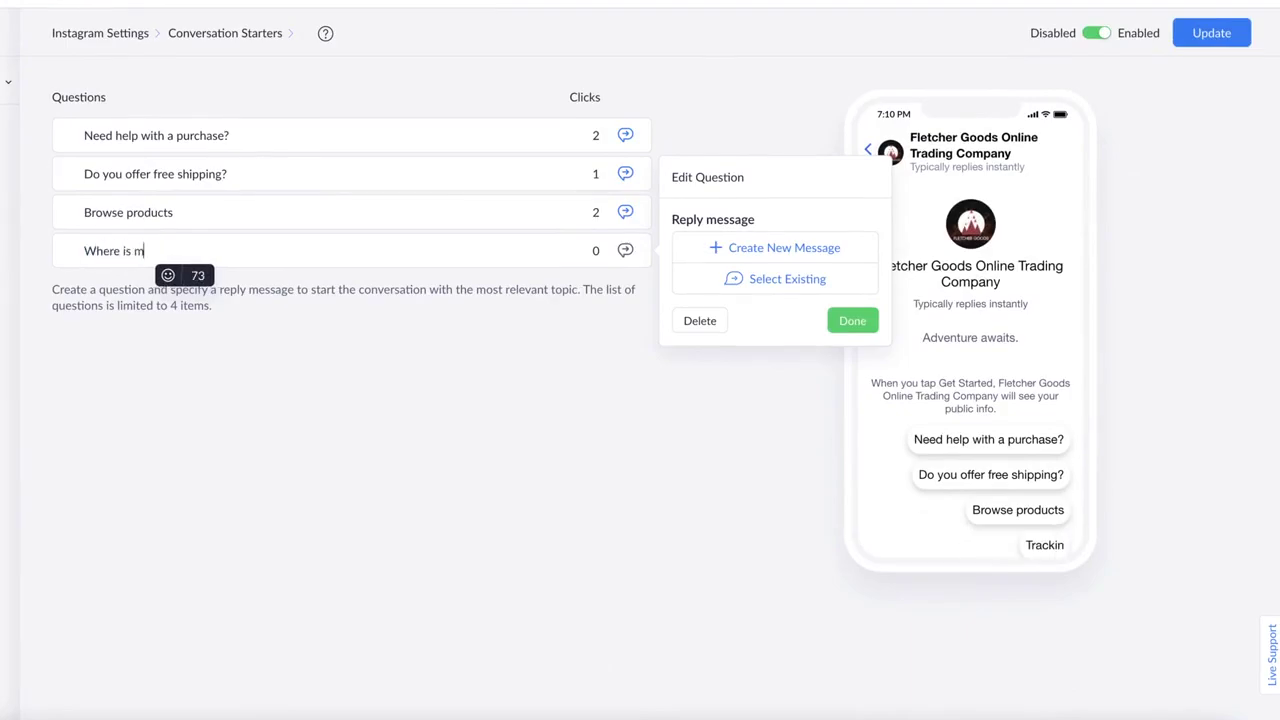
type("y purchase?")
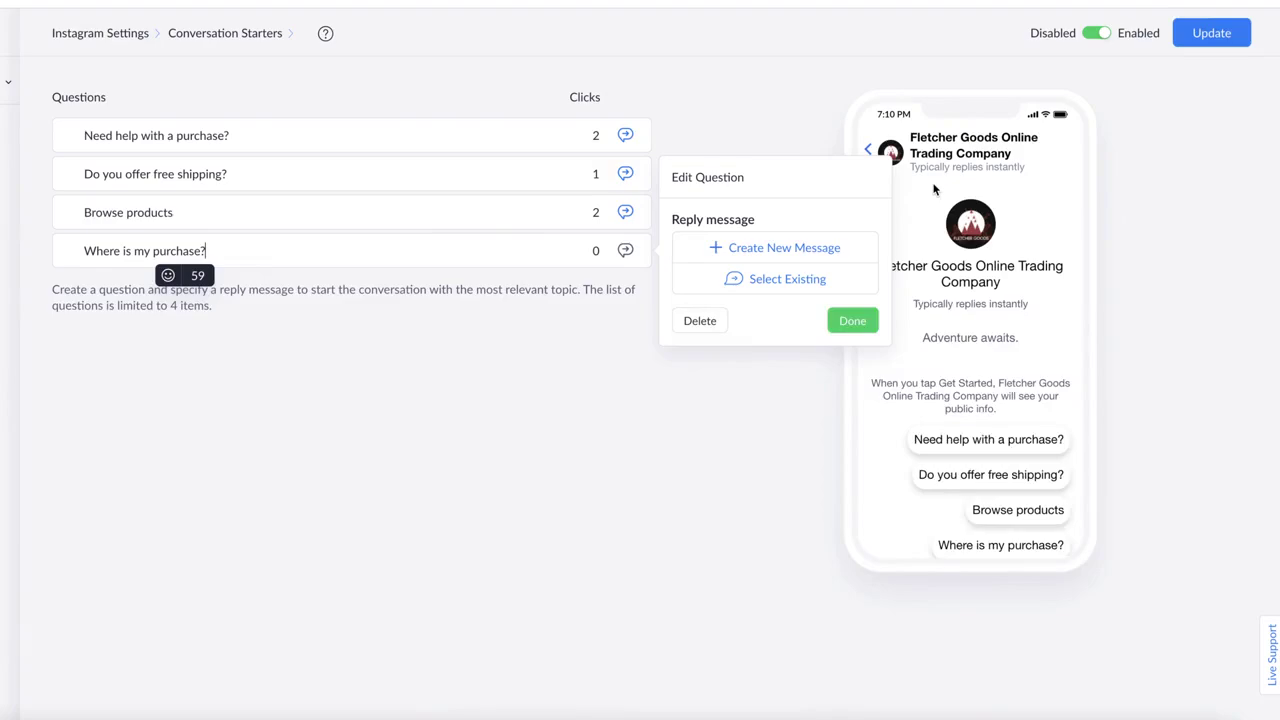
Create the new question's reply message "To find out the latest on your shipment, send us an email", publish it and return to Conversation Starters
left_click(783, 249)
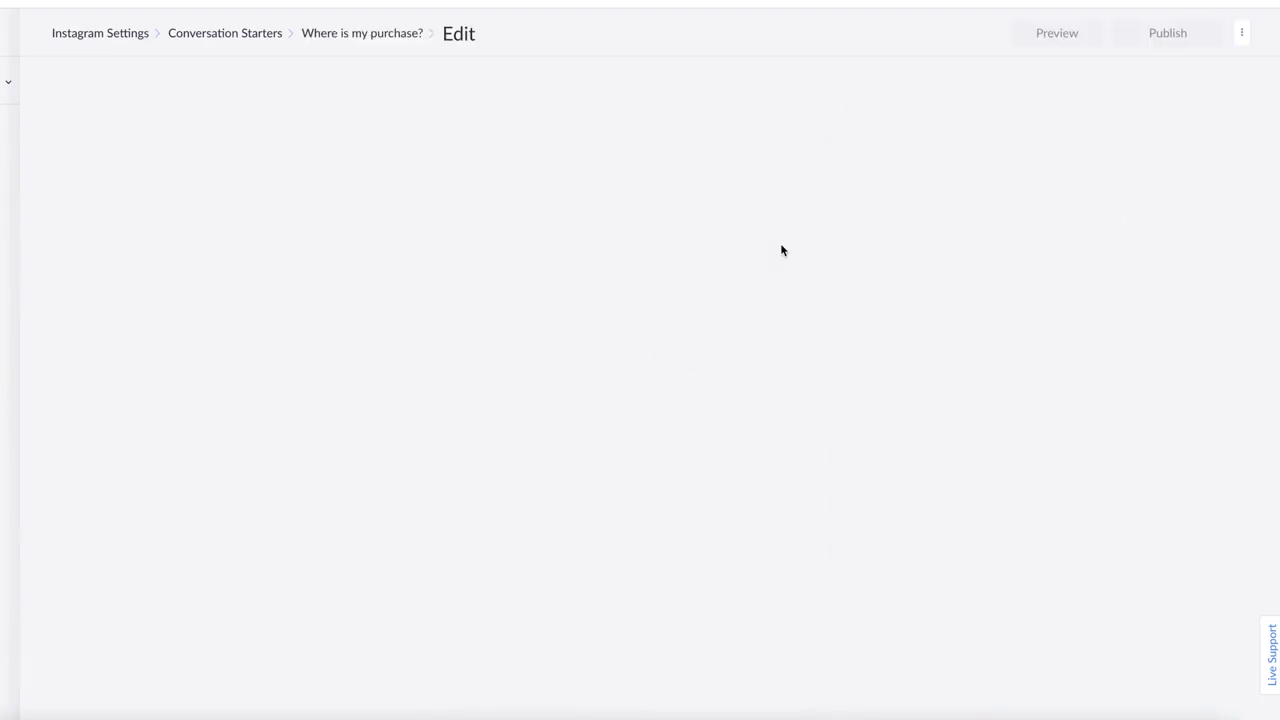
left_click(866, 384)
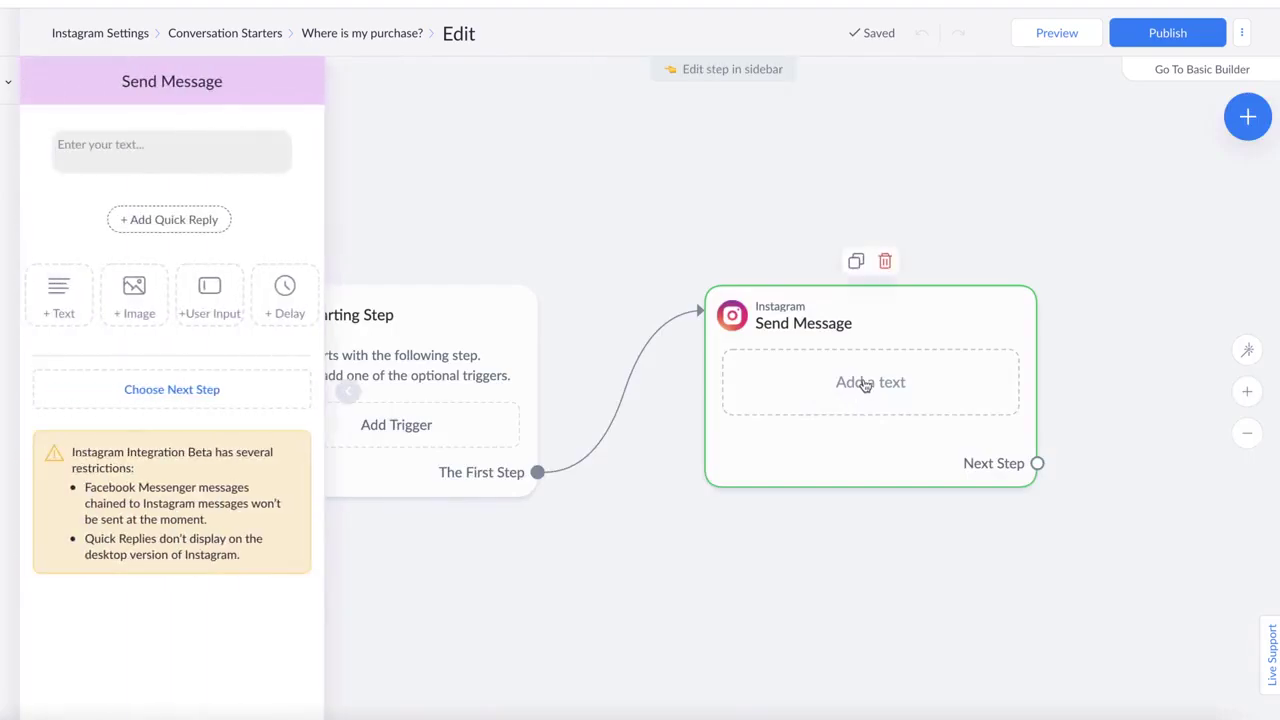
left_click(96, 162)
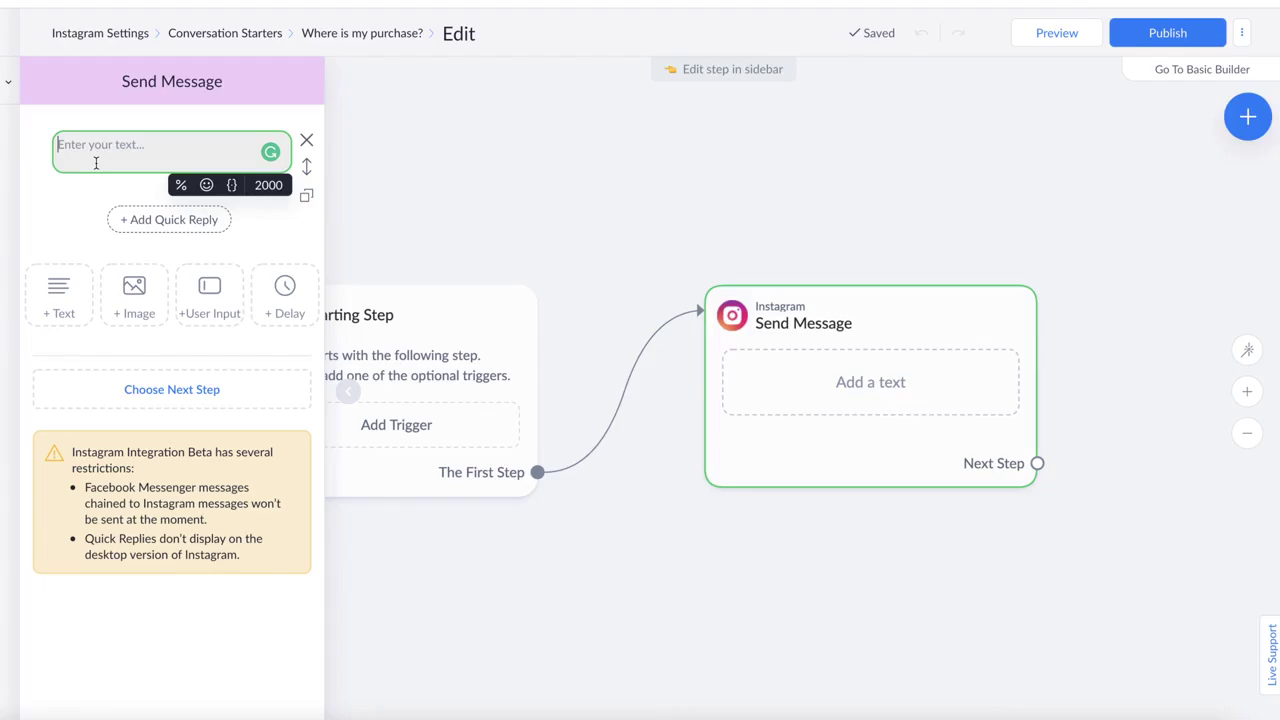
type("To find out the la")
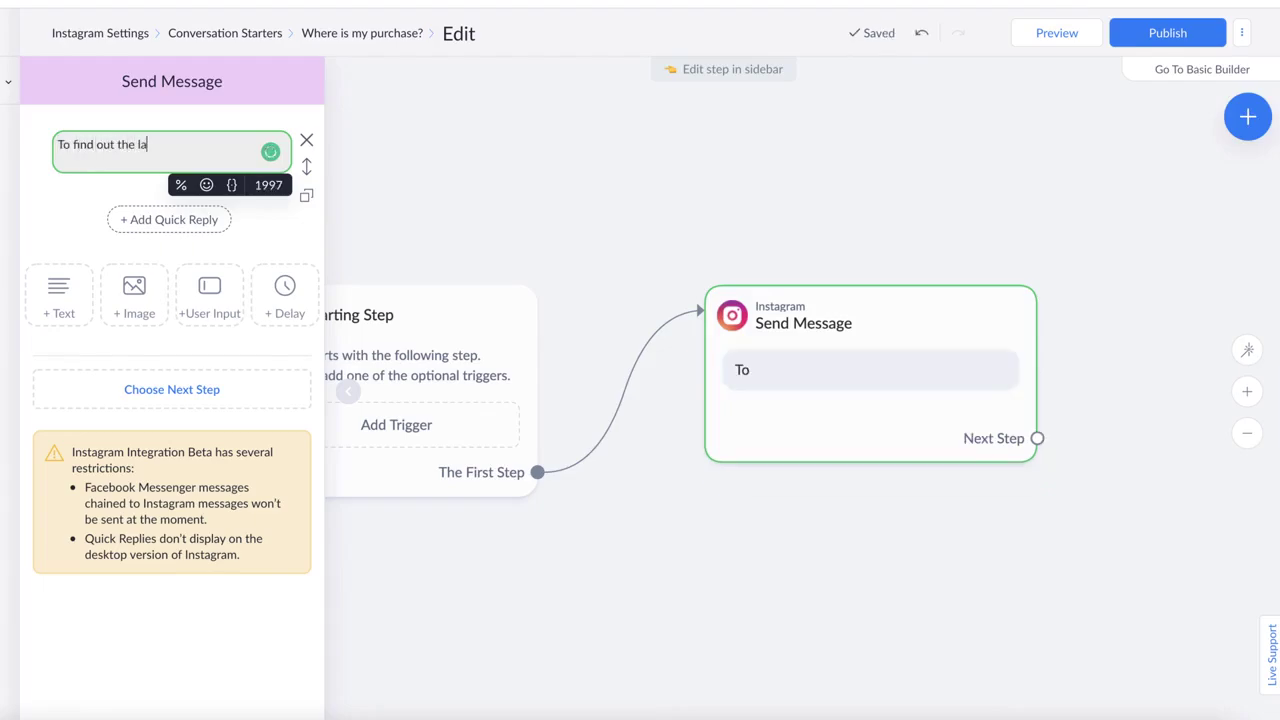
type("test on your sh")
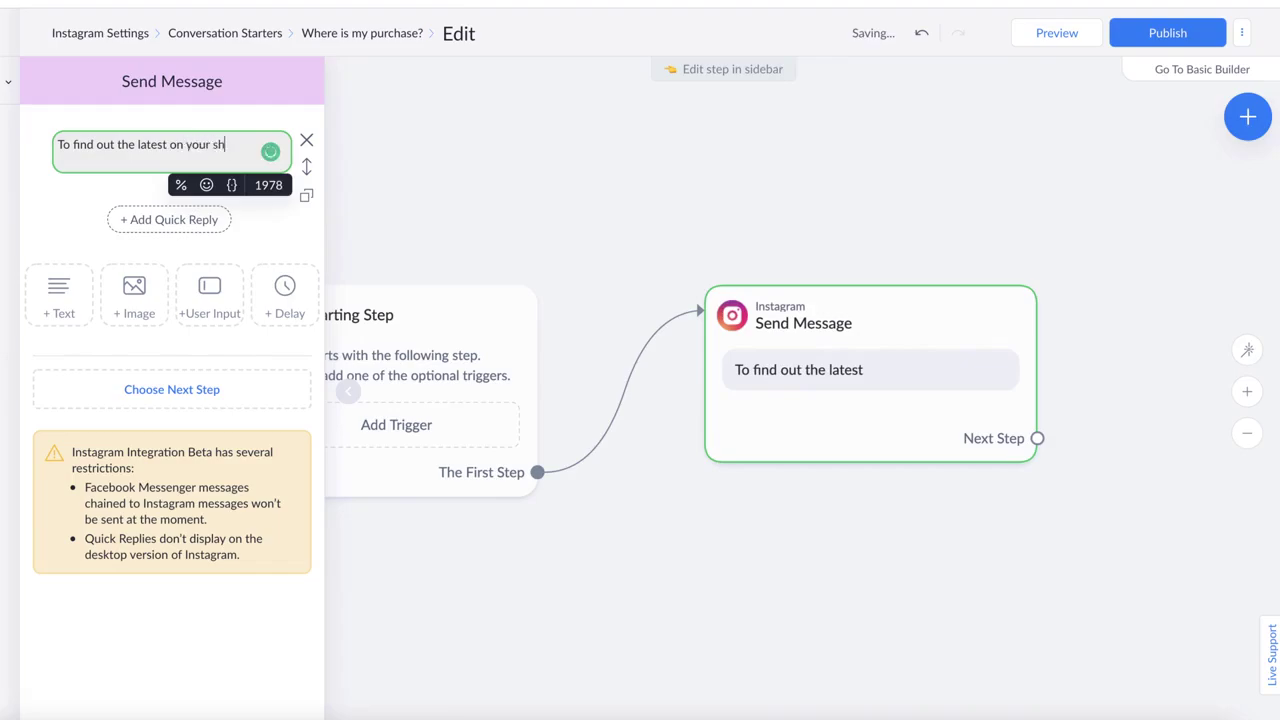
type("ipment, send us ")
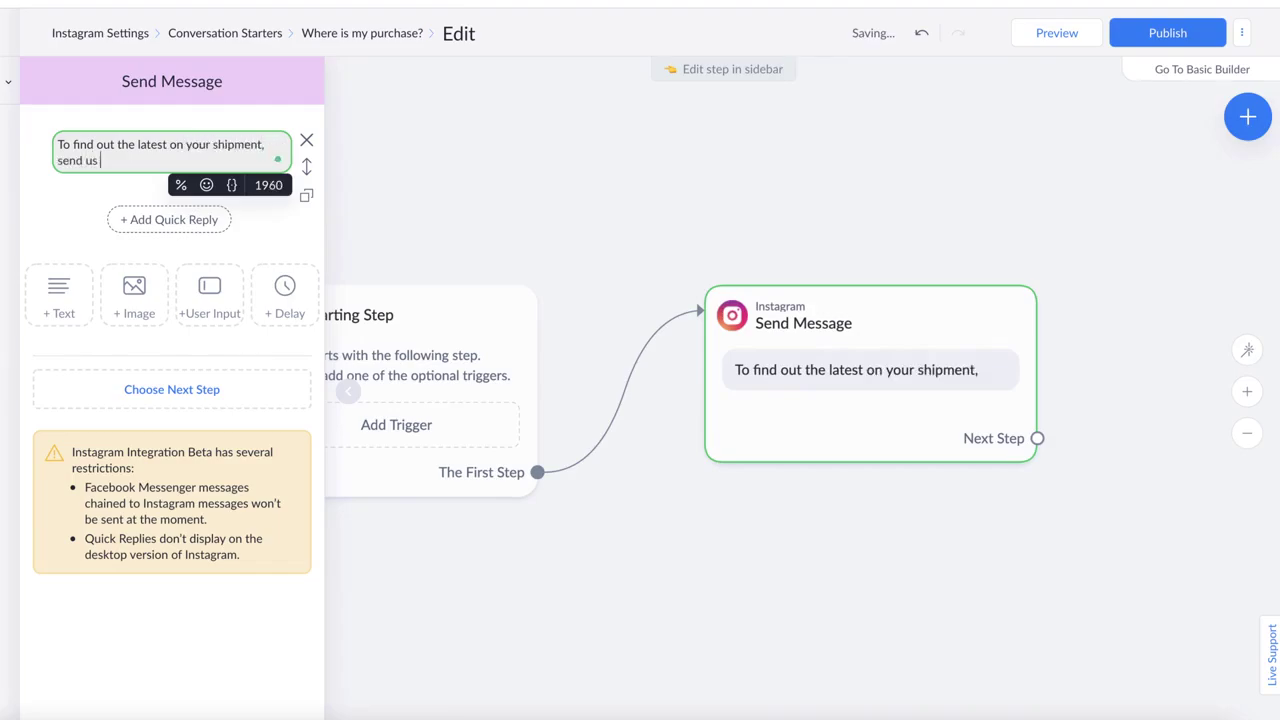
type("an email")
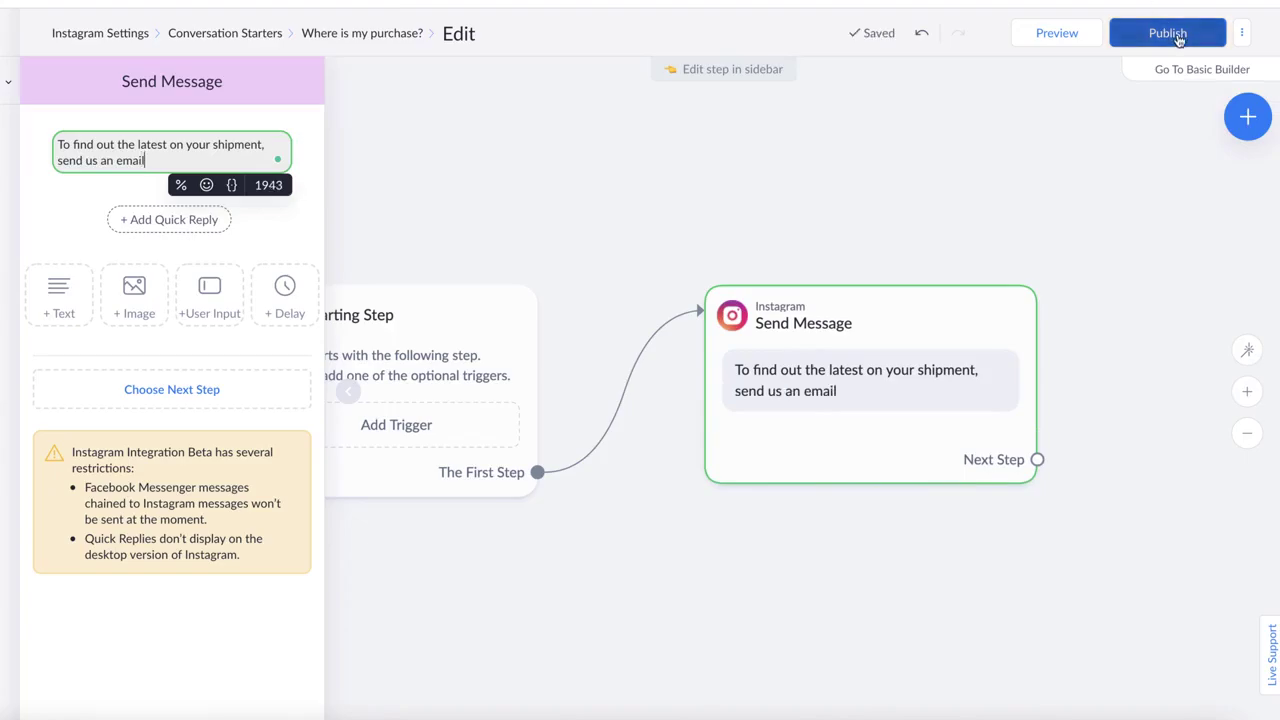
left_click(1177, 36)
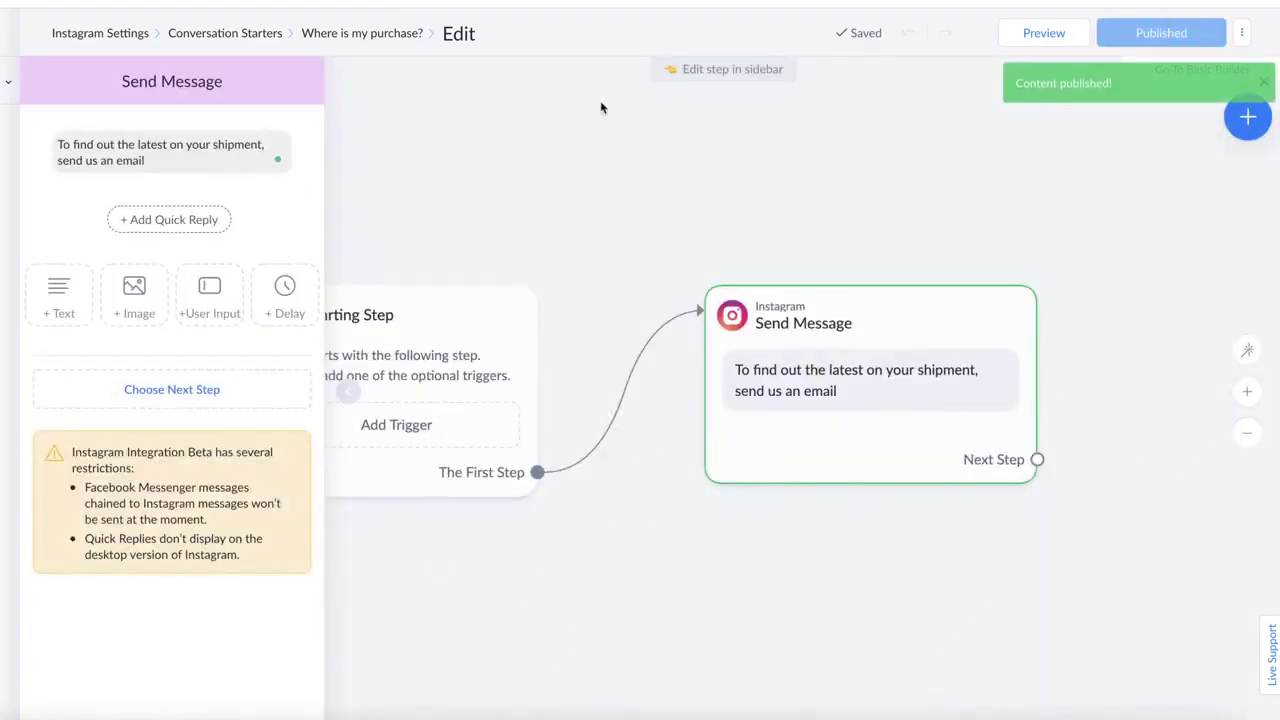
left_click(244, 34)
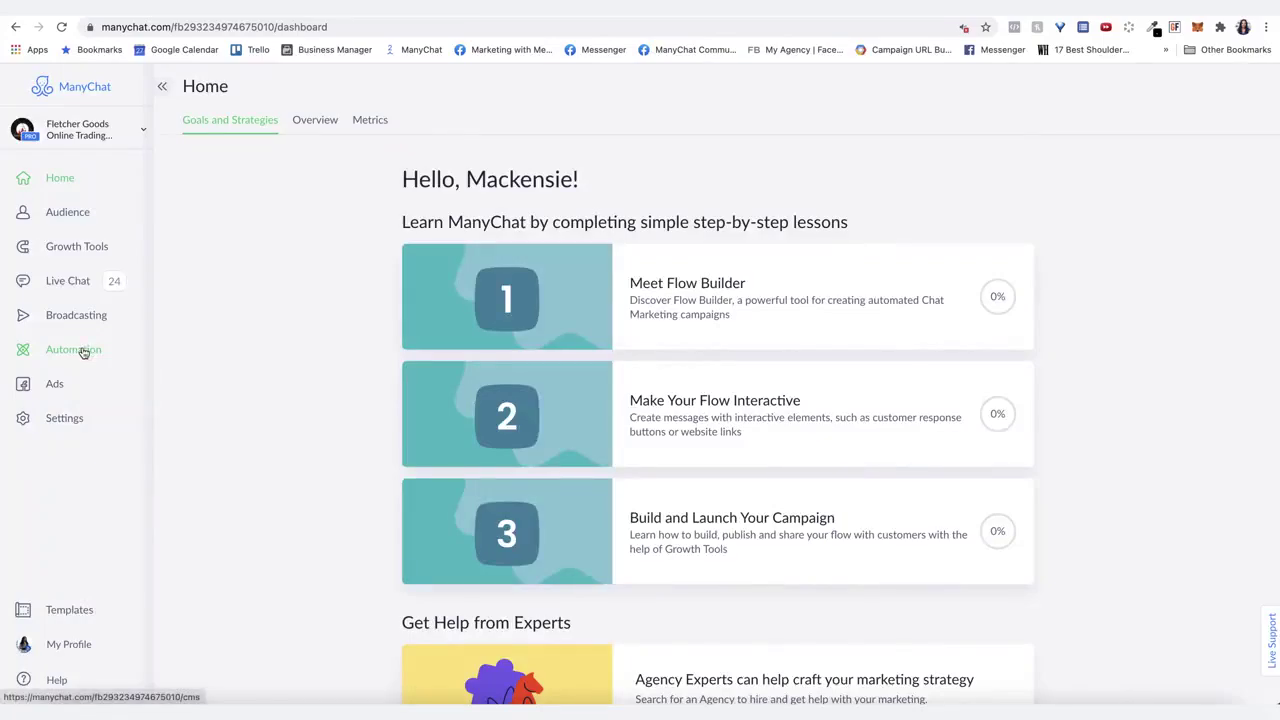
Create a new automation keyword for the Instagram channel with the keywords "hi,hello,hey, 👋"
left_click(78, 352)
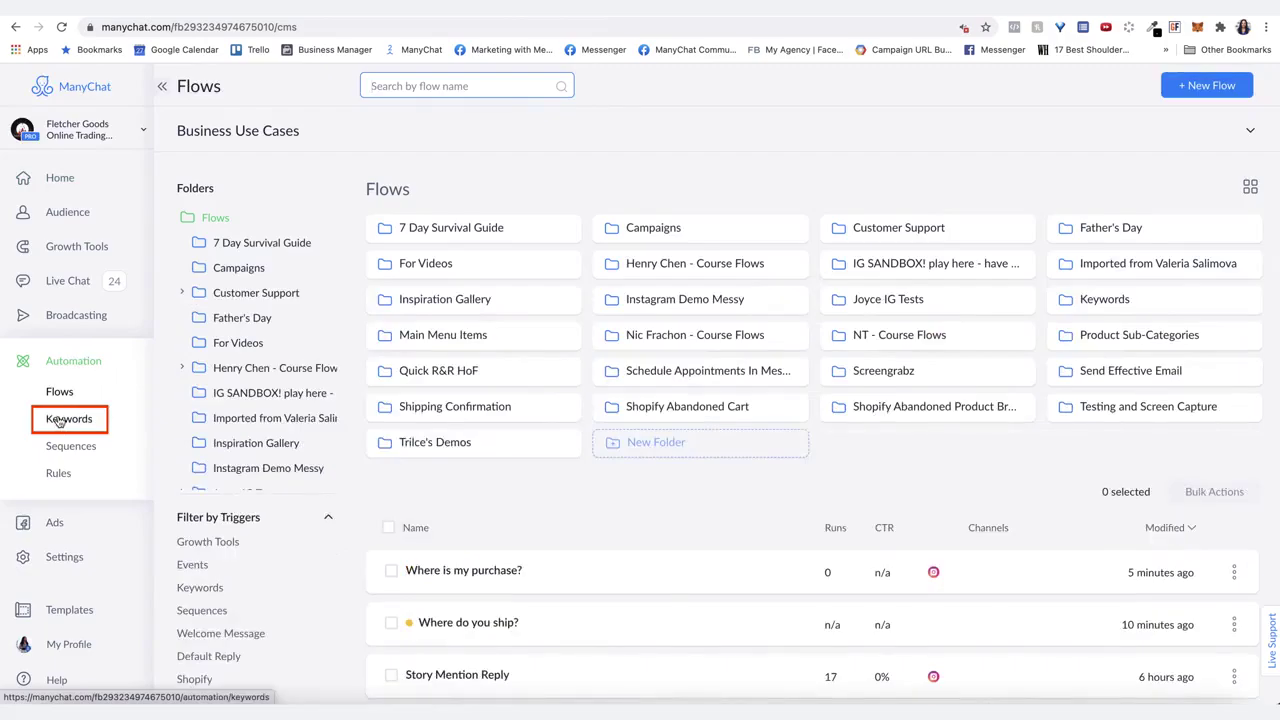
left_click(60, 420)
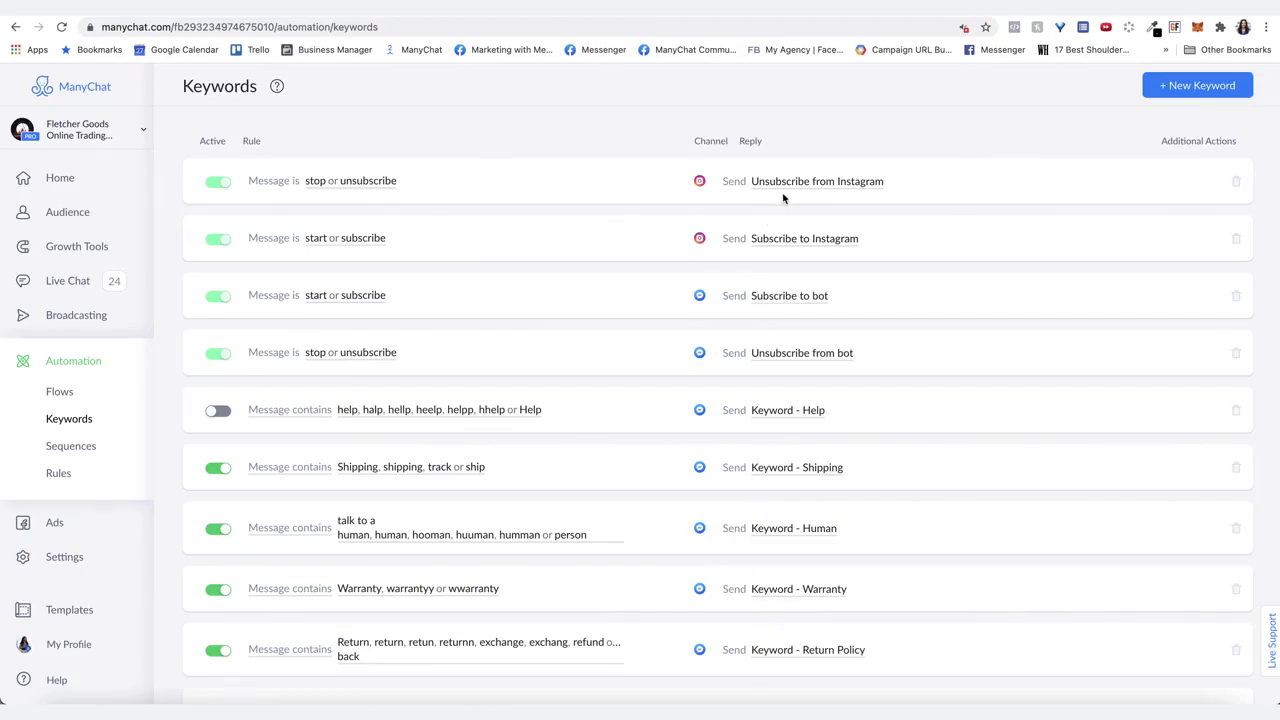
scroll(803, 467, "down", 1)
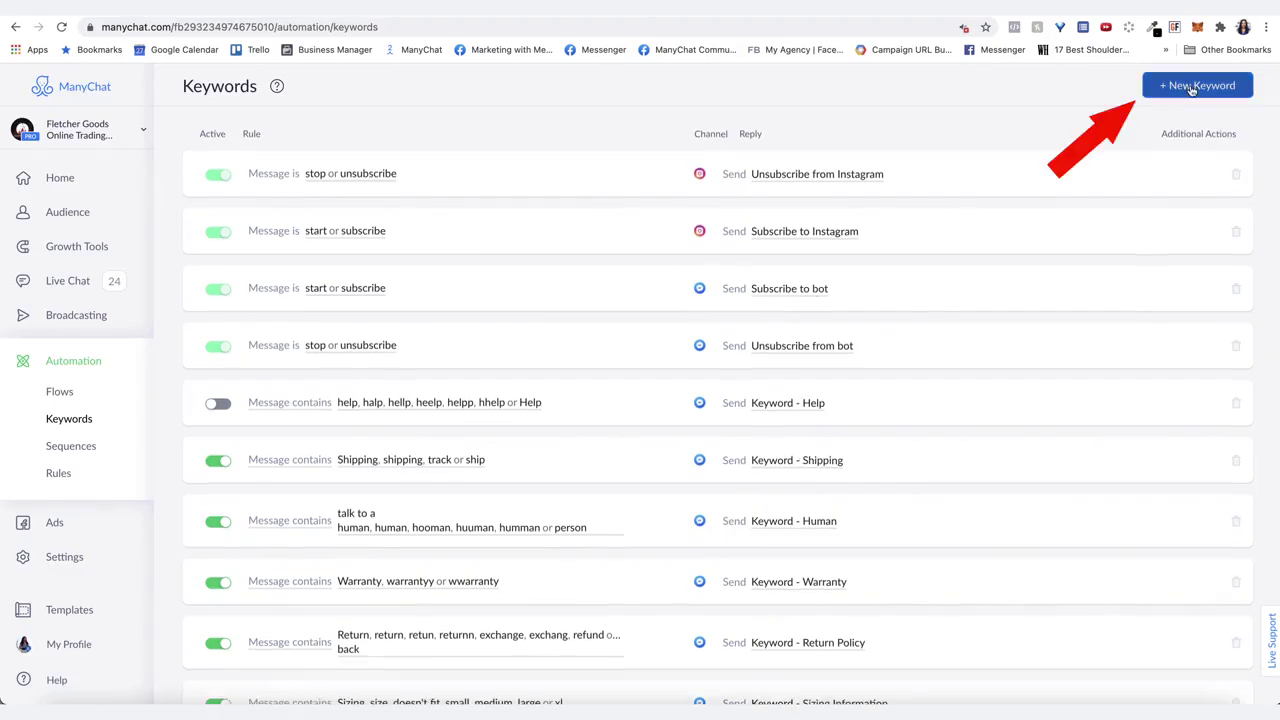
left_click(1192, 88)
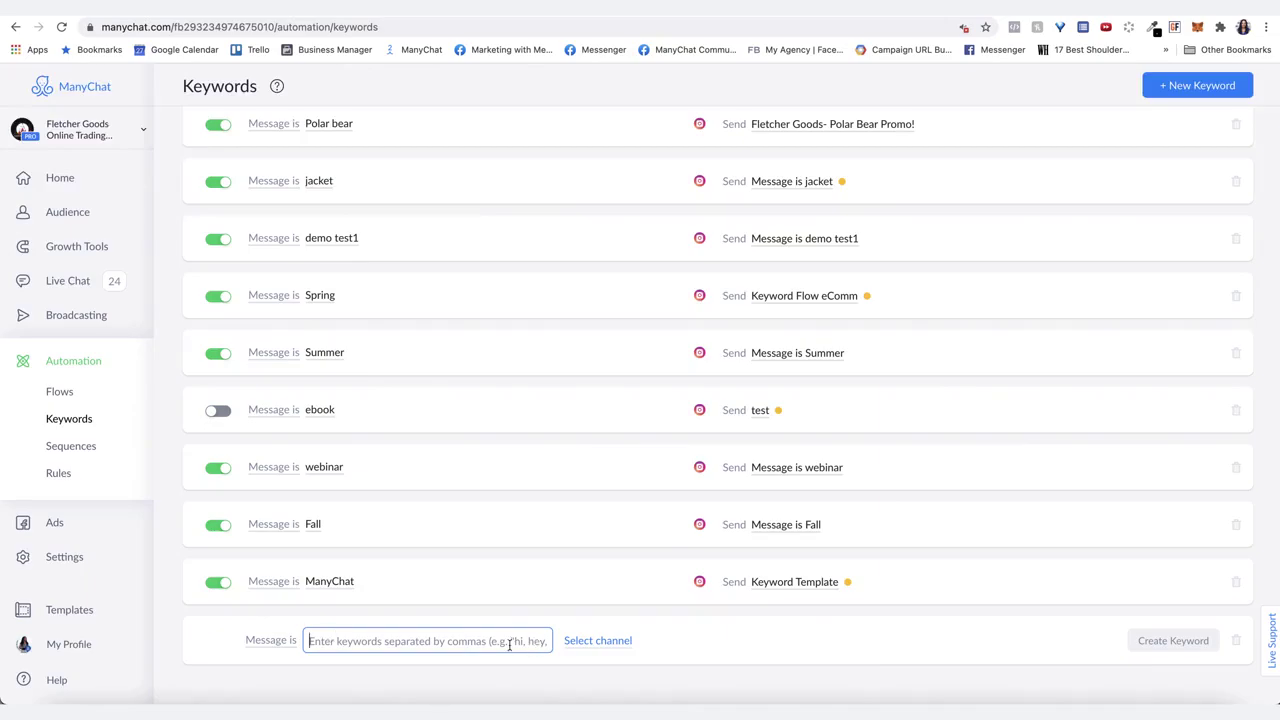
type("hi,hello,hey")
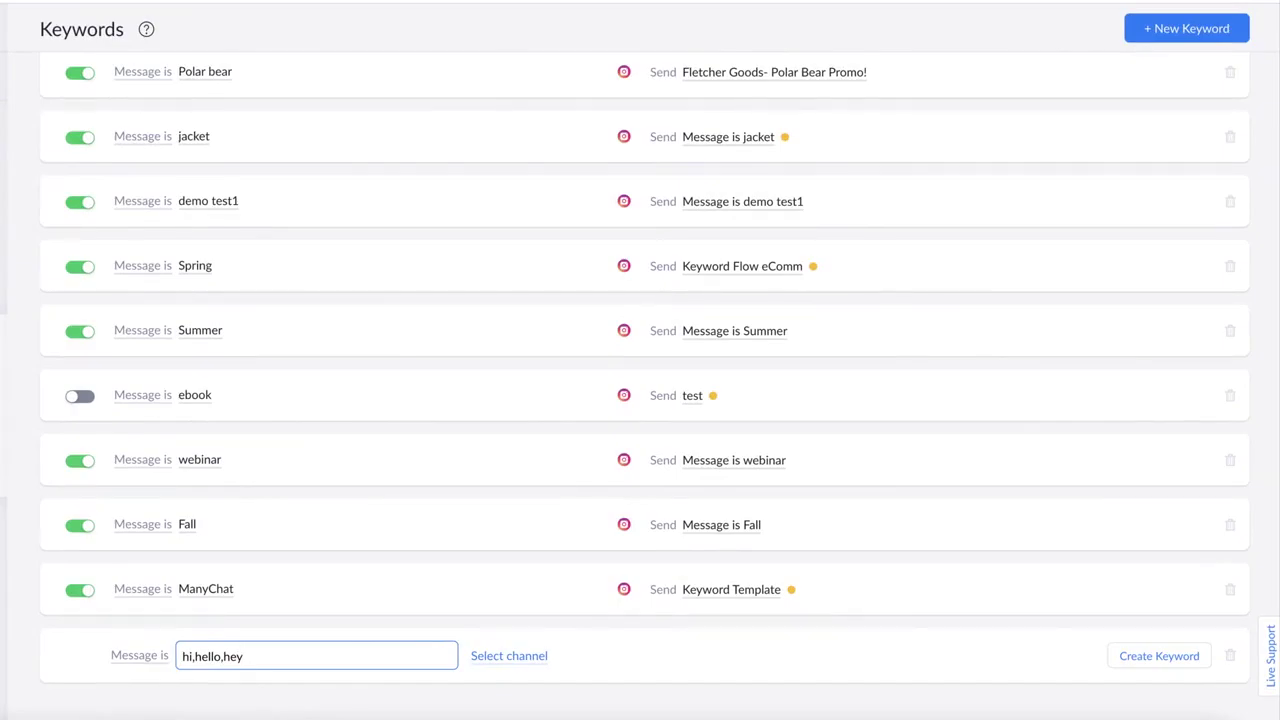
type(", 👋")
left_click(495, 656)
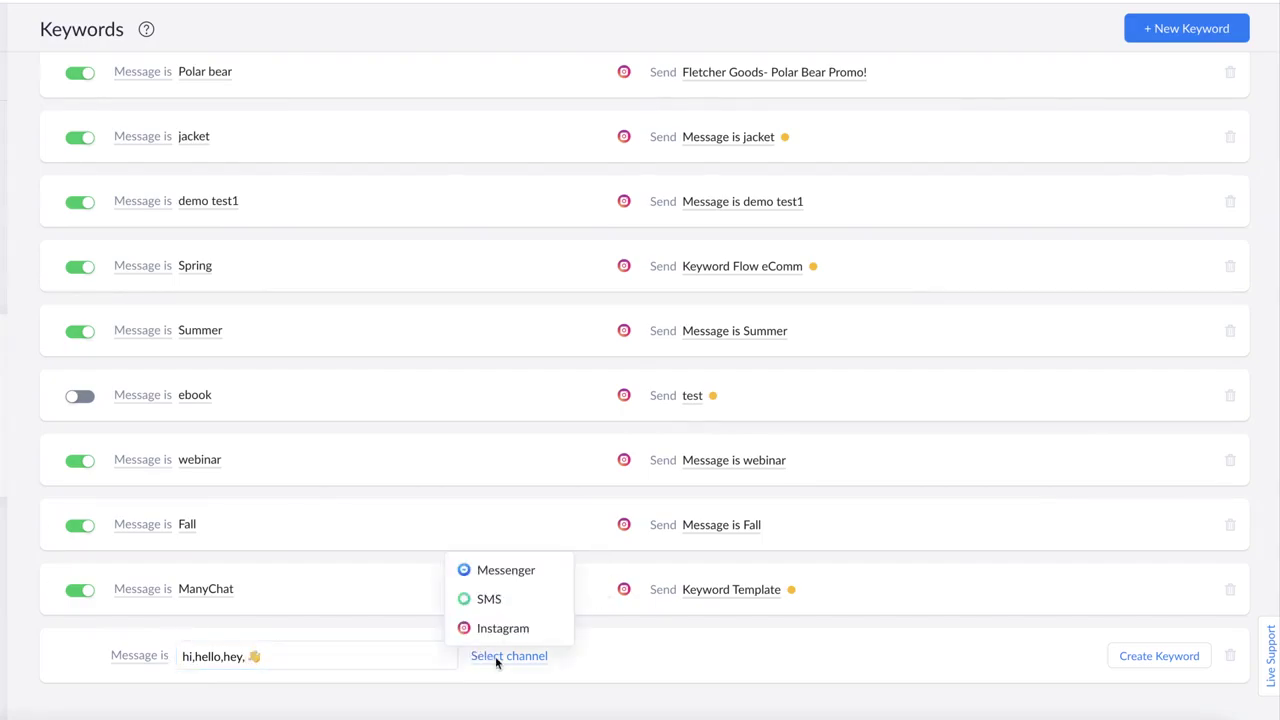
left_click(486, 627)
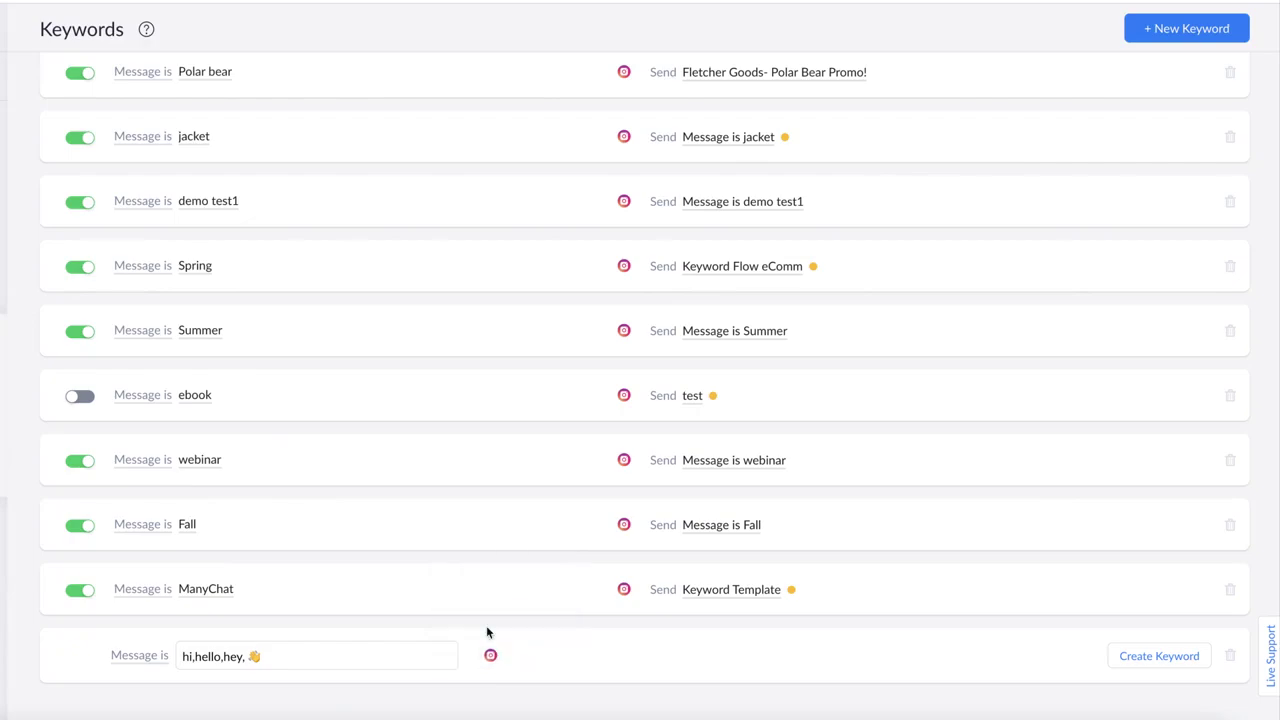
left_click(1157, 656)
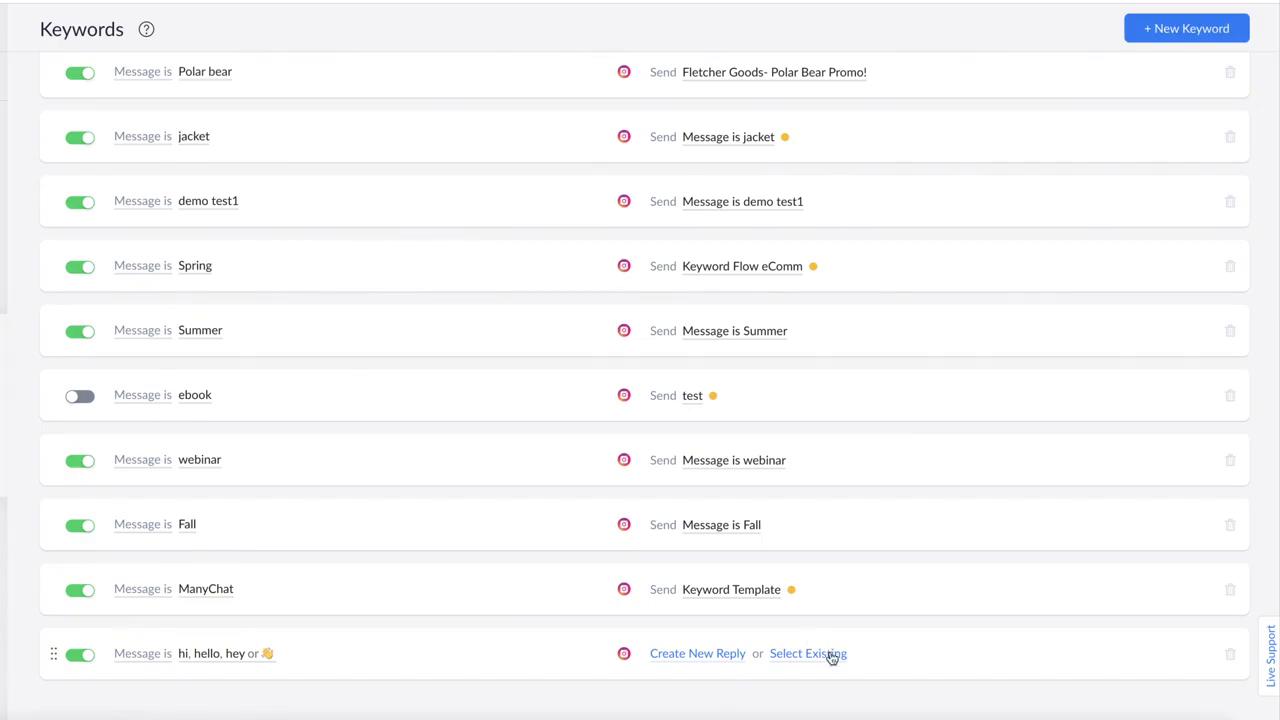
Create a new Instagram reply for the greeting keywords reading "Hello there!", publish it and return to the keyword list
left_click(707, 655)
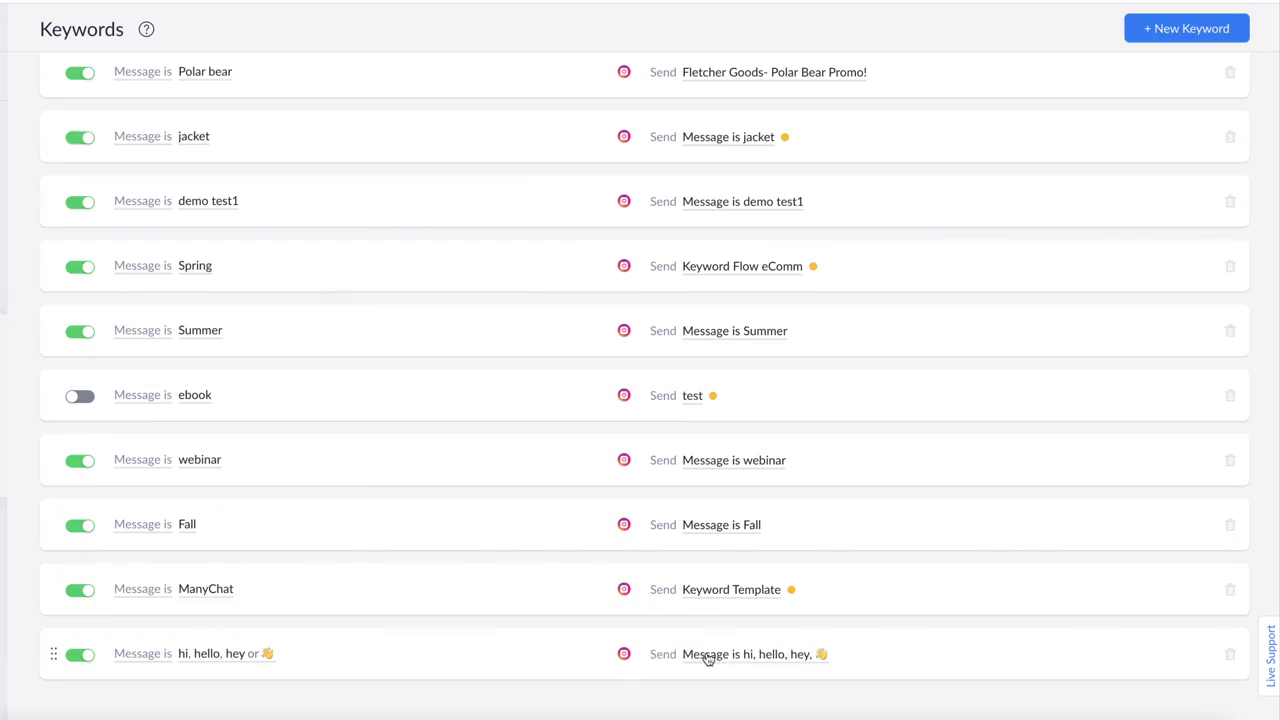
left_click(707, 656)
left_click(868, 394)
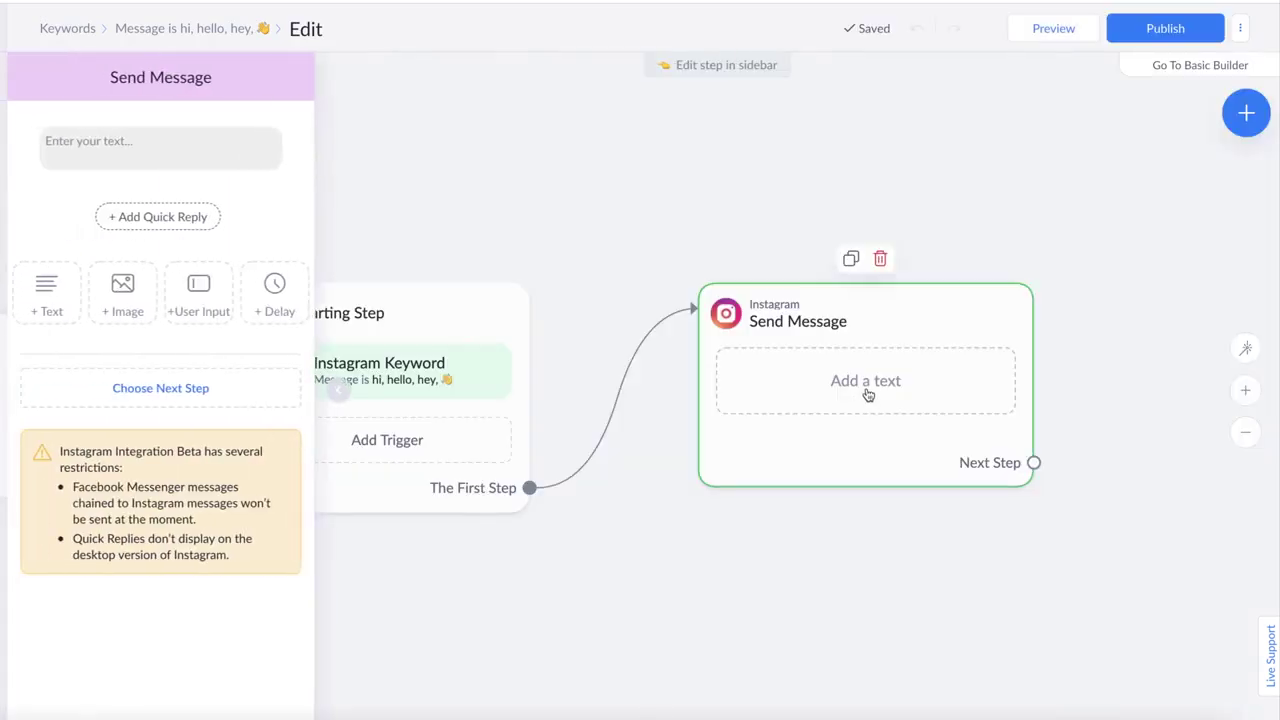
left_click(98, 155)
type("H")
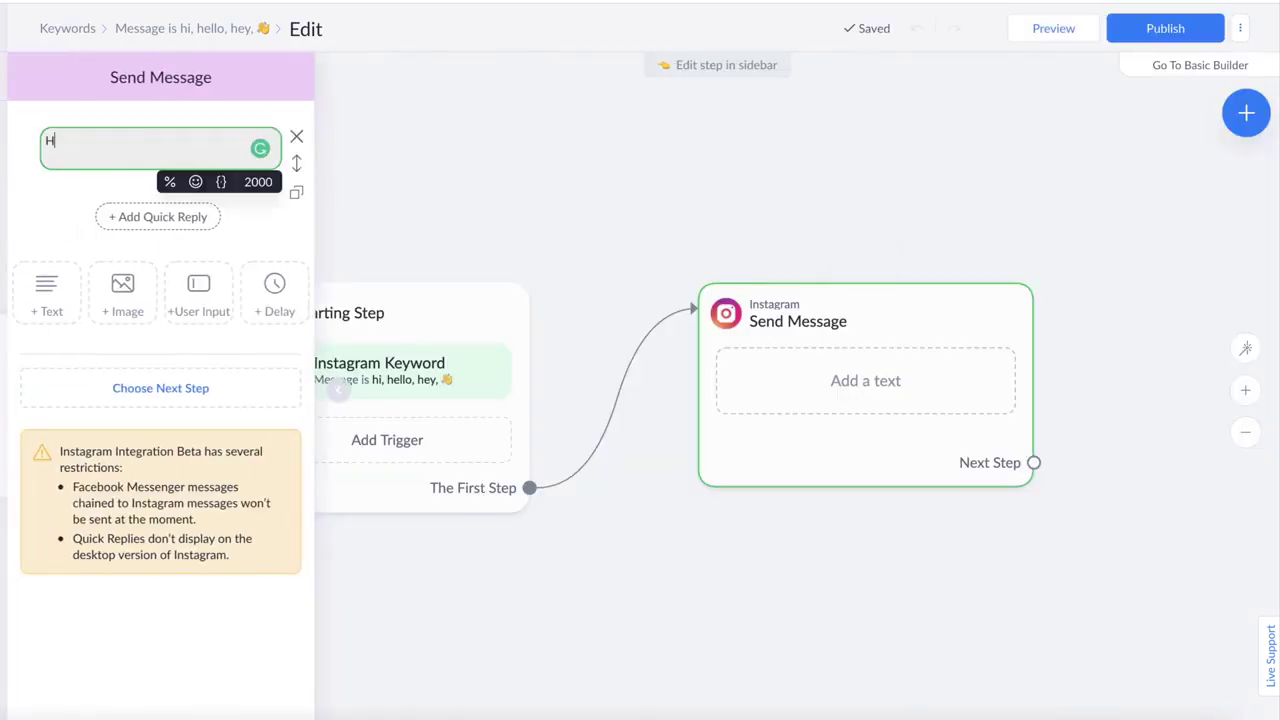
type("ello there")
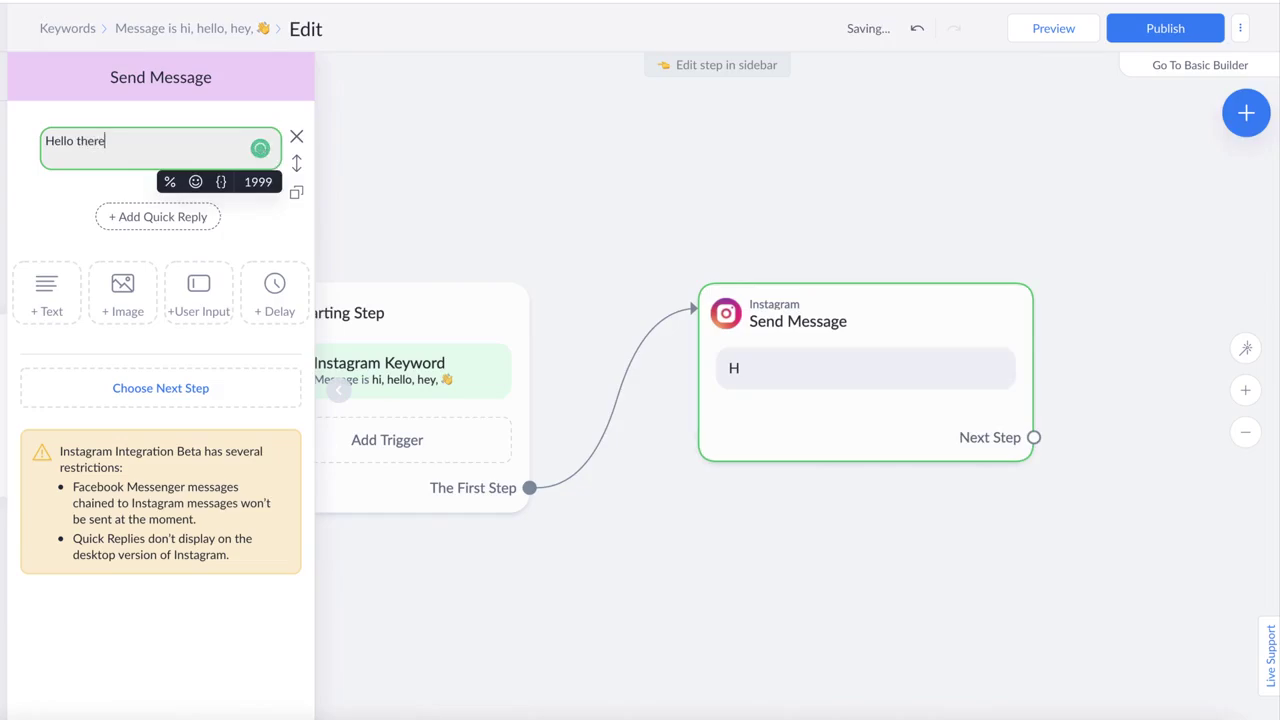
type("!")
left_click(1163, 30)
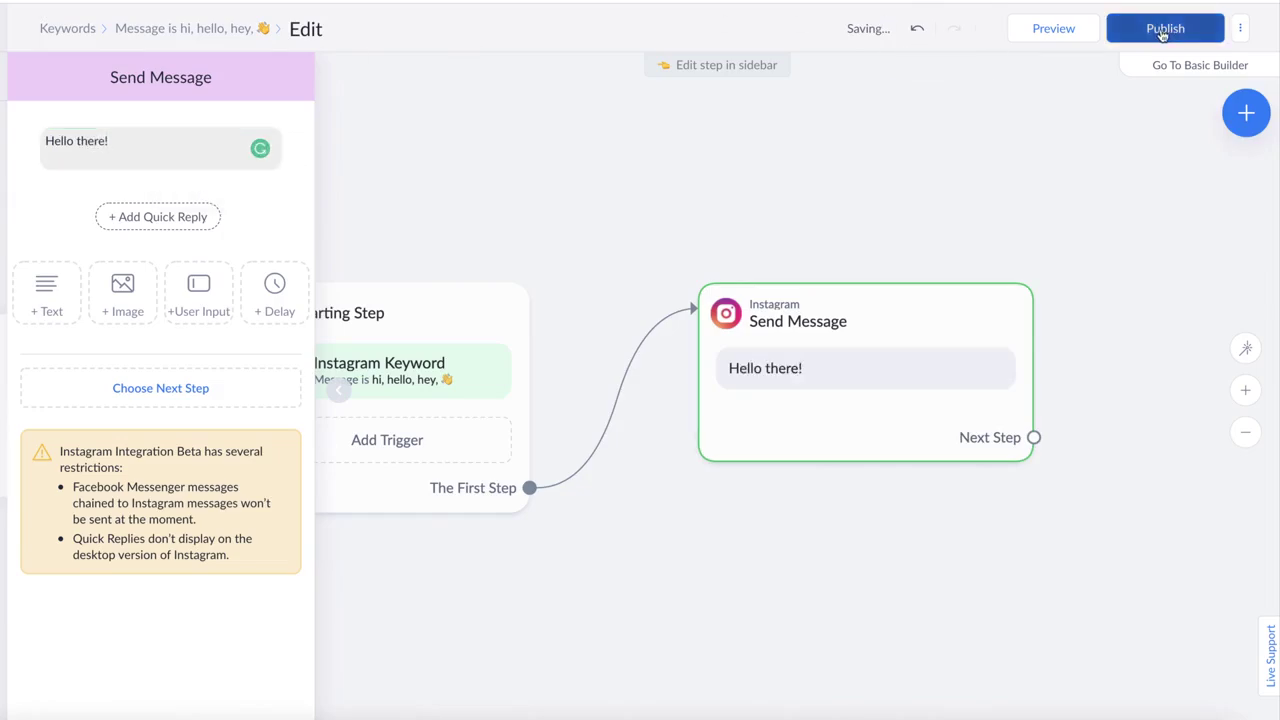
left_click(62, 31)
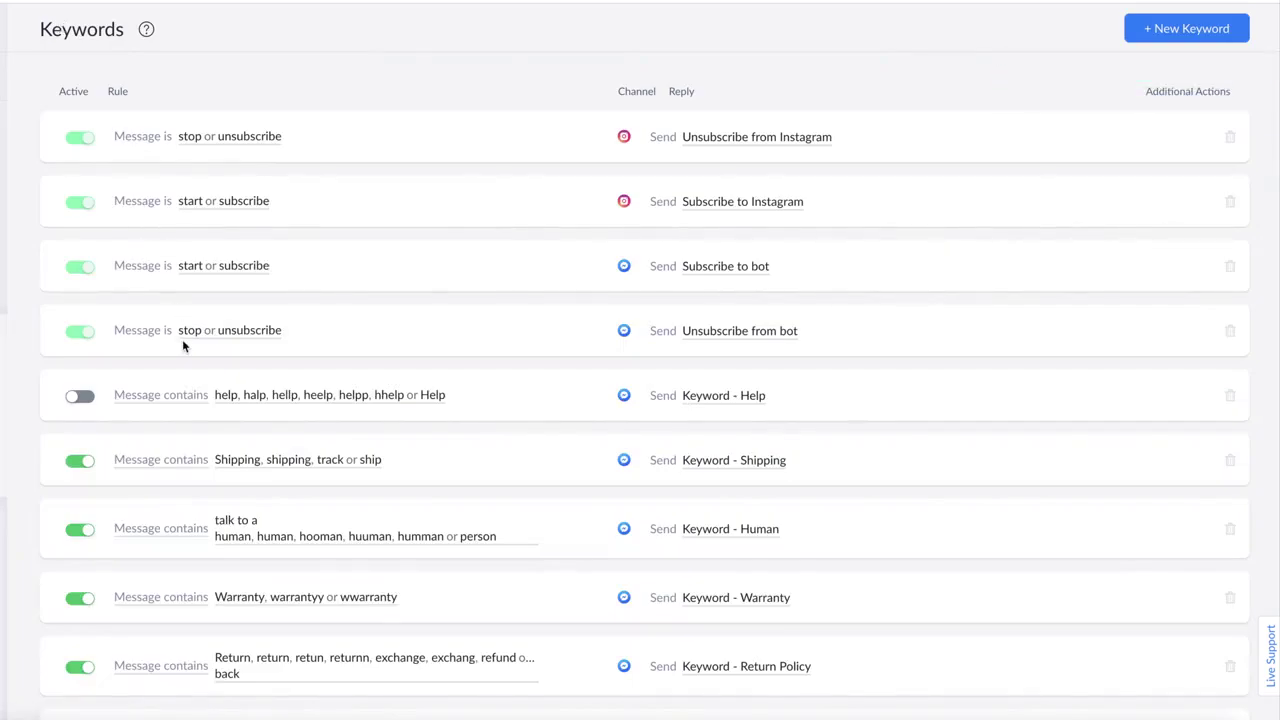
Try the "Message contains" condition on the greeting keyword rule and settle on "Message contains whole word"
scroll(183, 343, "down", 20)
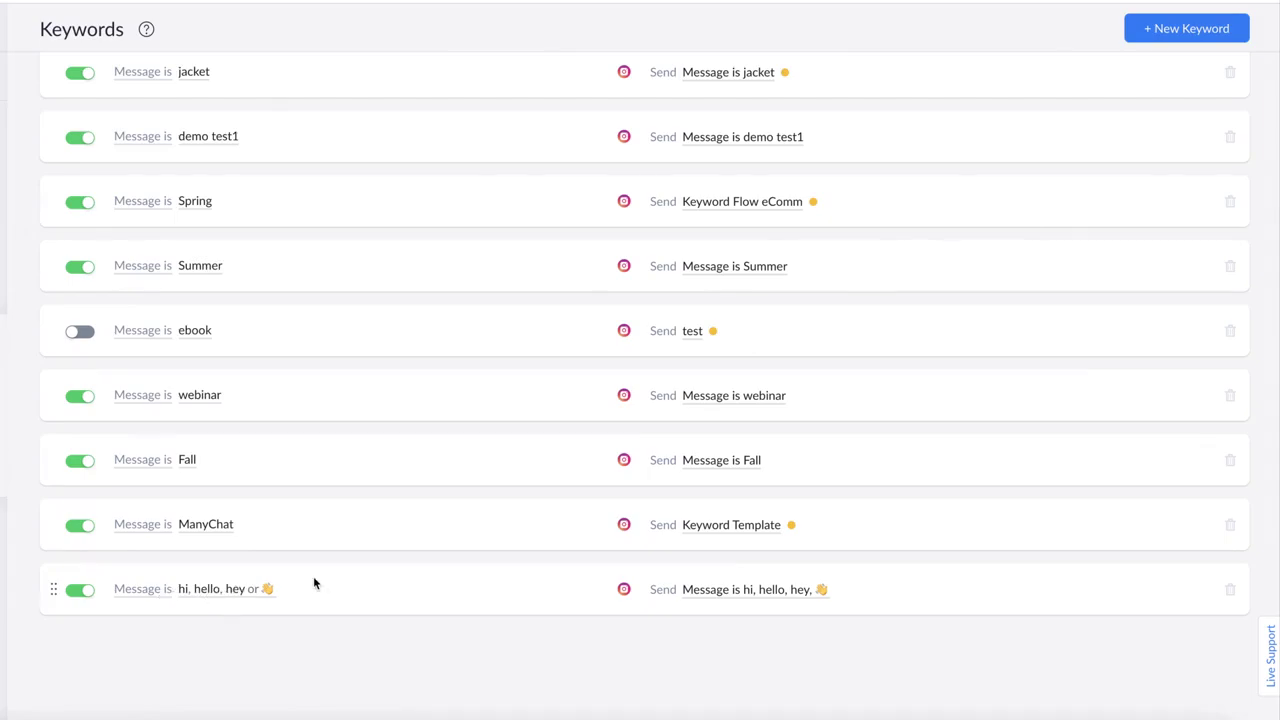
left_click(148, 591)
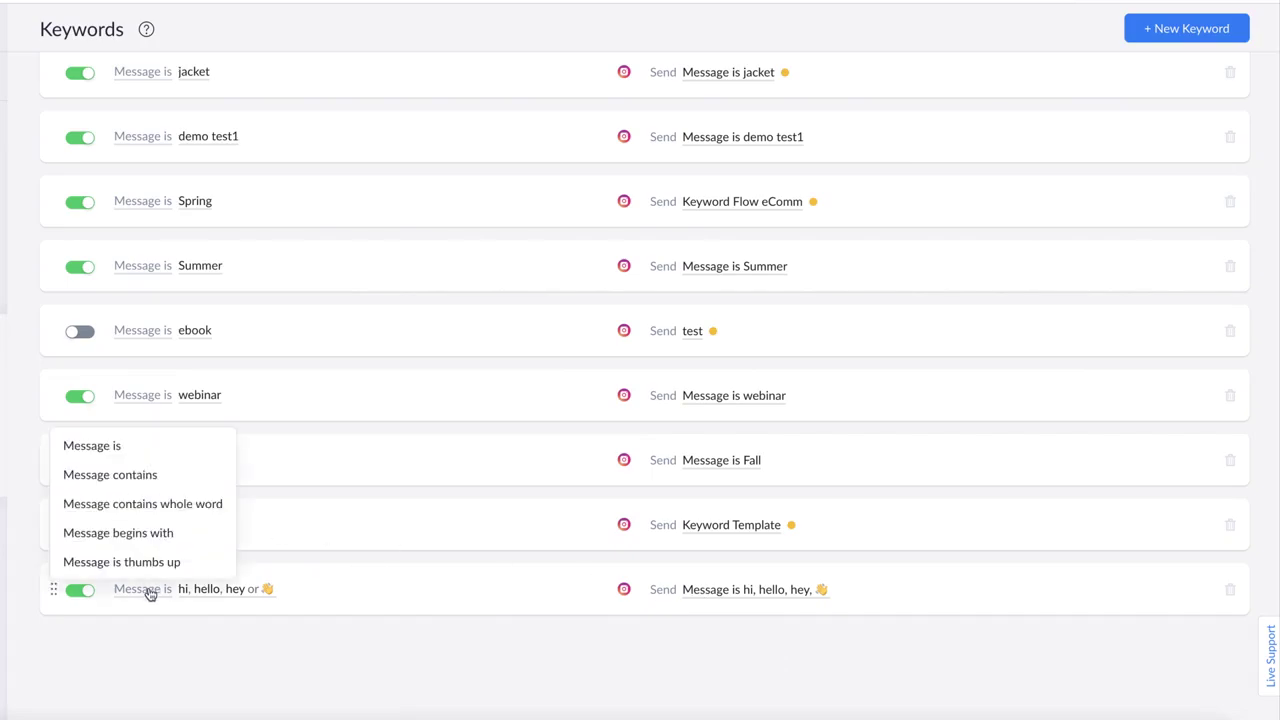
left_click(122, 487)
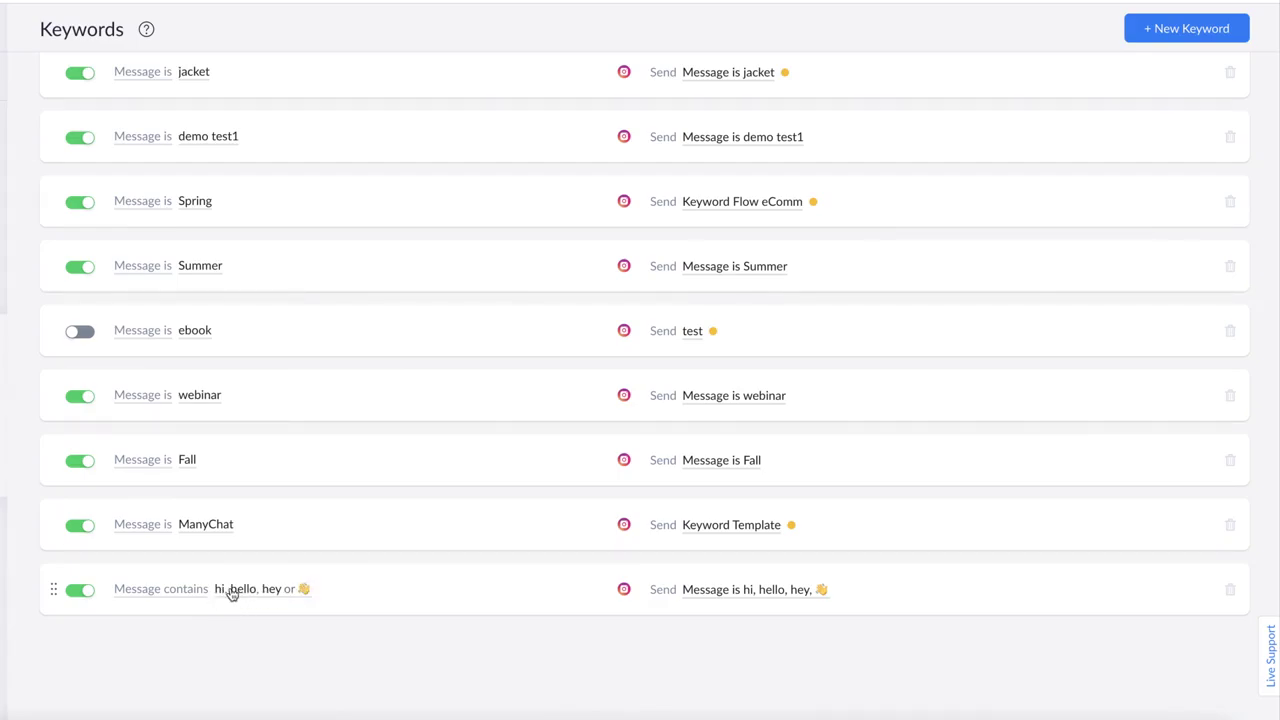
left_click(162, 590)
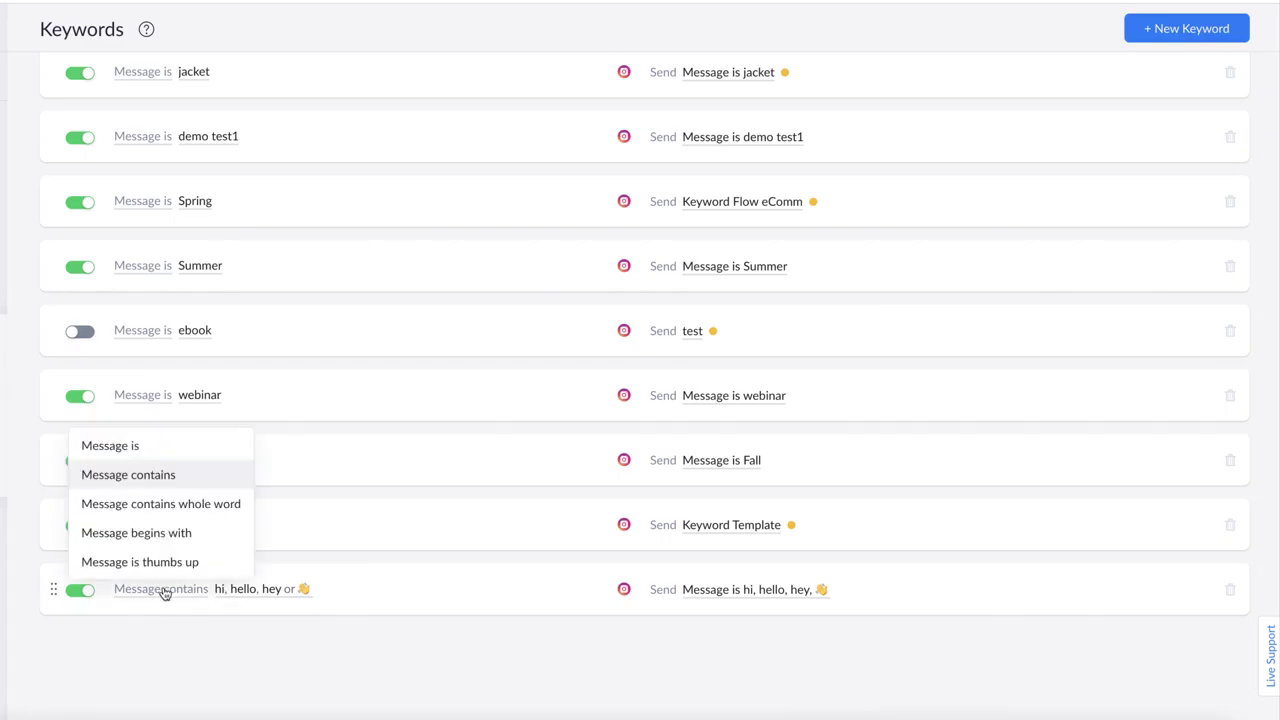
left_click(159, 509)
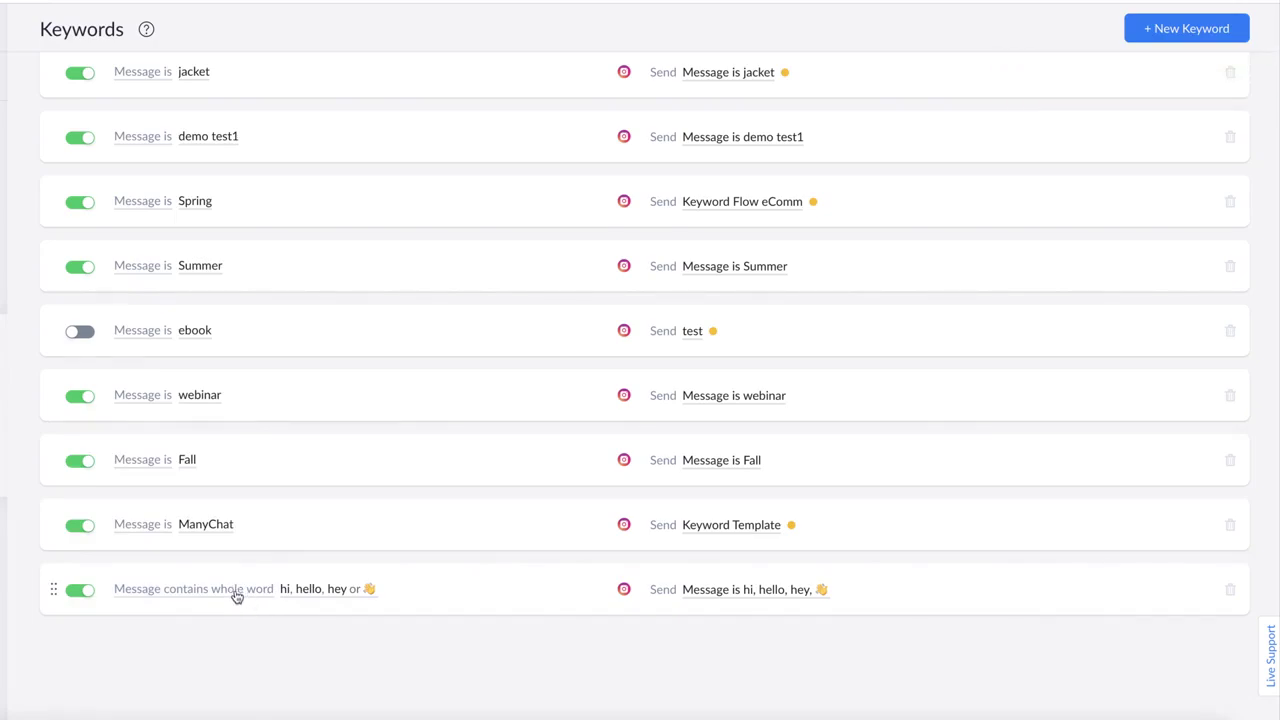
Set the greeting keyword rule's condition to "Message begins with" and move the rule above the ManyChat keyword
left_click(236, 596)
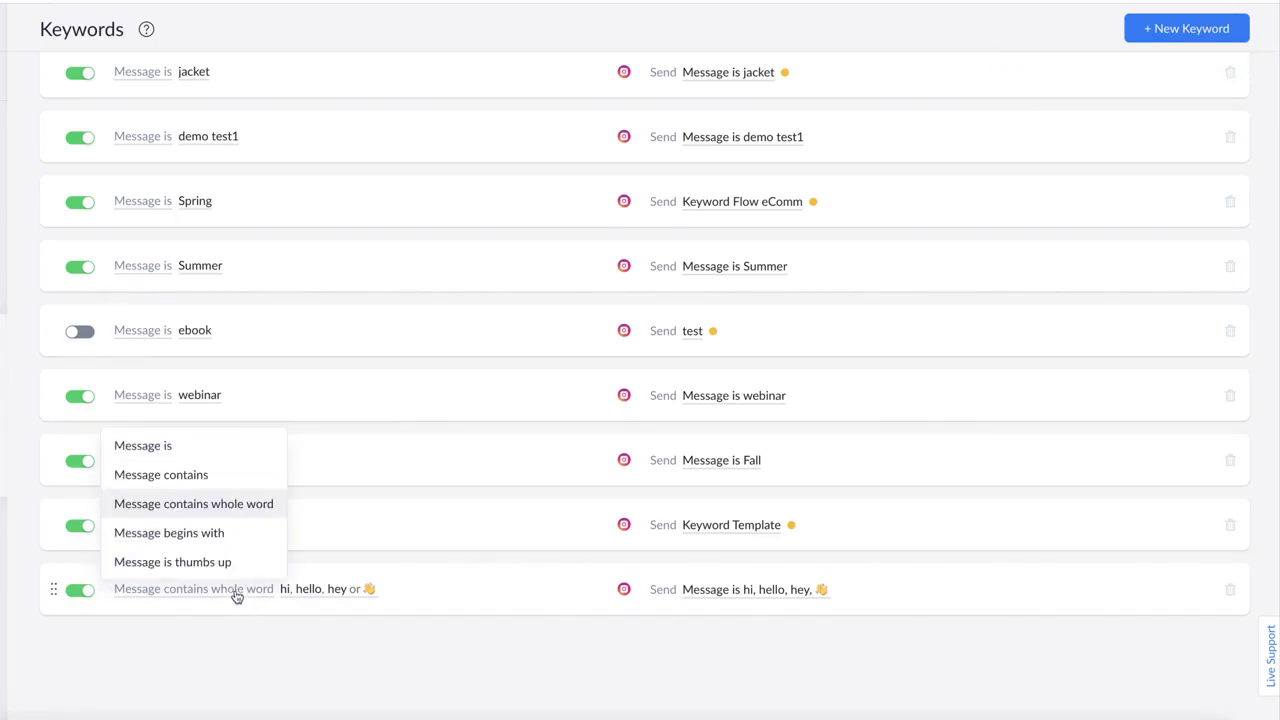
left_click(200, 537)
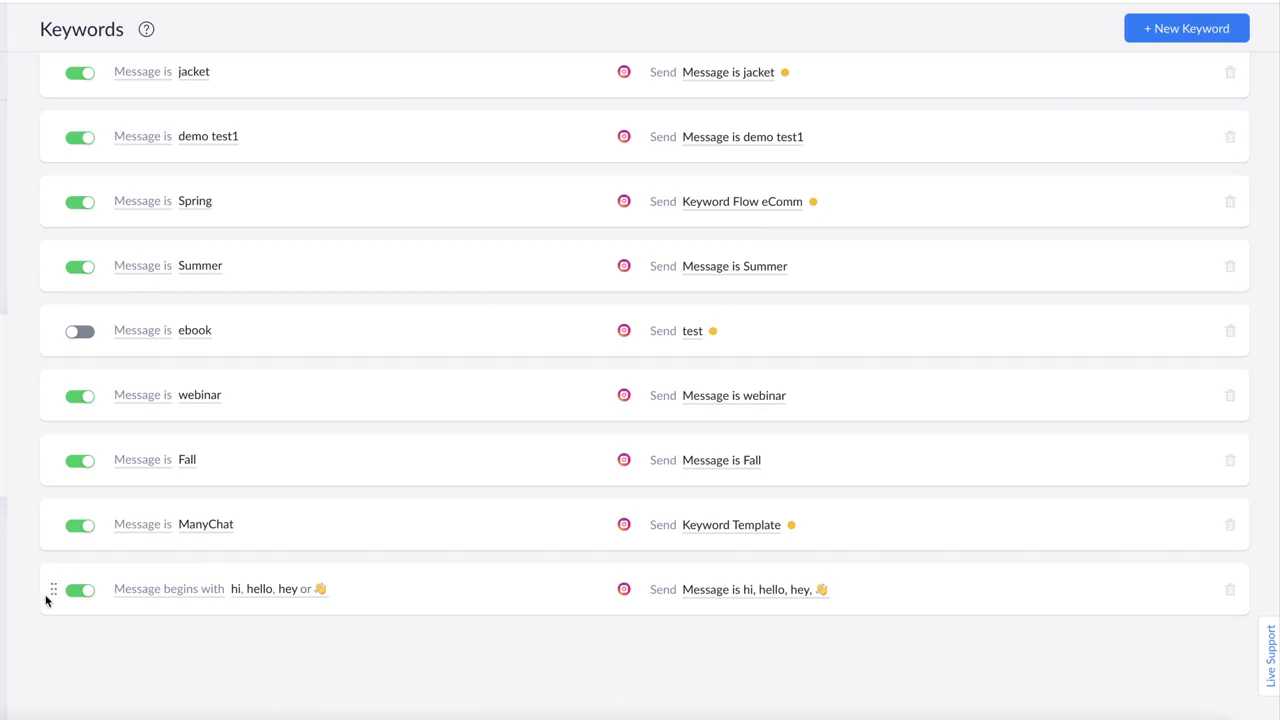
left_click_drag(53, 590, 46, 517)
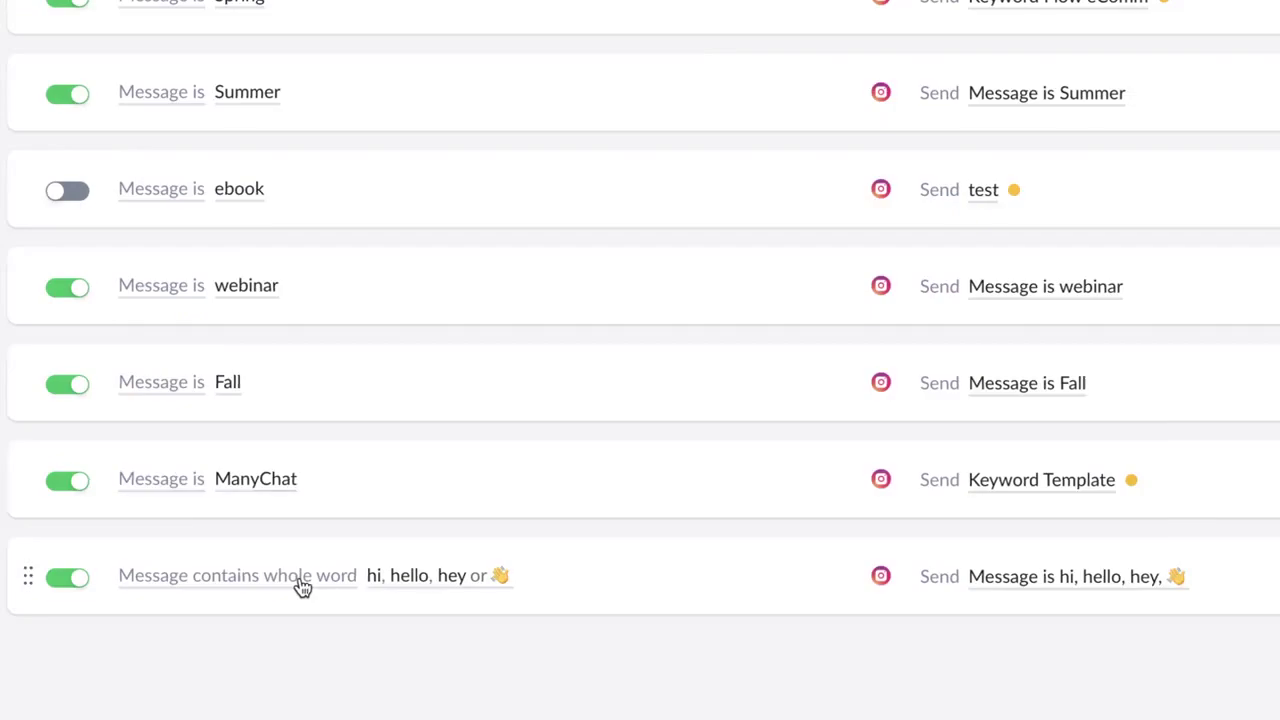
left_click(302, 587)
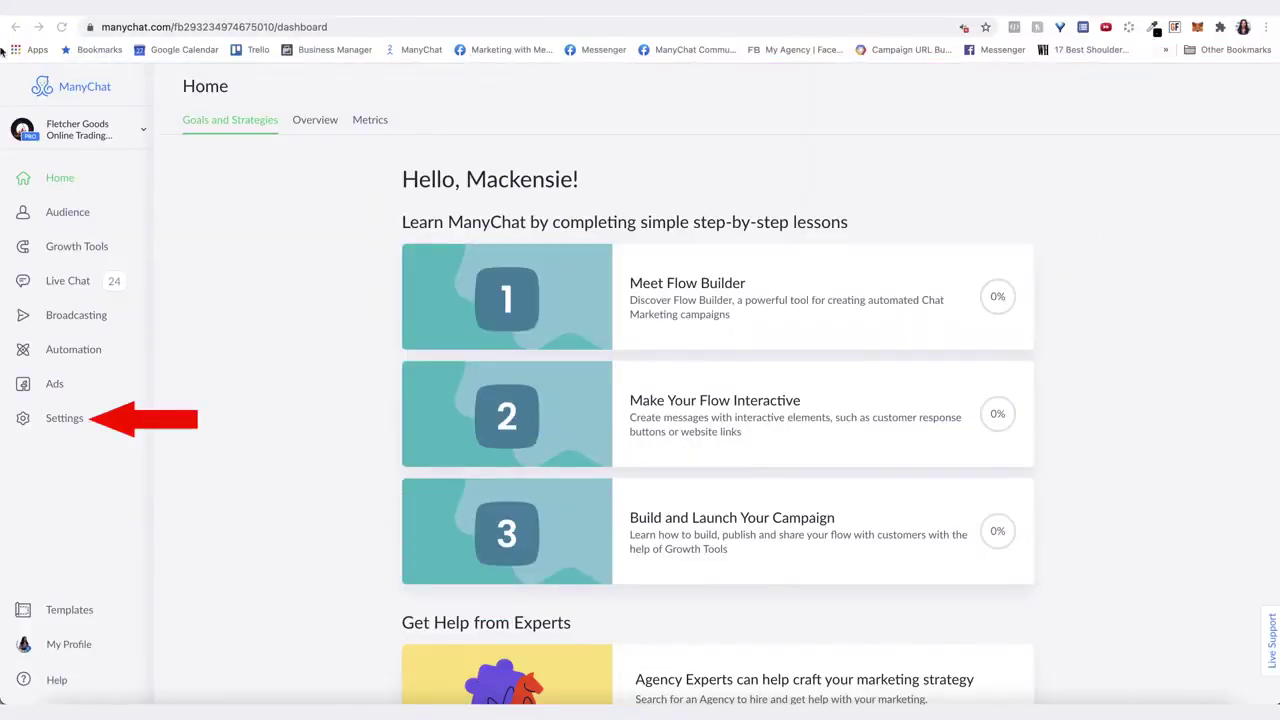
Open the Story Mention Reply flow from the Instagram channel settings, and view the newest story-mention conversation in Live Chat
left_click(66, 418)
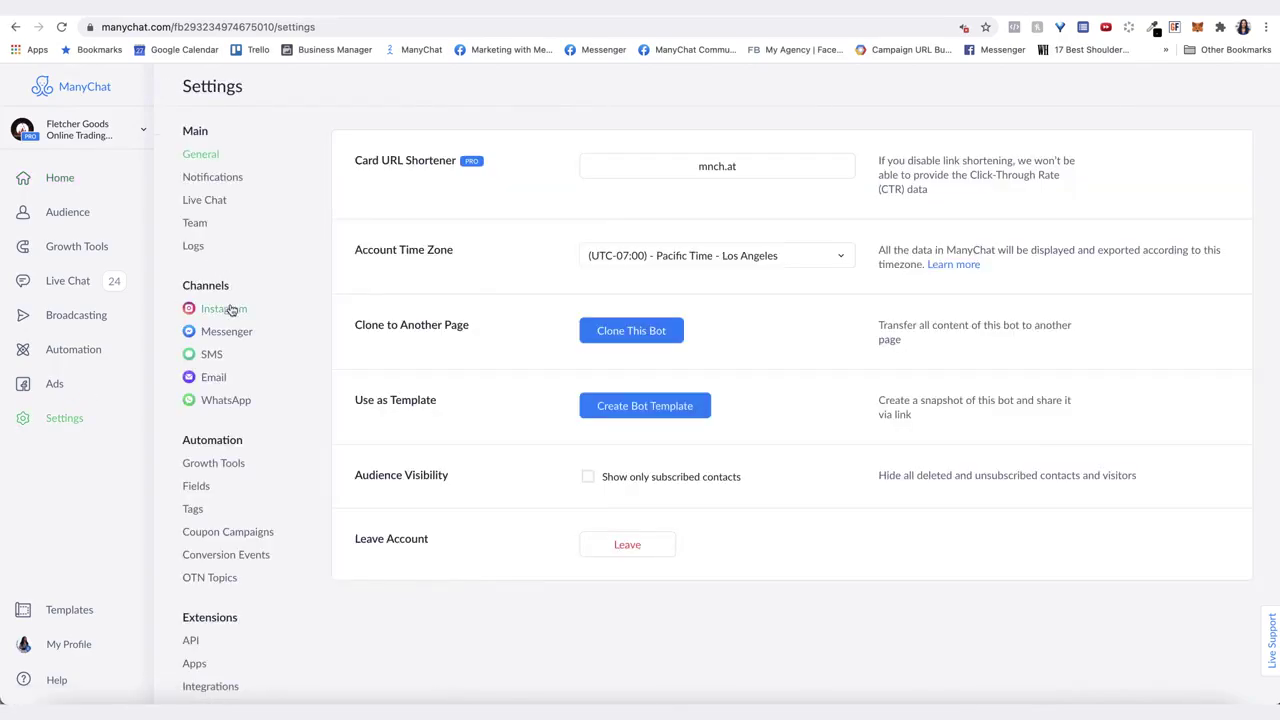
left_click(224, 309)
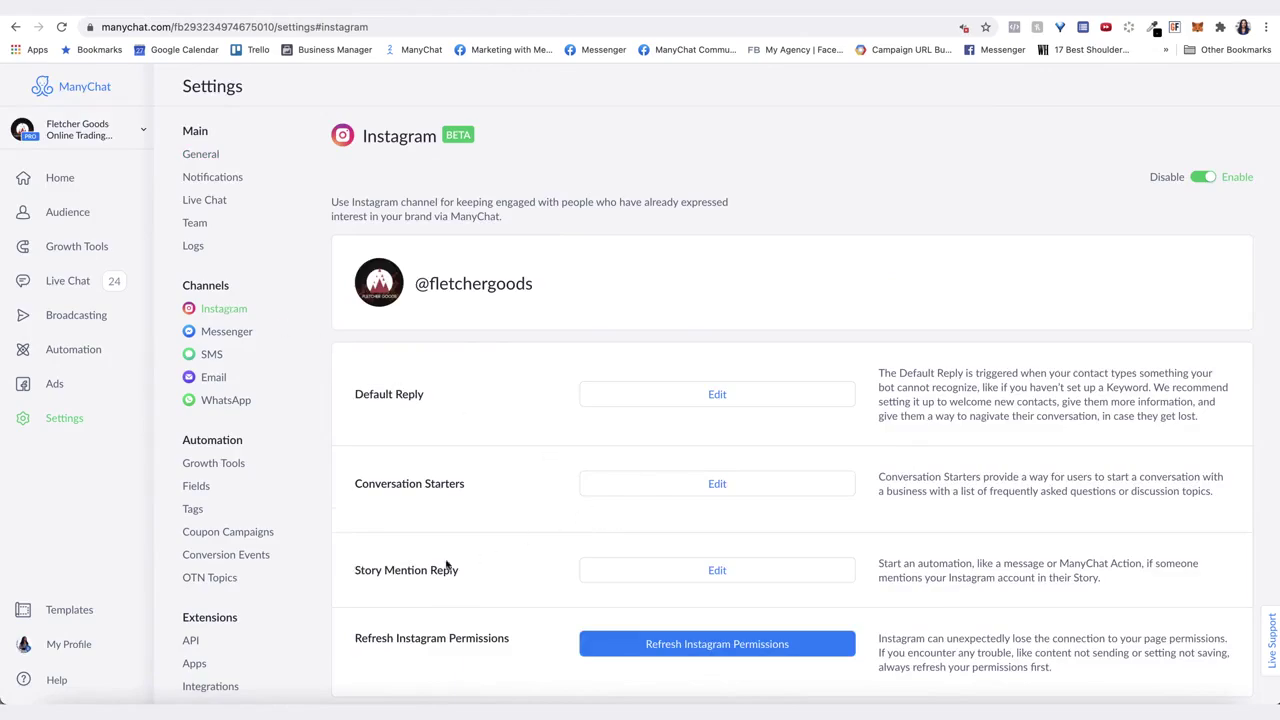
left_click(706, 570)
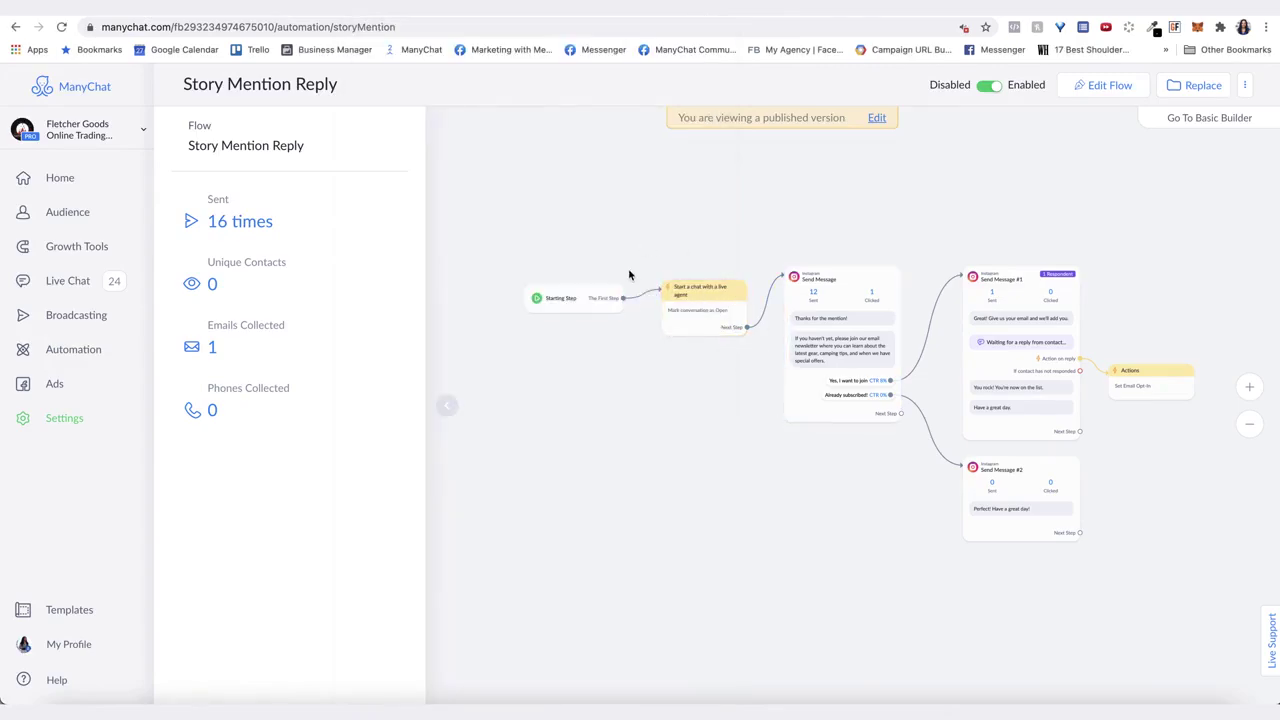
left_click(61, 282)
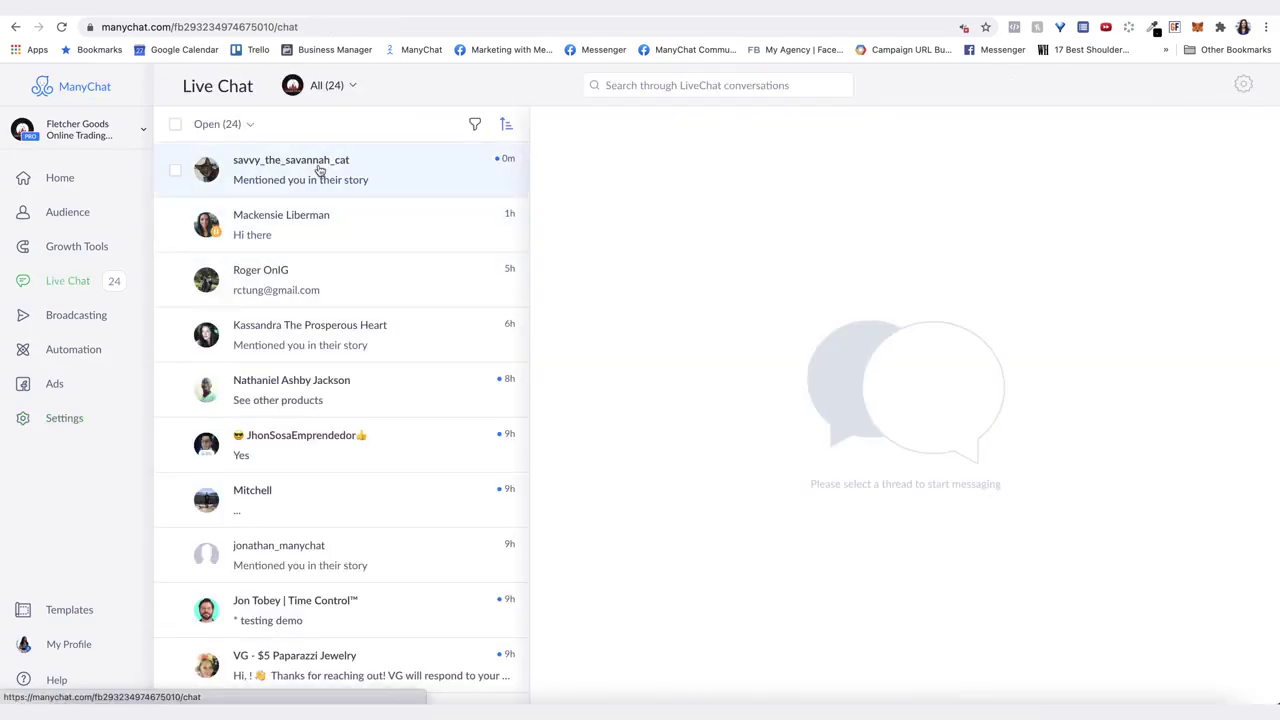
left_click(320, 170)
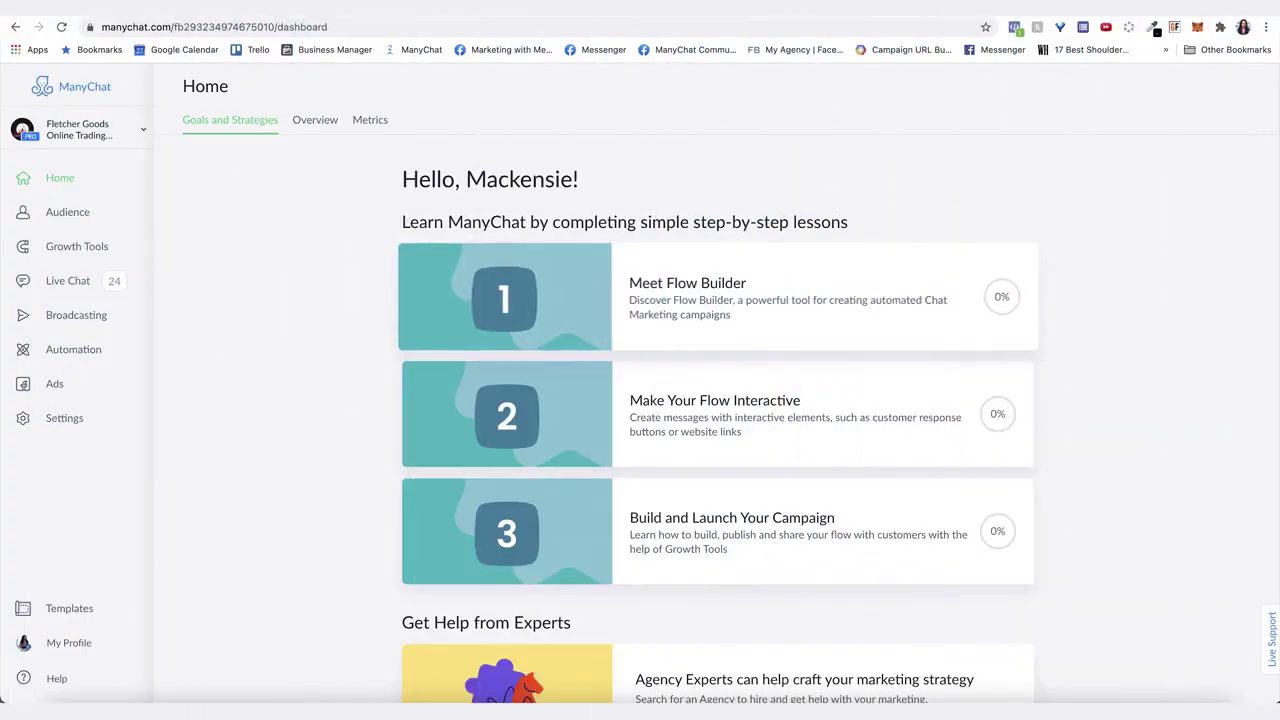
Create a new automation keyword "Discount" for the Instagram channel
left_click(900, 5)
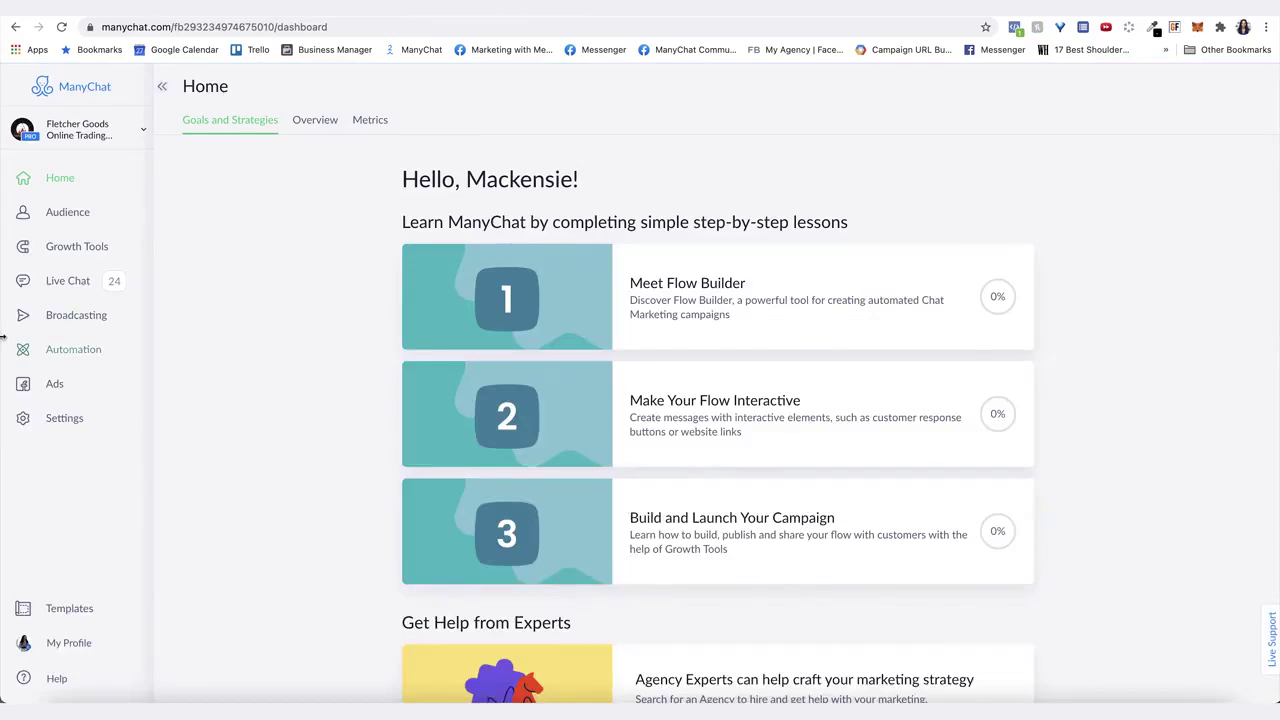
left_click(85, 358)
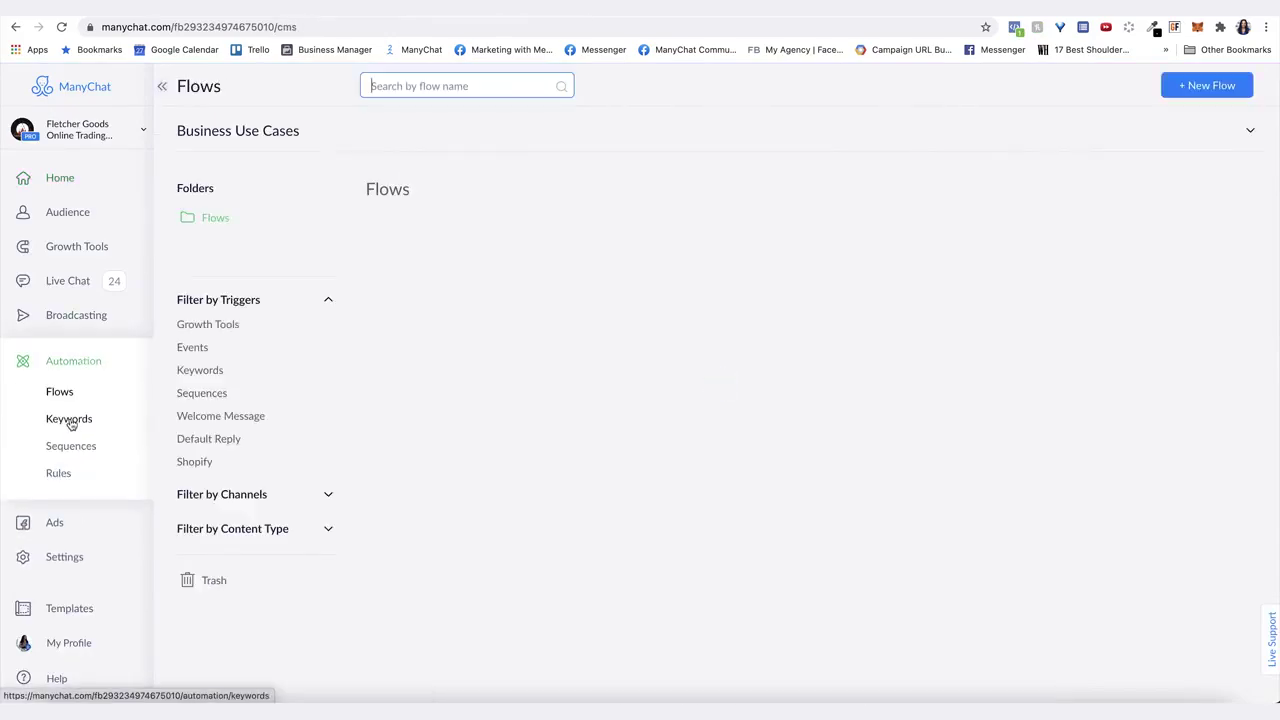
left_click(70, 421)
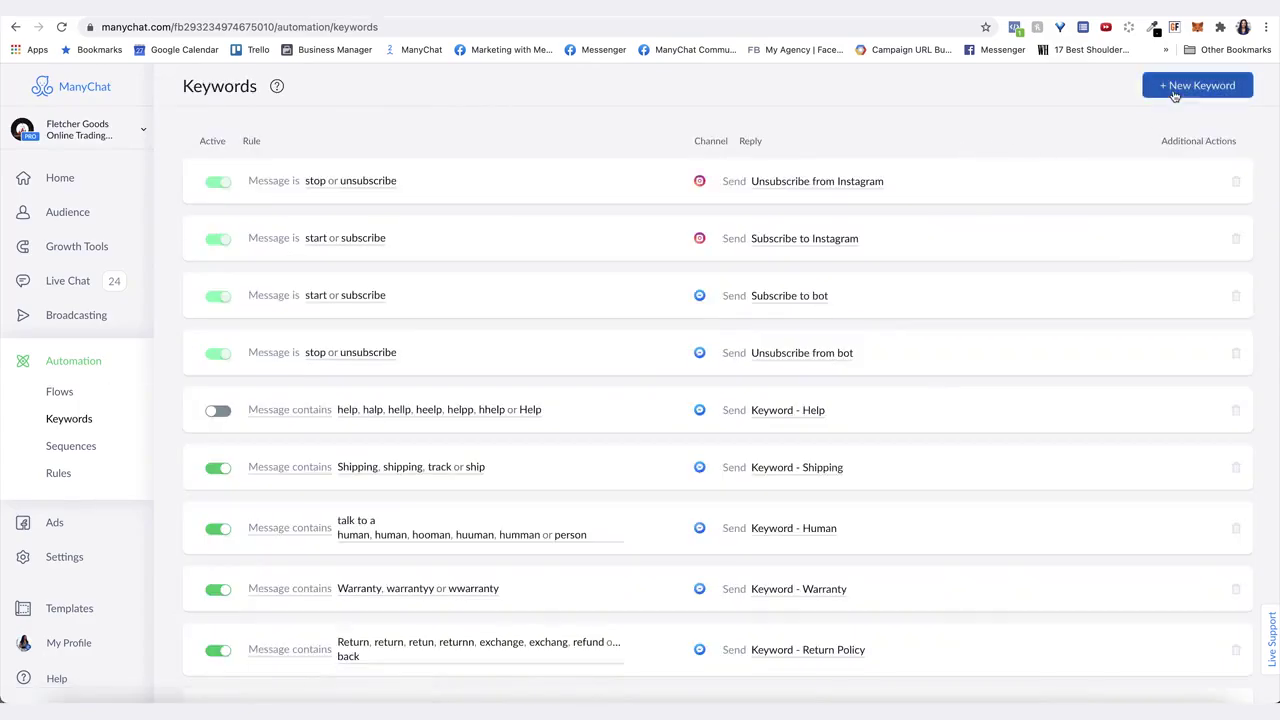
left_click(1175, 95)
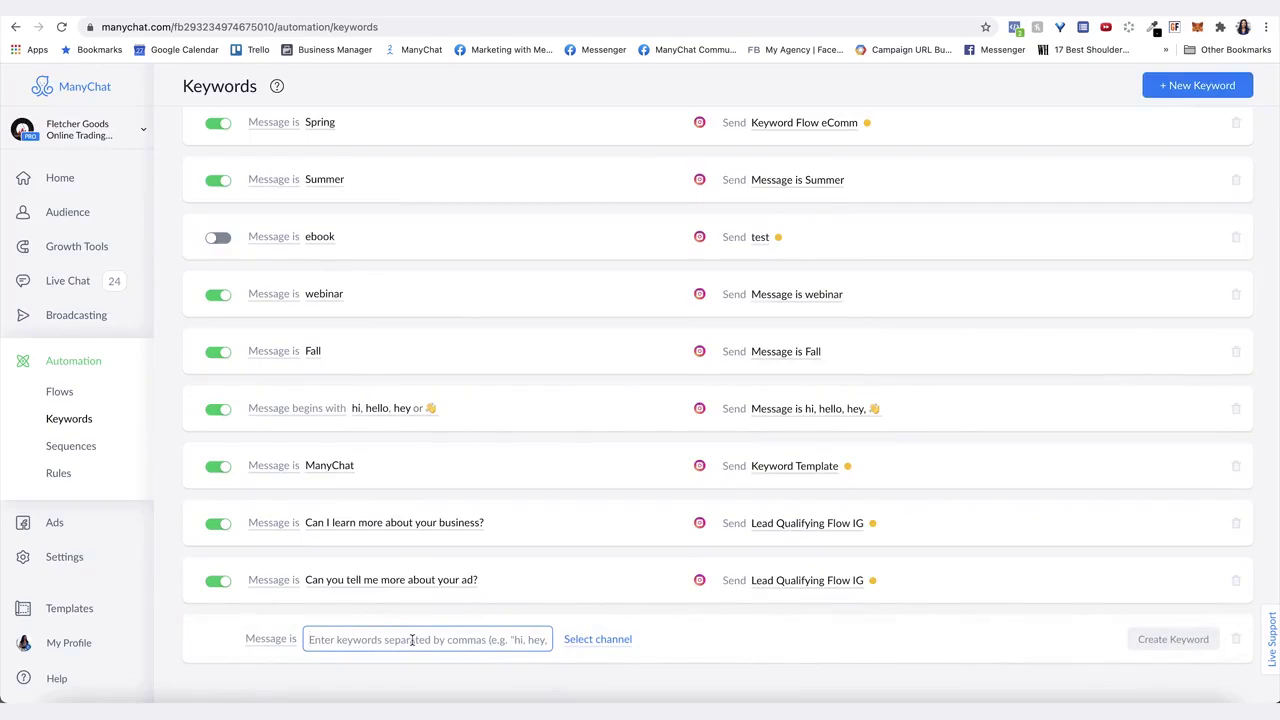
type("Discount")
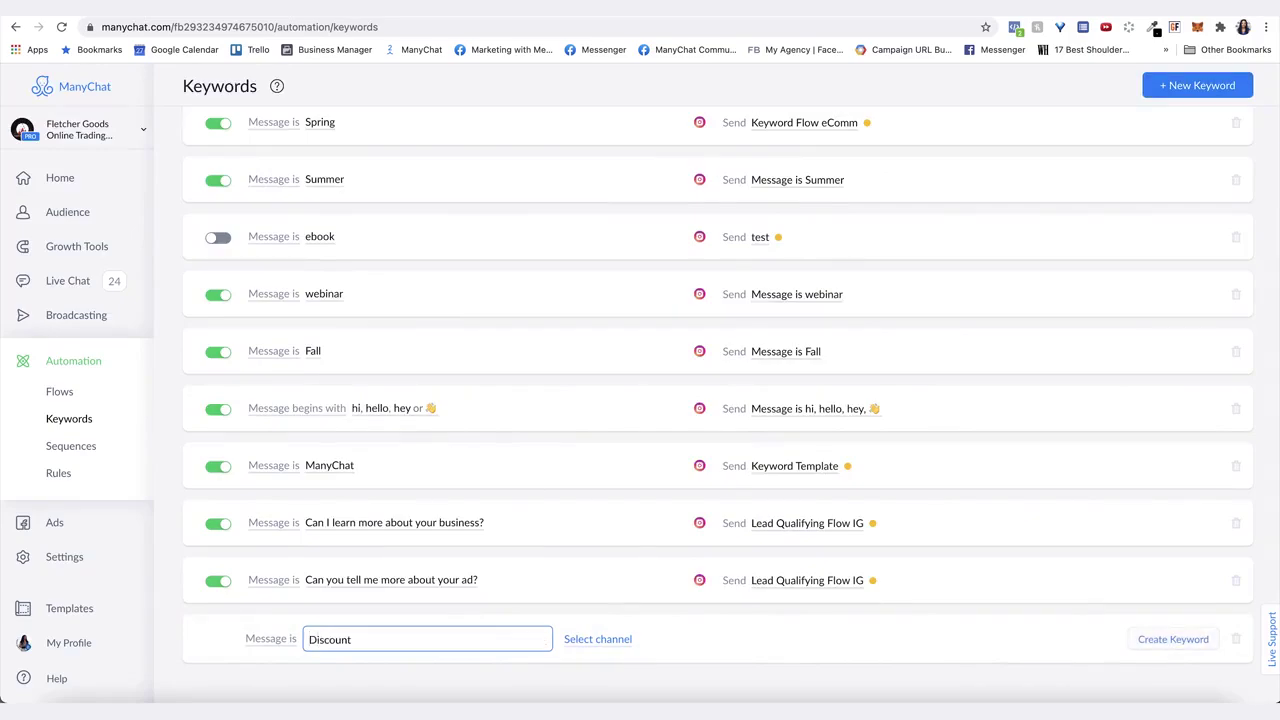
left_click(598, 640)
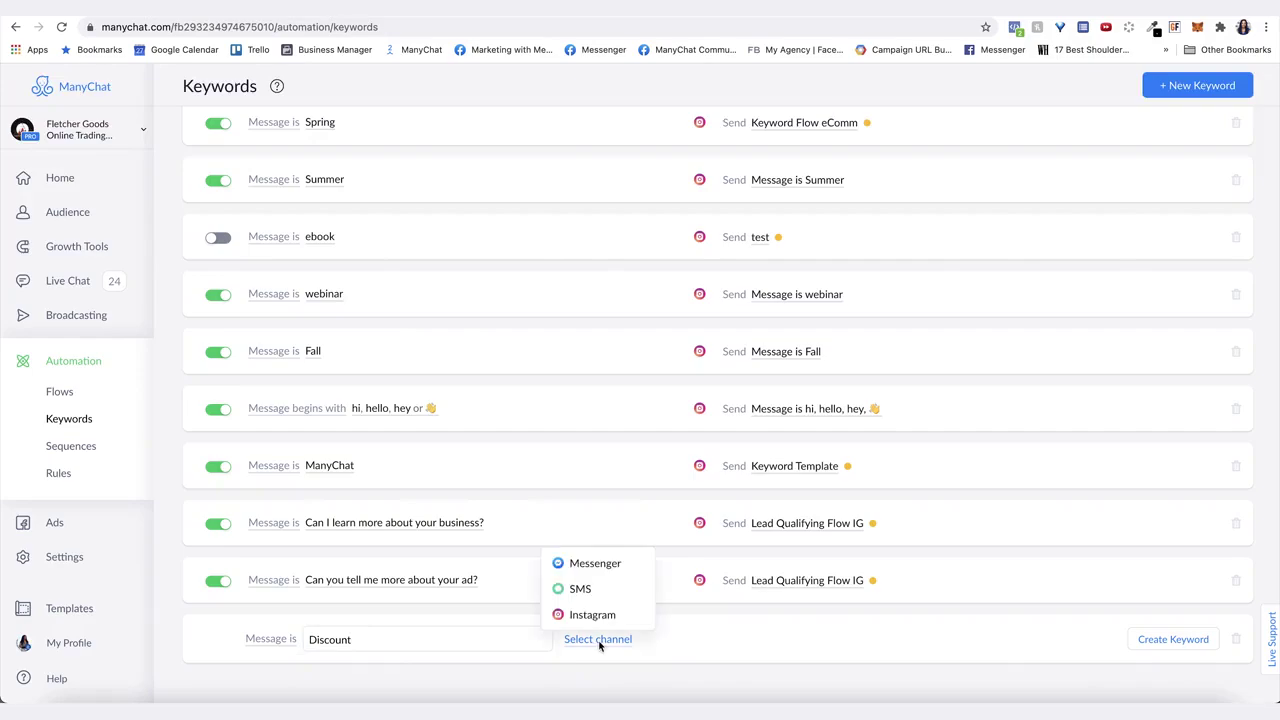
left_click(591, 612)
left_click(1152, 646)
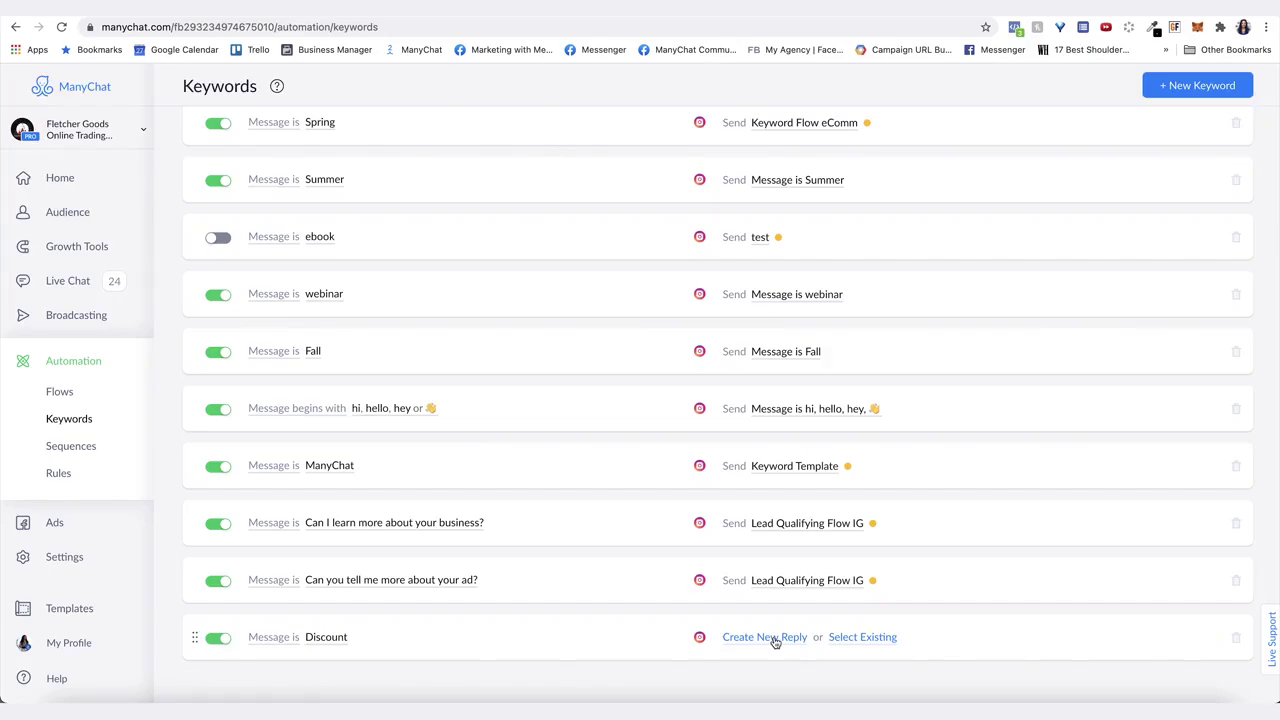
Create a new reply for the Discount keyword reading "Thanks for your message. To get 30% off, use the discount code: WEEKEND"
left_click(775, 638)
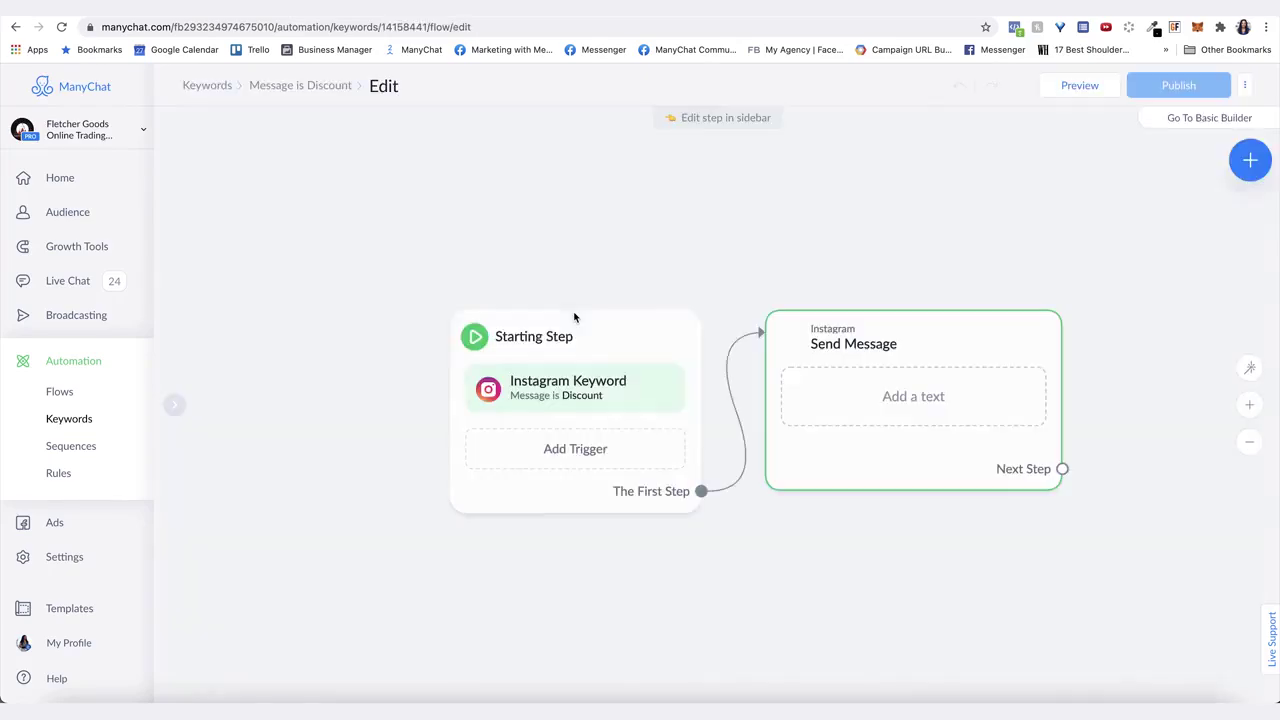
left_click(885, 400)
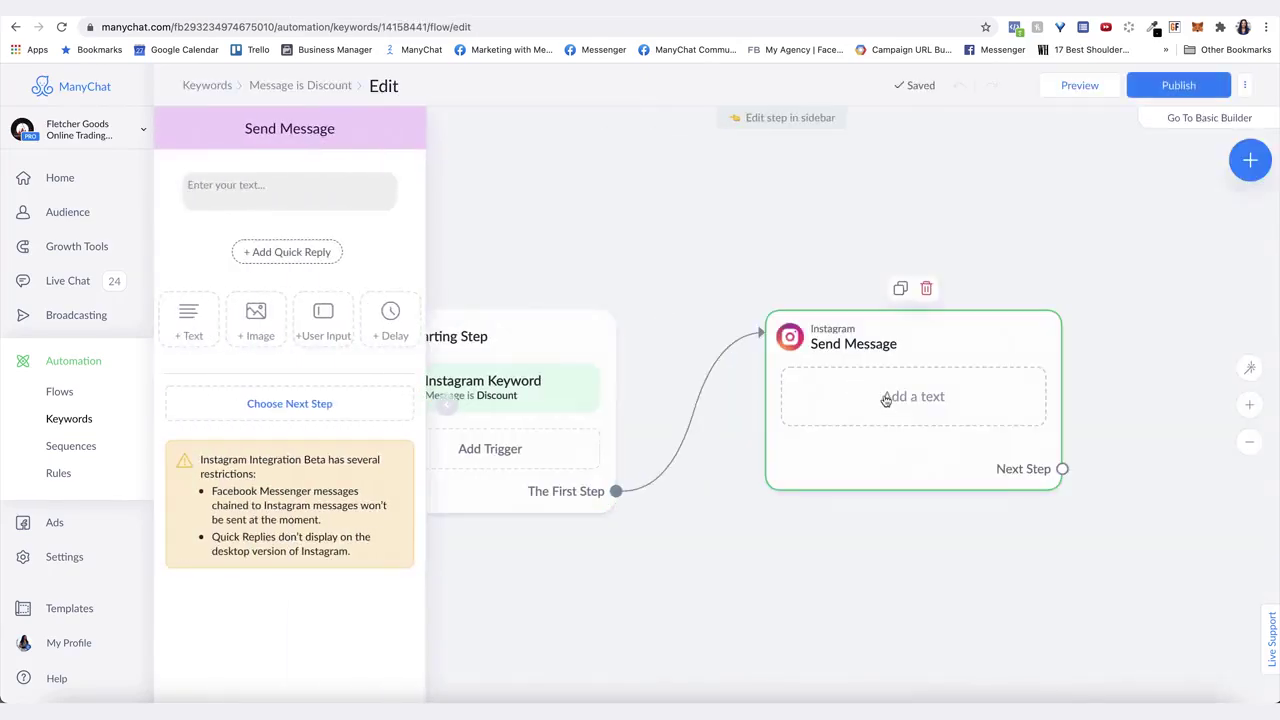
left_click(263, 185)
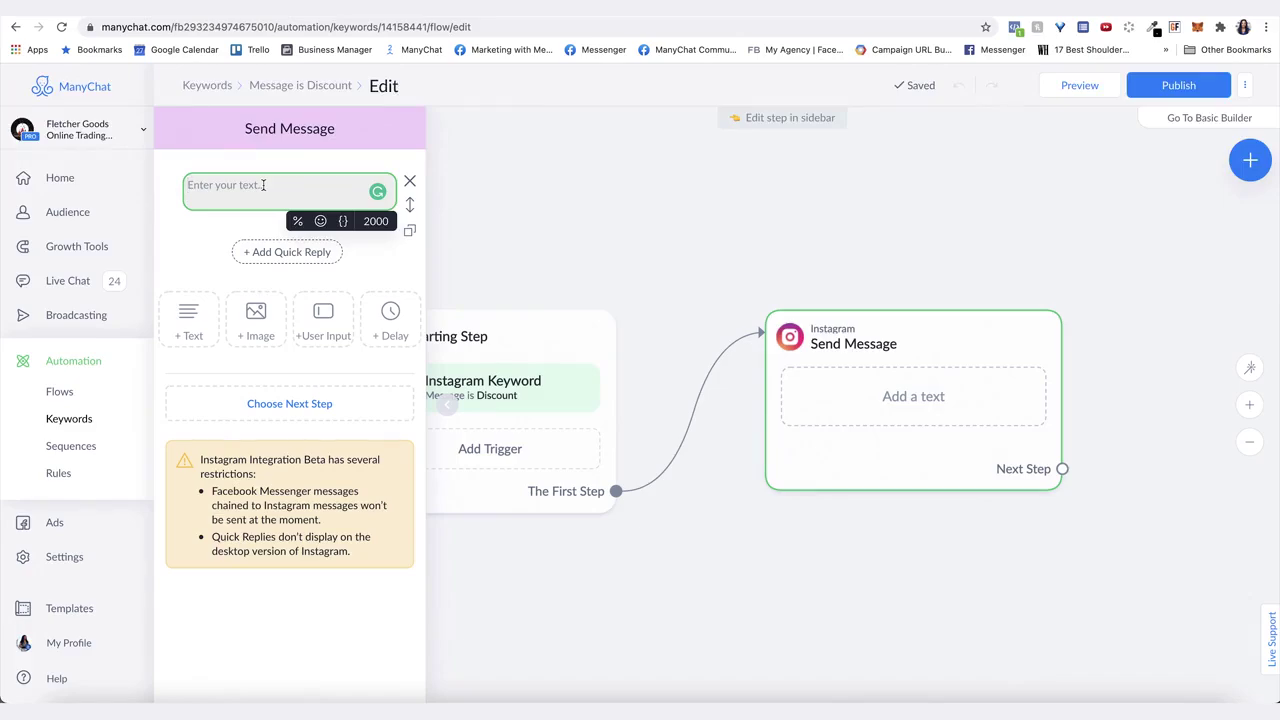
type("Thanks for your message. To get 30% off, use the discount code: W")
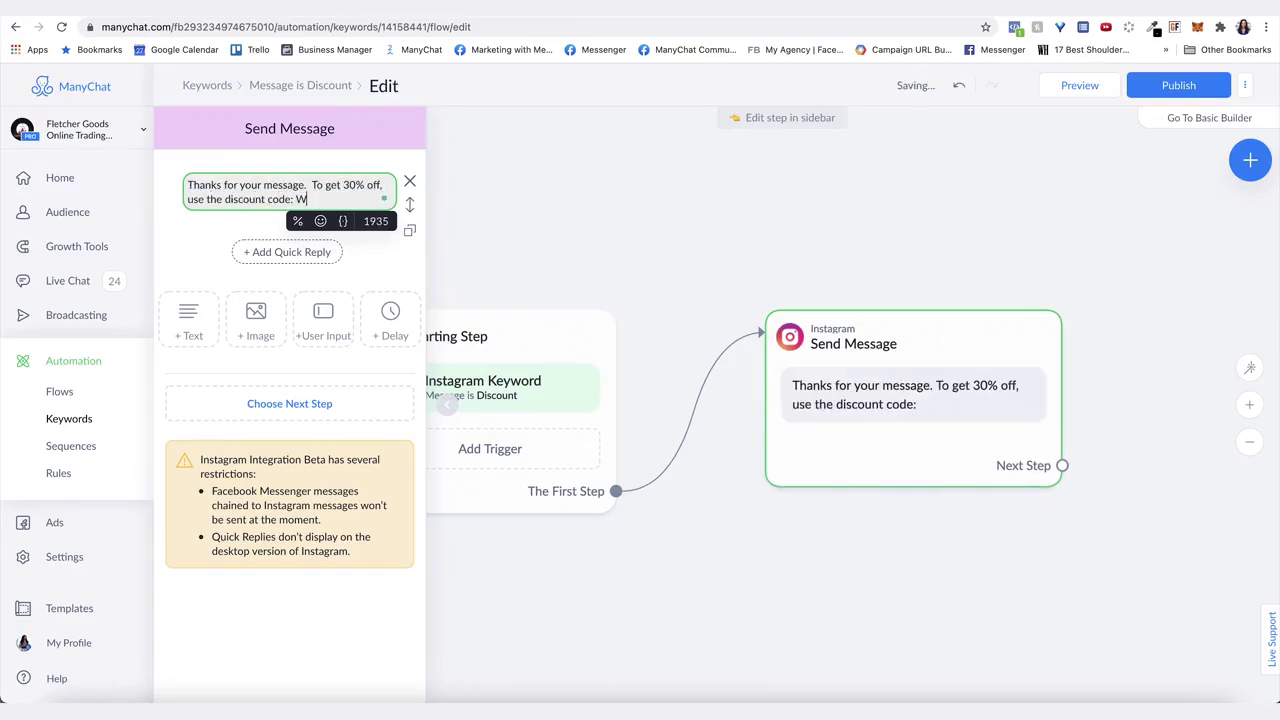
type("EEKEND")
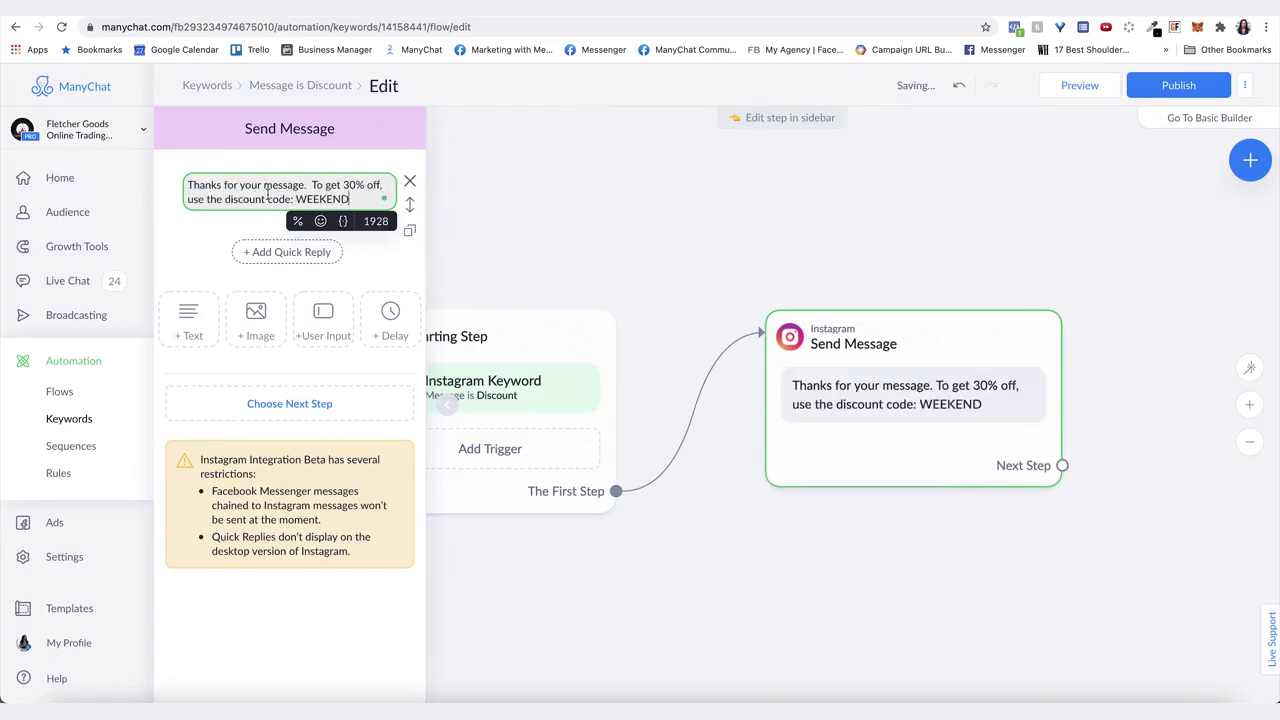
key("Return")
type("Go here to use")
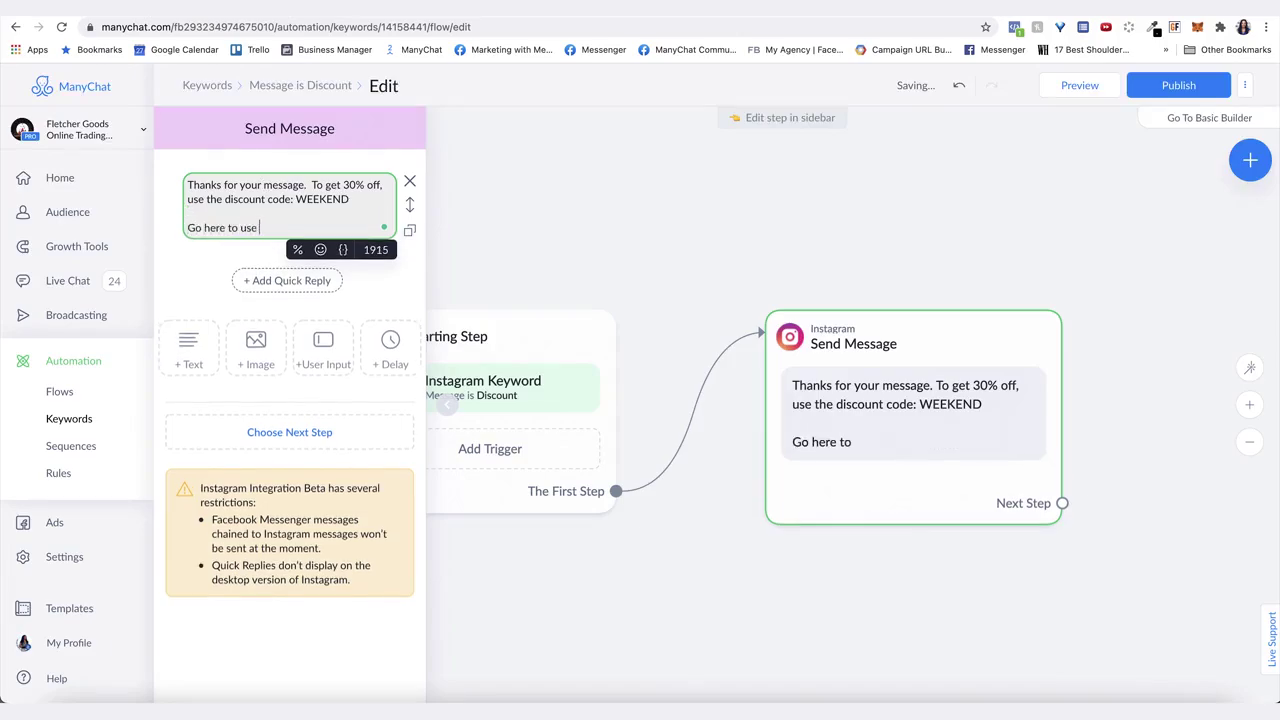
type(" your discount c")
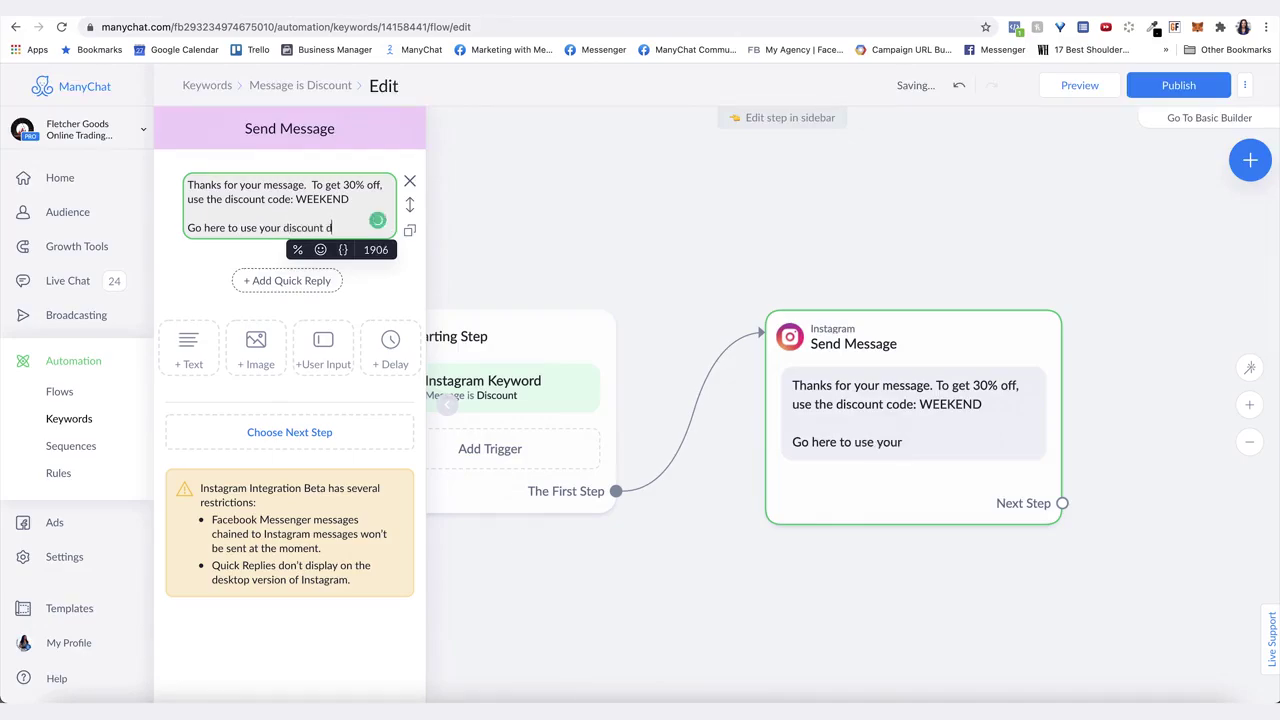
type("ode: www.fletchergoods.com")
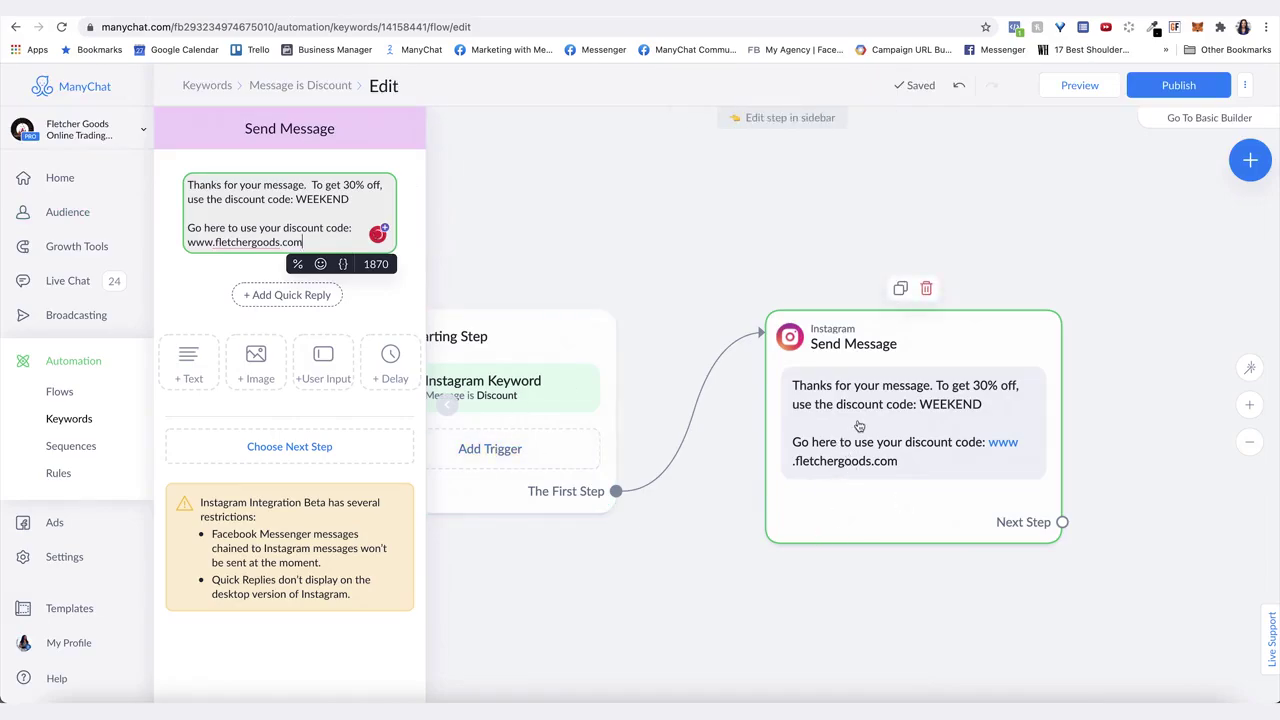
left_click(1165, 89)
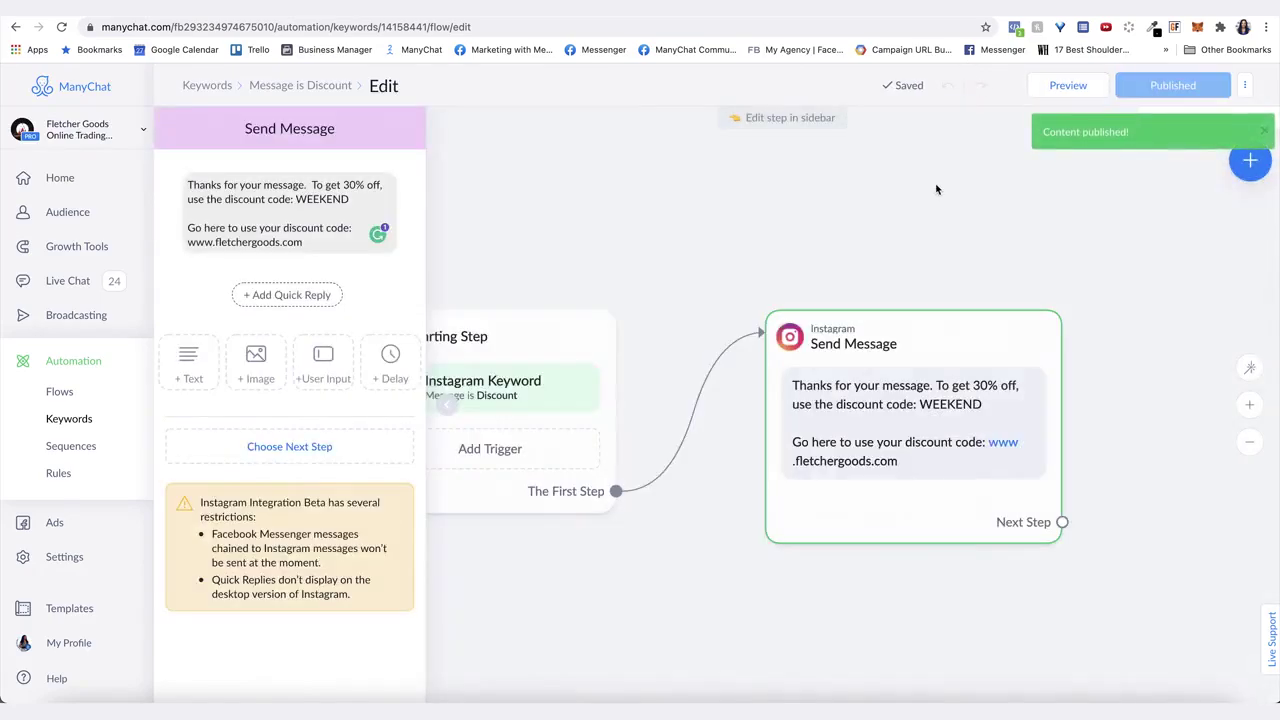
Switch to Facebook Ads Manager and create a new campaign with the Brand awareness objective
left_click(995, 49)
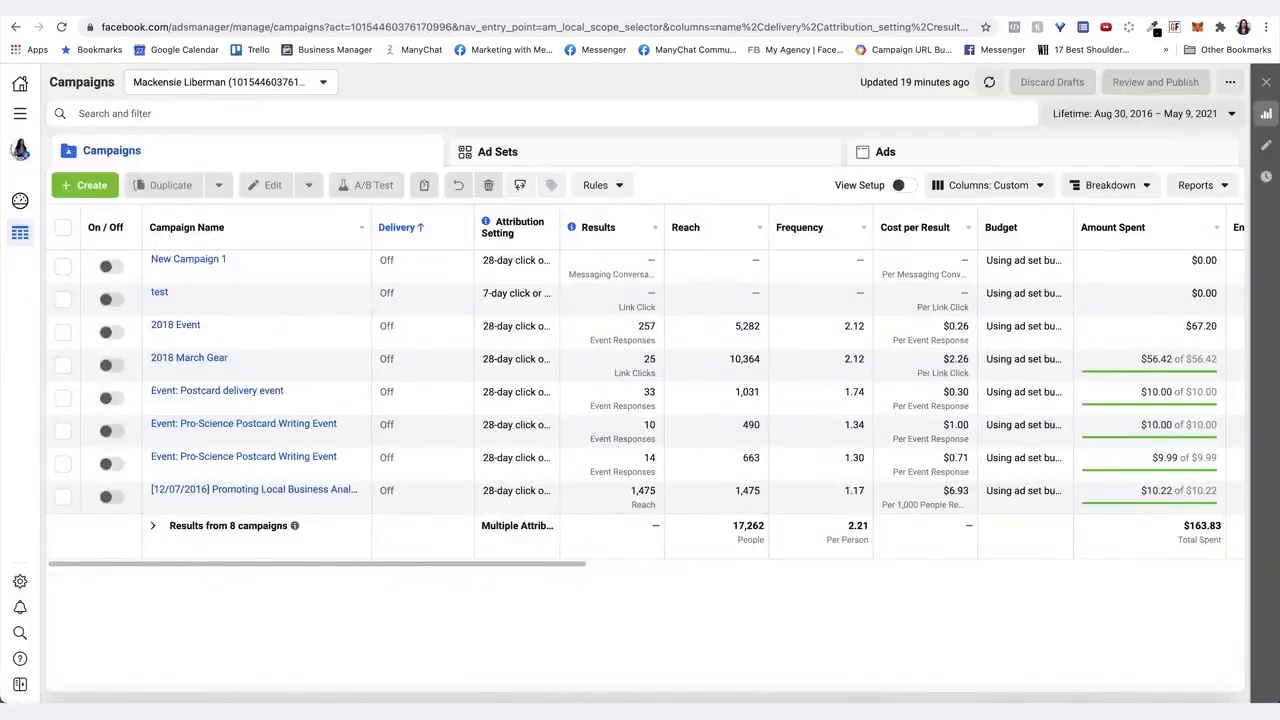
left_click(86, 193)
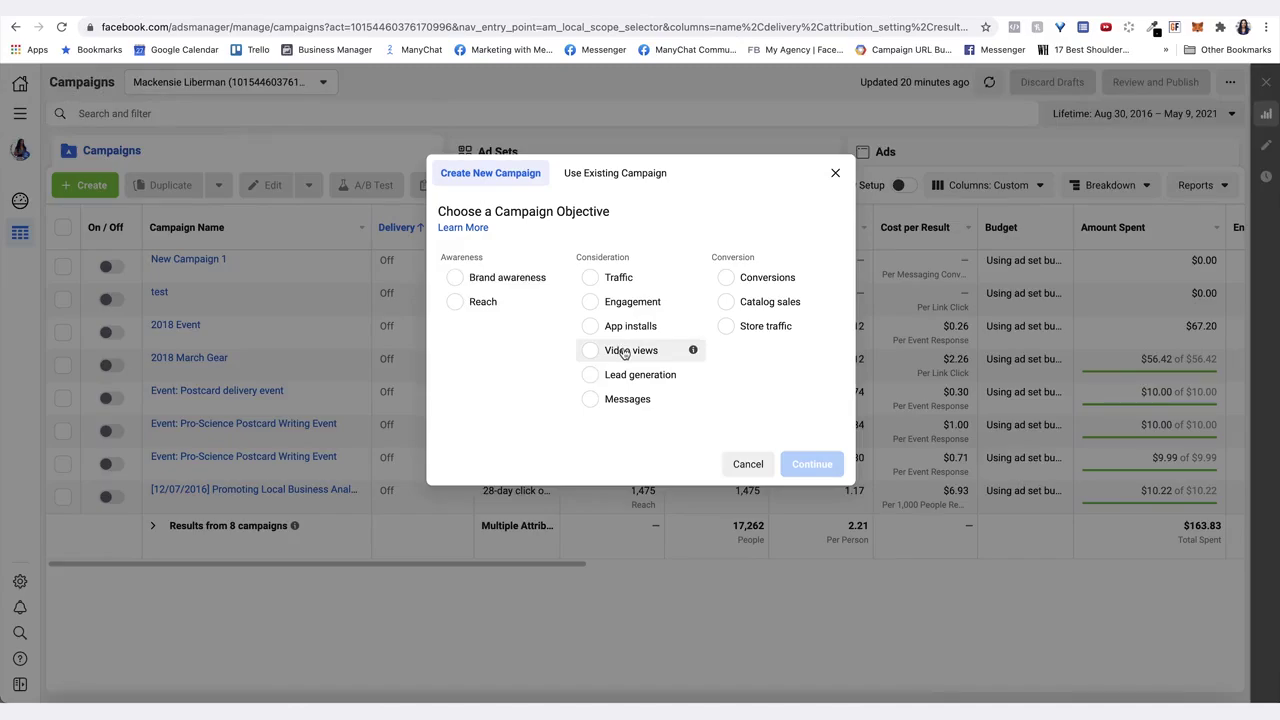
left_click(474, 303)
left_click(462, 250)
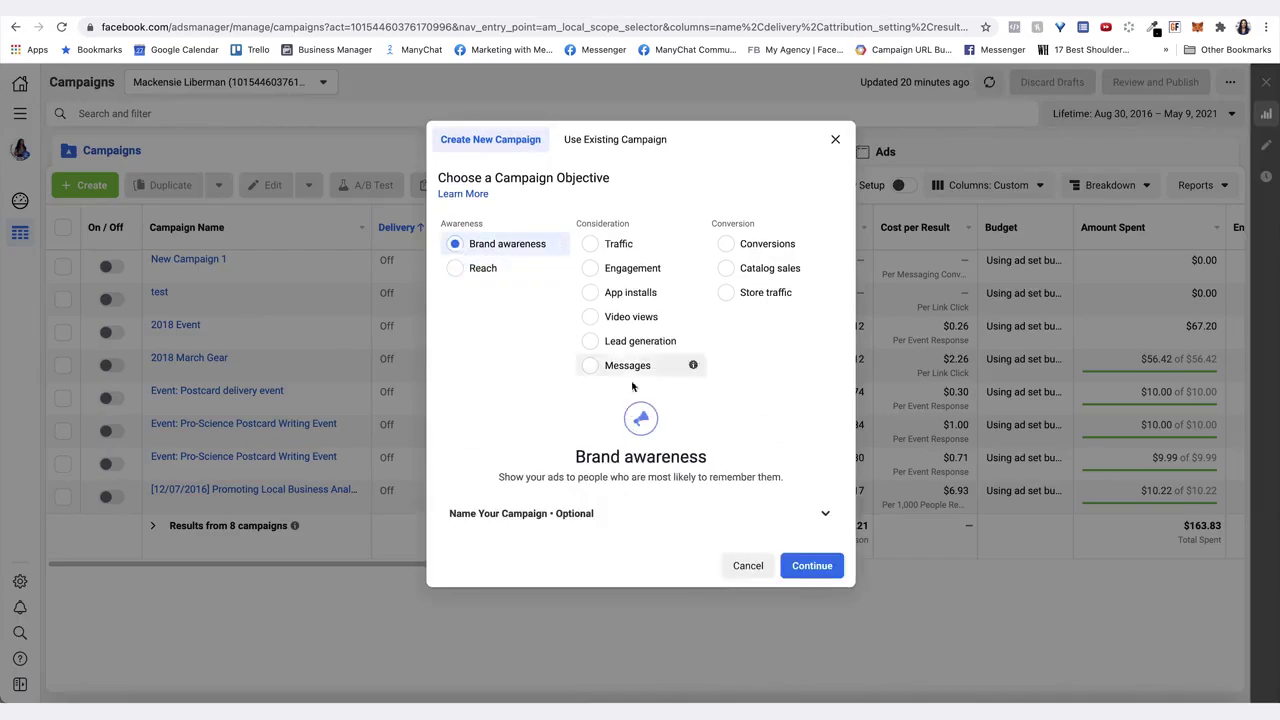
left_click(812, 566)
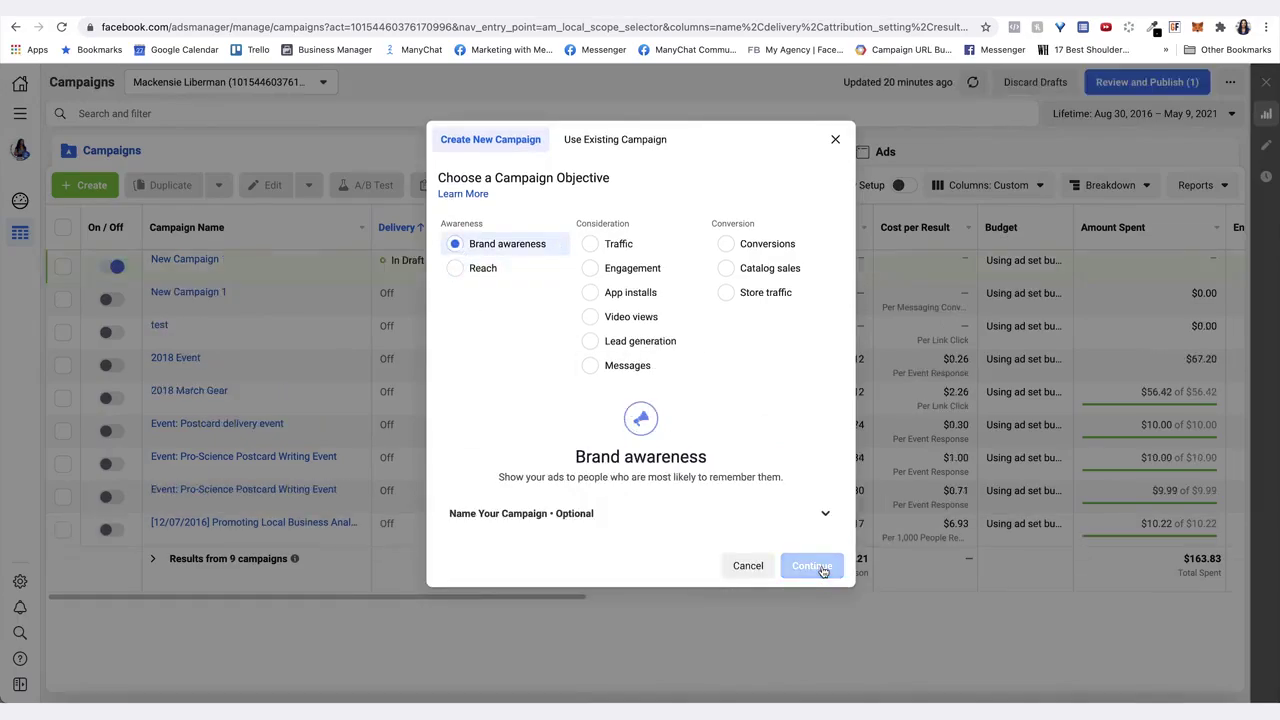
Set the new ad set to manual placements and deselect the Facebook, Audience Network and Messenger platforms, keeping only Instagram
scroll(786, 414, "down", 2)
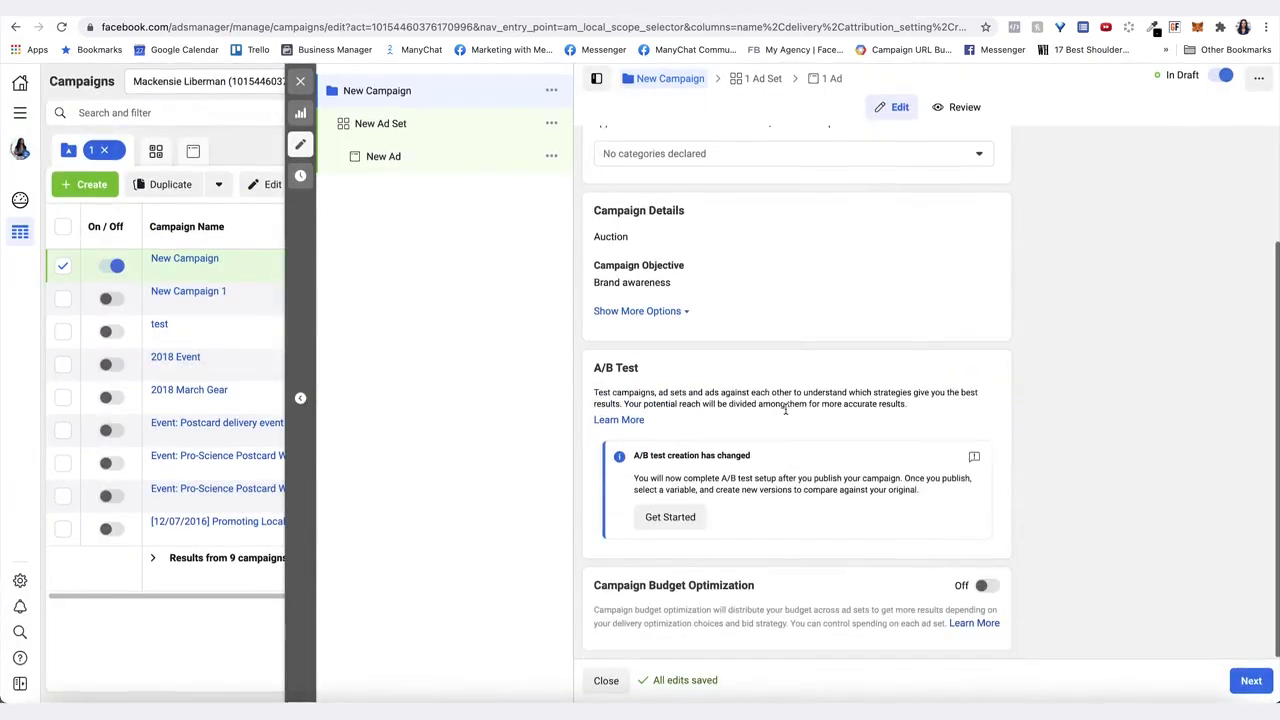
left_click(380, 127)
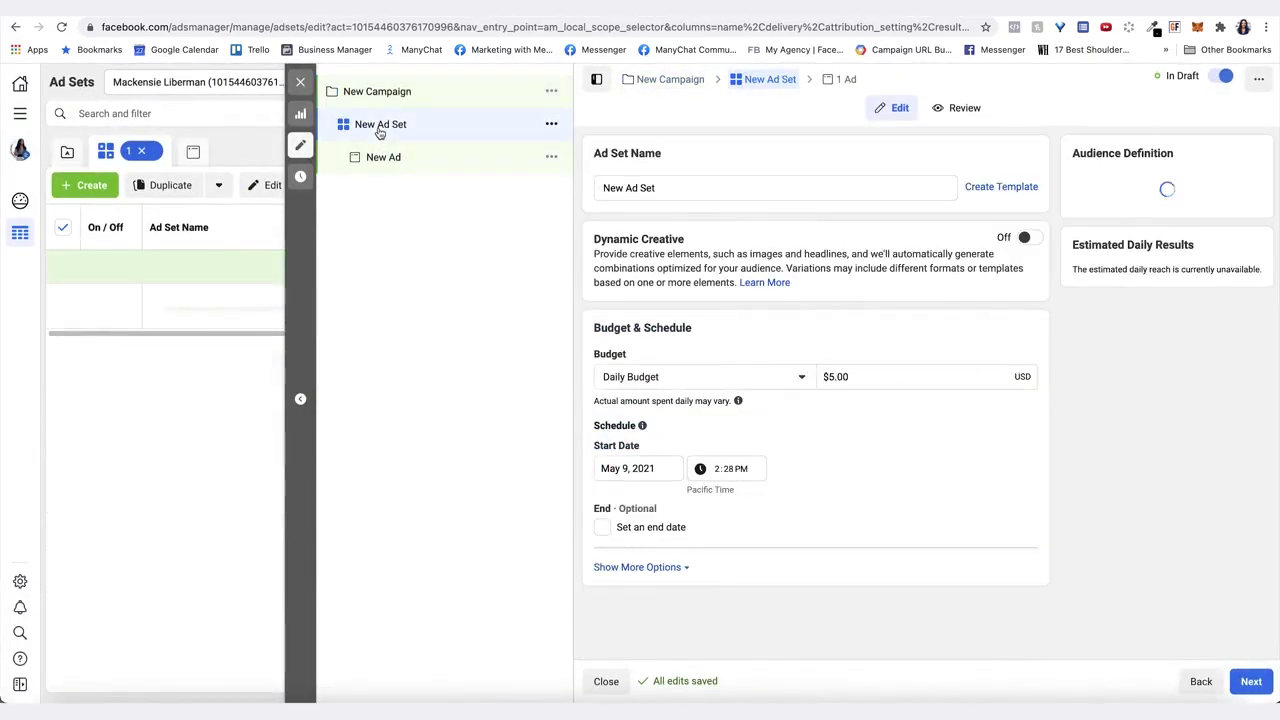
scroll(813, 526, "down", 5)
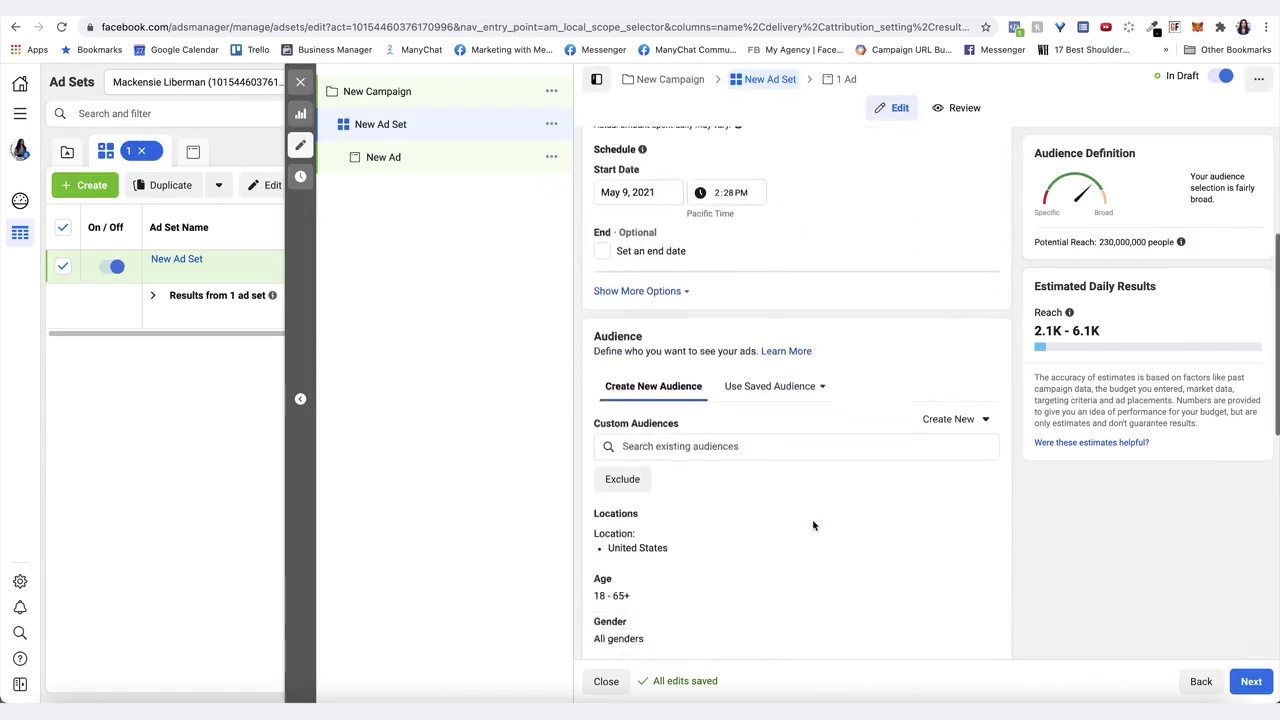
scroll(813, 526, "down", 1)
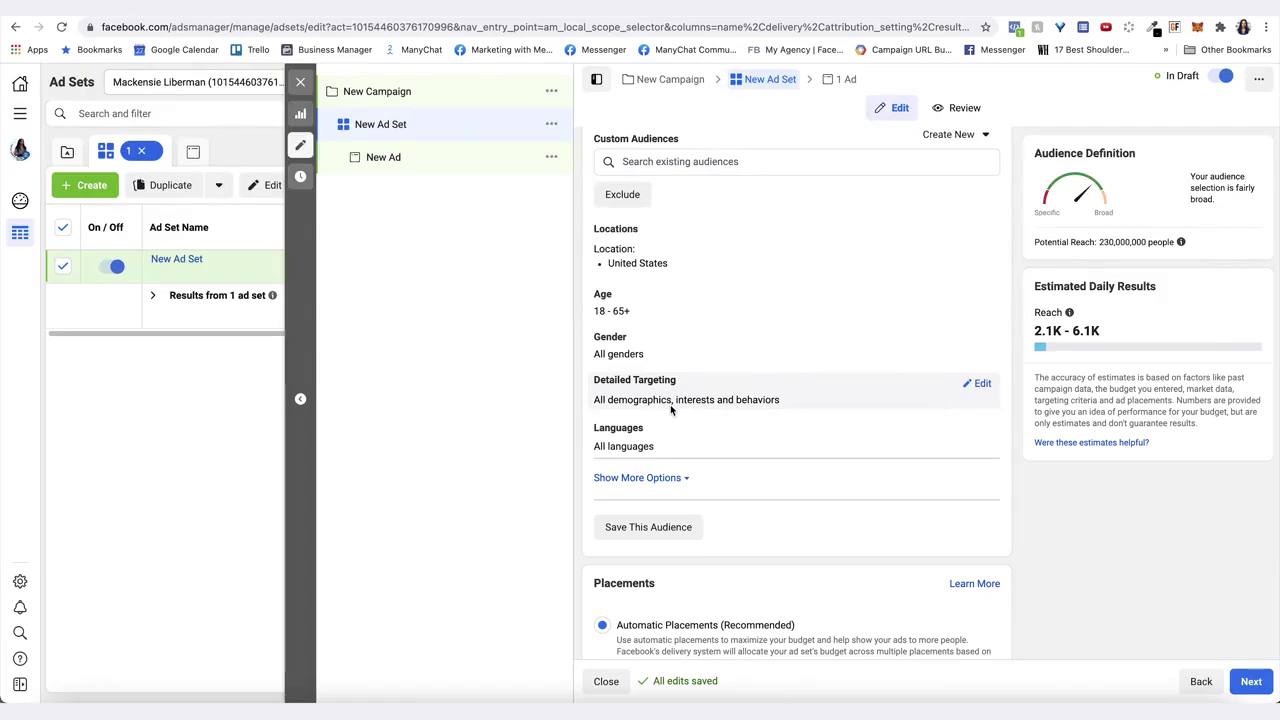
scroll(671, 408, "down", 5)
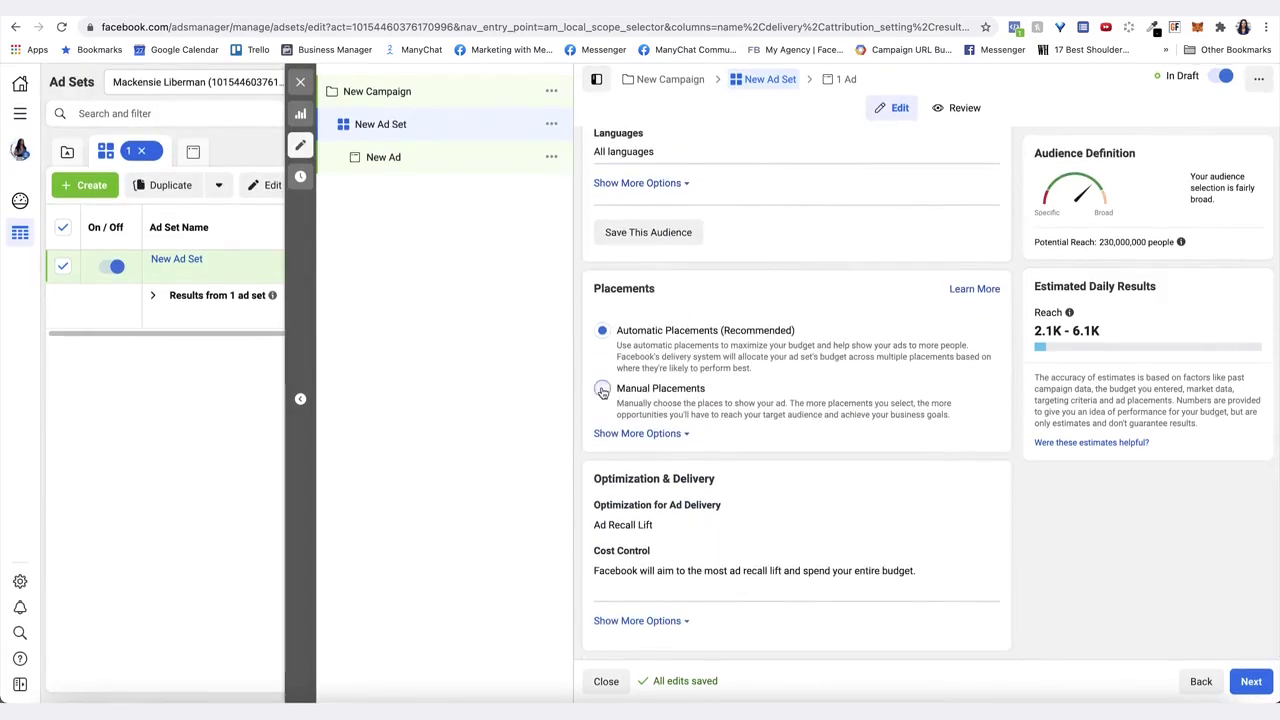
left_click(602, 392)
scroll(634, 457, "down", 3)
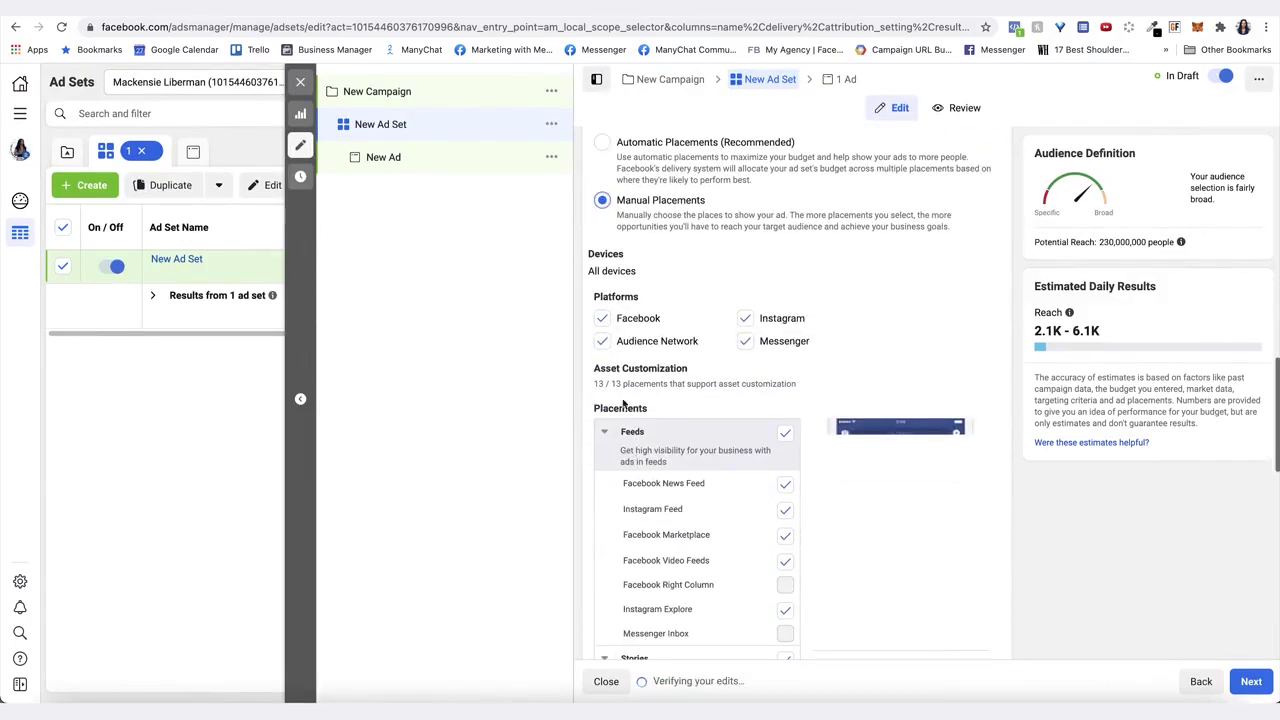
left_click(602, 318)
left_click(602, 341)
left_click(746, 342)
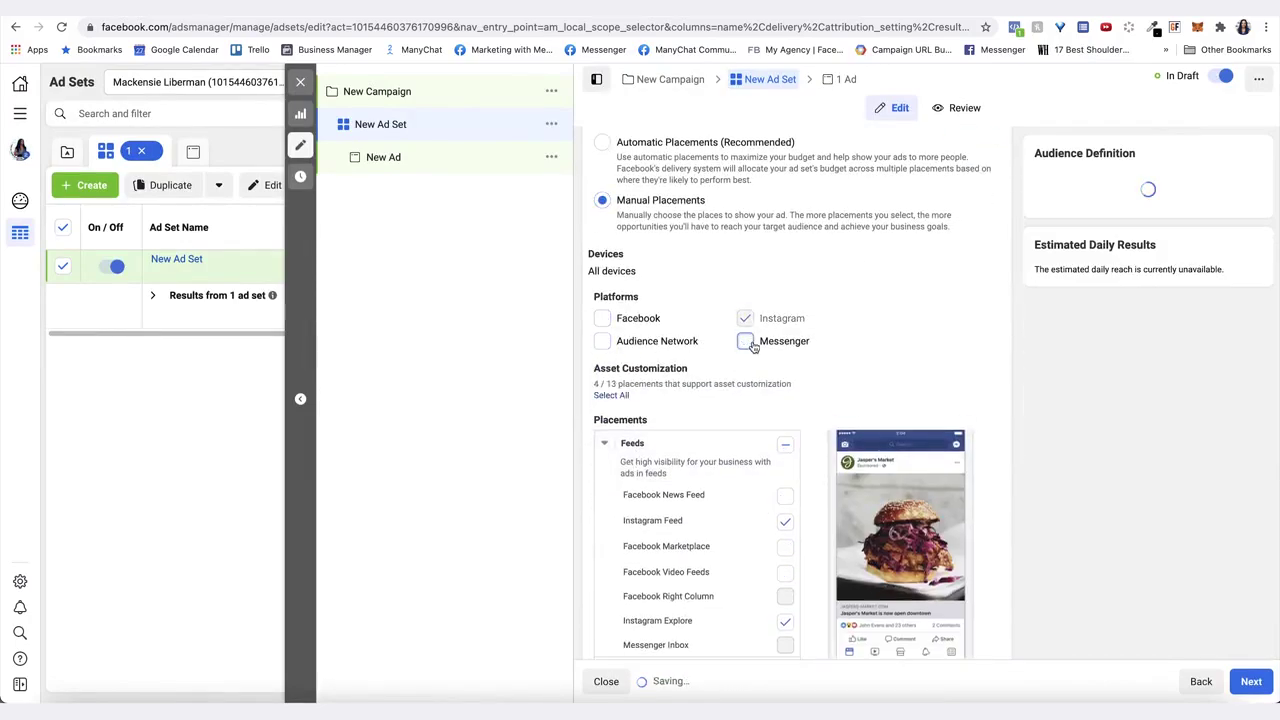
Deselect the Instagram Explore, Instagram Feed and Instagram IGTV placements so the ad set runs only in Instagram Stories
scroll(771, 495, "down", 3)
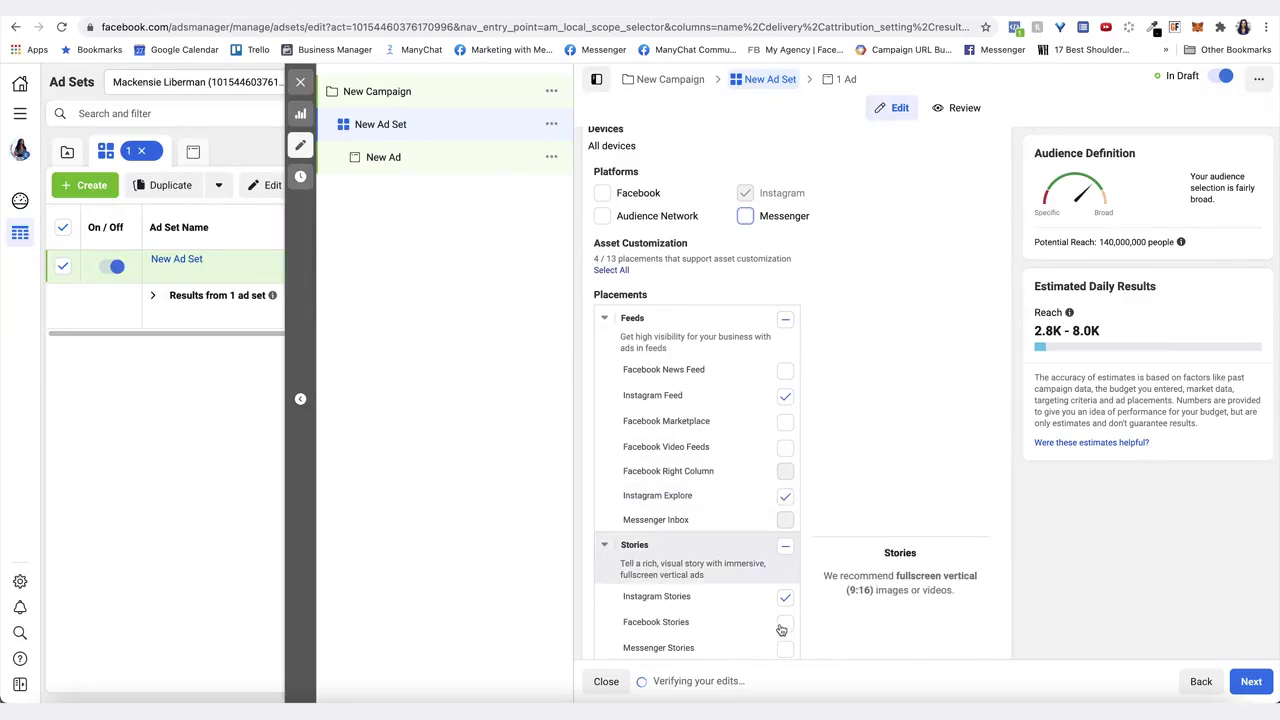
left_click(785, 496)
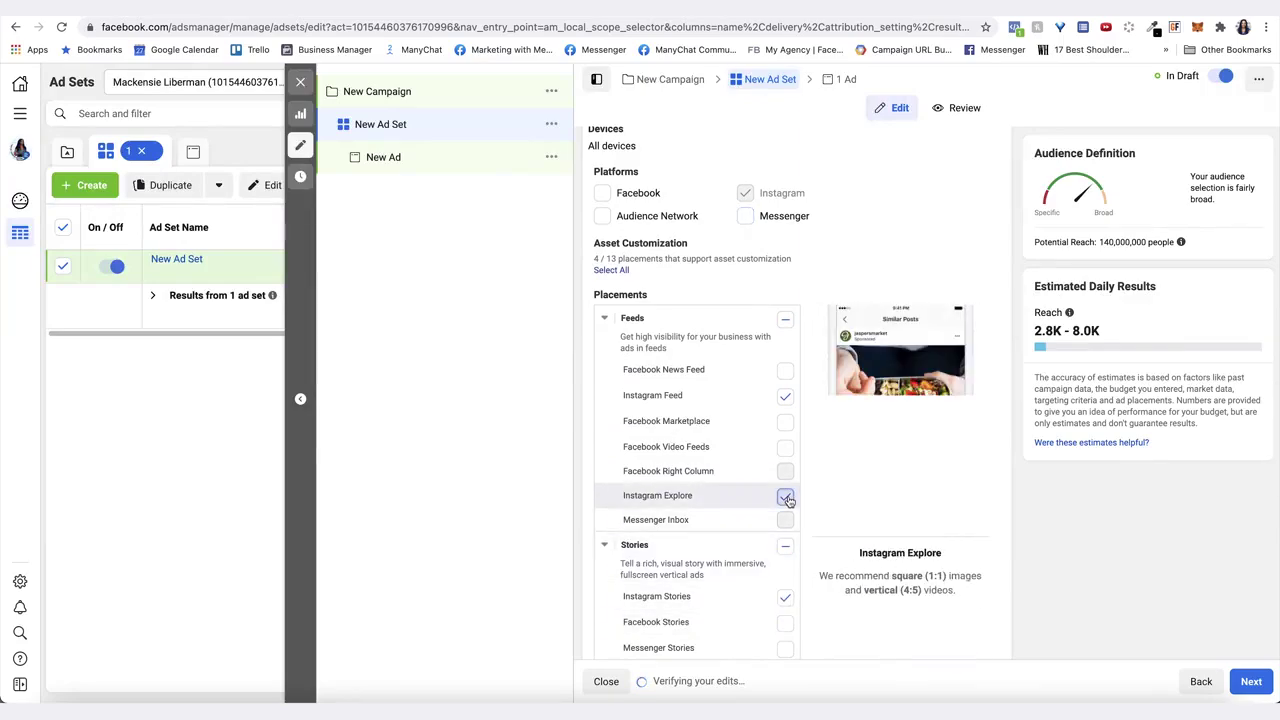
left_click(786, 398)
scroll(712, 493, "down", 4)
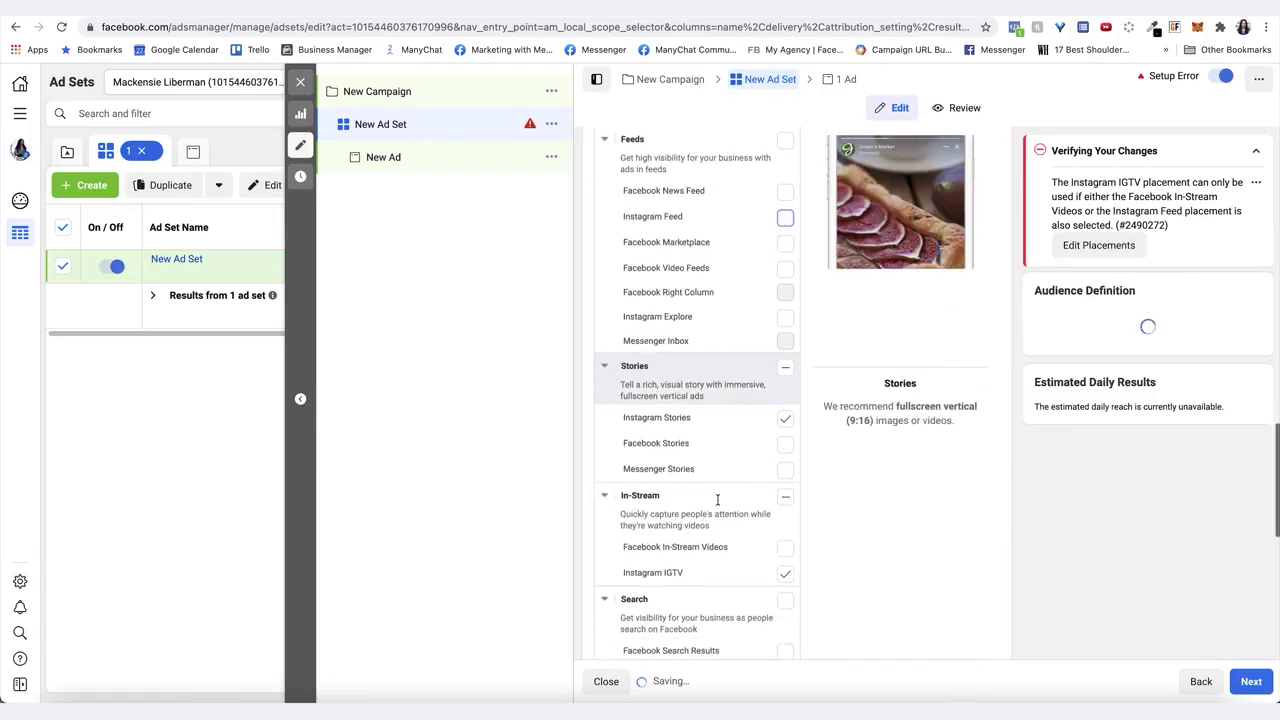
left_click(700, 575)
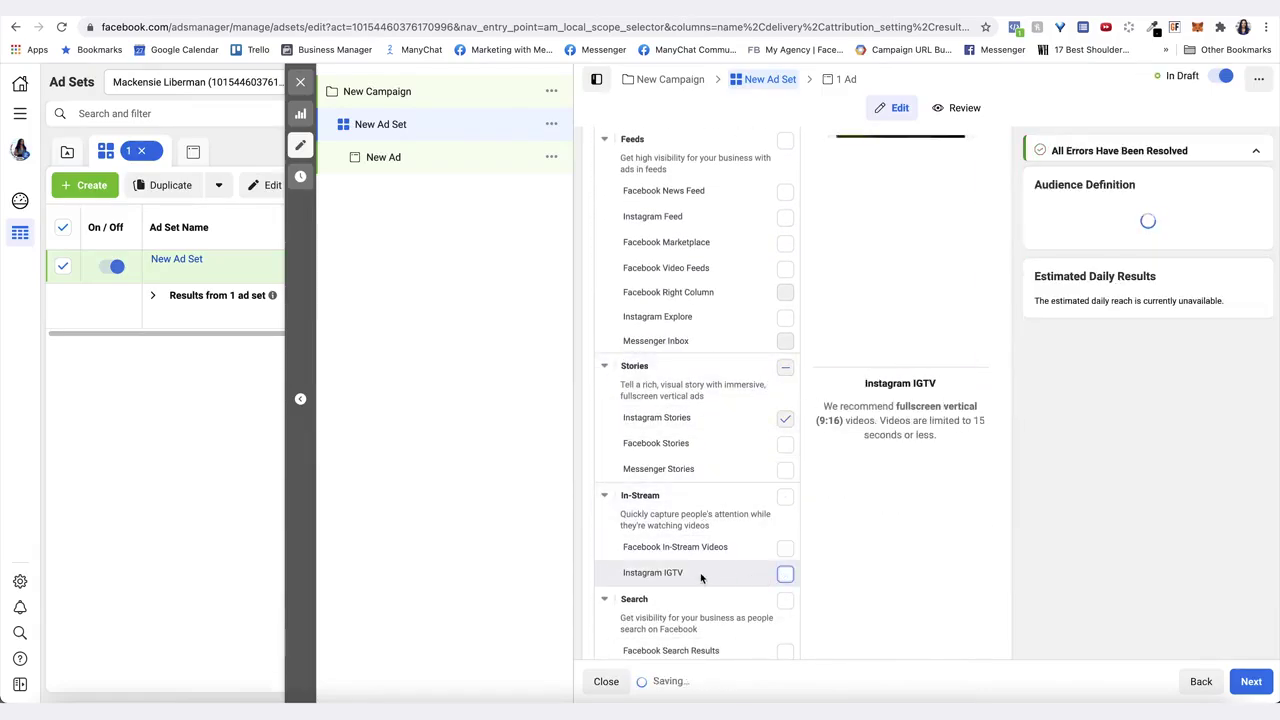
scroll(700, 572, "down", 10)
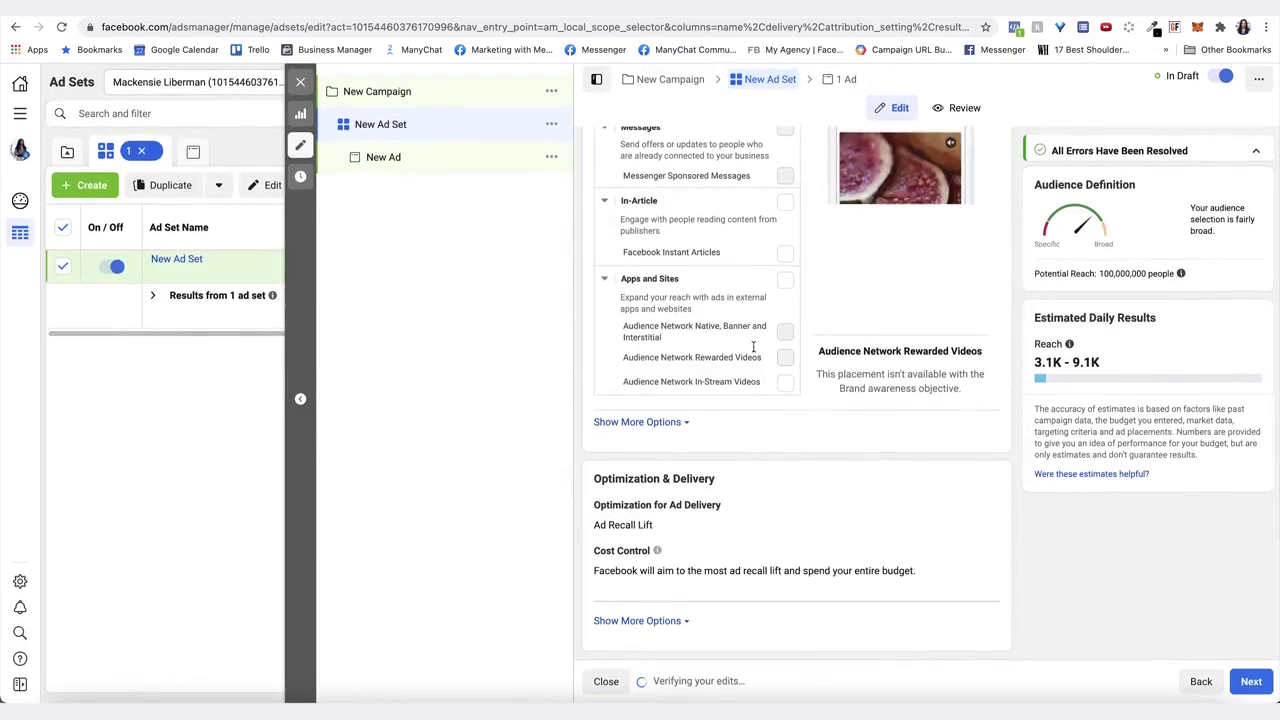
Upload the video "DM us with the words FLASH SALE.mp4" as the new ad's media and publish the ad
left_click(379, 159)
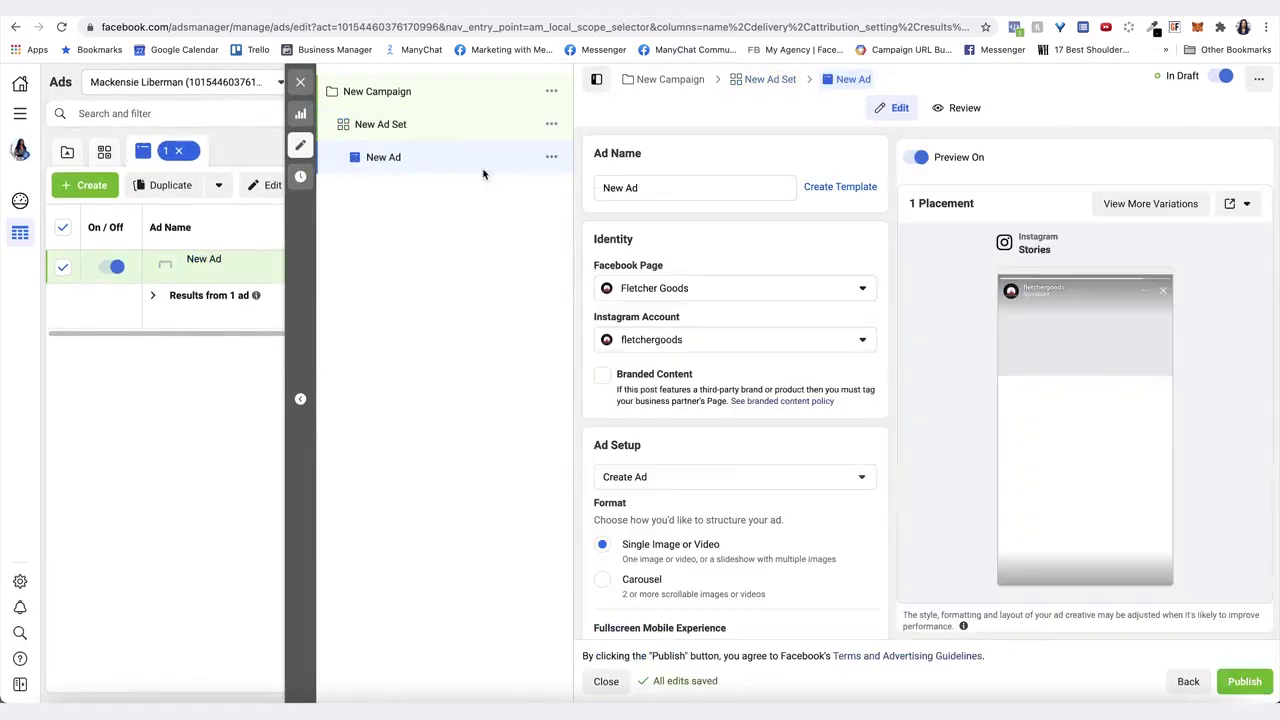
scroll(731, 444, "down", 1)
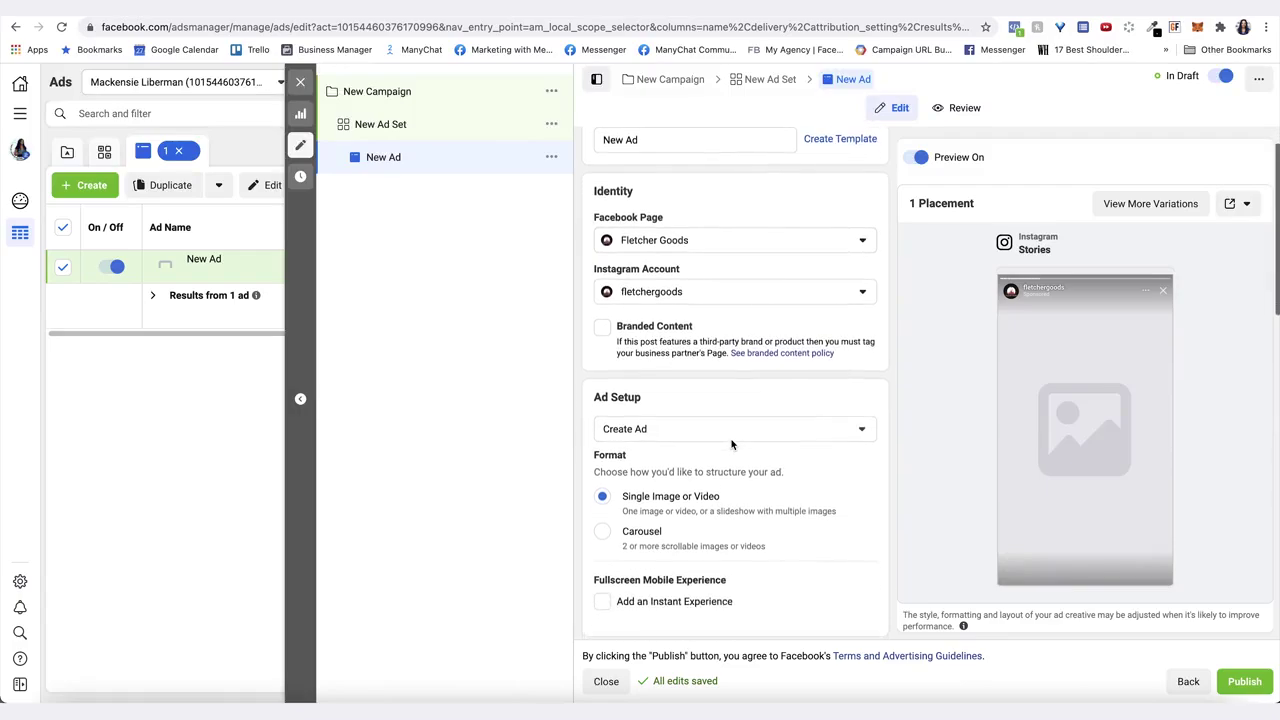
scroll(673, 517, "down", 5)
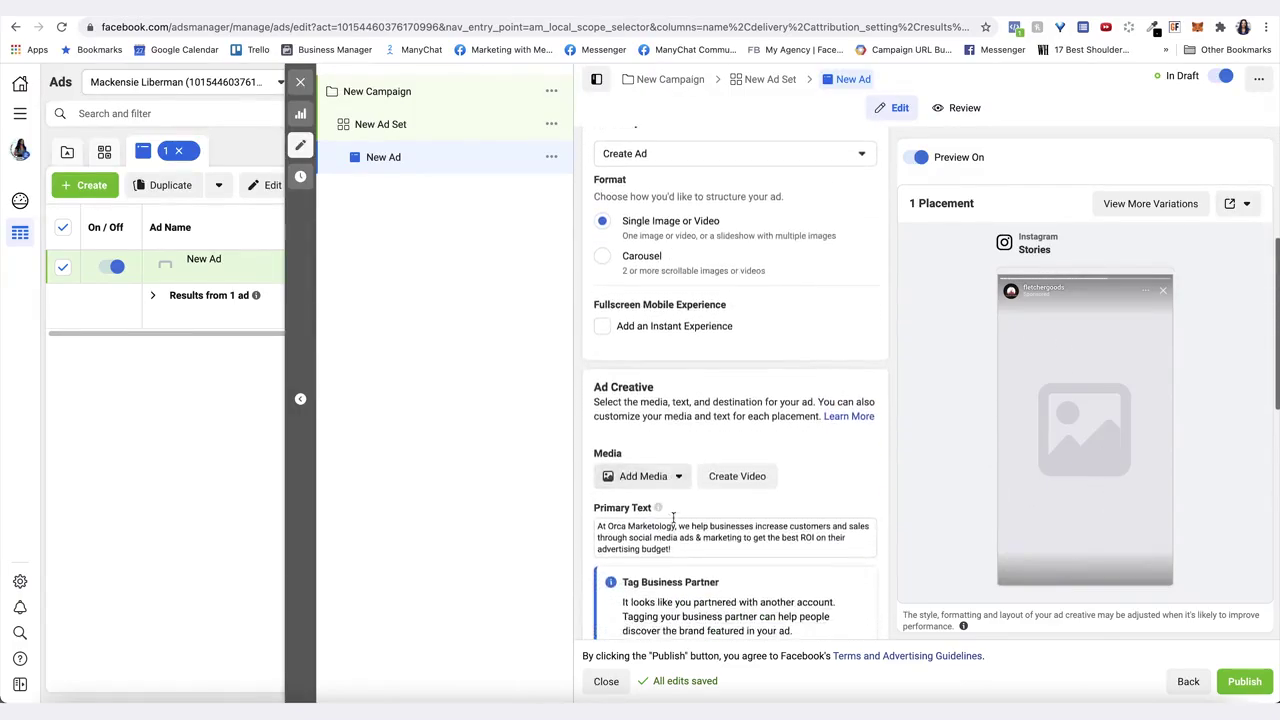
scroll(673, 517, "down", 2)
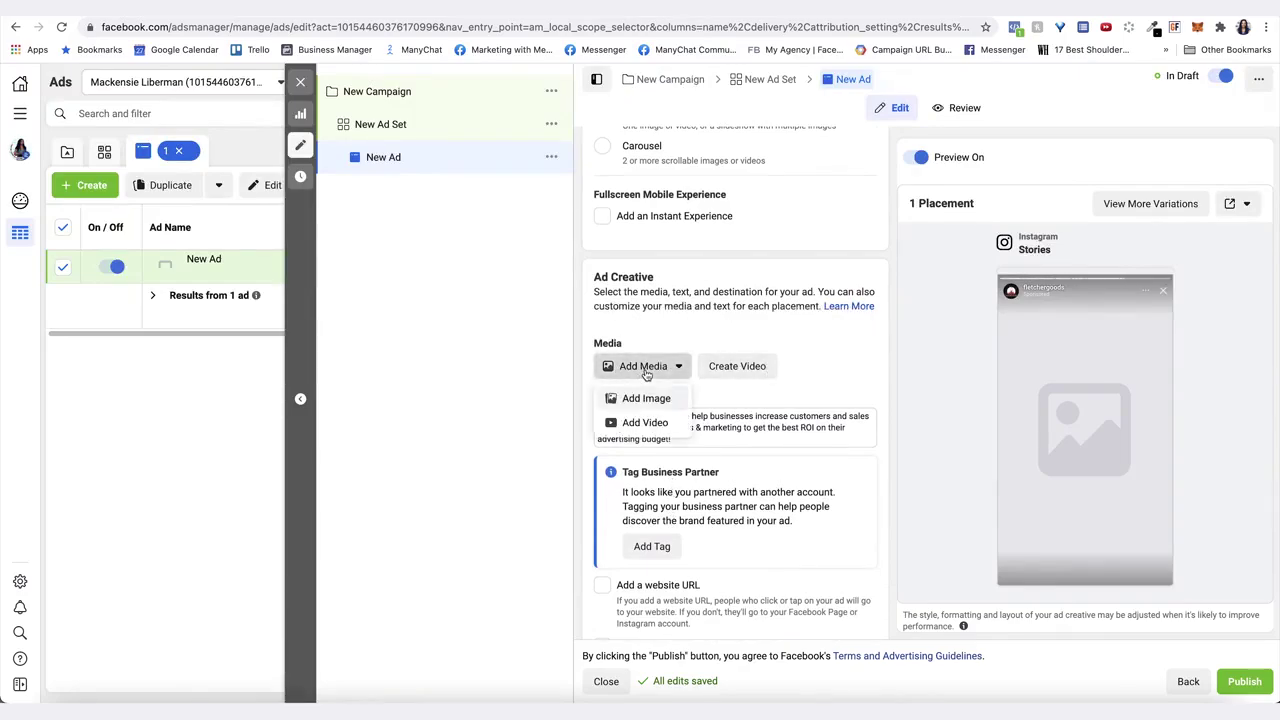
left_click(648, 422)
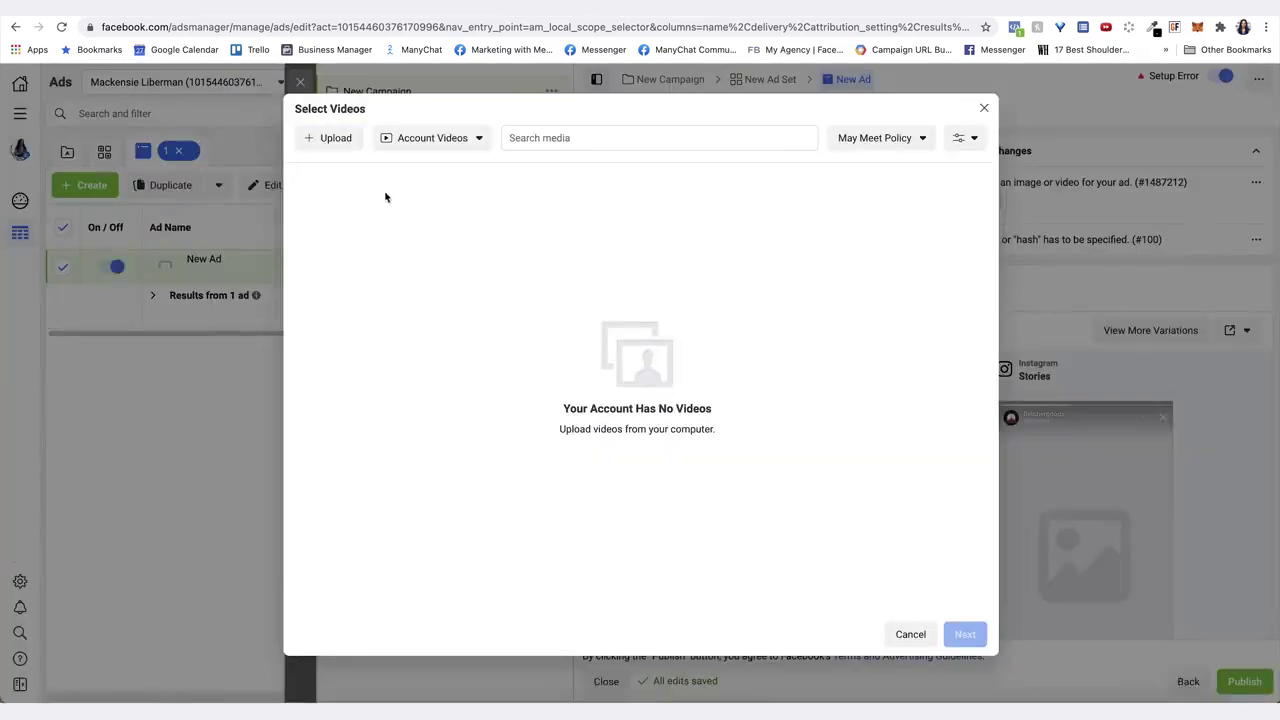
left_click(322, 140)
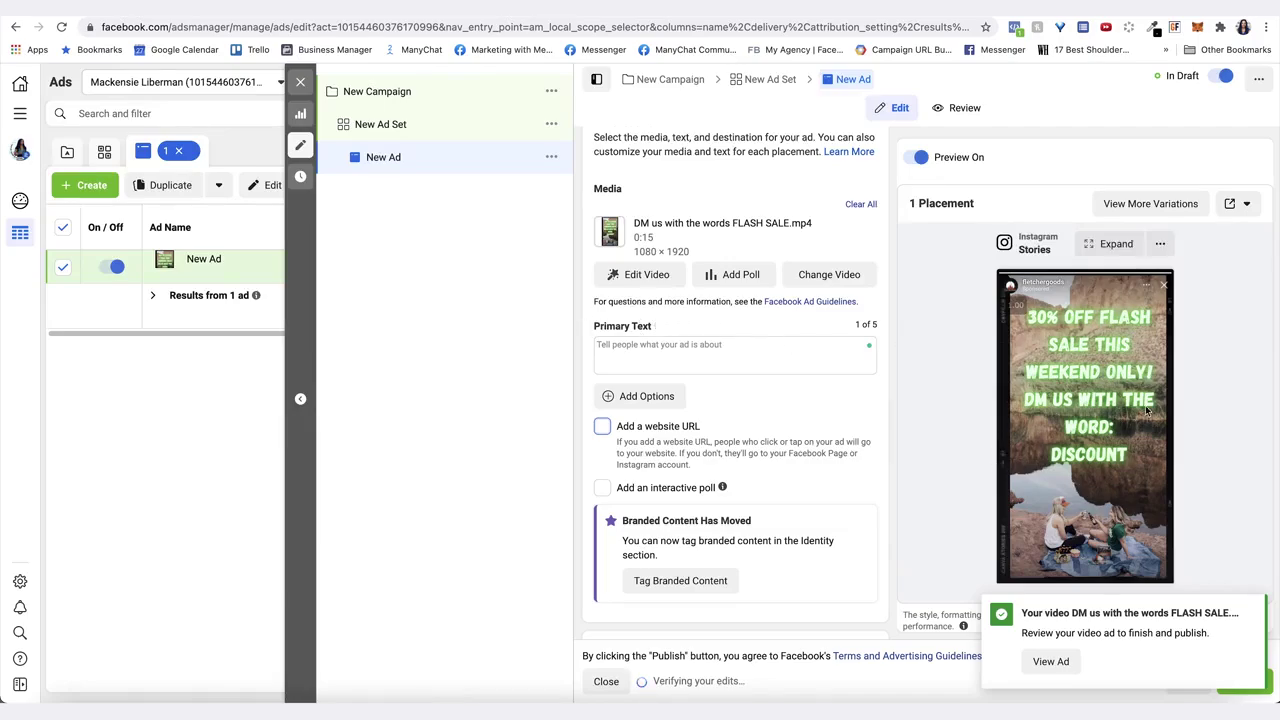
scroll(1080, 500, "down", 3)
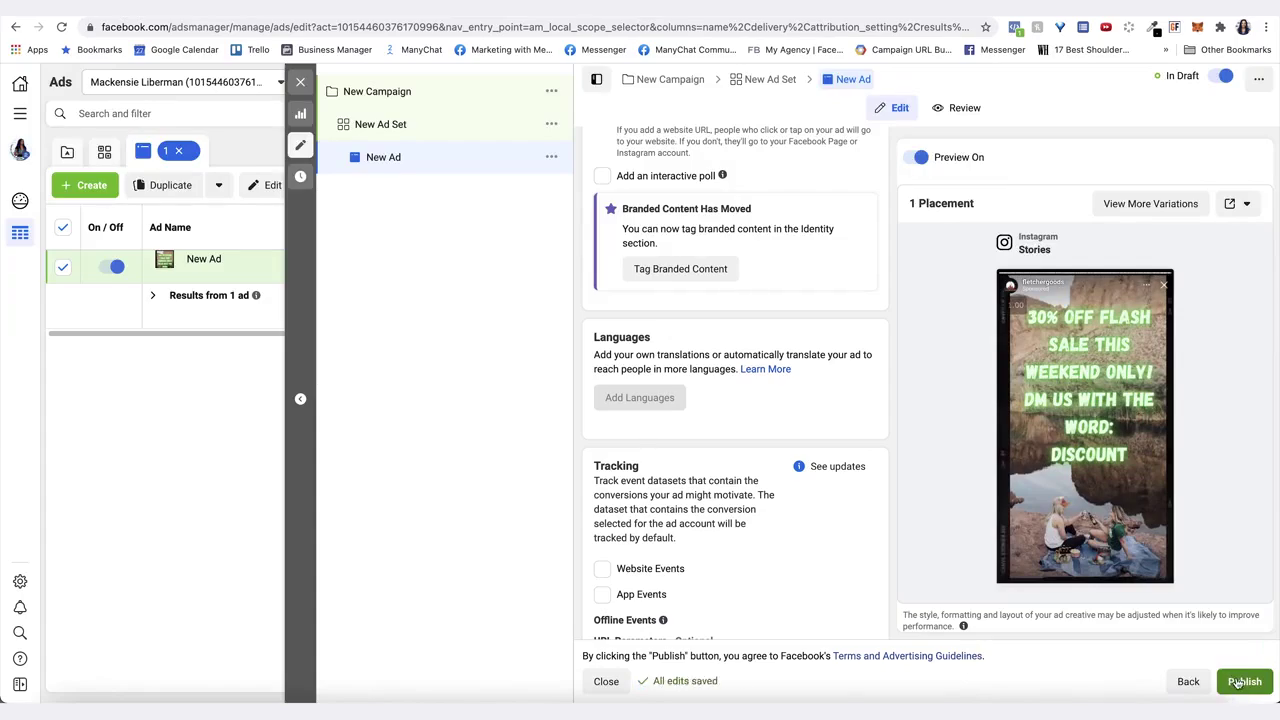
left_click(1240, 683)
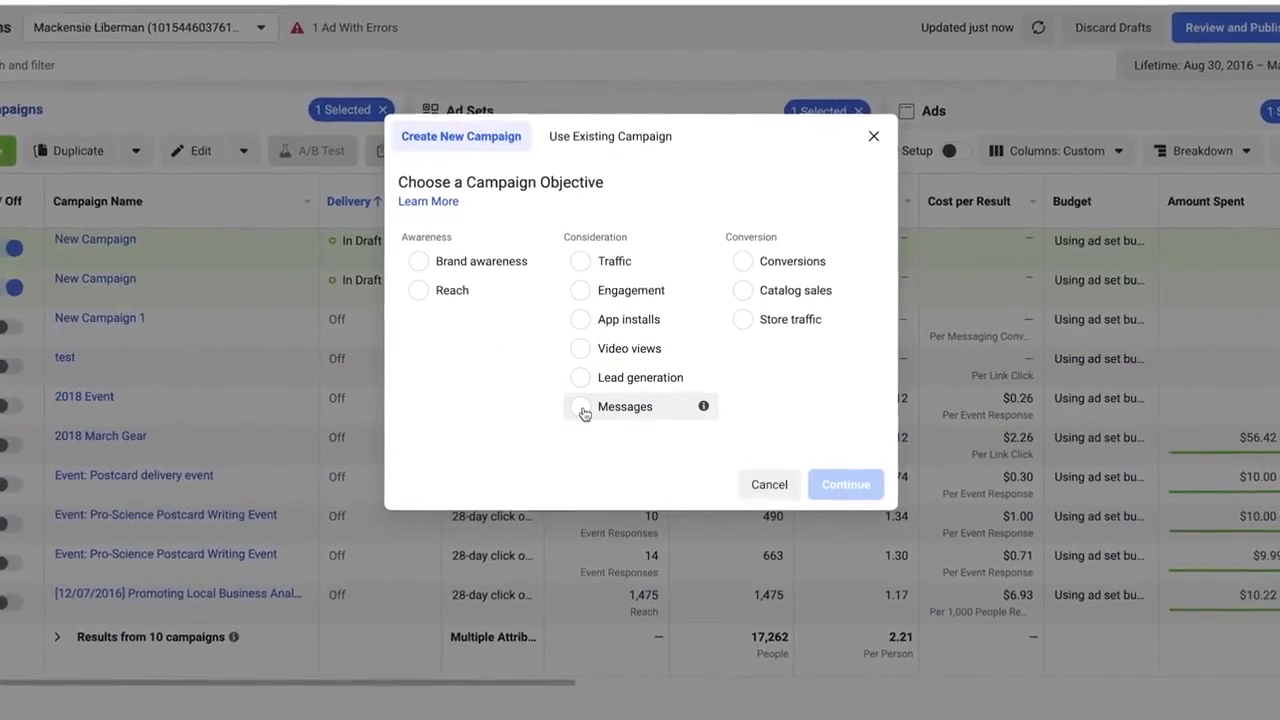
Choose Messages as the objective for a new campaign
left_click(582, 408)
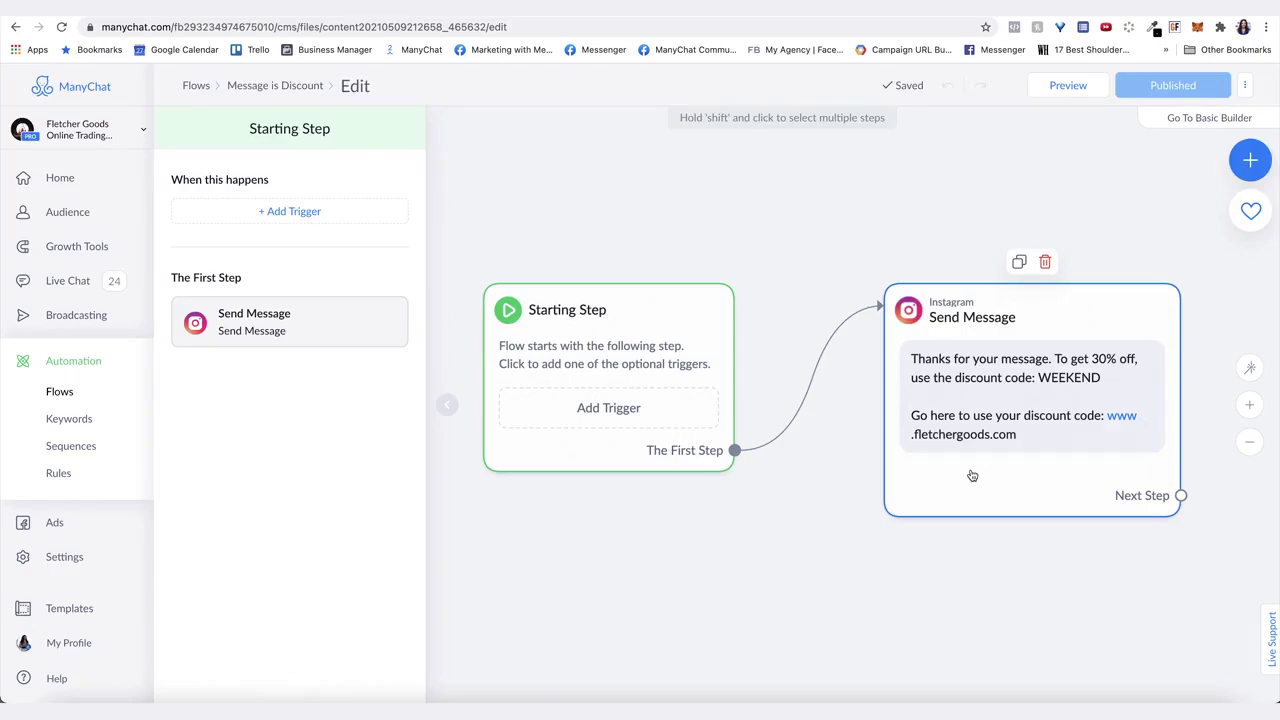
Add an Instagram keyword trigger to the "Message is Discount" flow with the keywords "DISCOUNT, I Want 30% Off!"
left_click(261, 212)
left_click(401, 355)
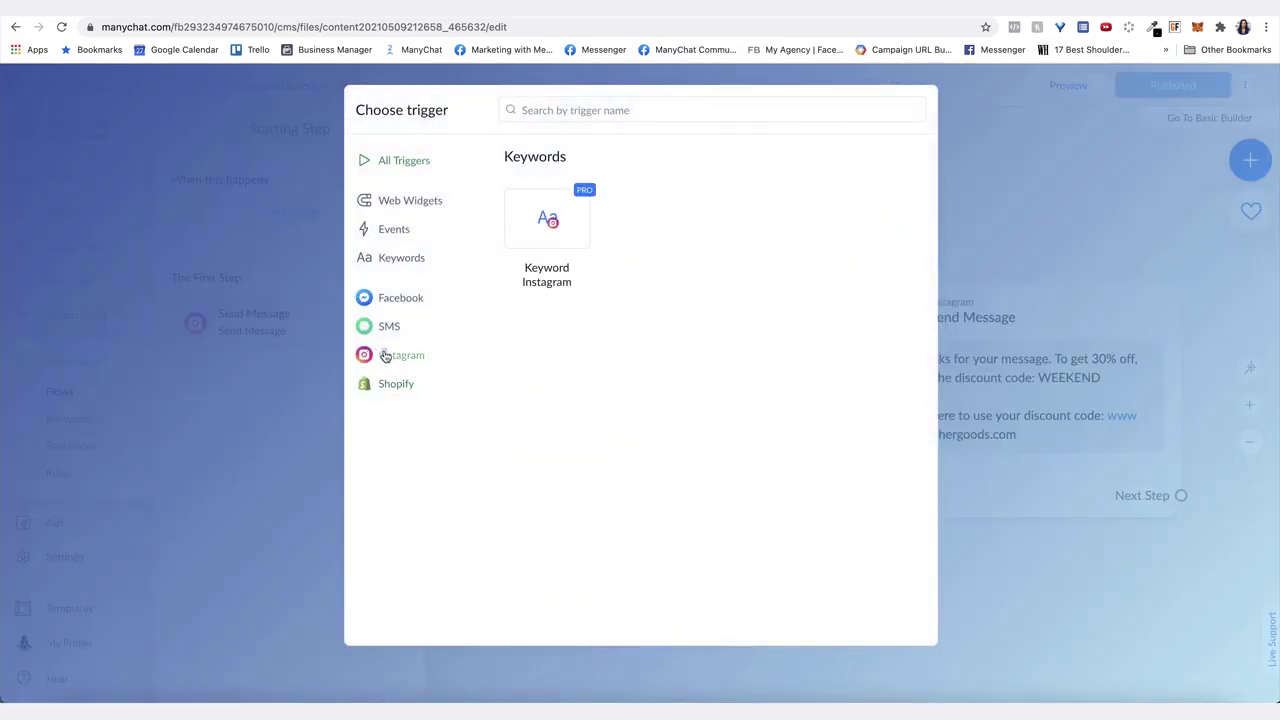
left_click(537, 235)
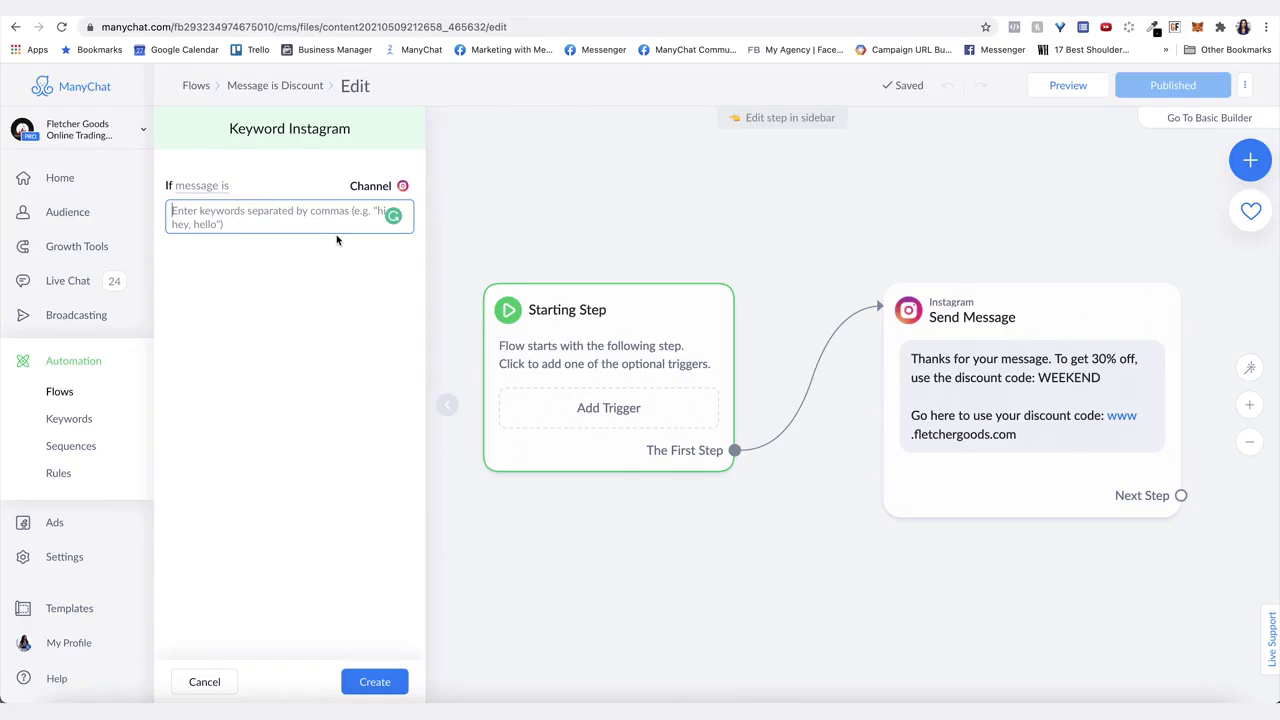
type("DISCOUNT")
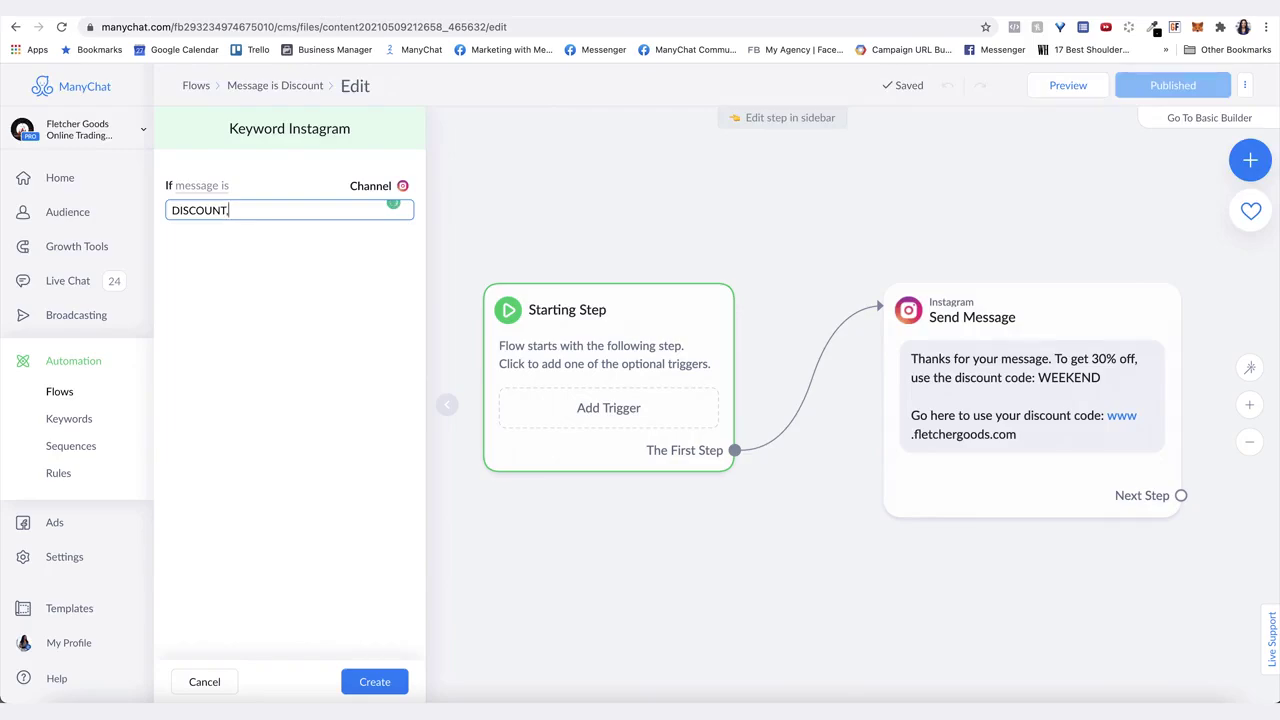
type(",I Want 30% Off!")
left_click_drag(318, 211, 228, 208)
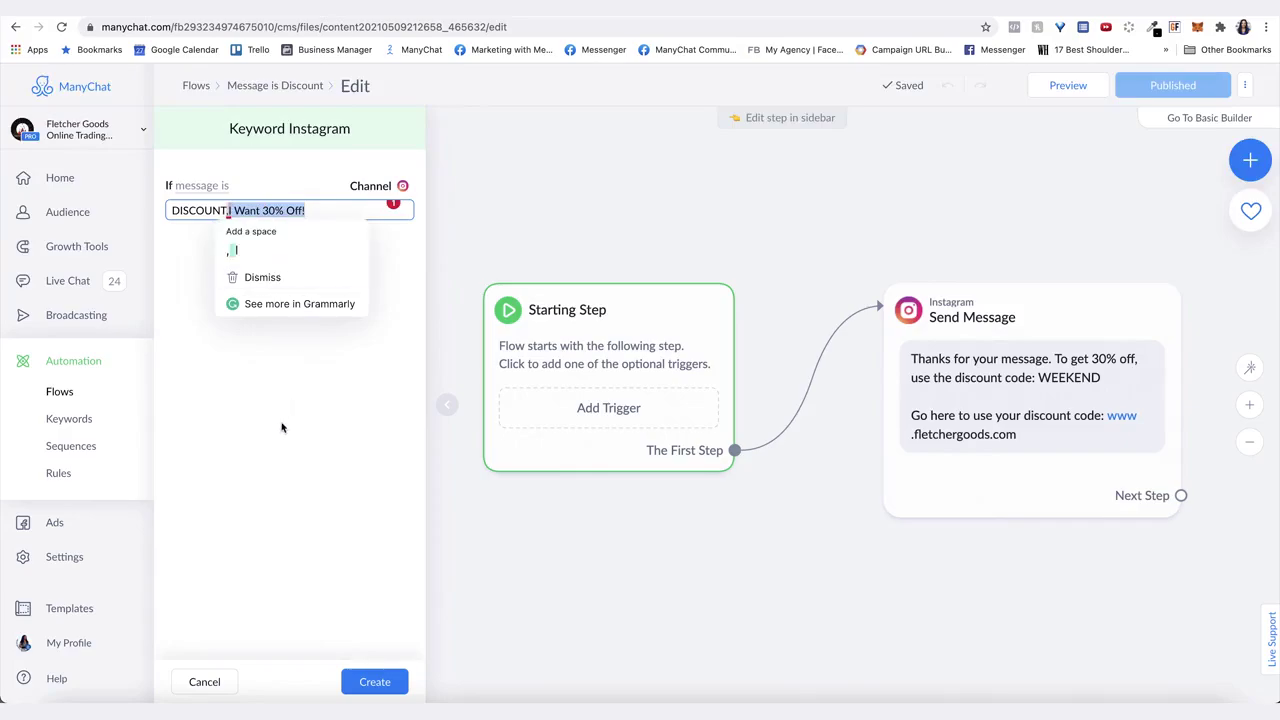
left_click(277, 454)
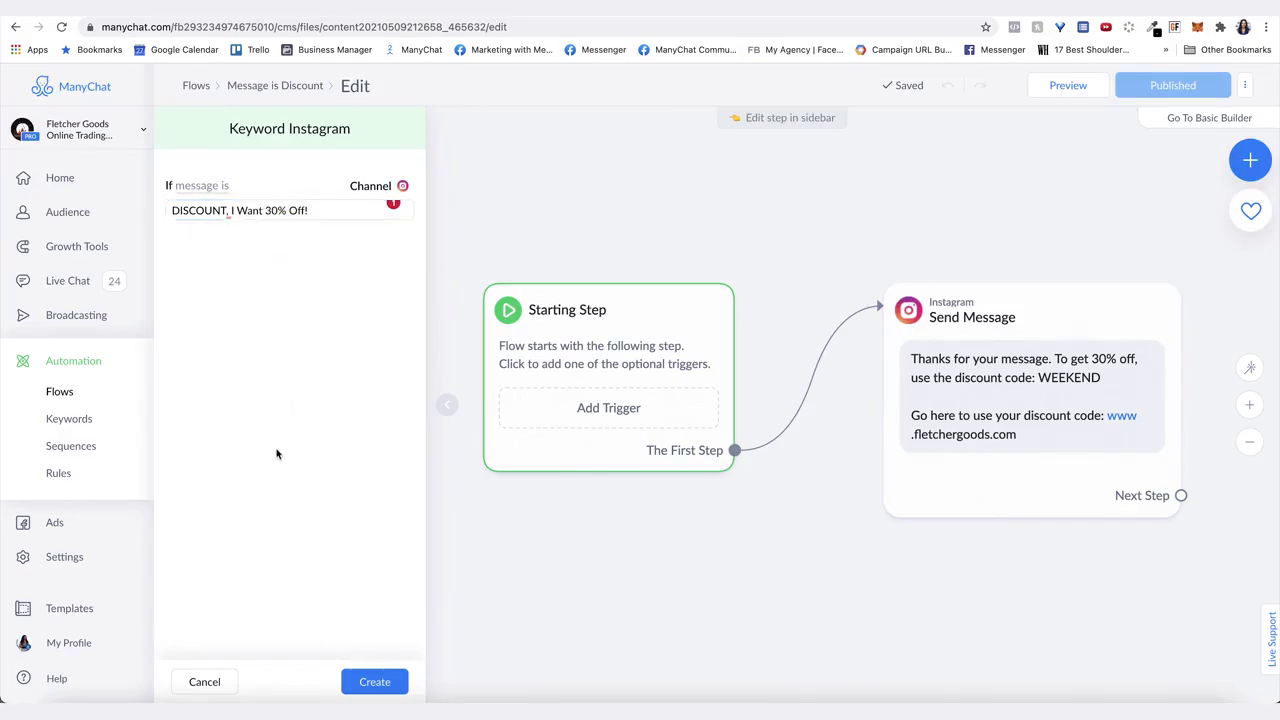
left_click(375, 684)
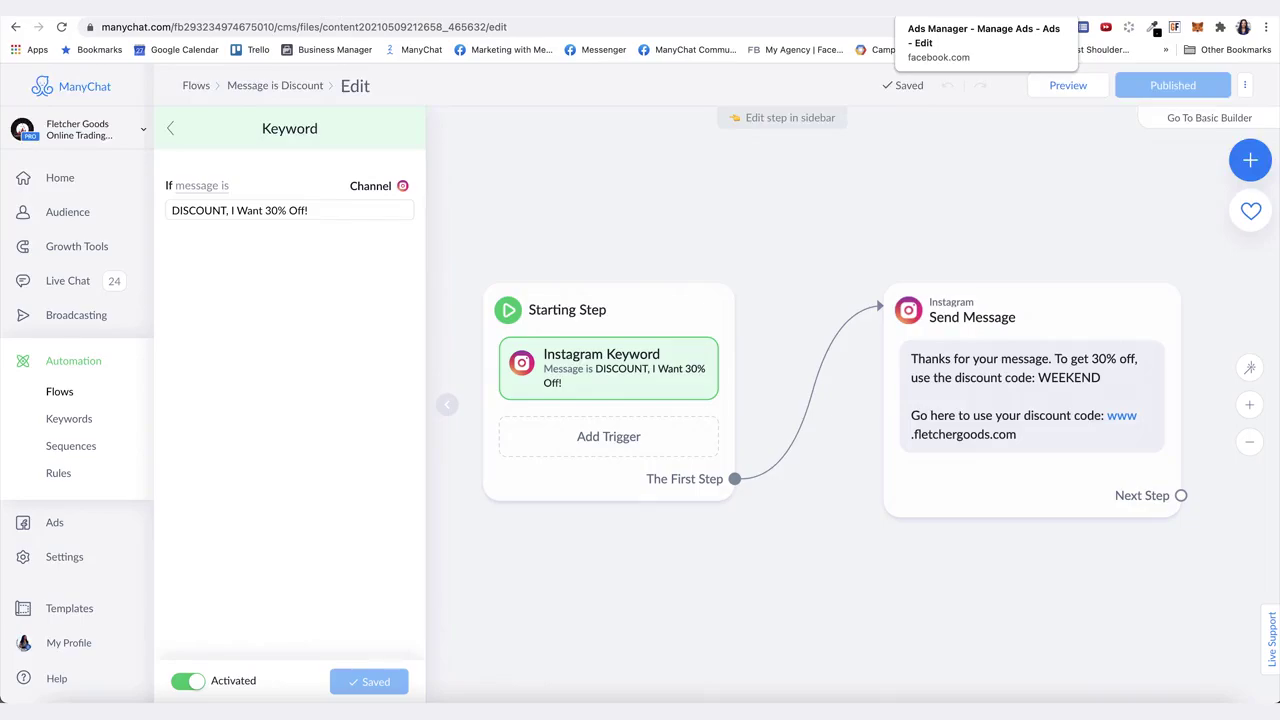
Switch to Facebook Ads Manager and create a new campaign with the Messages objective
left_click(985, 8)
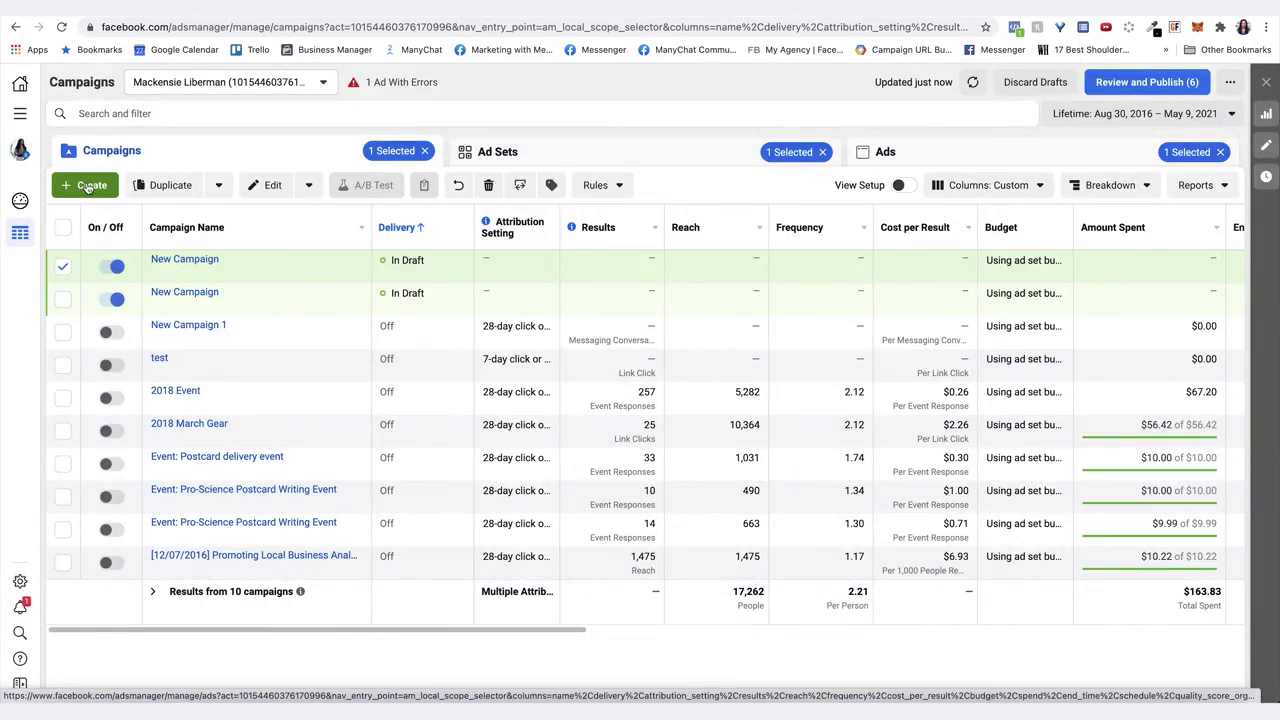
left_click(90, 187)
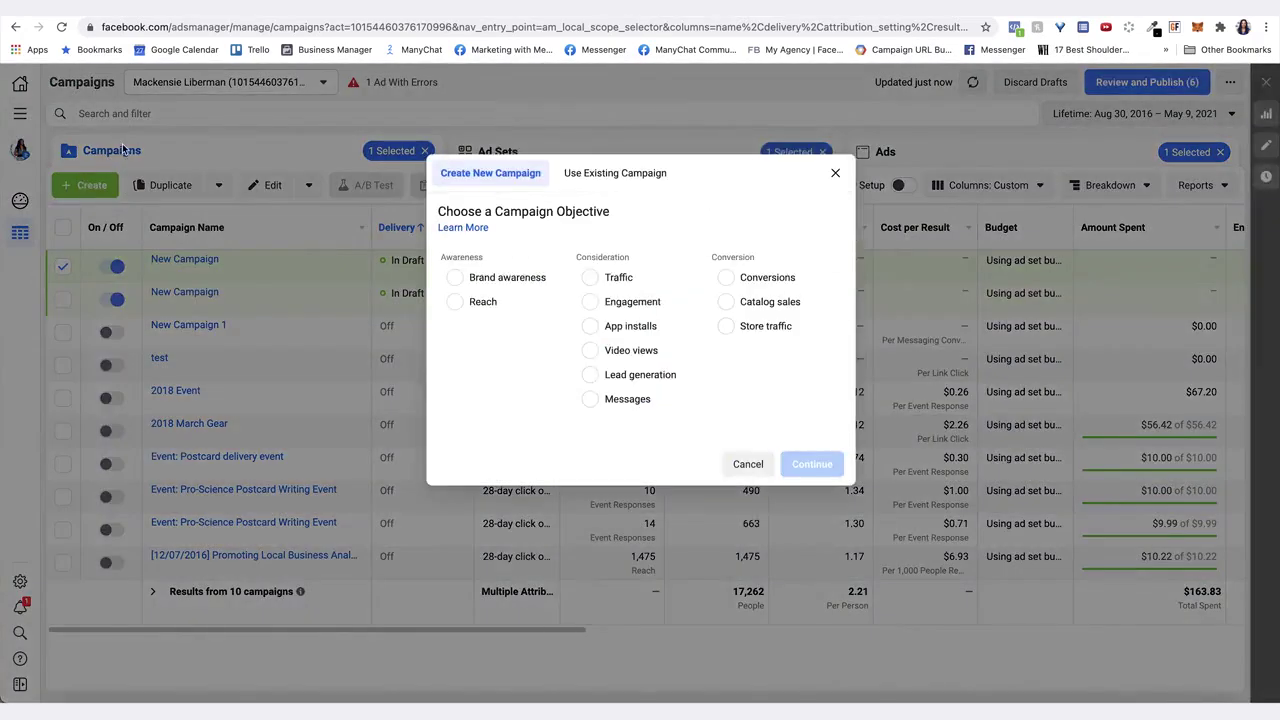
left_click(591, 400)
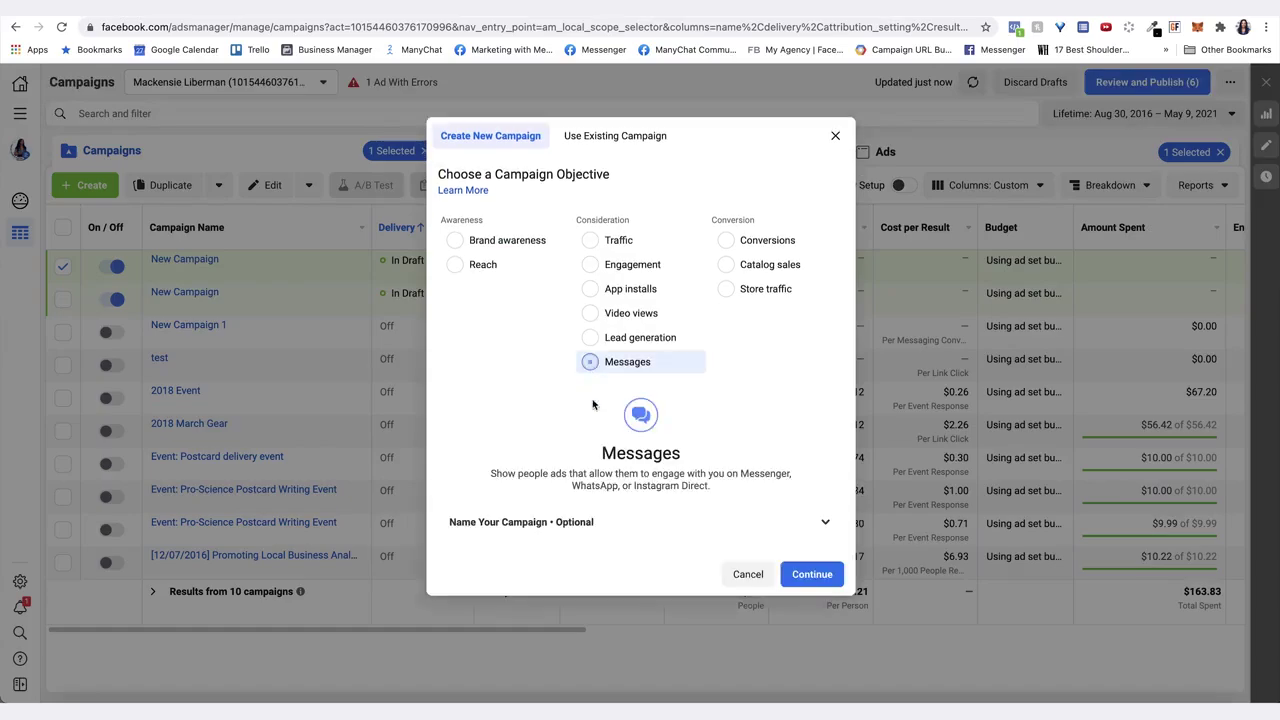
left_click(812, 575)
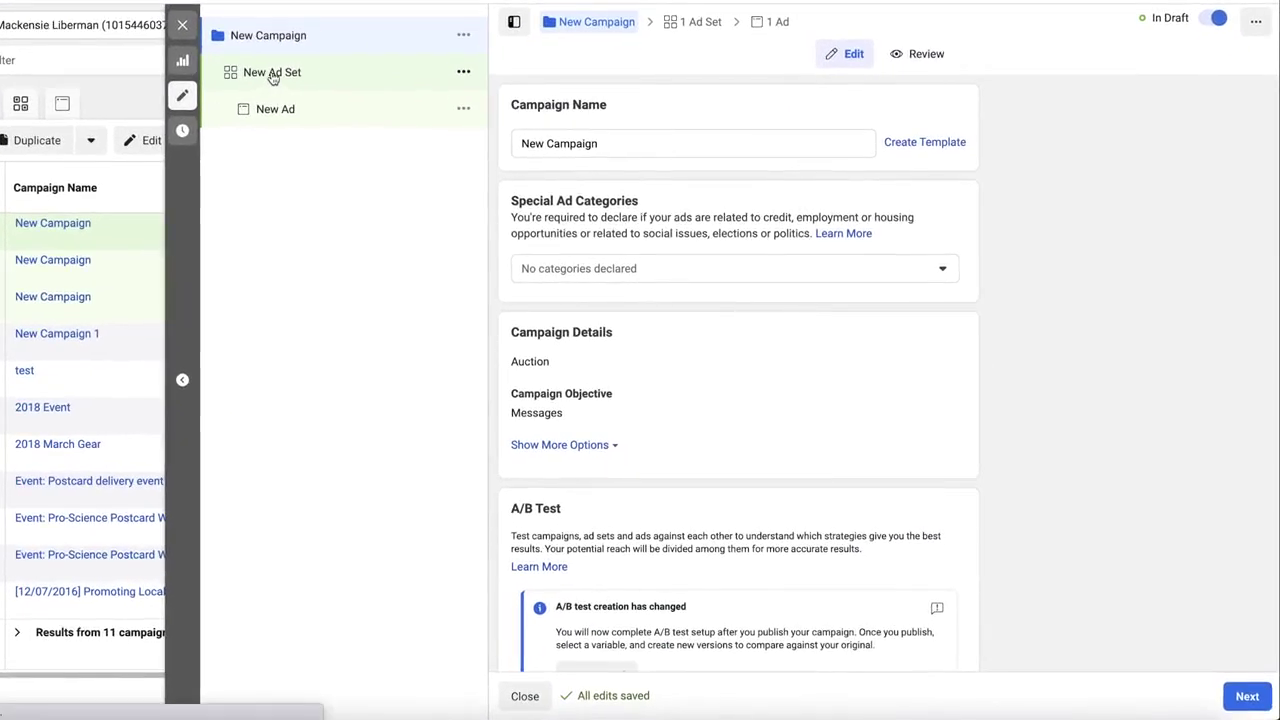
In the Messages campaign's ad set, select Instagram Direct as the messaging app and deselect Messenger
left_click(272, 74)
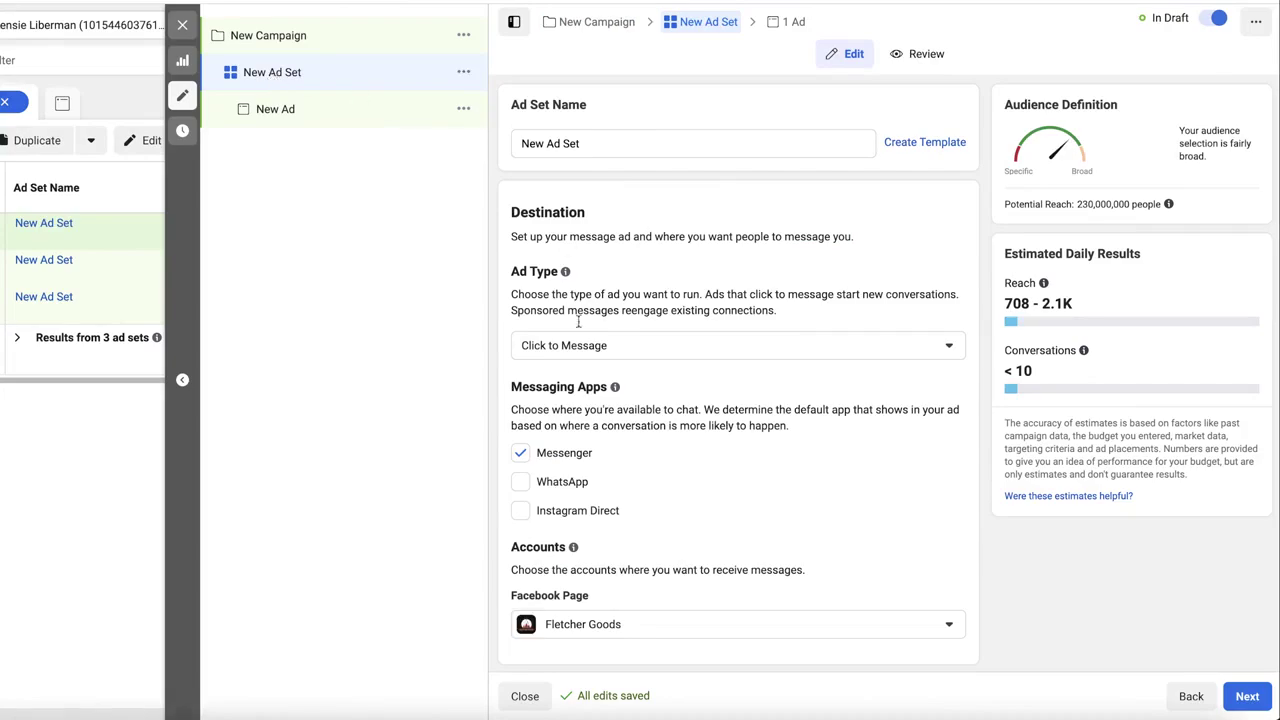
left_click(521, 513)
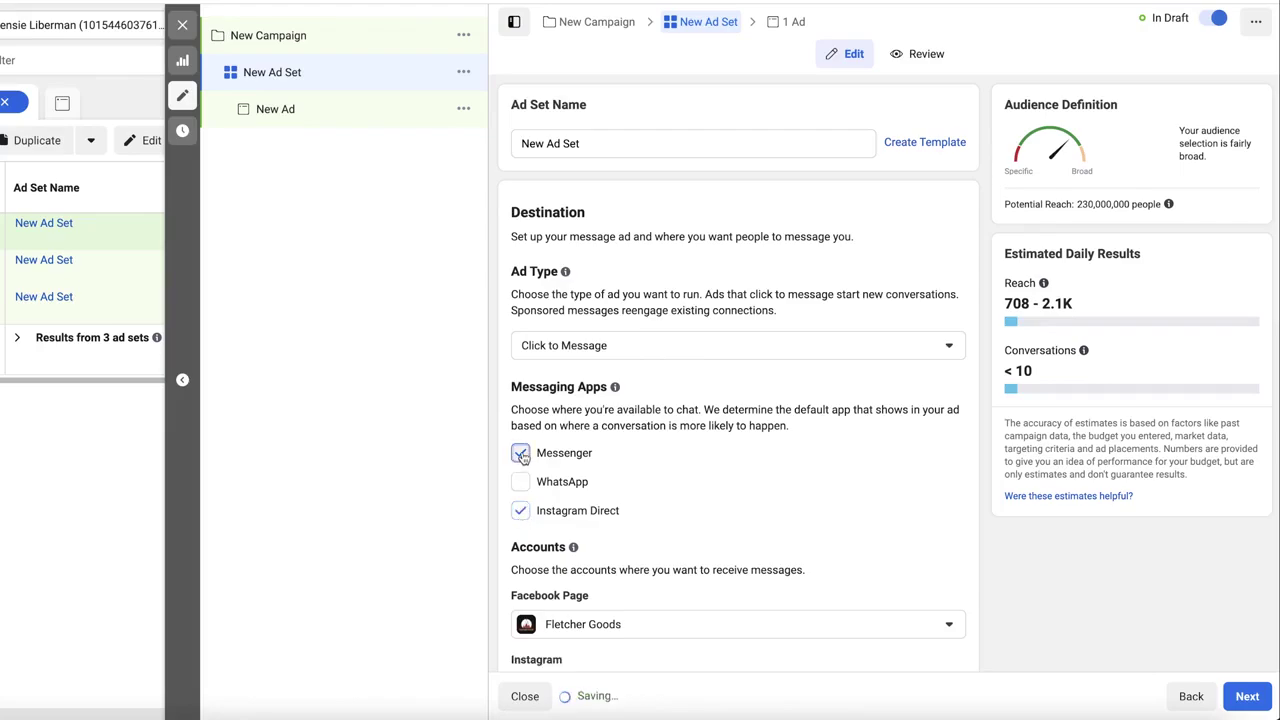
left_click(521, 454)
scroll(521, 456, "down", 3)
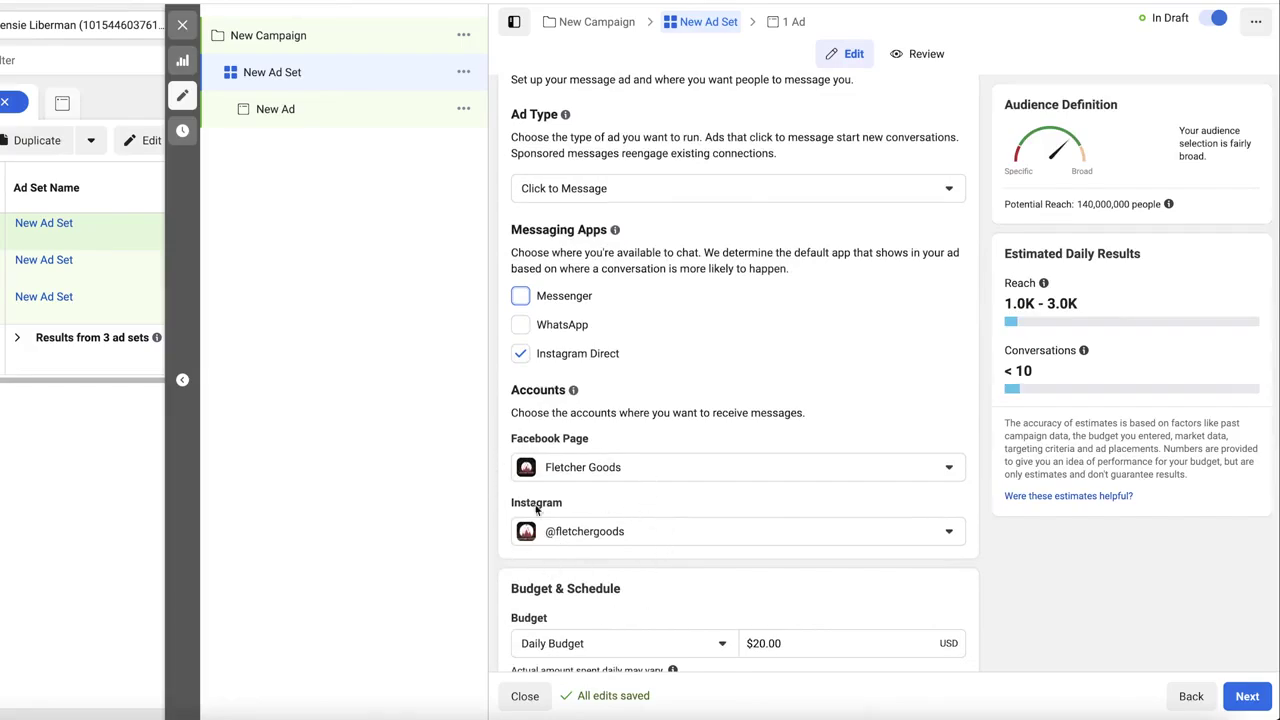
scroll(616, 533, "down", 3)
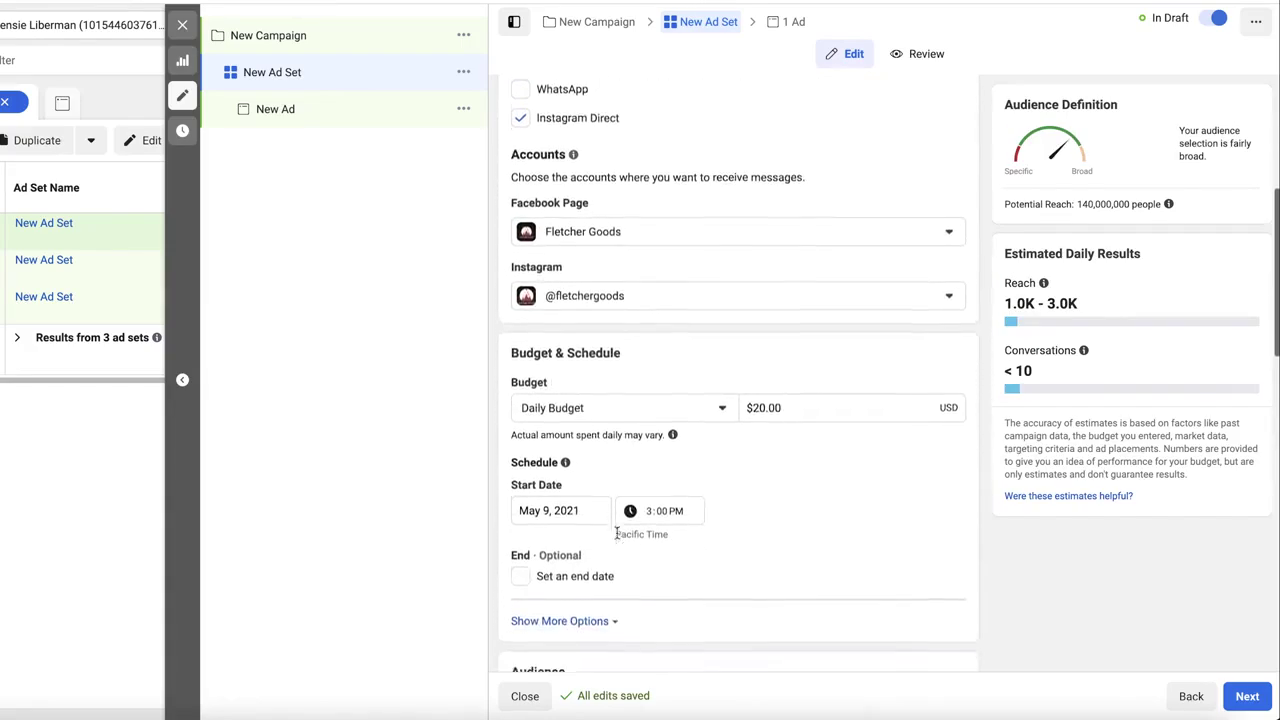
Switch the ad set from automatic to manual placements
scroll(616, 533, "down", 1)
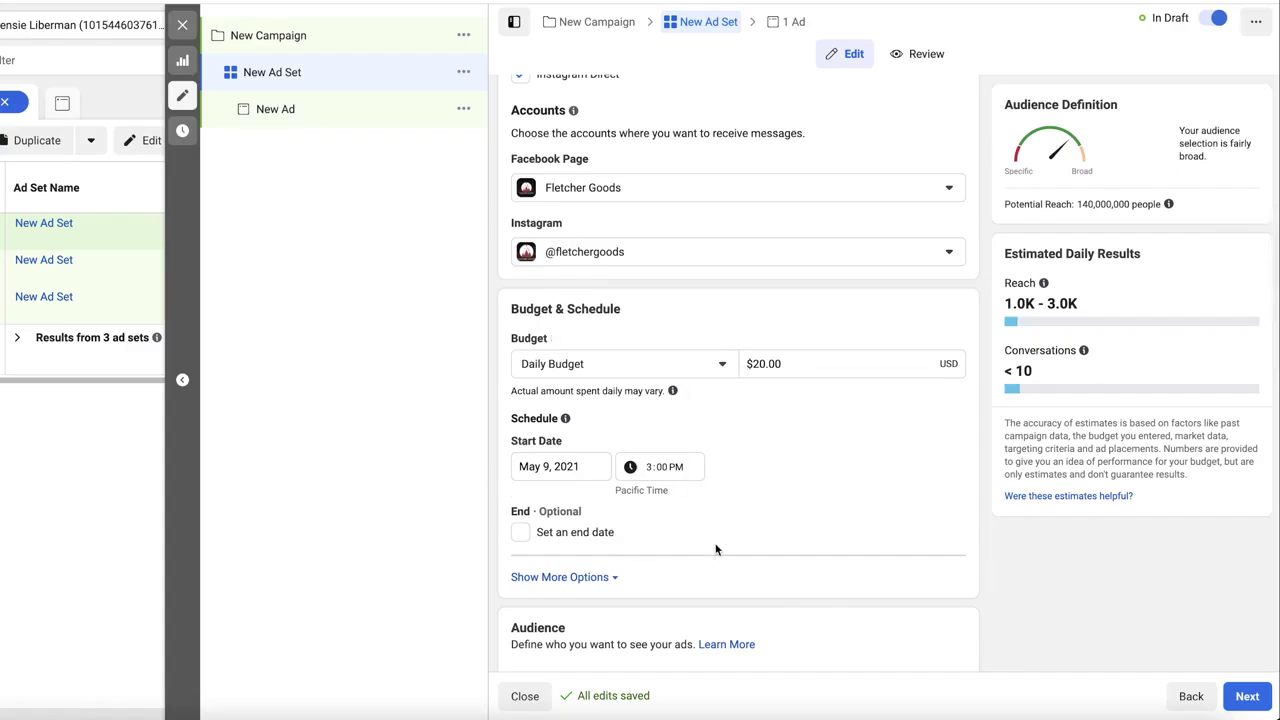
scroll(716, 549, "down", 6)
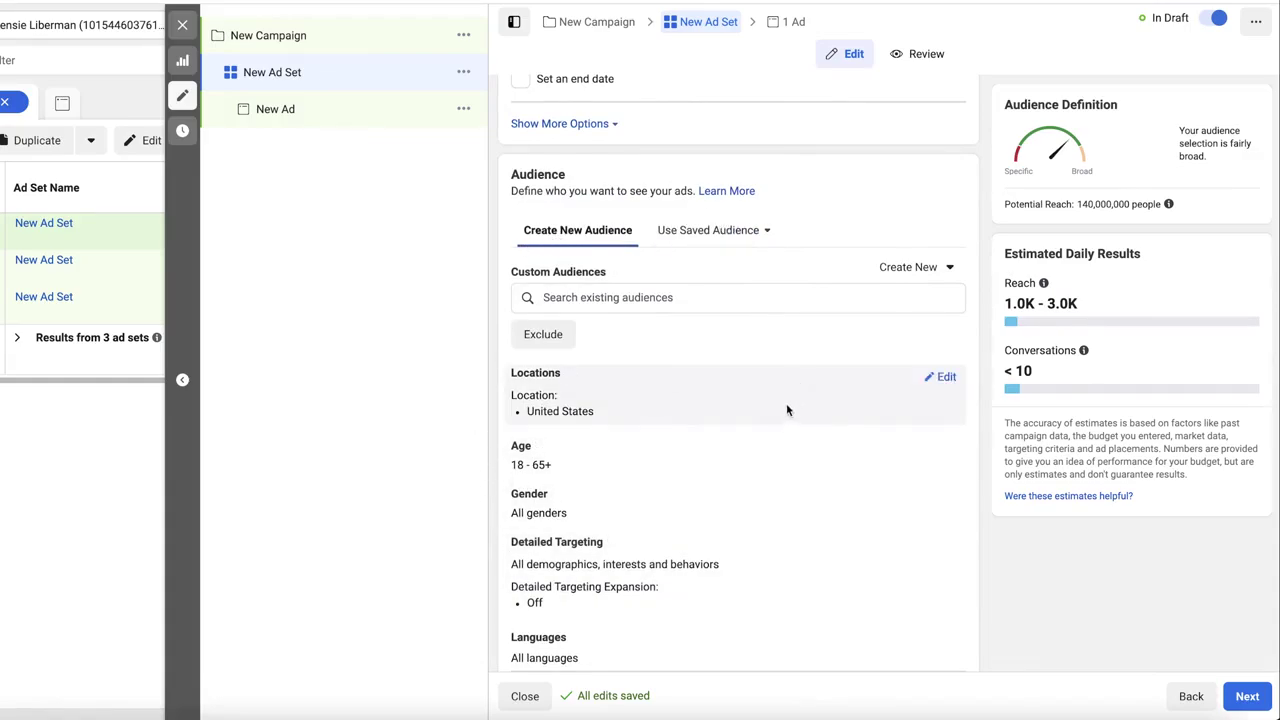
scroll(675, 460, "down", 2)
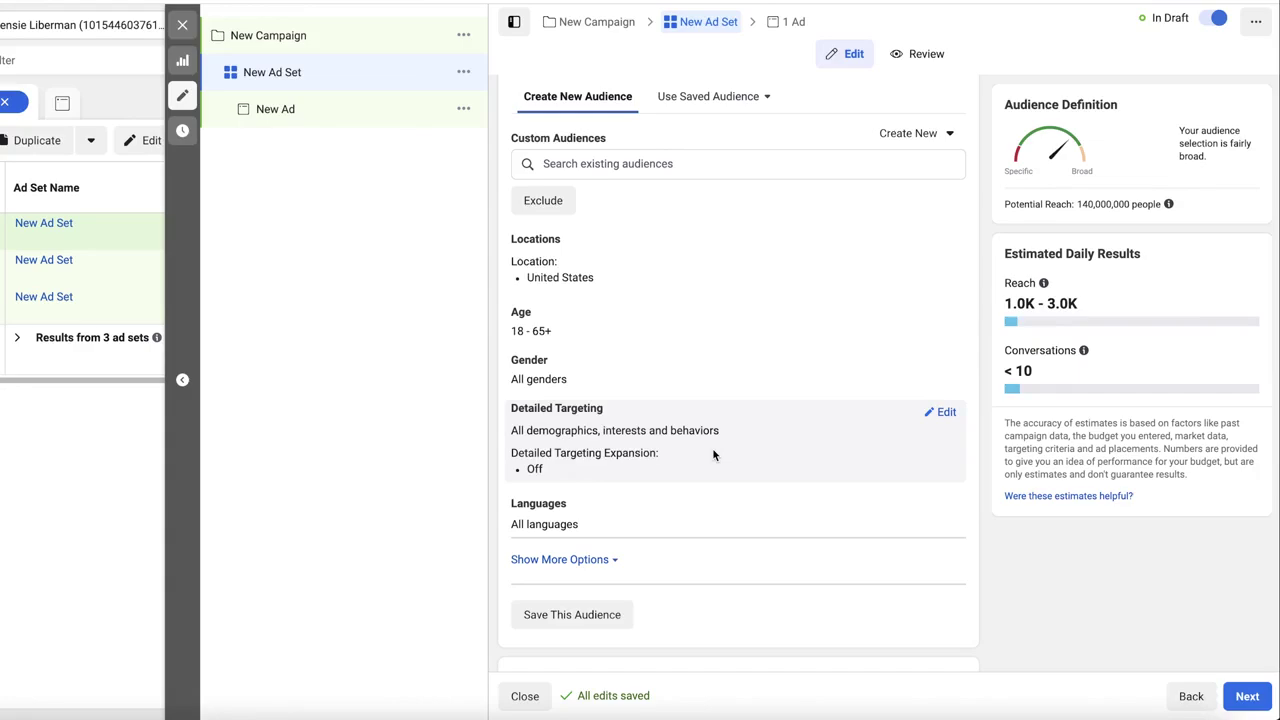
scroll(713, 455, "down", 5)
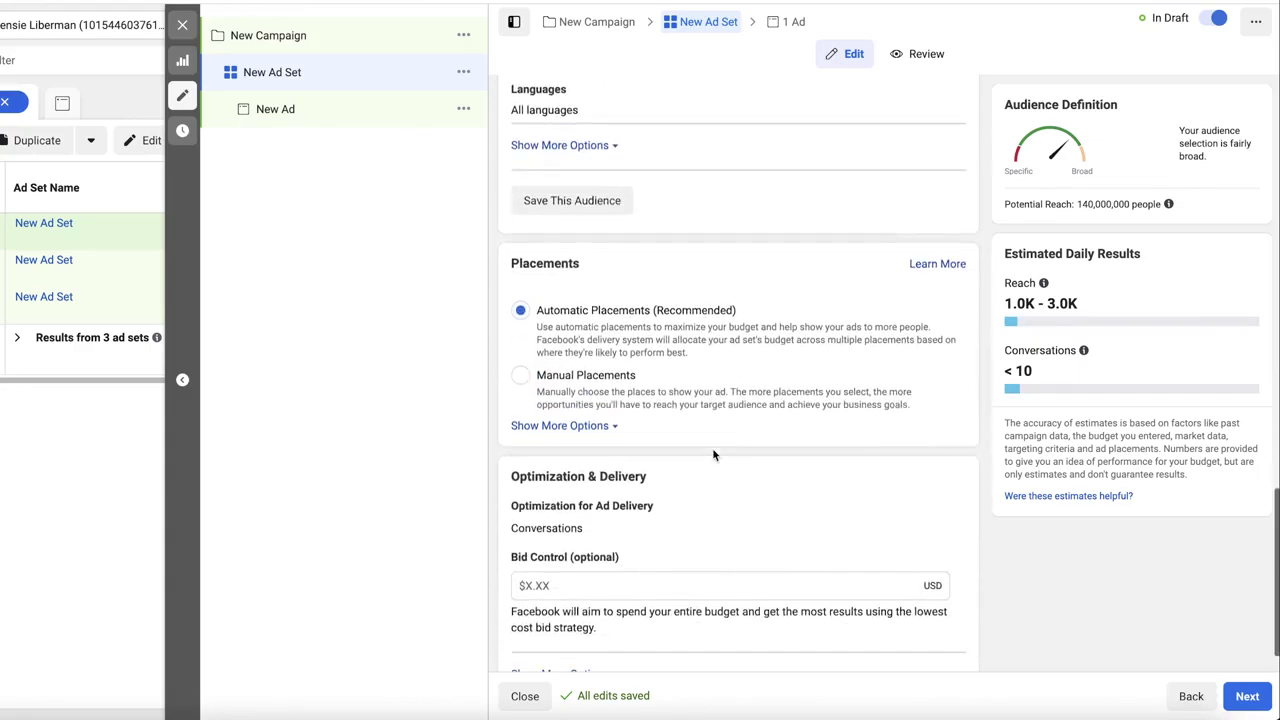
left_click(522, 377)
scroll(573, 422, "down", 3)
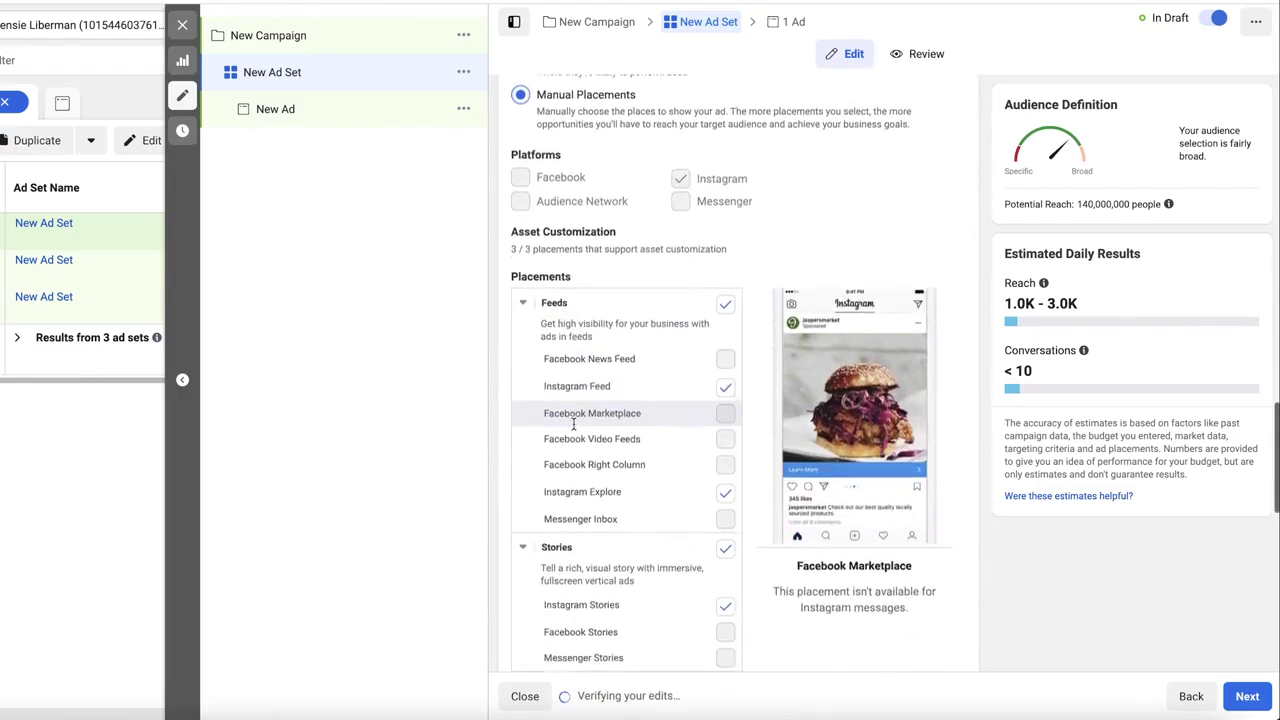
Deselect the Instagram Explore and Stories placements so that only Instagram Feed is kept
scroll(573, 422, "down", 1)
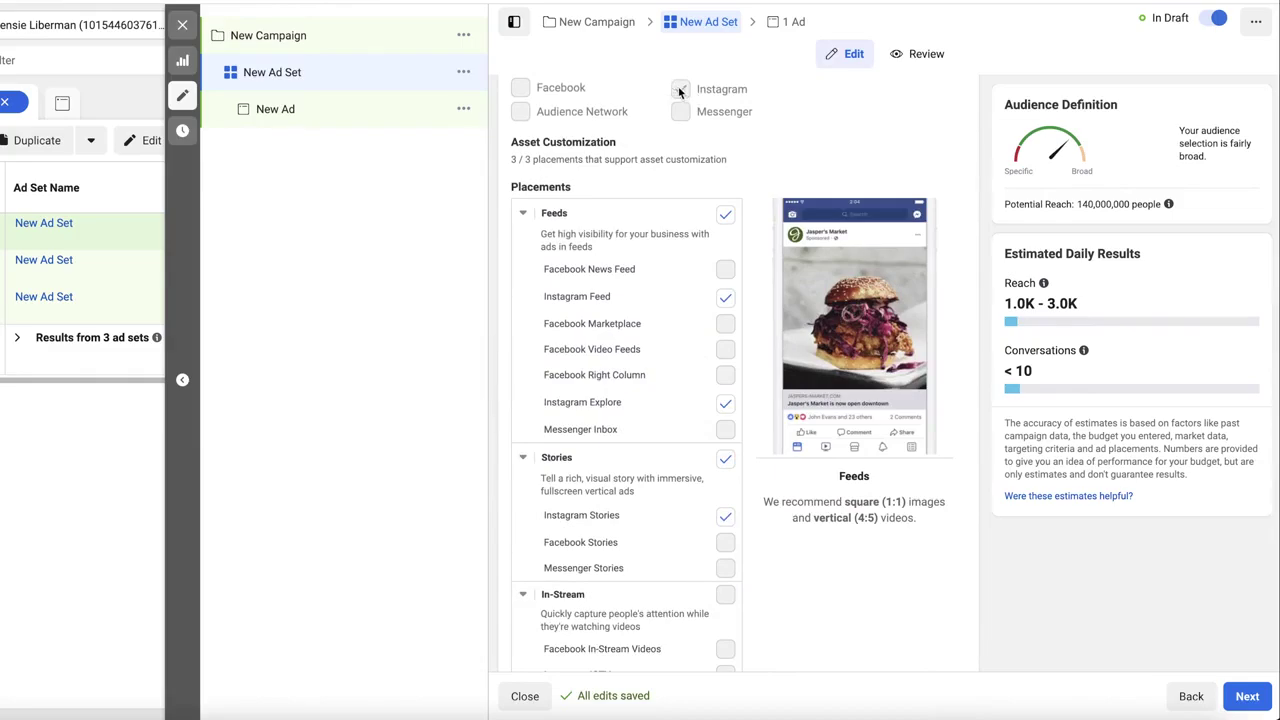
scroll(686, 450, "down", 1)
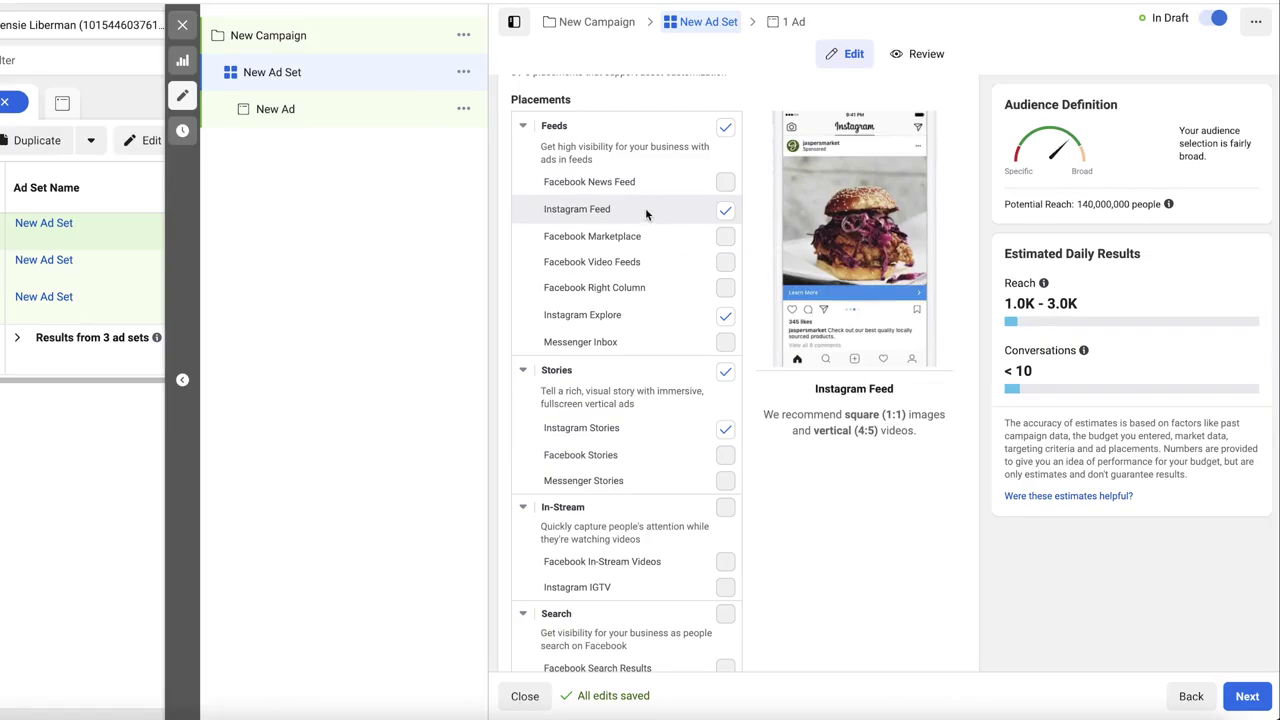
left_click(725, 315)
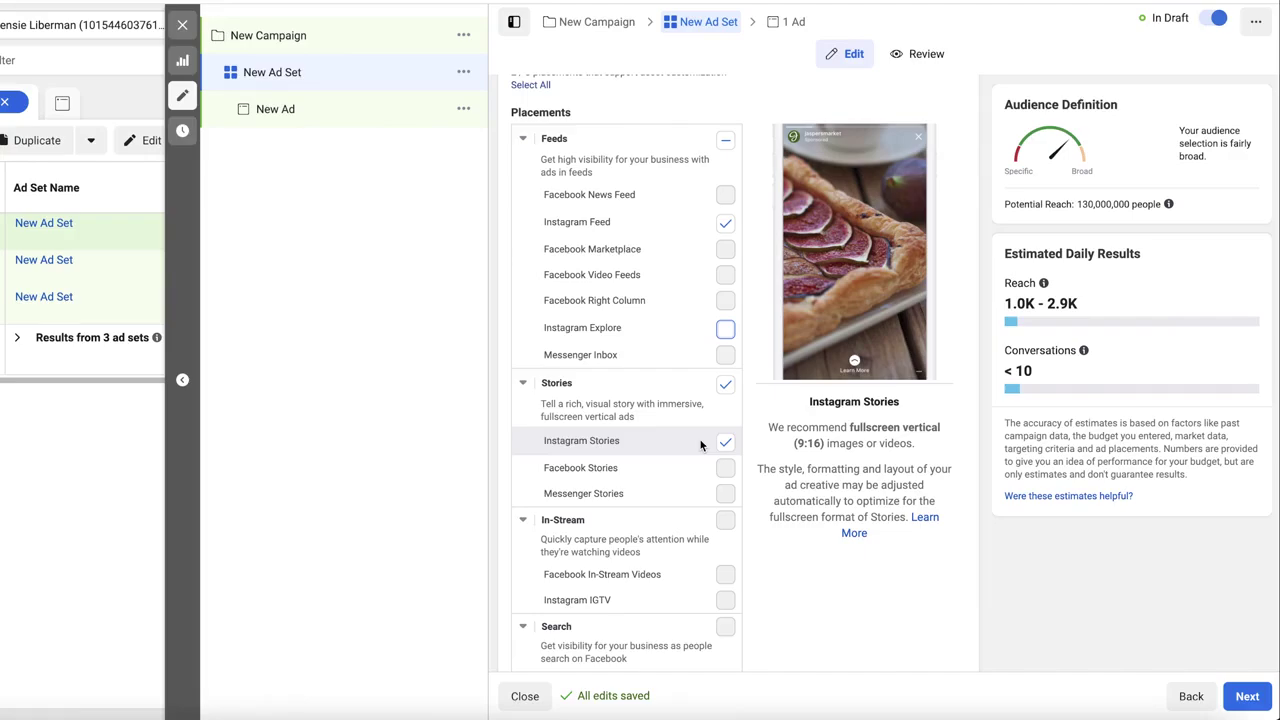
left_click(725, 387)
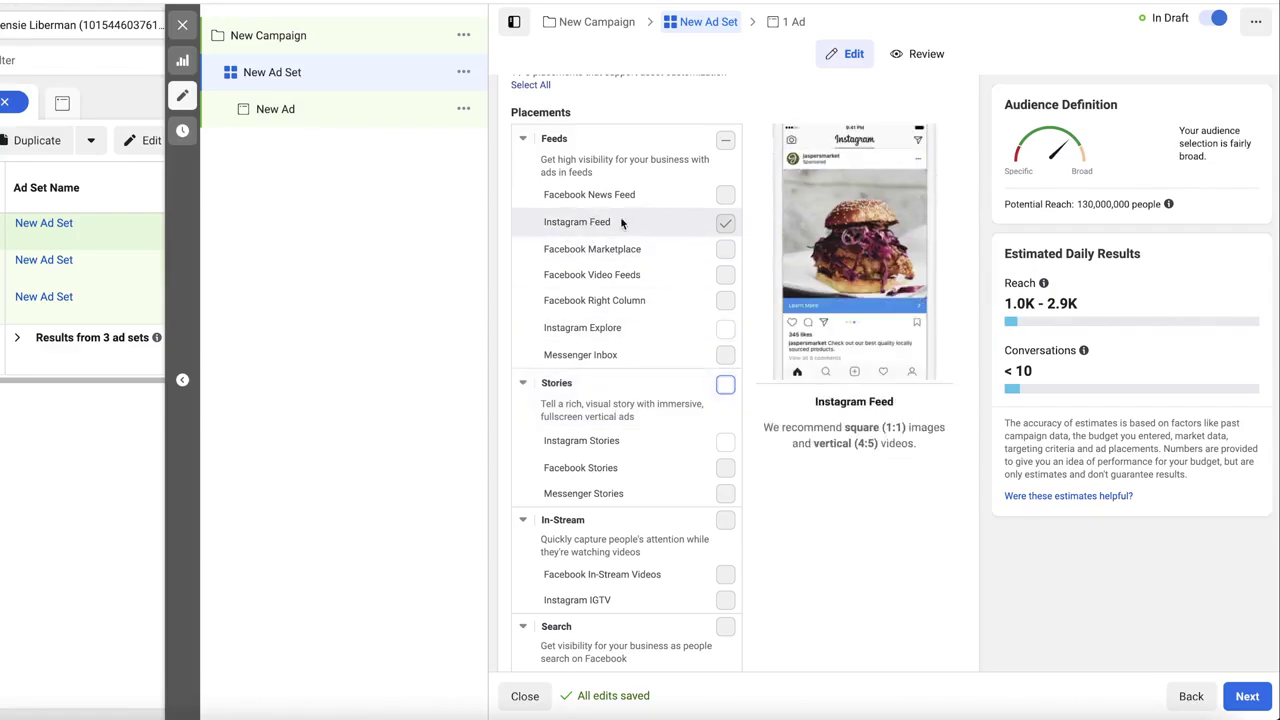
Open the campaign's new ad and add the square flash sale image "Untitled design (5).png" as its media
scroll(618, 425, "down", 7)
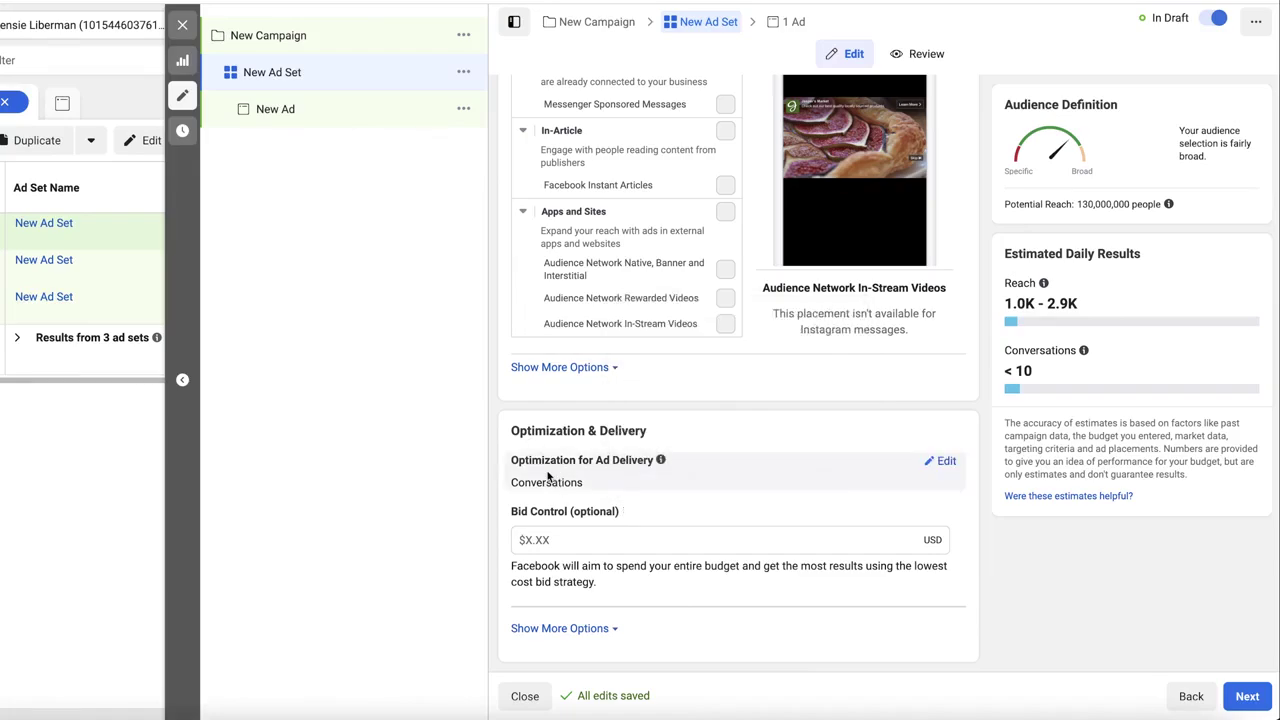
scroll(548, 477, "up", 10)
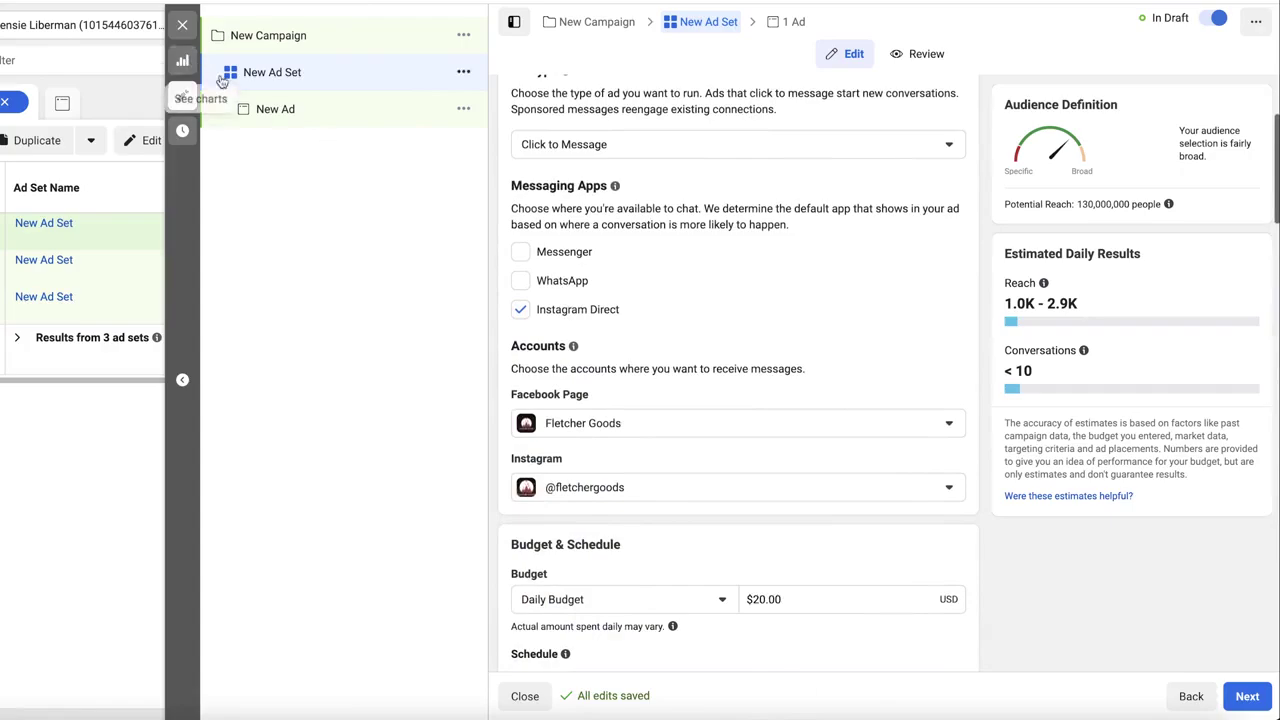
left_click(289, 112)
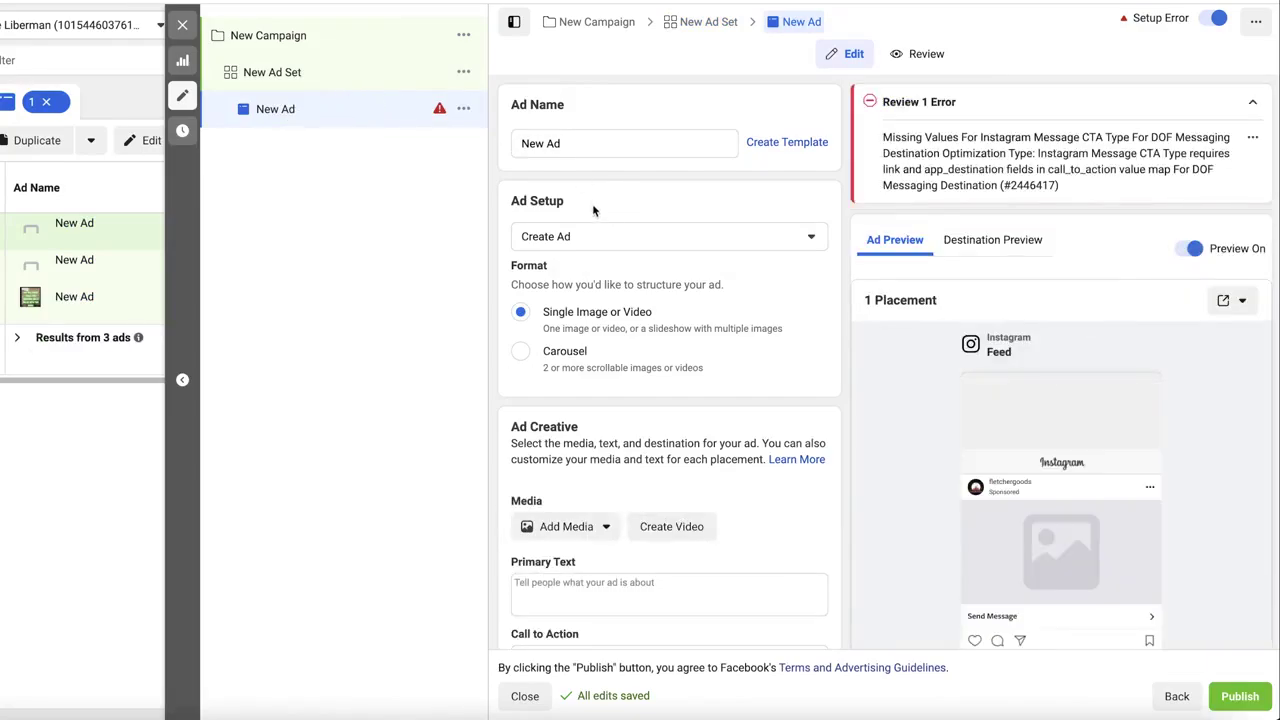
scroll(592, 210, "down", 5)
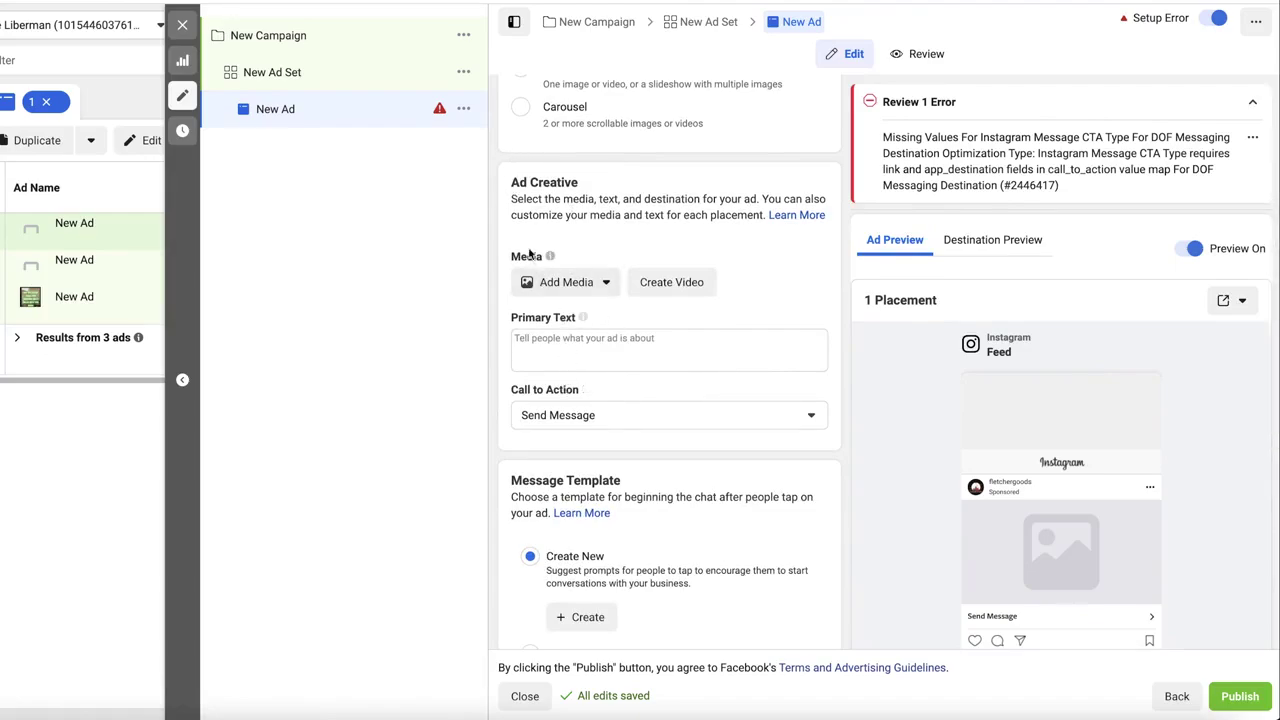
left_click(583, 289)
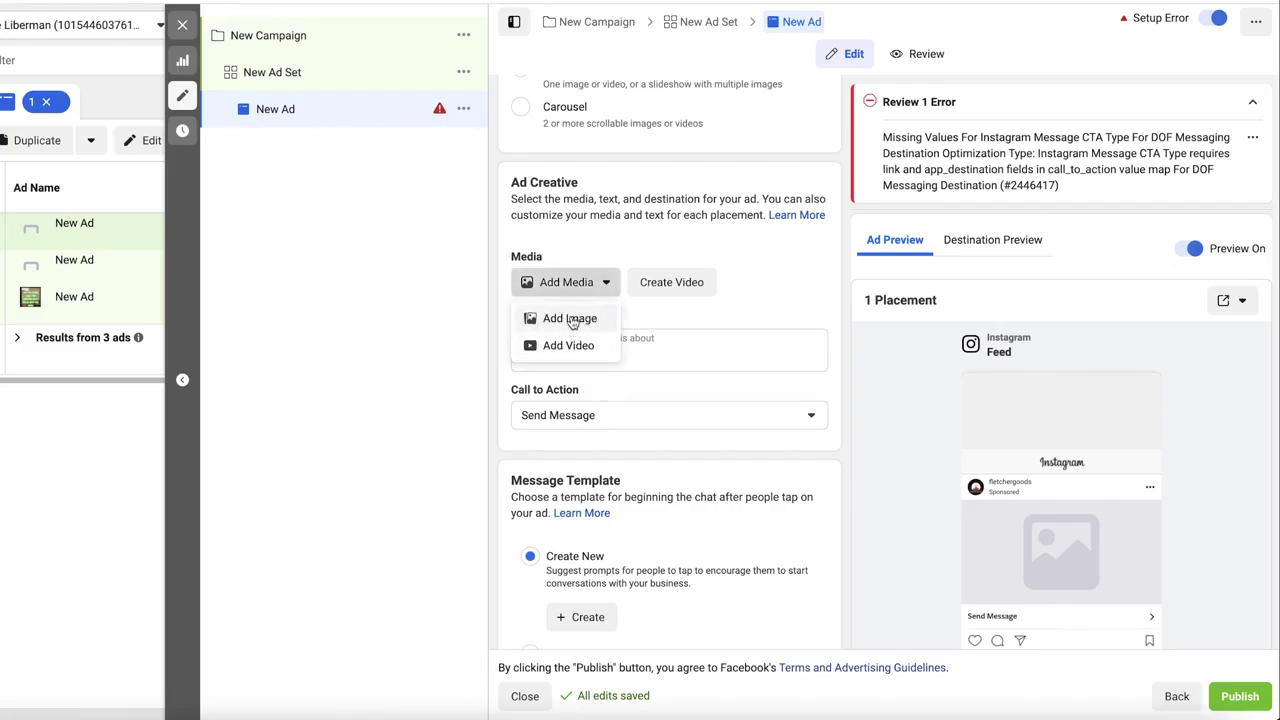
left_click(570, 319)
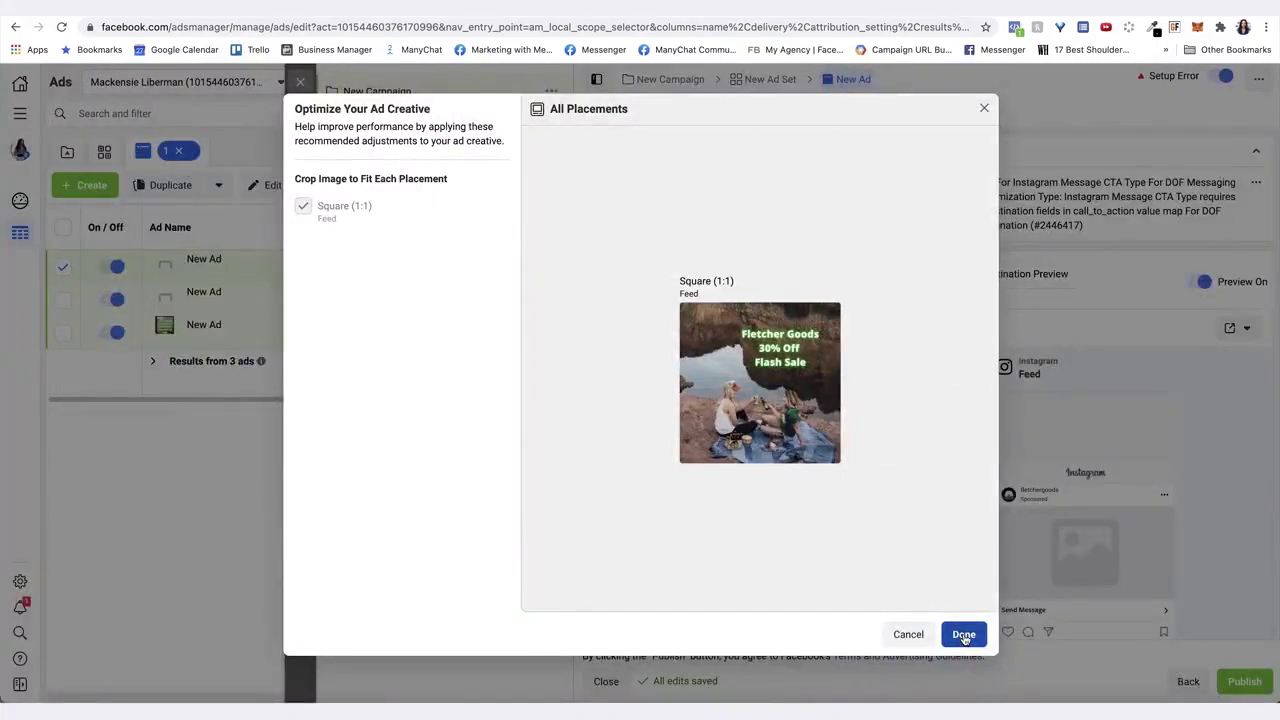
left_click(963, 634)
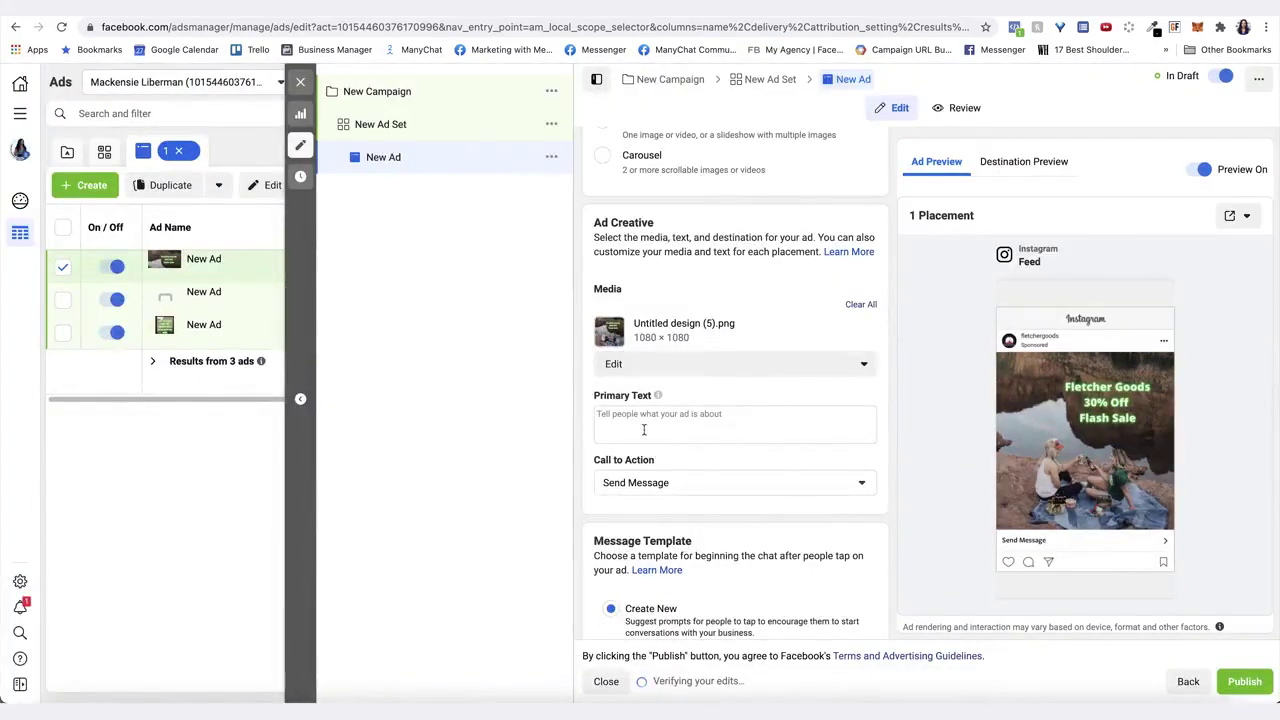
Set the ad's primary text to "30% Off Flash Sale this weekend only! Click Send Message to get your discount code sent in DM!"
left_click(640, 424)
type("30%")
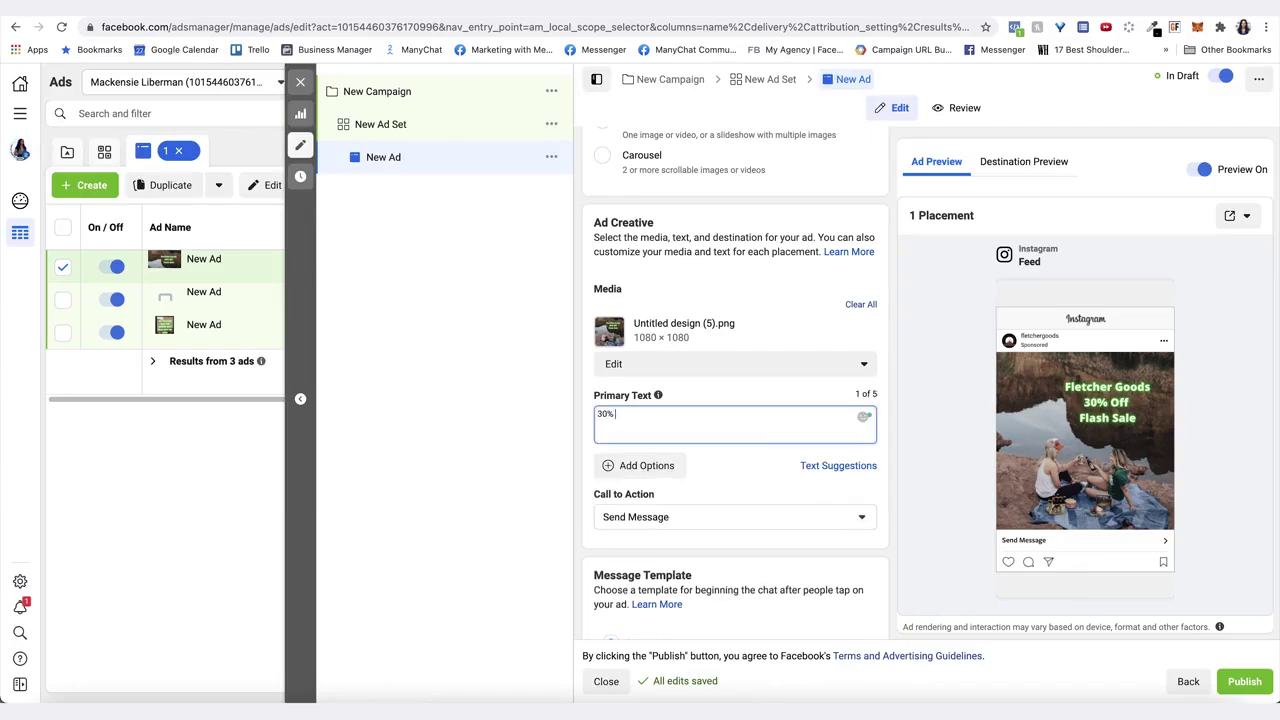
type(" Off Flash Sale this weekend only! Click Send Message to get your discount code sent in DM!")
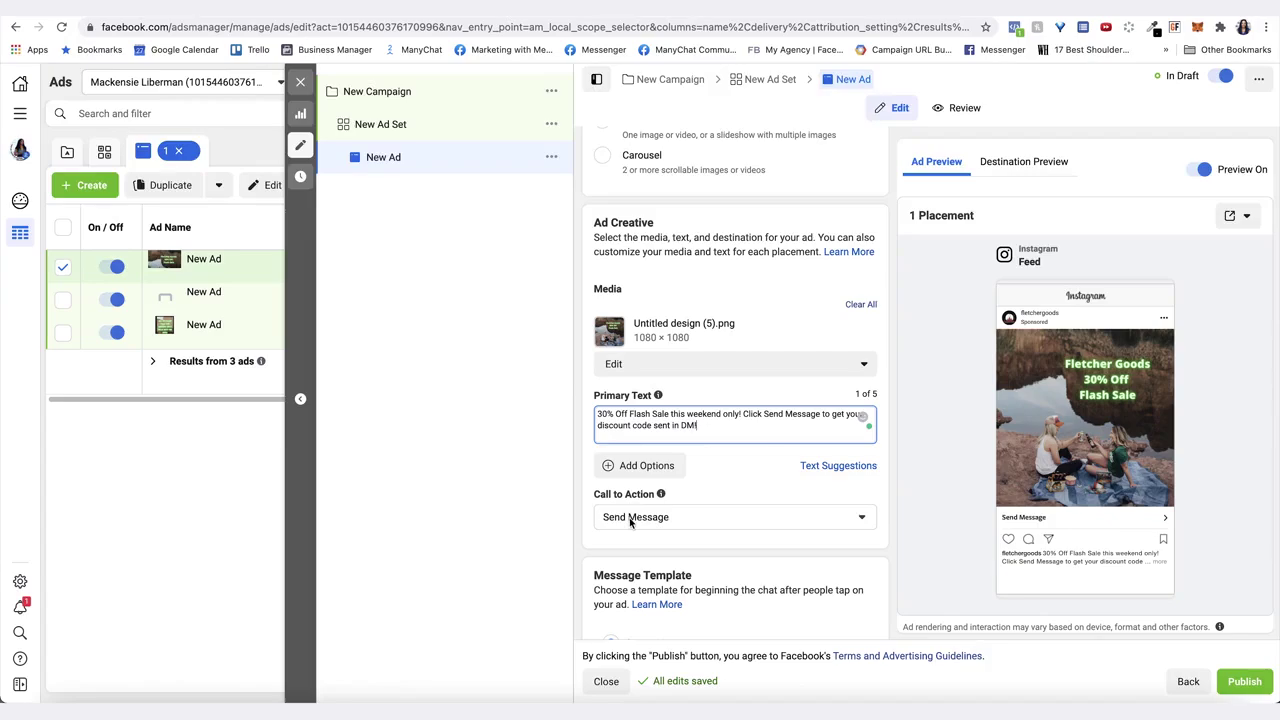
Create a message template greeting: "Hi [First name of recipient], to get your 30% off discount code, click the Send button below or reply with the word DISCOUNT"
scroll(629, 517, "down", 3)
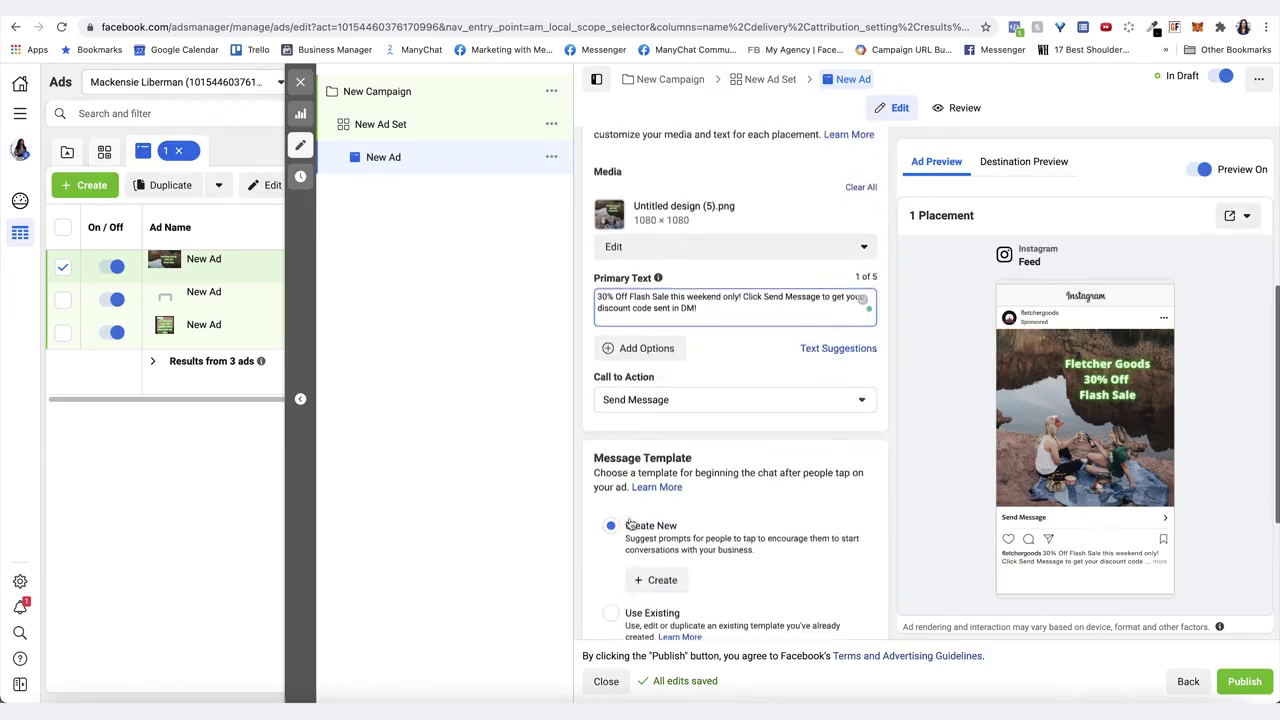
scroll(661, 370, "down", 2)
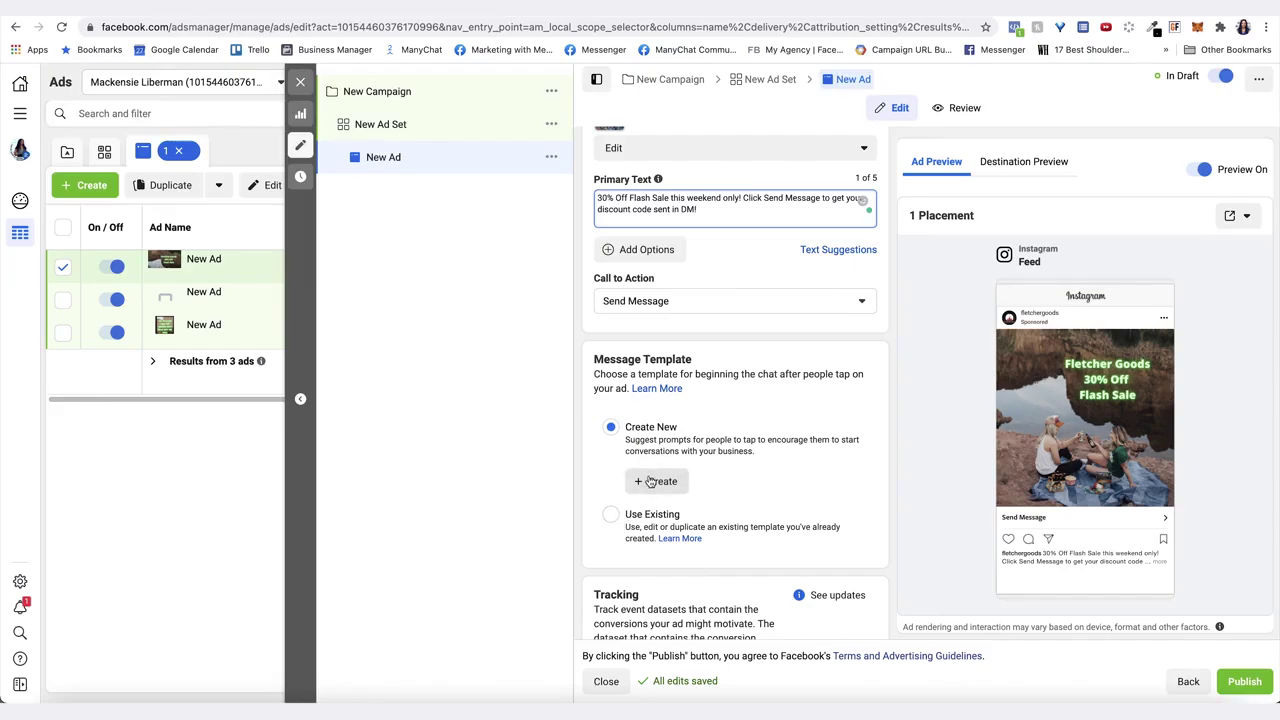
left_click(649, 482)
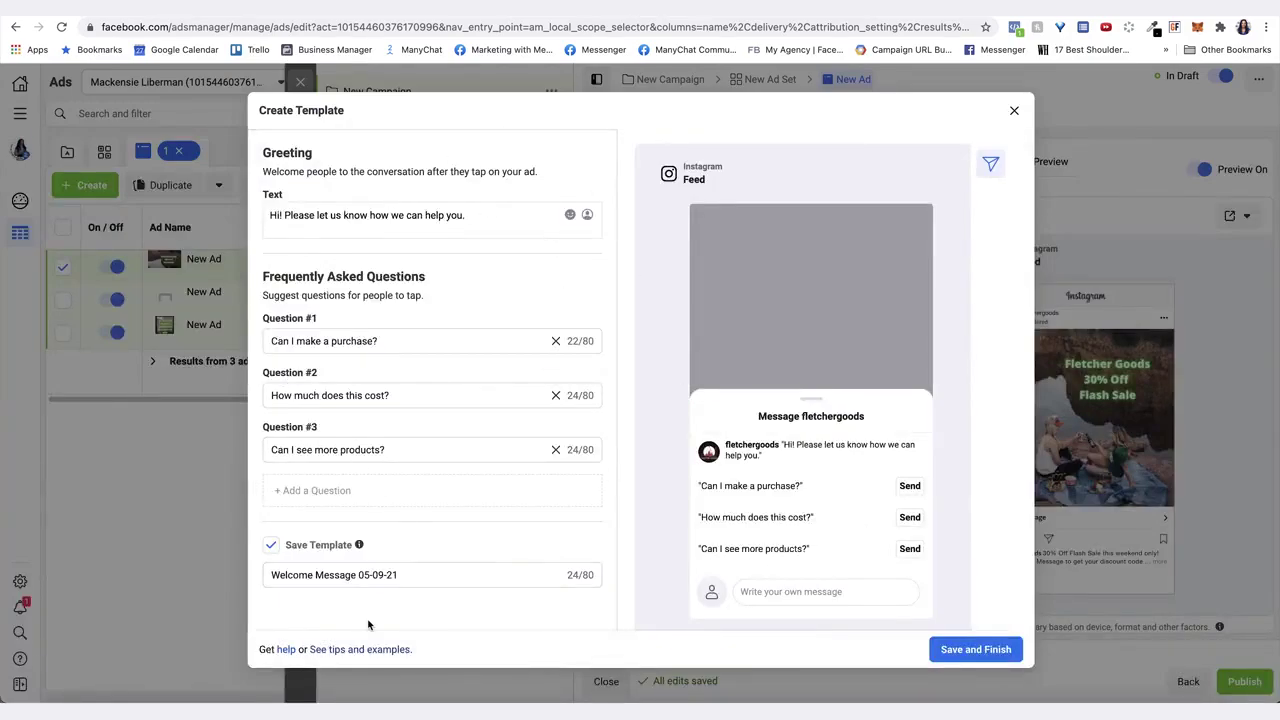
left_click(508, 216)
left_click_drag(508, 216, 241, 219)
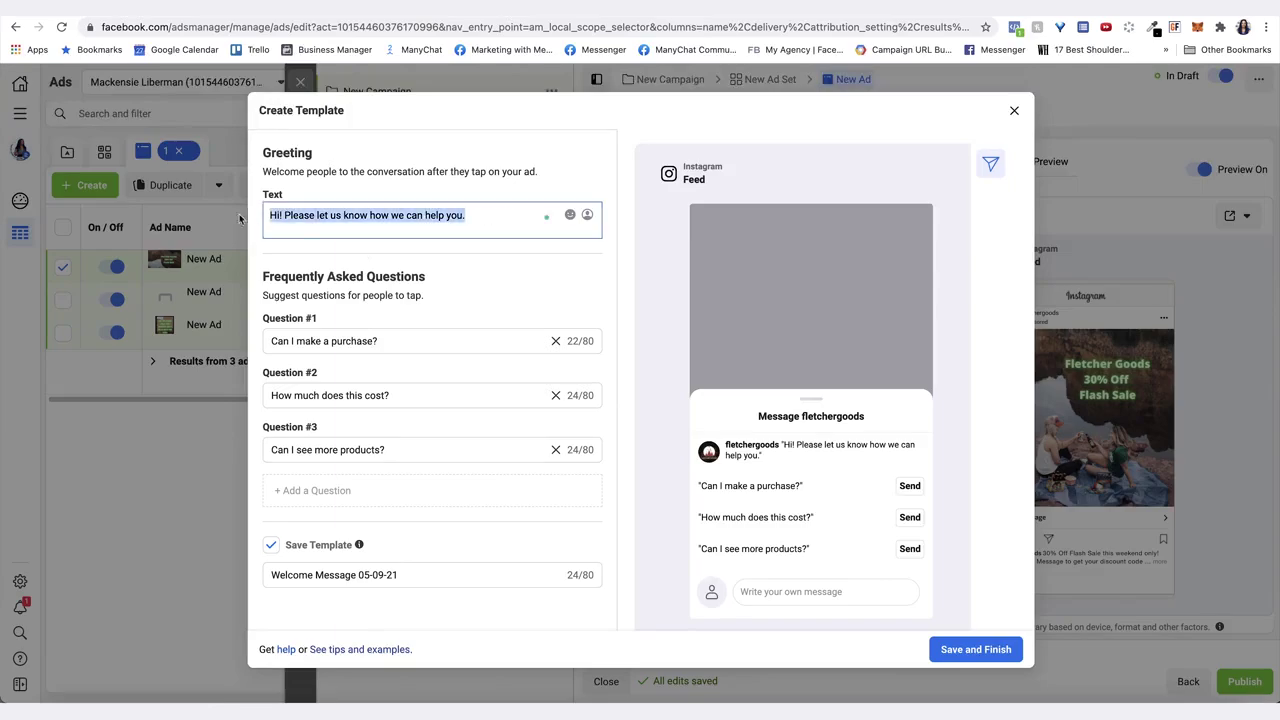
type("Hi")
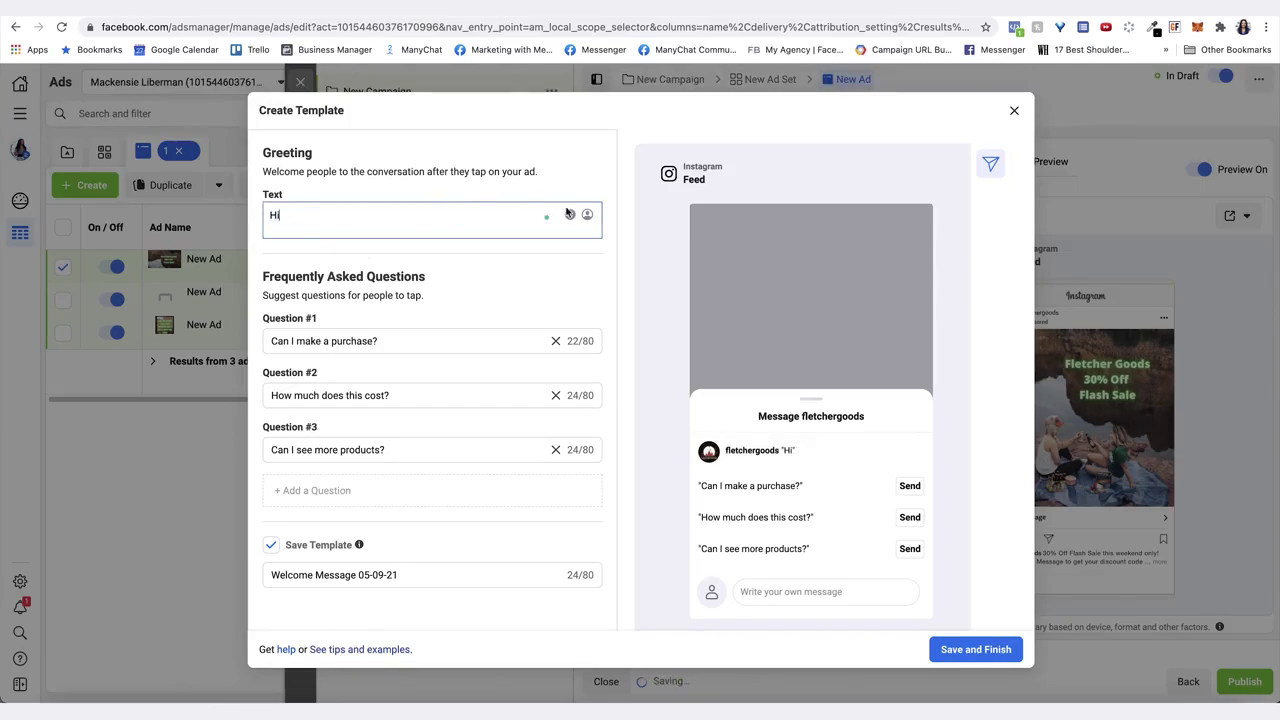
left_click(587, 216)
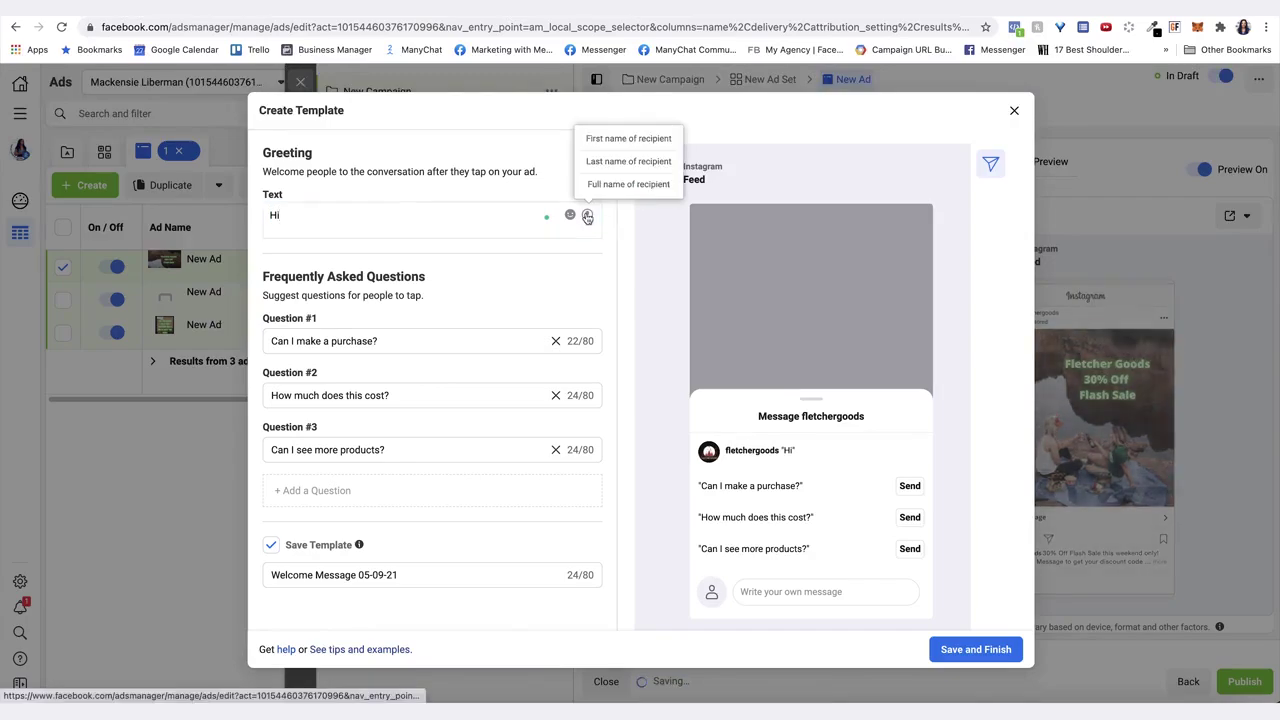
left_click(628, 138)
type(",")
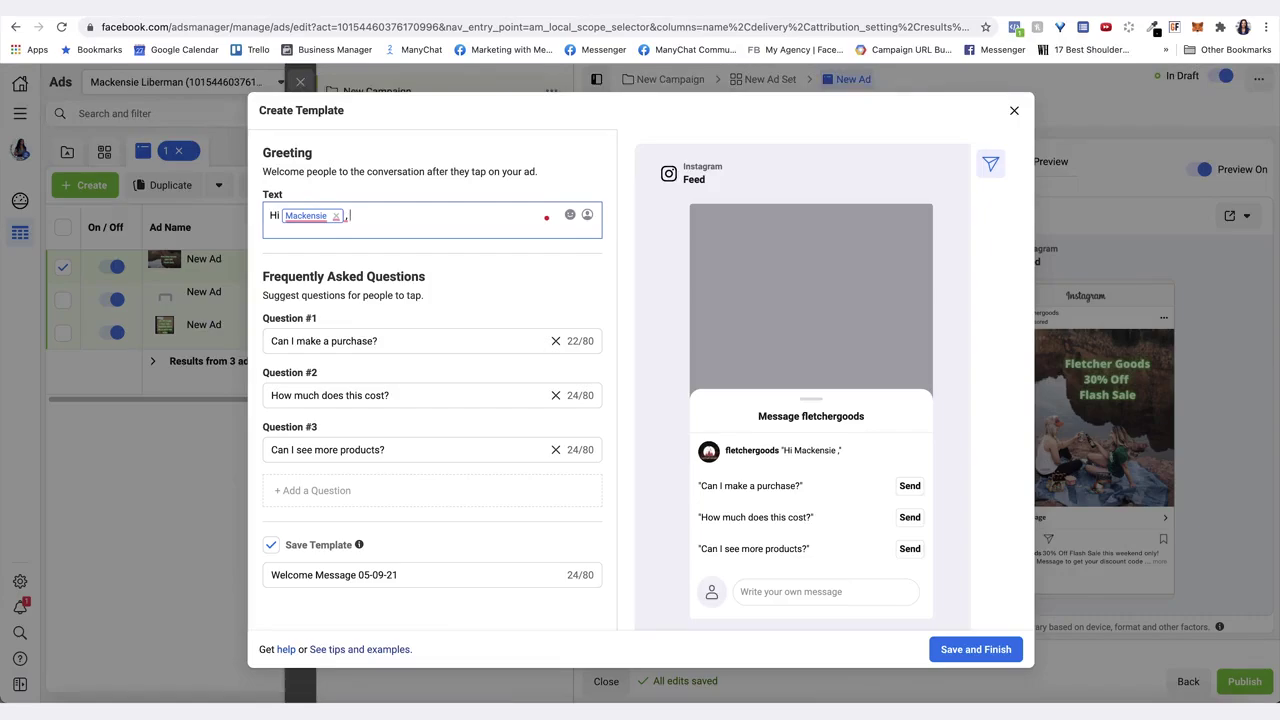
type("to get your 30% off d")
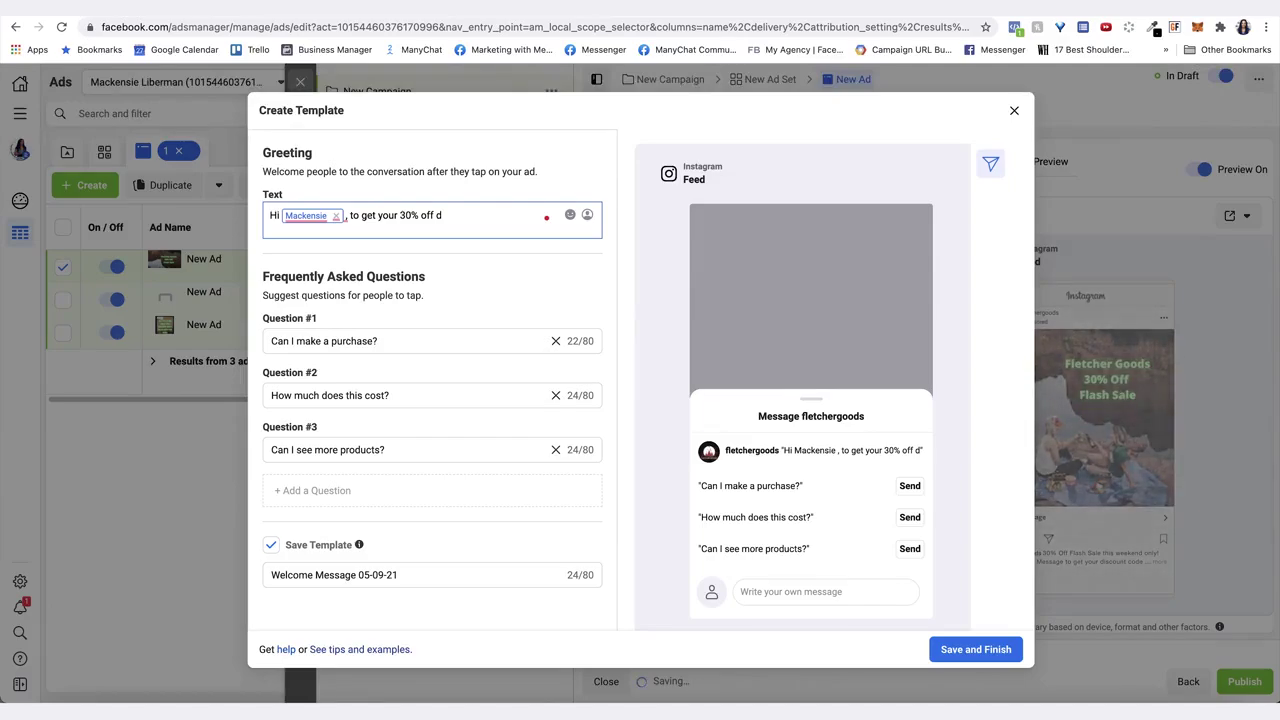
type("iscount code, click the Send button below or reply with the word DISCOUNT")
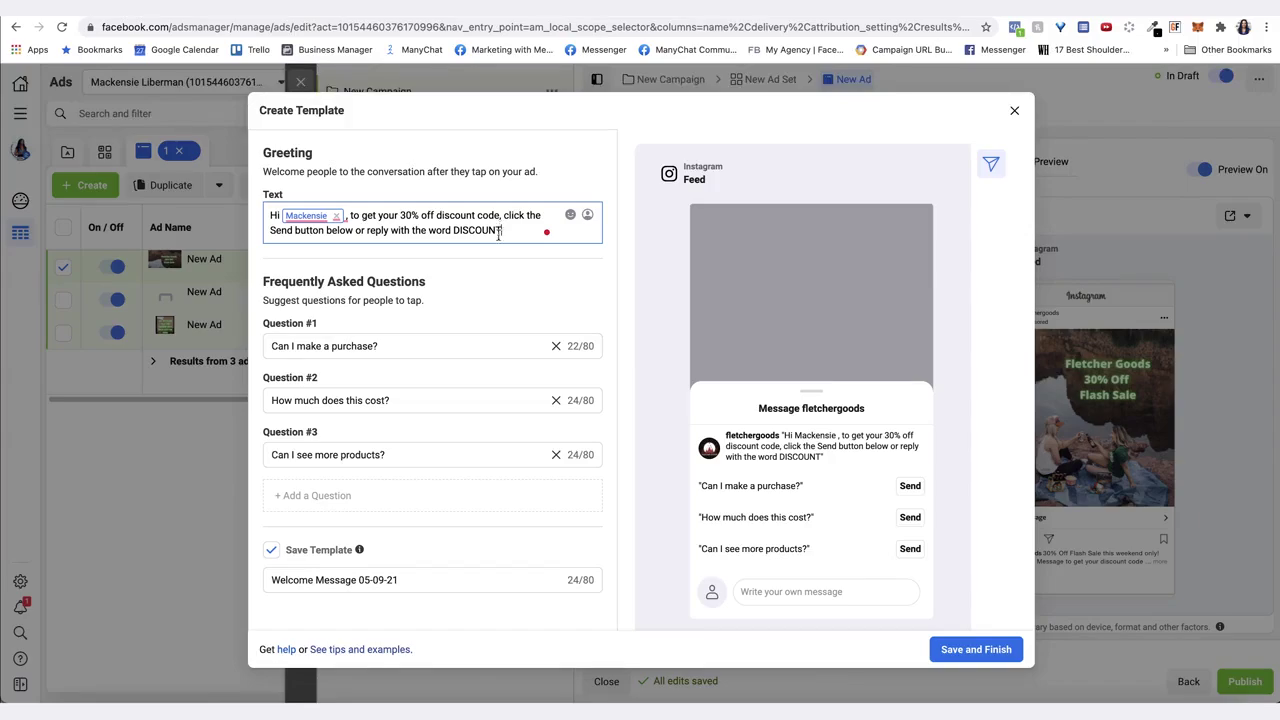
Remove the template's second and third suggested questions and change Question #1 to "I Want 30% Off!"
left_click(556, 401)
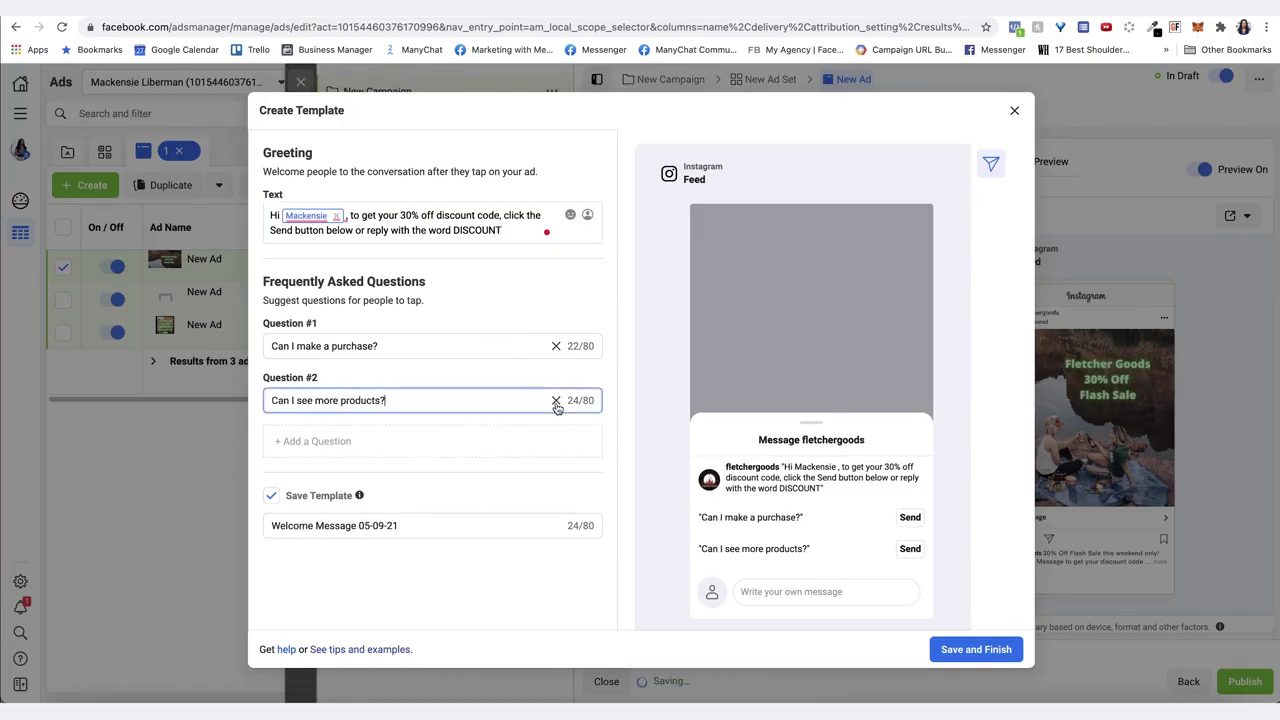
left_click(556, 401)
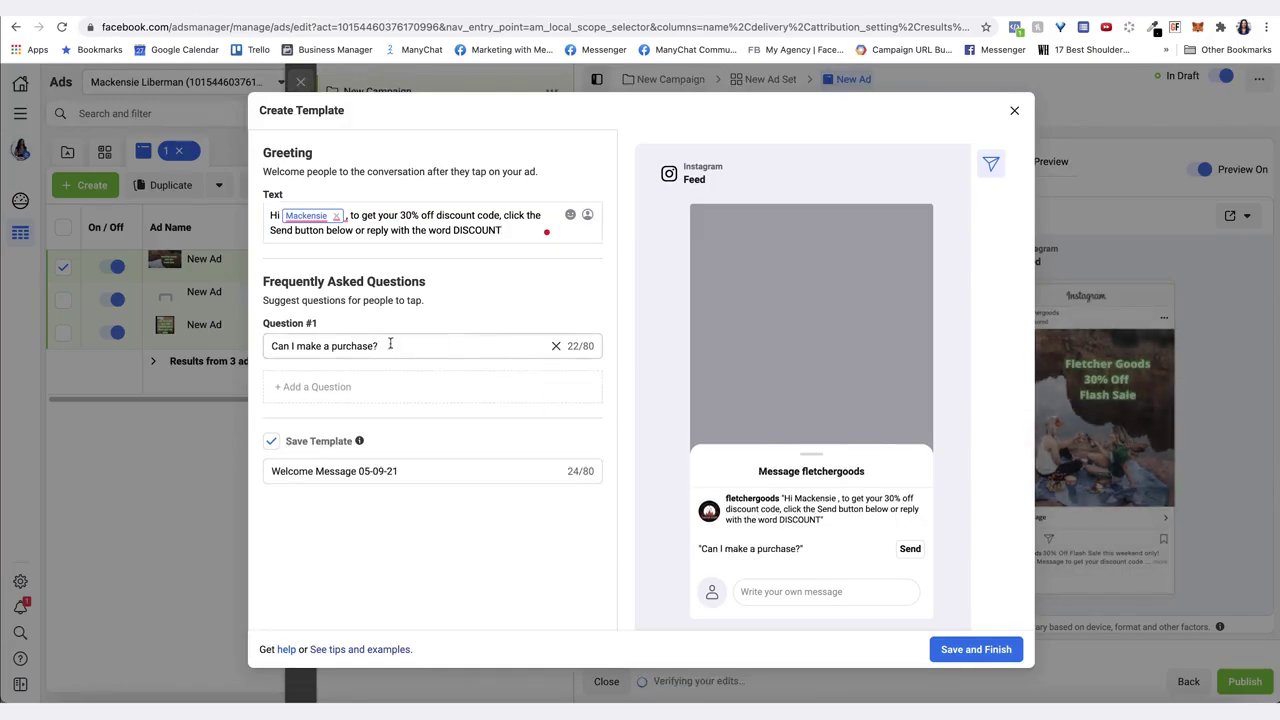
left_click(390, 345)
left_click_drag(390, 345, 251, 346)
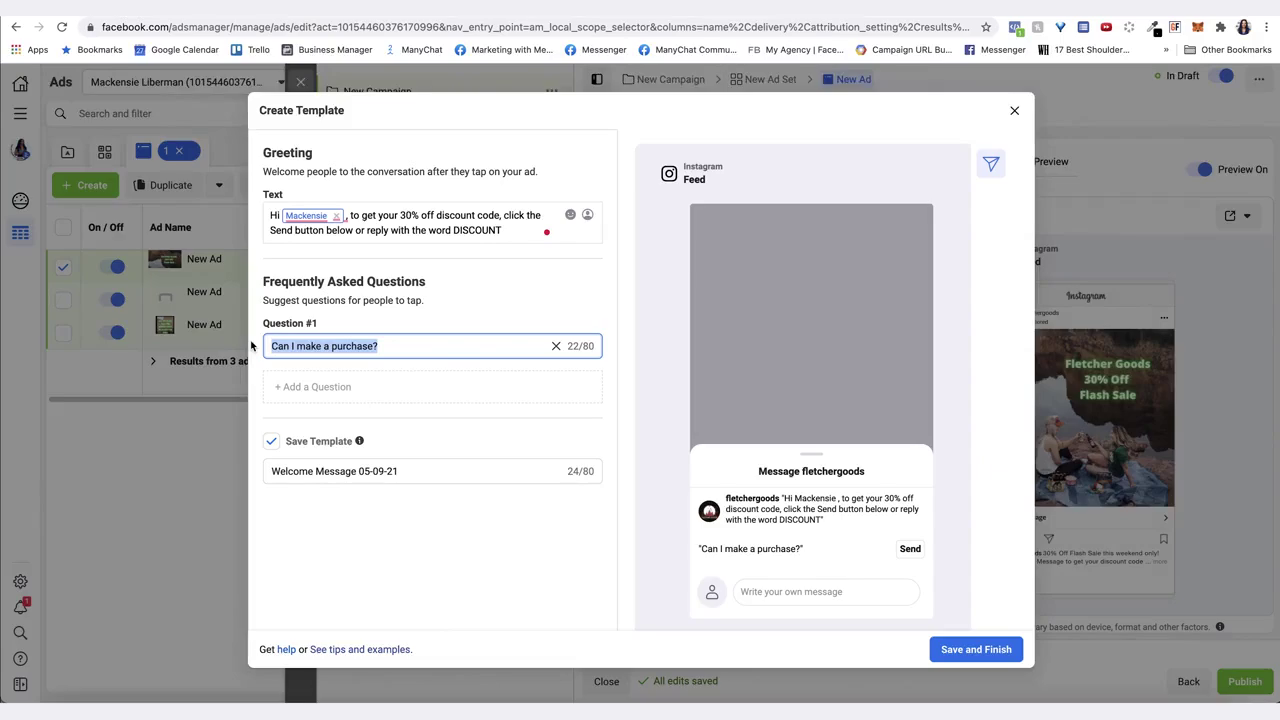
type("I Want 30% Off!")
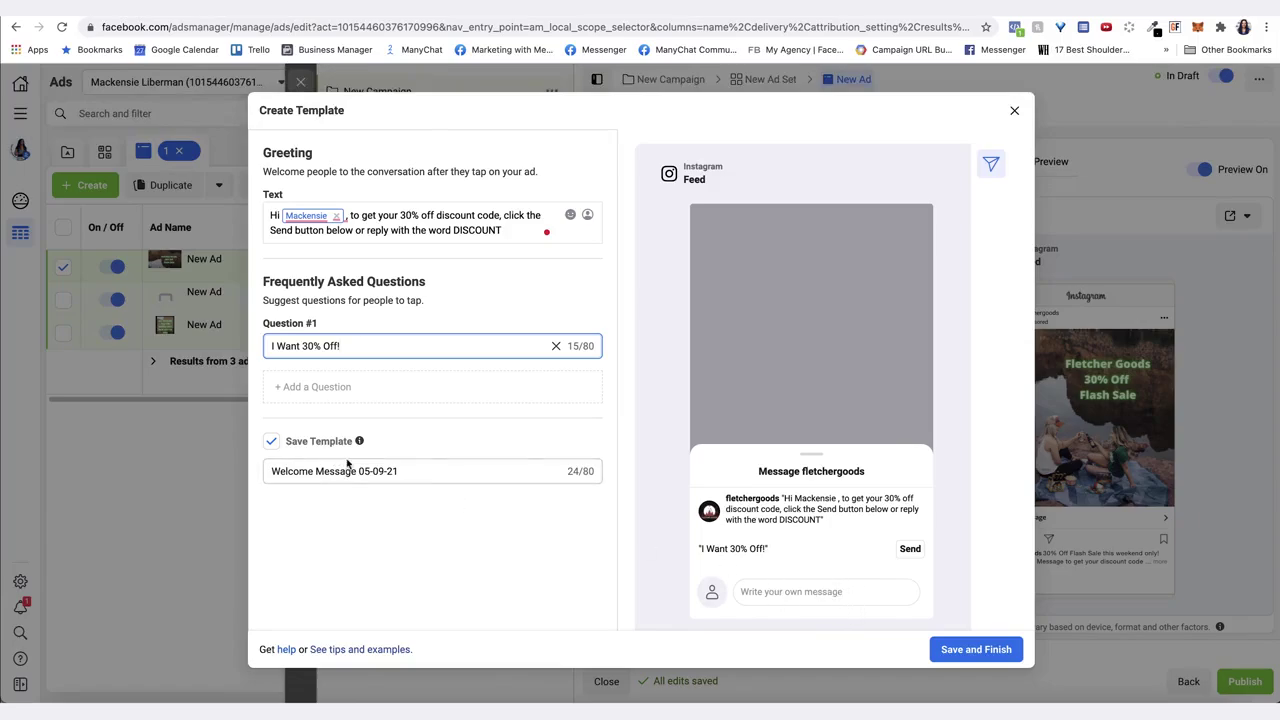
Name the message template "30% Off Discount Code" and save it to the ad
left_click(434, 467)
left_click_drag(434, 469, 244, 471)
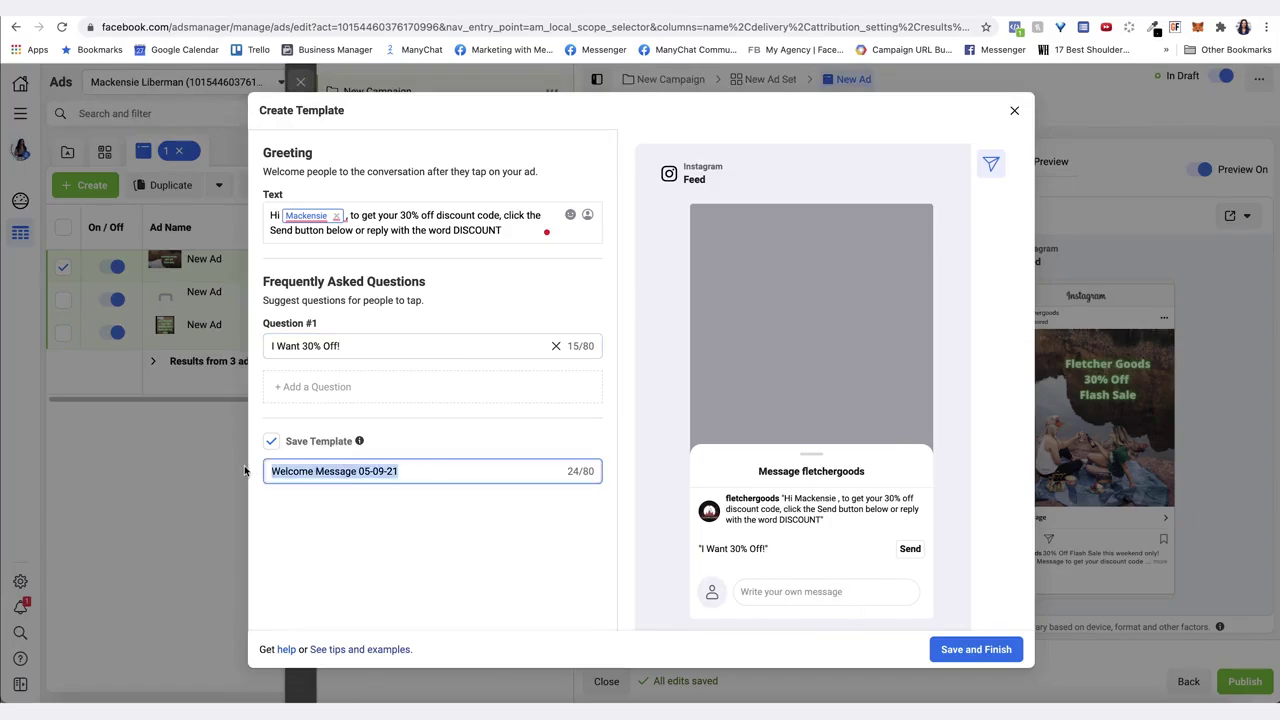
type("30")
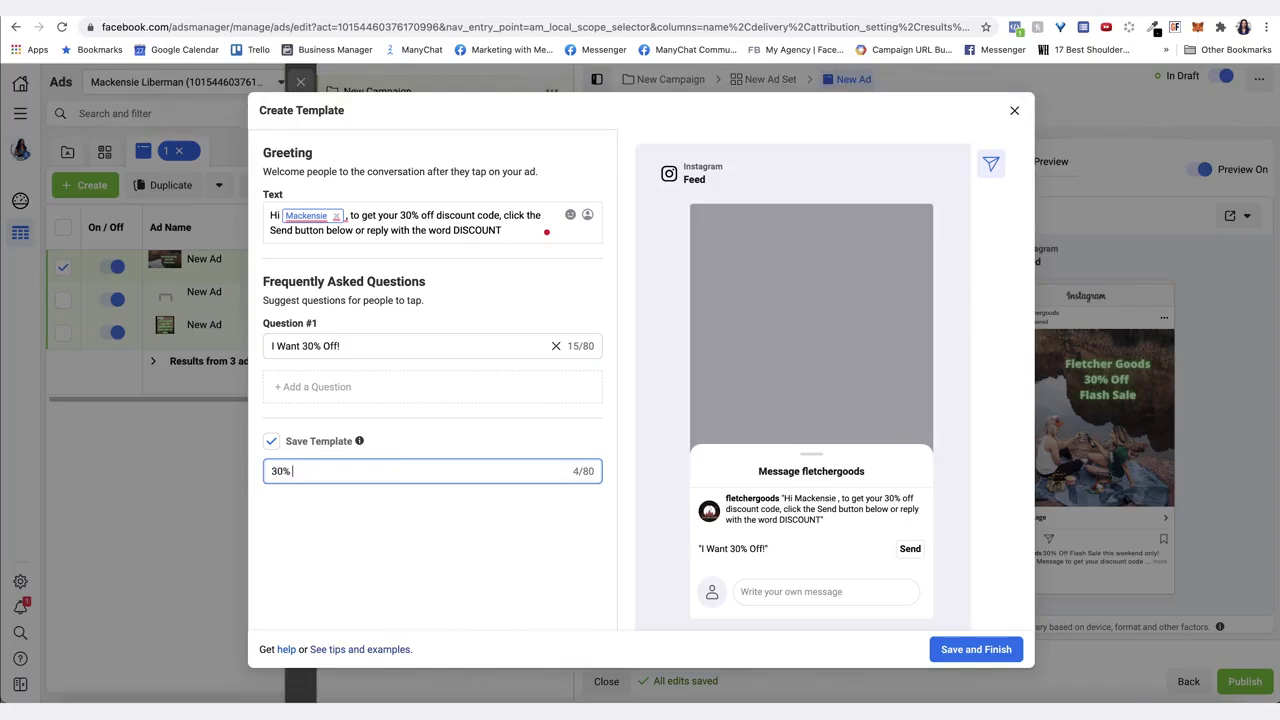
type("% Off Discount Code")
left_click(968, 650)
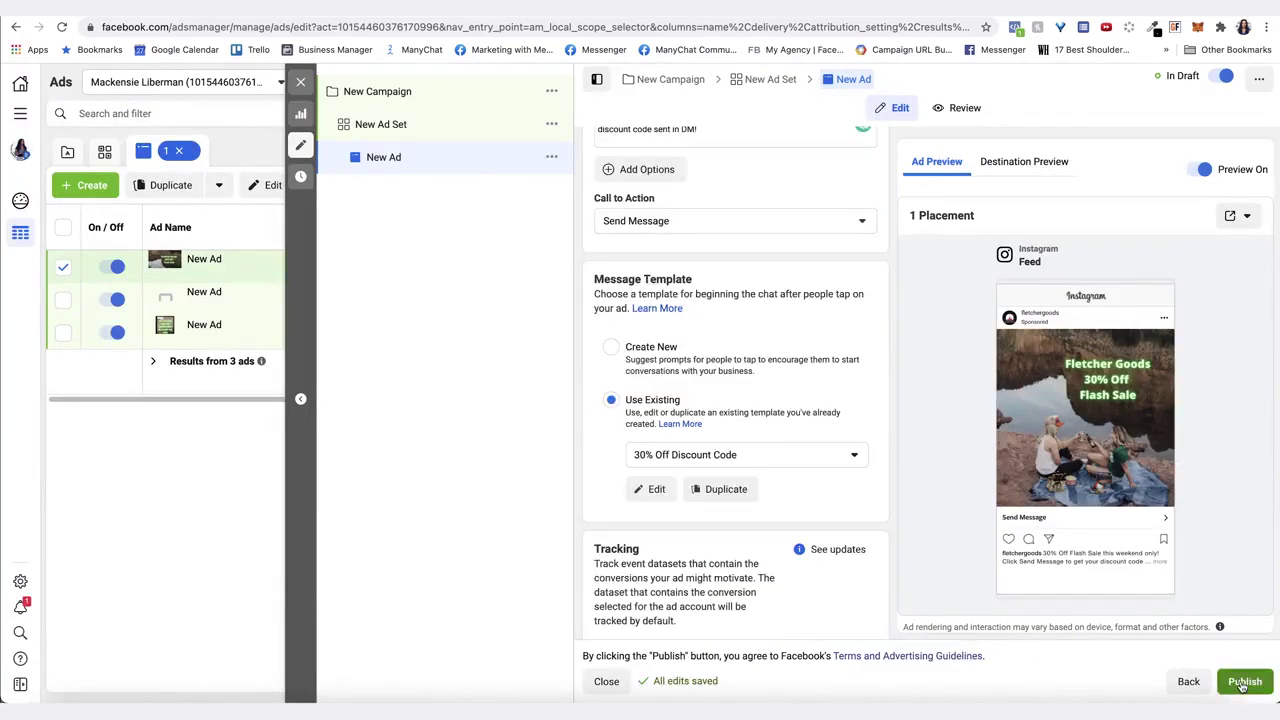
left_click(1244, 681)
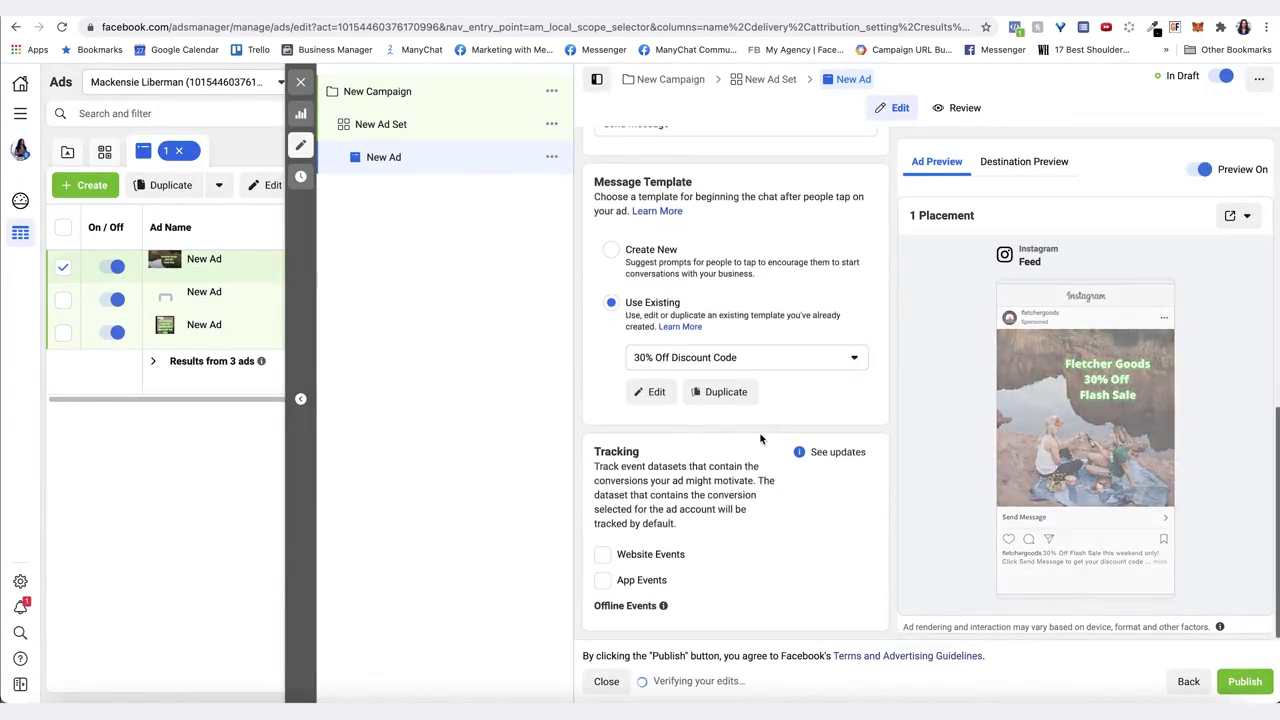